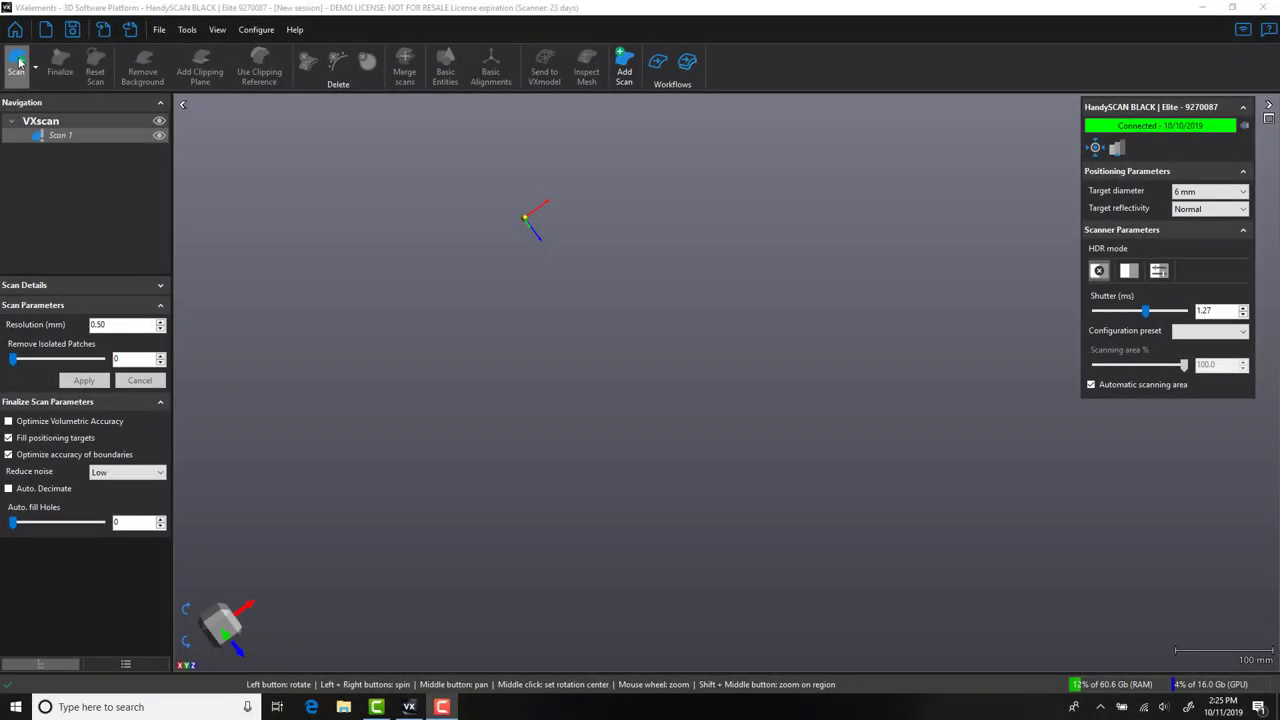
# Capture a 3D scan of the plate at 0.50 mm resolution and stop scanning once its surface is covered.
pyautogui.click(17, 62)
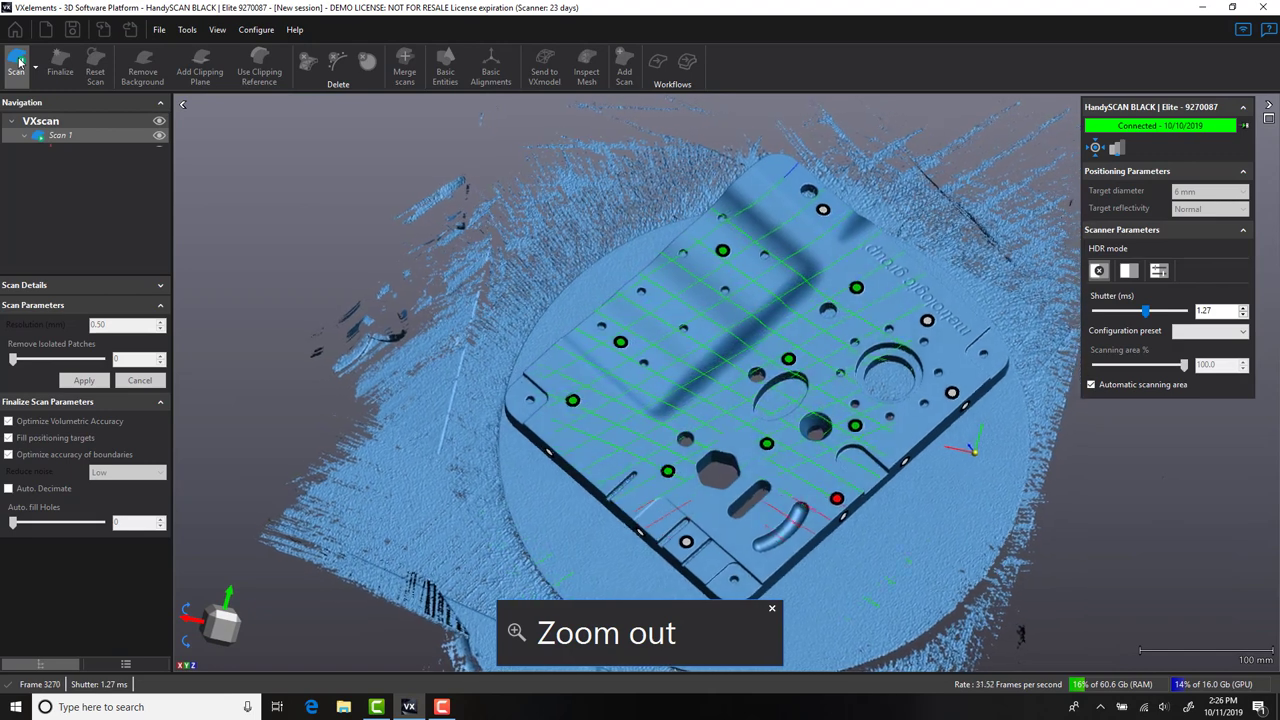
pyautogui.click(19, 62)
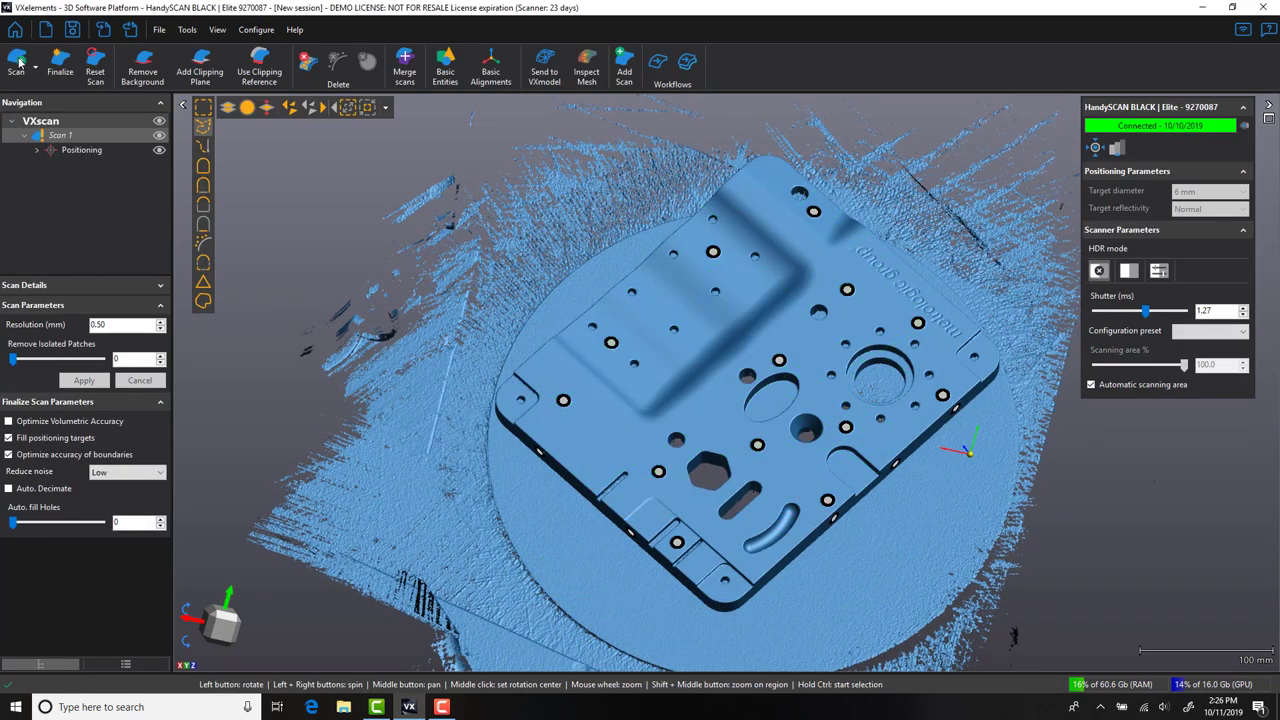
# Remove the table background from the scan with a clipping plane offset 53.1 mm.
pyautogui.click(143, 70)
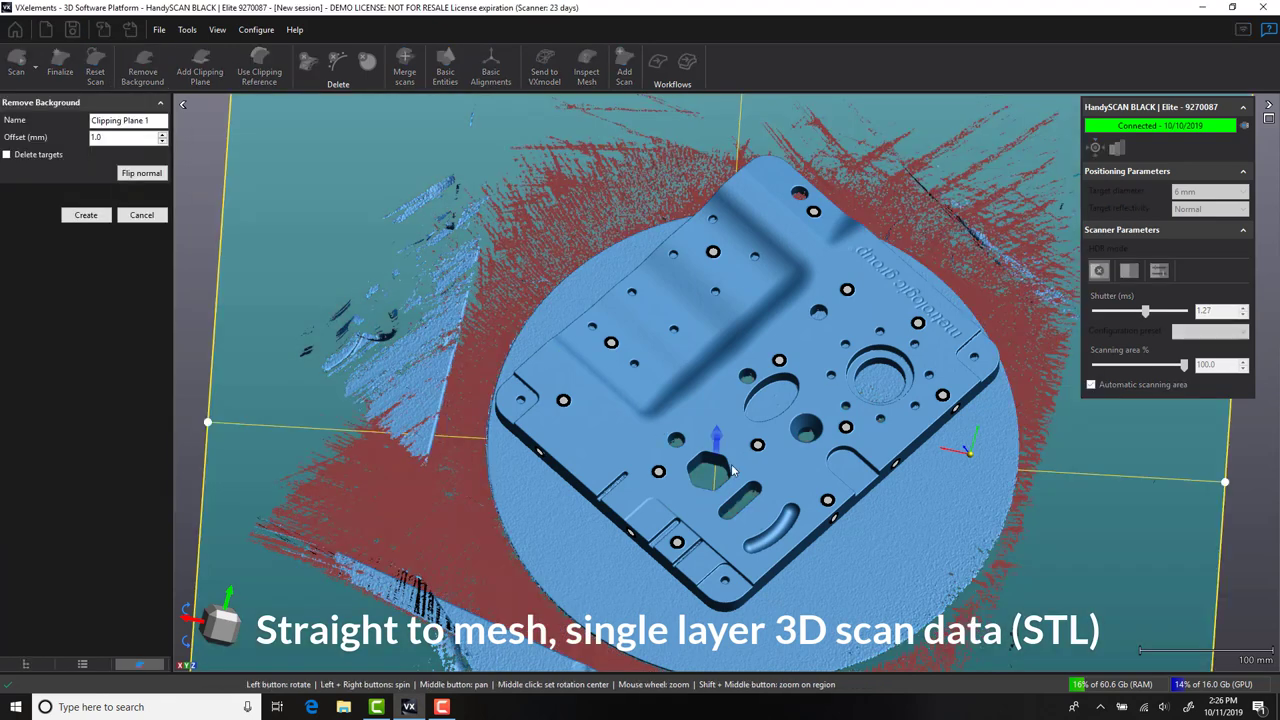
pyautogui.moveTo(716, 441); pyautogui.dragTo(712, 408)
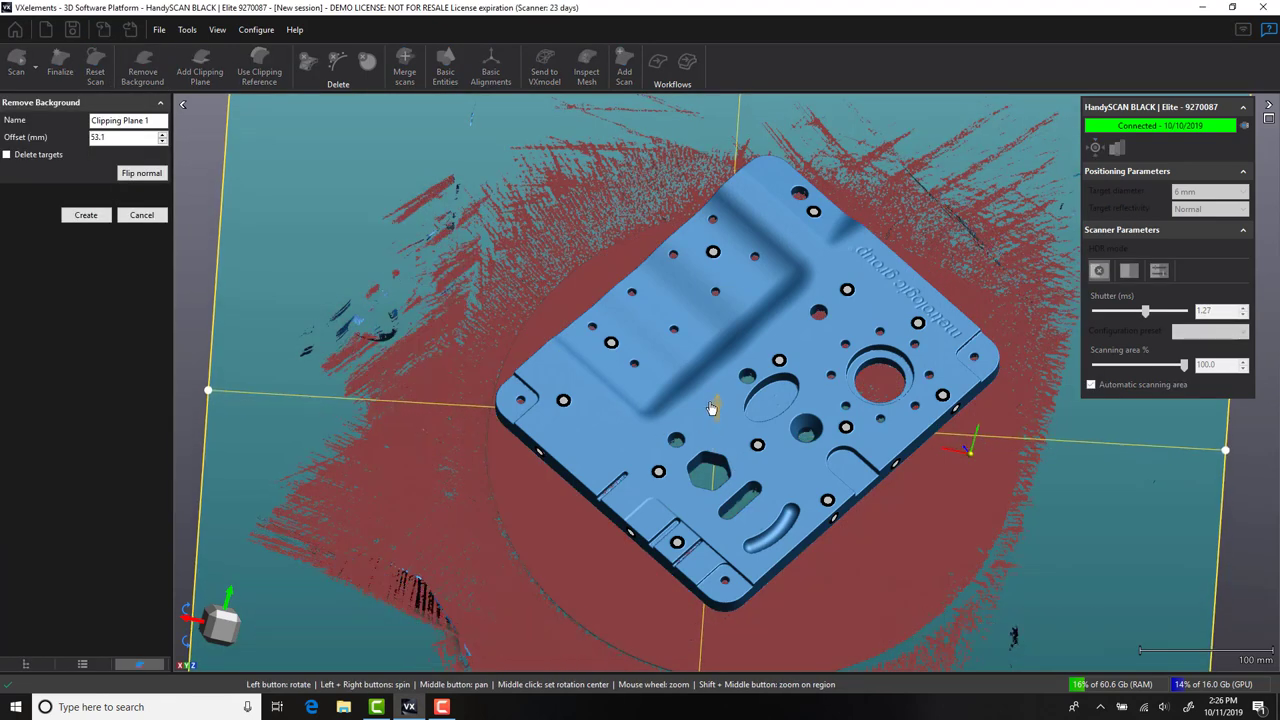
pyautogui.click(86, 215)
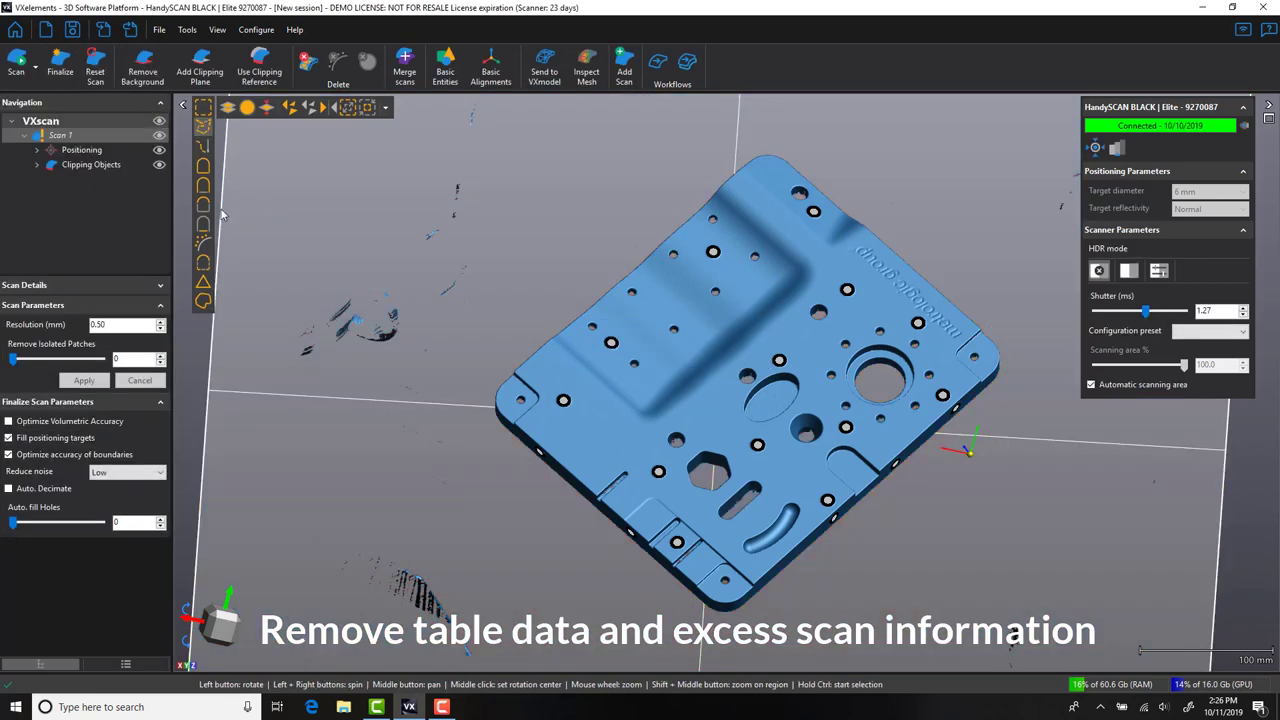
# Select the isolated patches around the plate at 100 and delete them permanently.
pyautogui.click(207, 243)
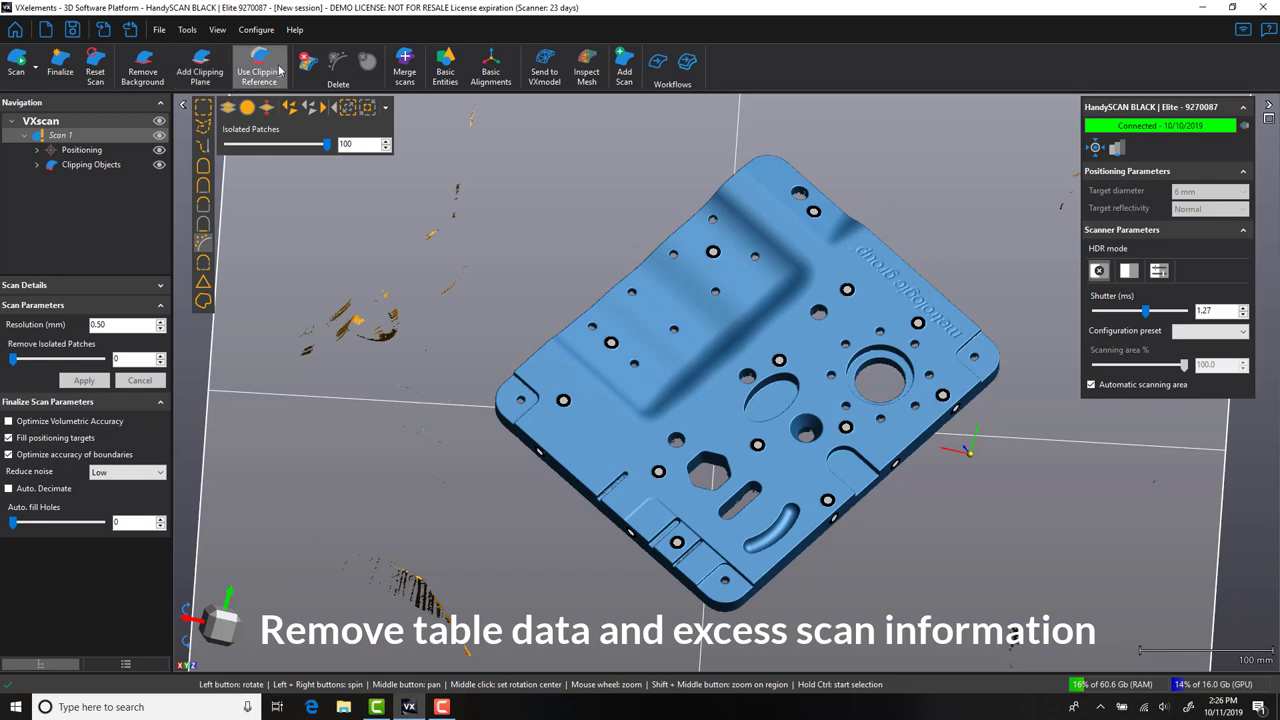
pyautogui.click(305, 61)
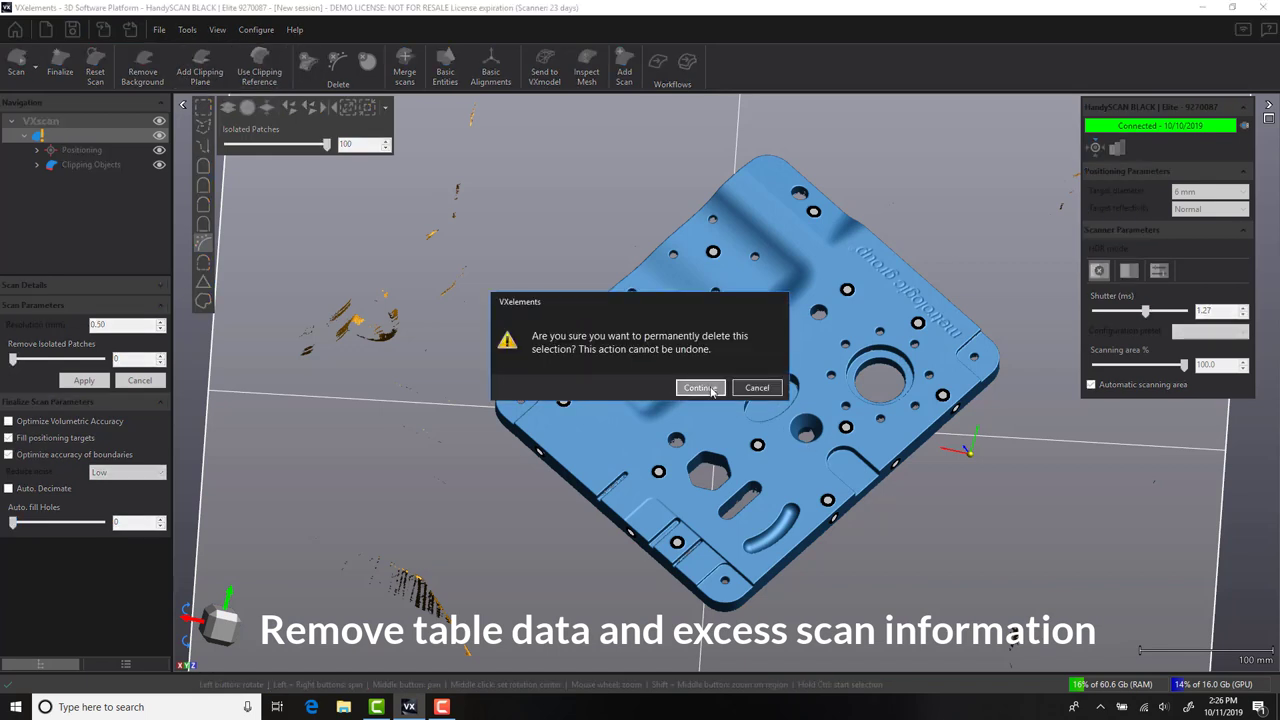
pyautogui.click(701, 388)
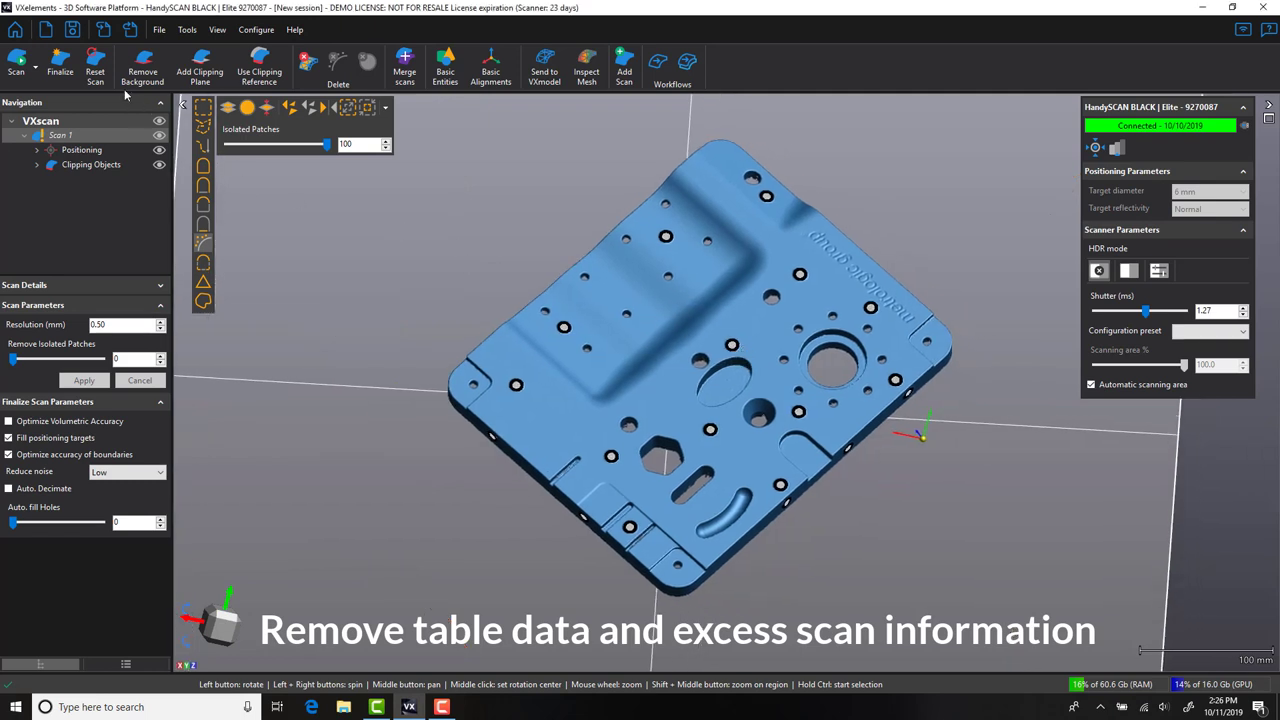
# Finalize the scan of the plate and hide its clipping objects.
pyautogui.click(60, 66)
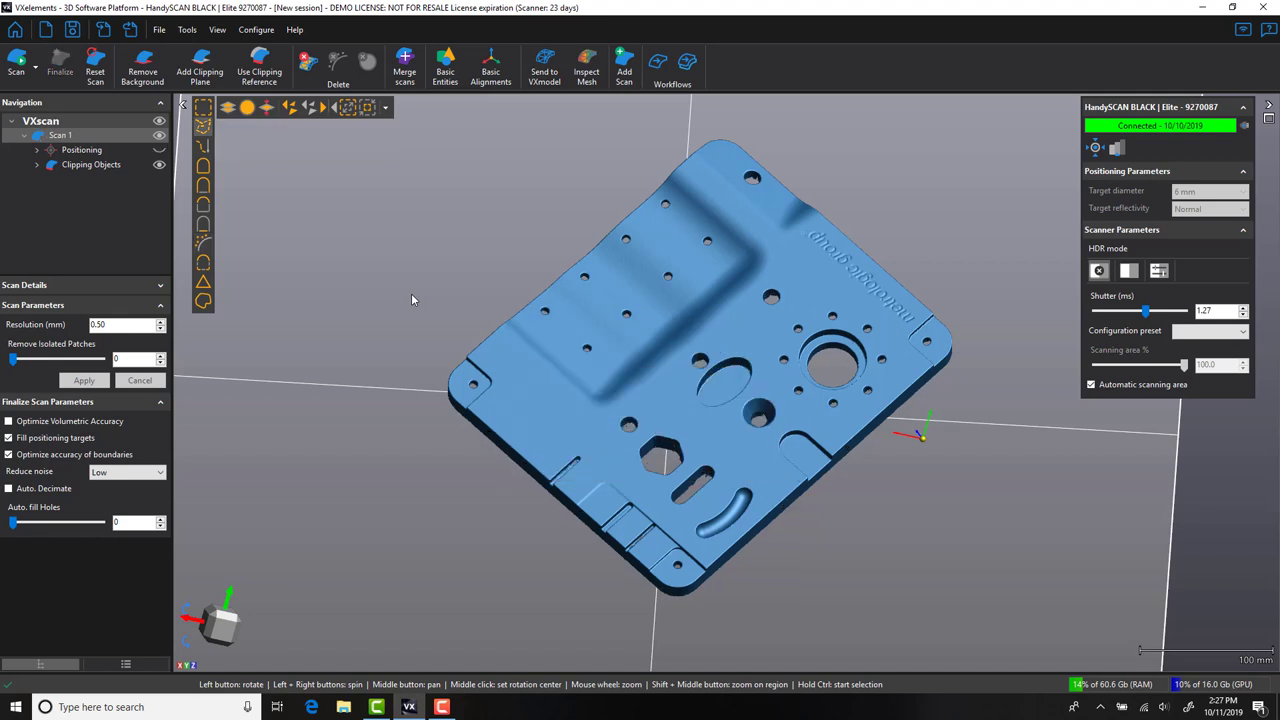
pyautogui.click(159, 164)
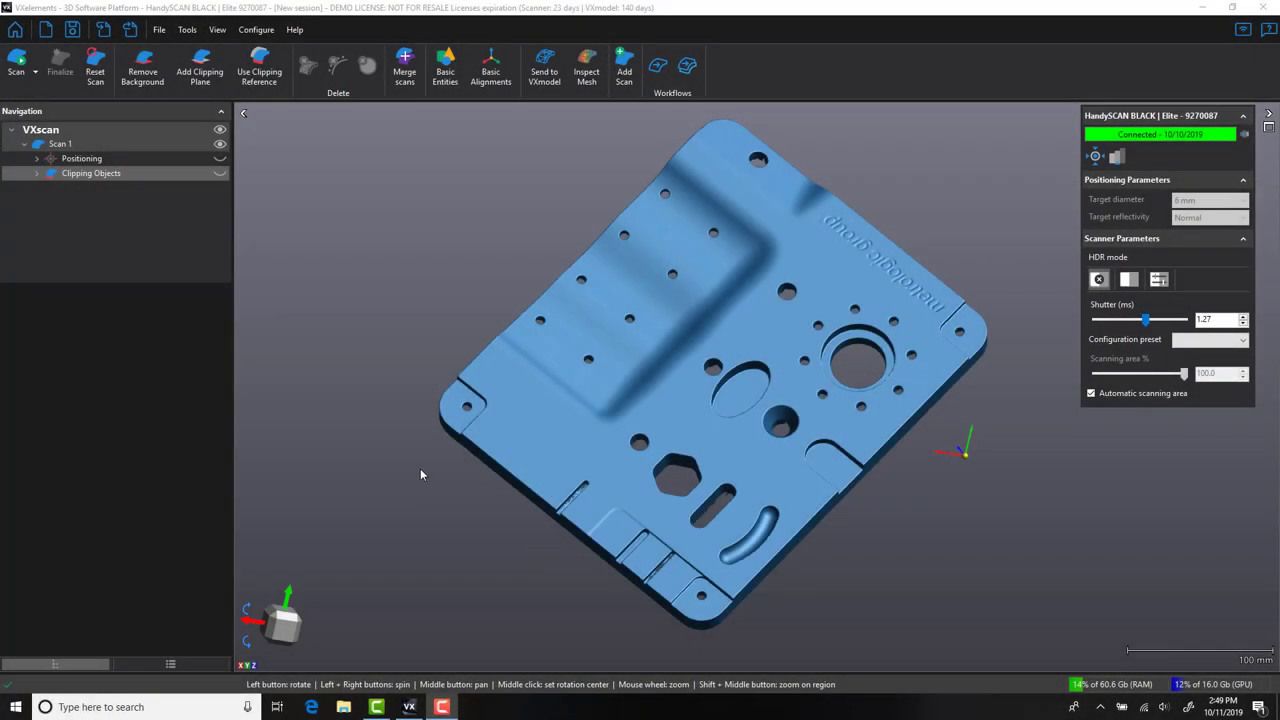
# Send the finalized scan to VXmodel and create a plane from the plate's top face with a selection tolerance of 10.
pyautogui.click(545, 75)
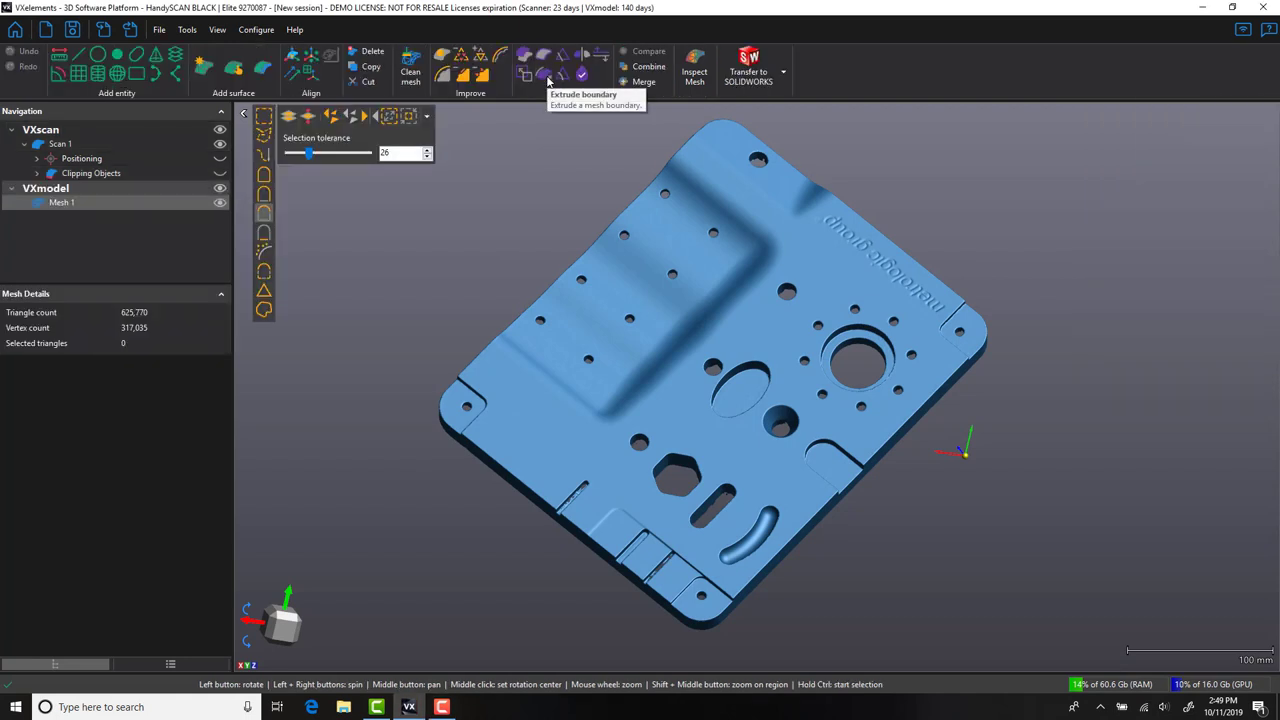
pyautogui.click(79, 74)
pyautogui.doubleClick(399, 152)
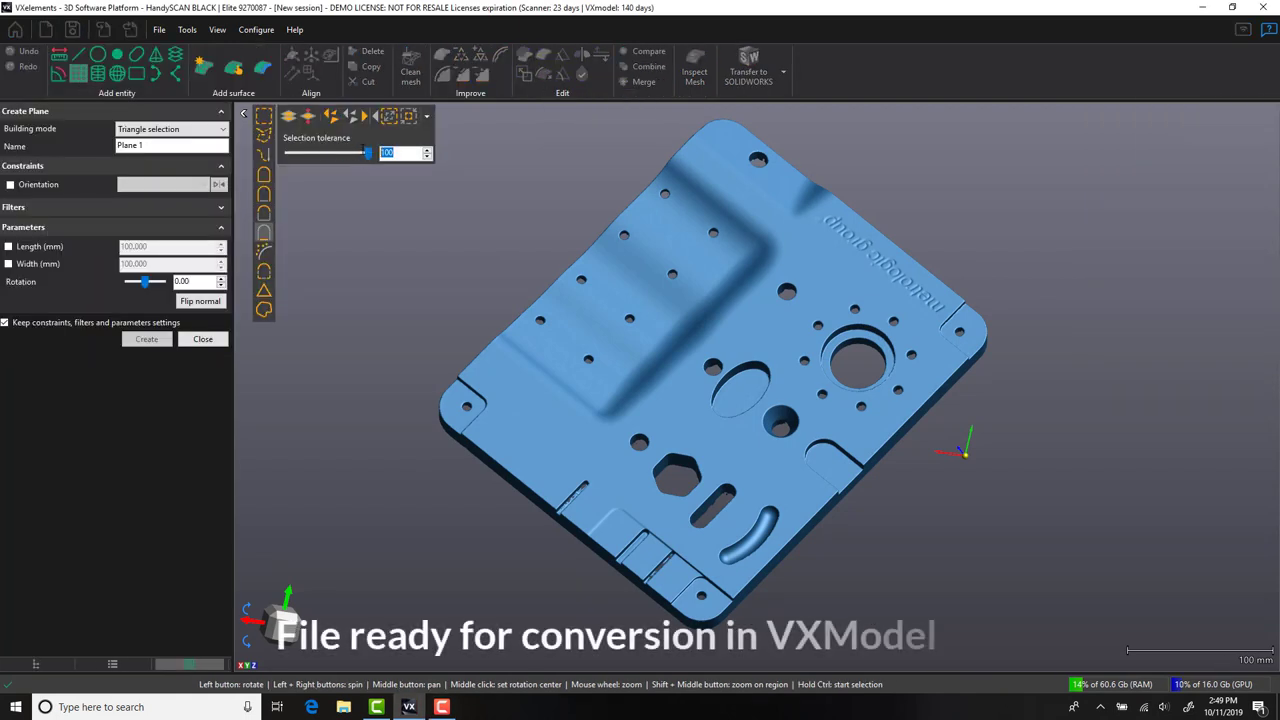
pyautogui.moveTo(368, 153); pyautogui.dragTo(348, 156)
pyautogui.write('1010')
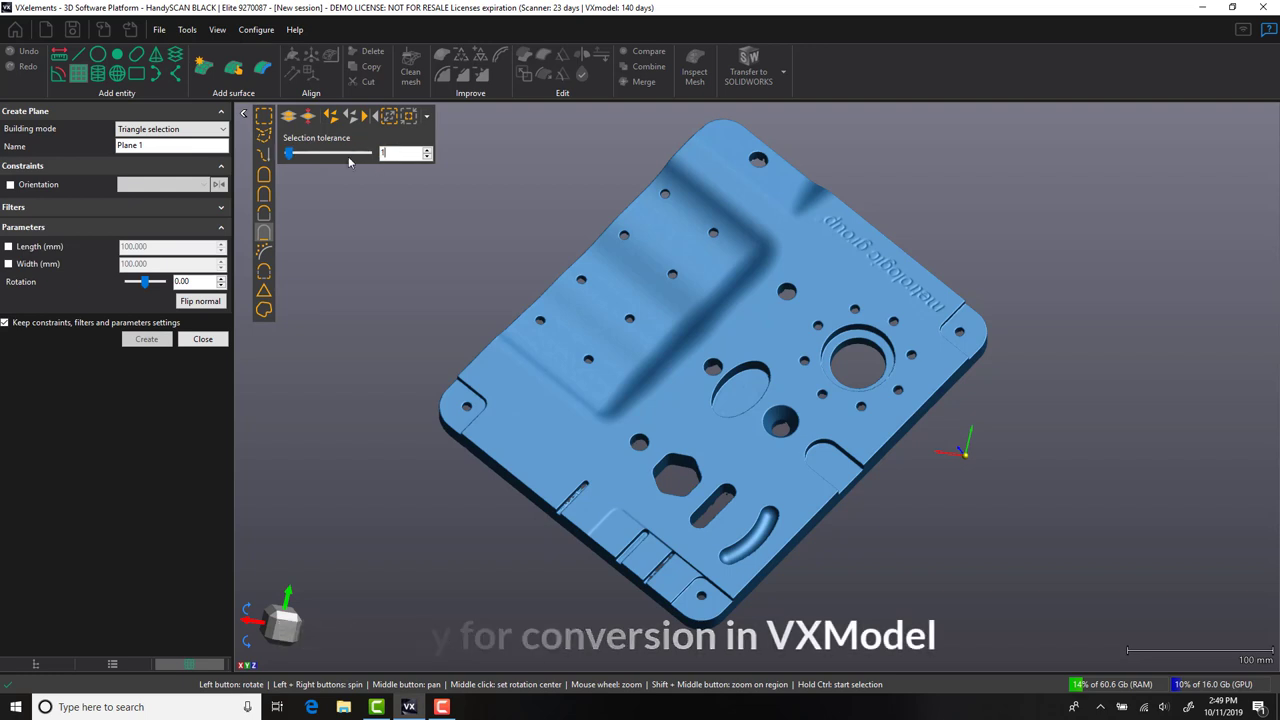
pyautogui.click(678, 420)
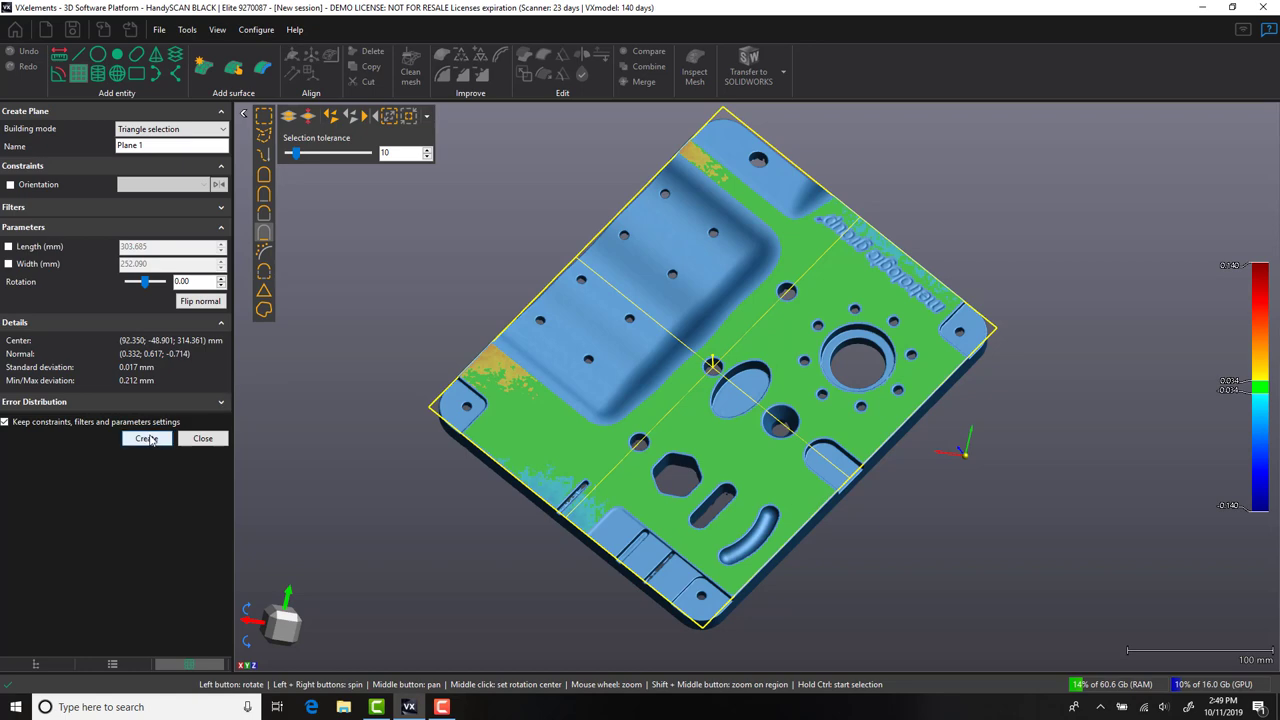
pyautogui.click(150, 439)
# Create a plane from the plate's shorter side wall beside the notches, constrained perpendicular to the Plane 1 normal.
pyautogui.moveTo(728, 478); pyautogui.dragTo(653, 427)
pyautogui.keyDown('ctrl'); pyautogui.click(583, 384); pyautogui.keyUp('ctrl')
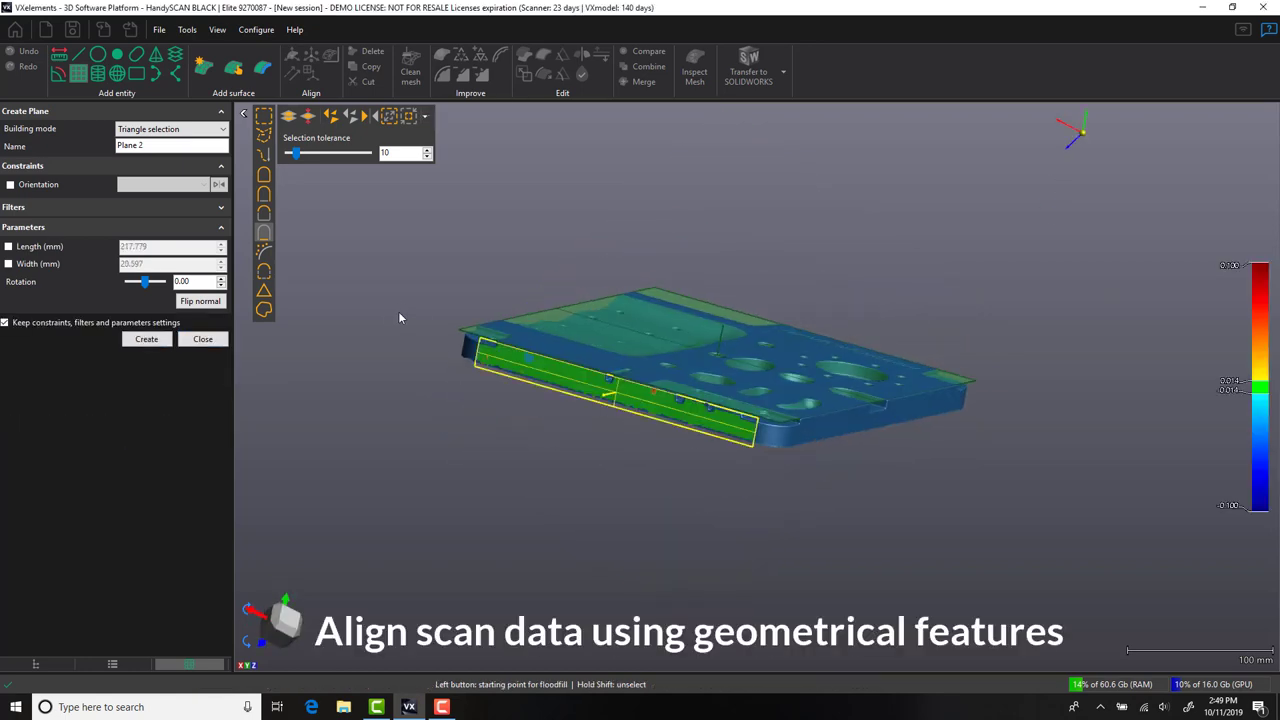
pyautogui.click(119, 188)
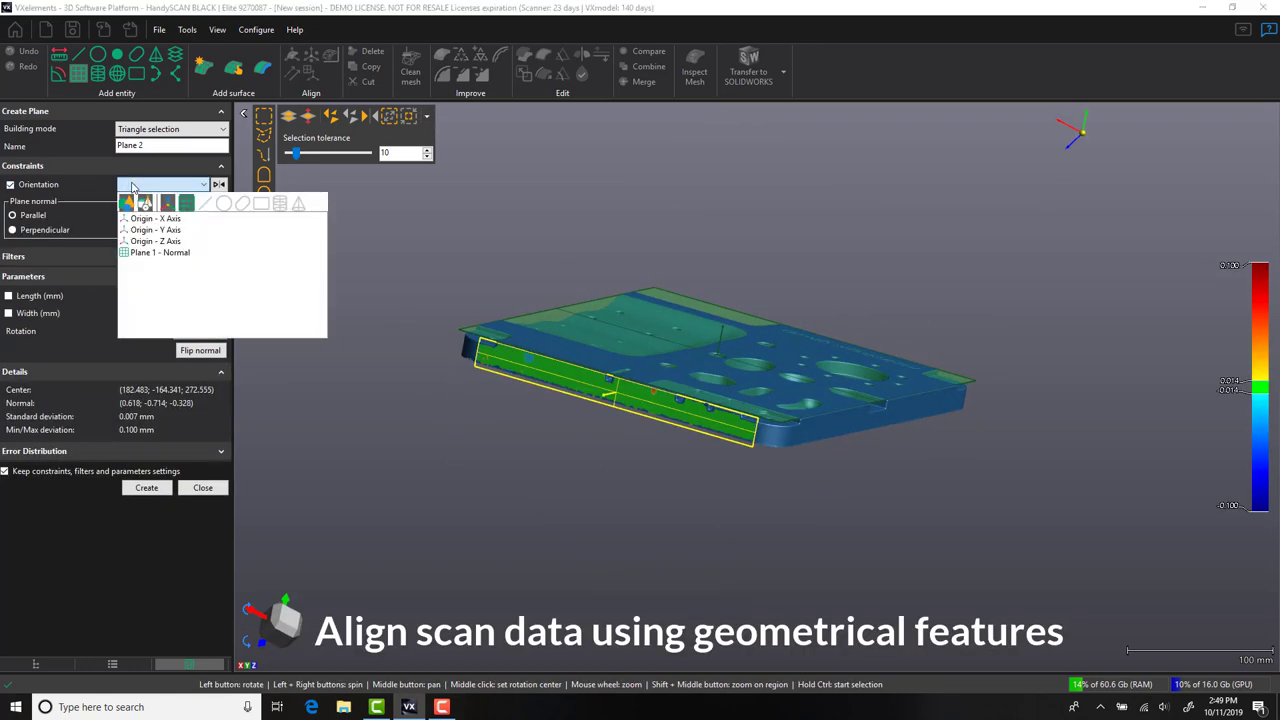
pyautogui.click(150, 248)
pyautogui.click(47, 231)
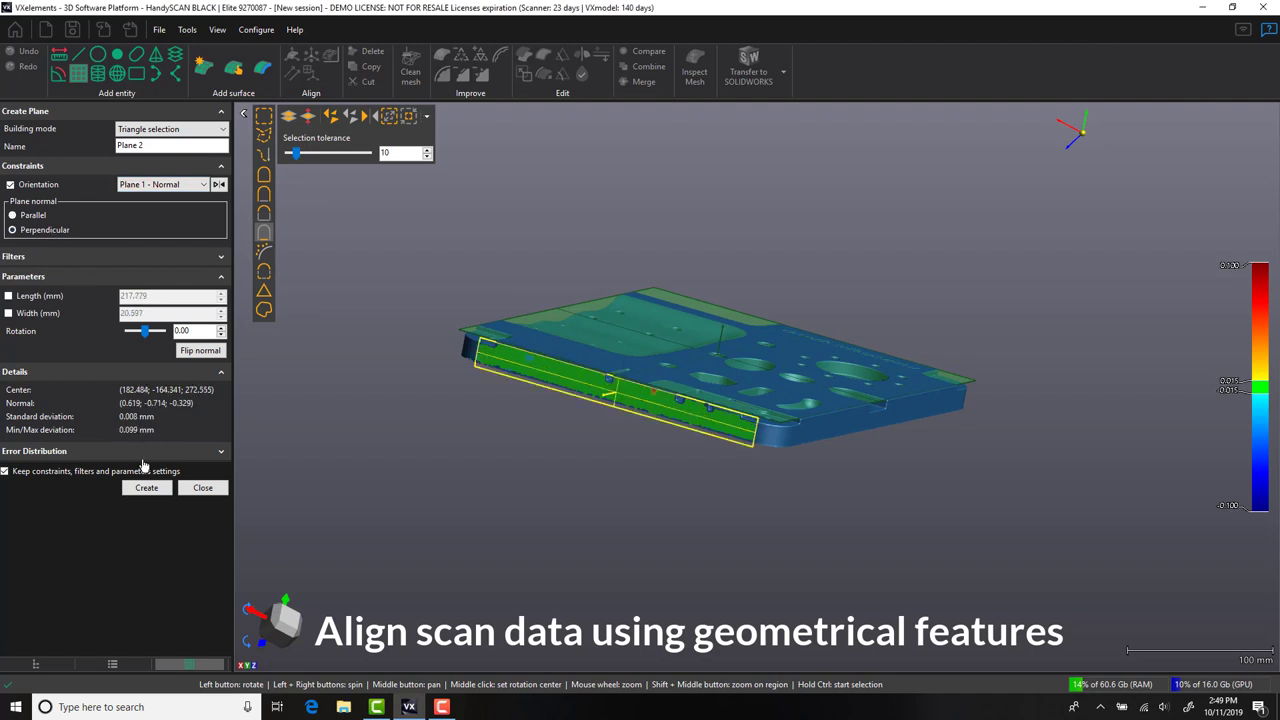
pyautogui.moveTo(744, 243); pyautogui.dragTo(760, 400)
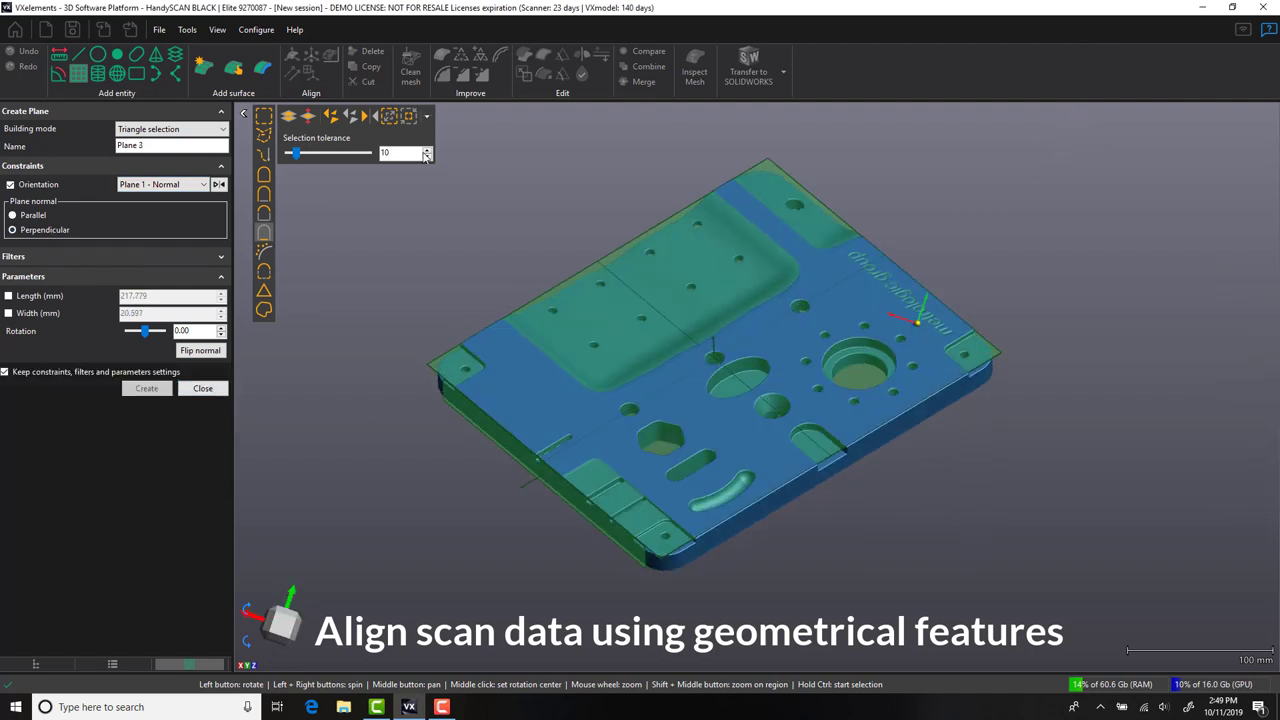
pyautogui.click(205, 388)
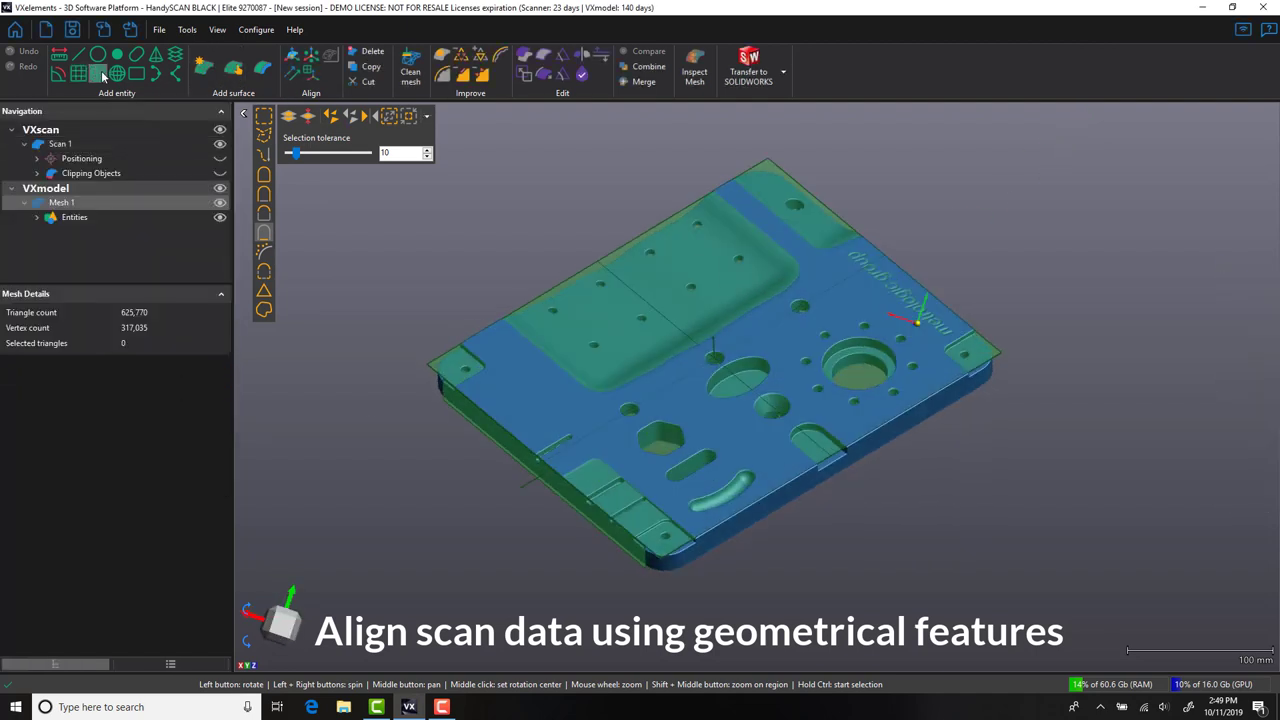
# Create a cylinder from the inner wall of the large stepped hole, with its orientation constrained to the Plane 1 normal.
pyautogui.click(101, 72)
pyautogui.scroll(5, 858, 361)
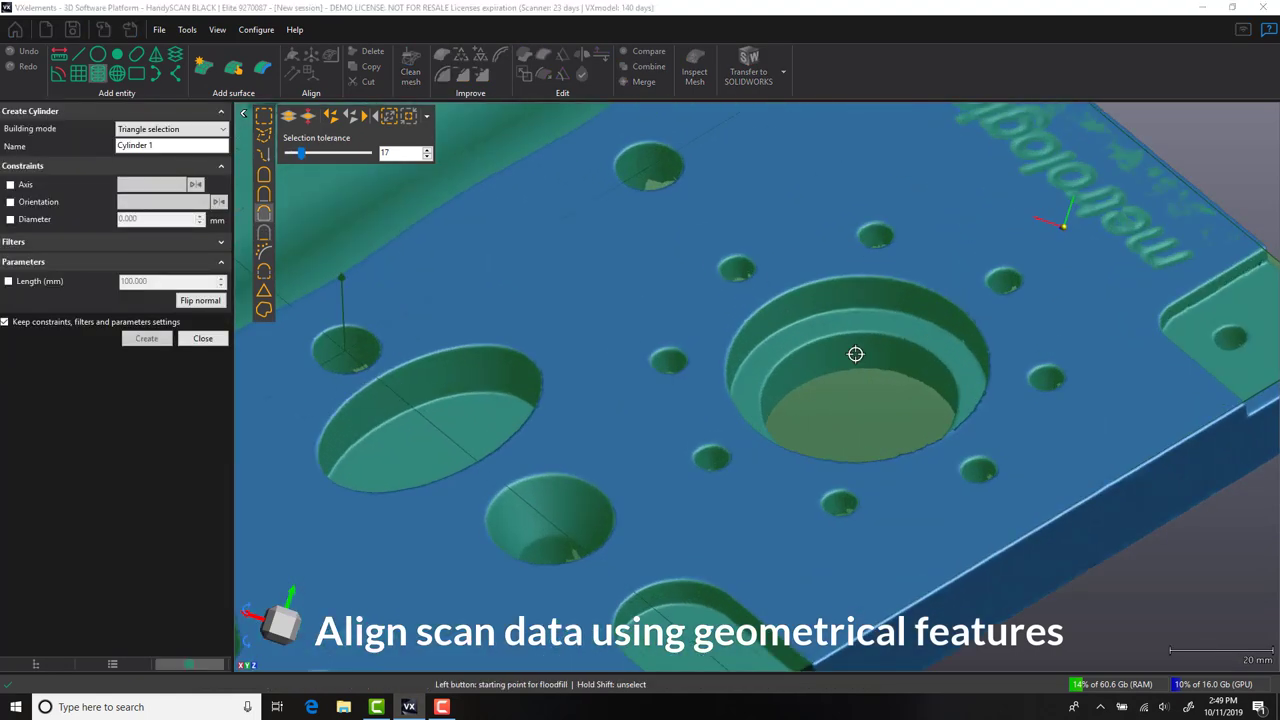
pyautogui.click(855, 354)
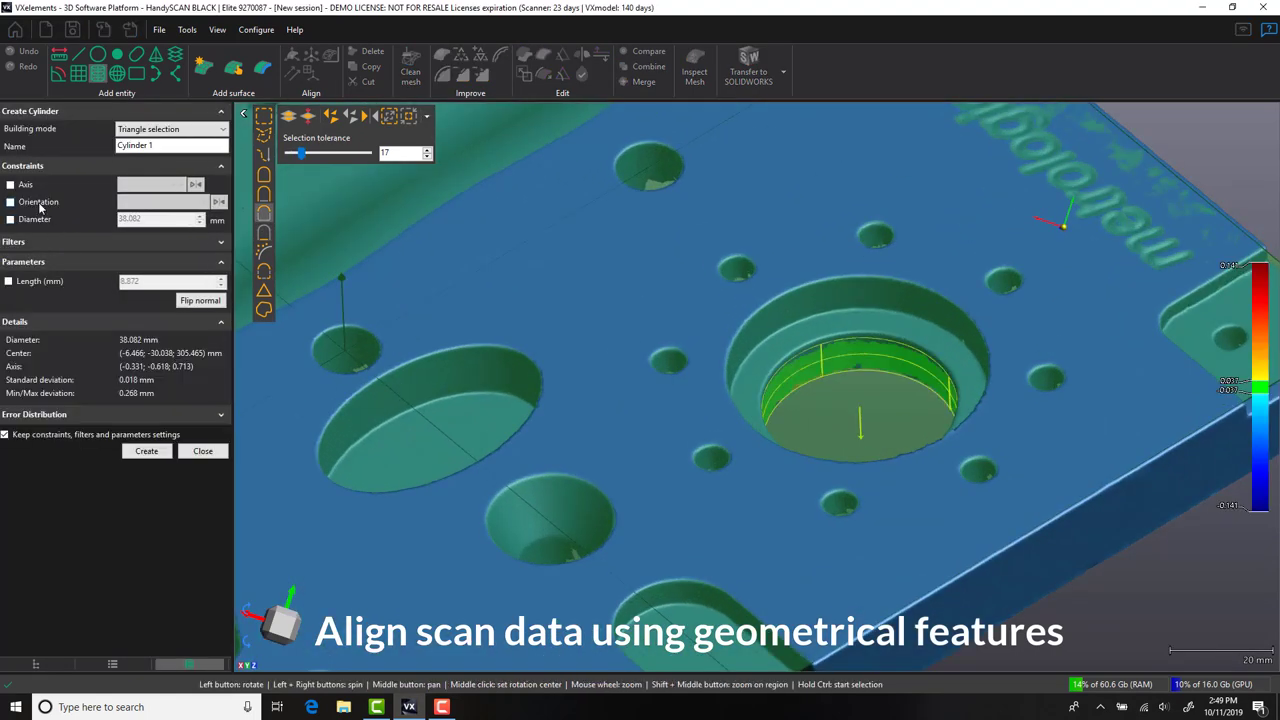
pyautogui.click(122, 202)
pyautogui.click(146, 271)
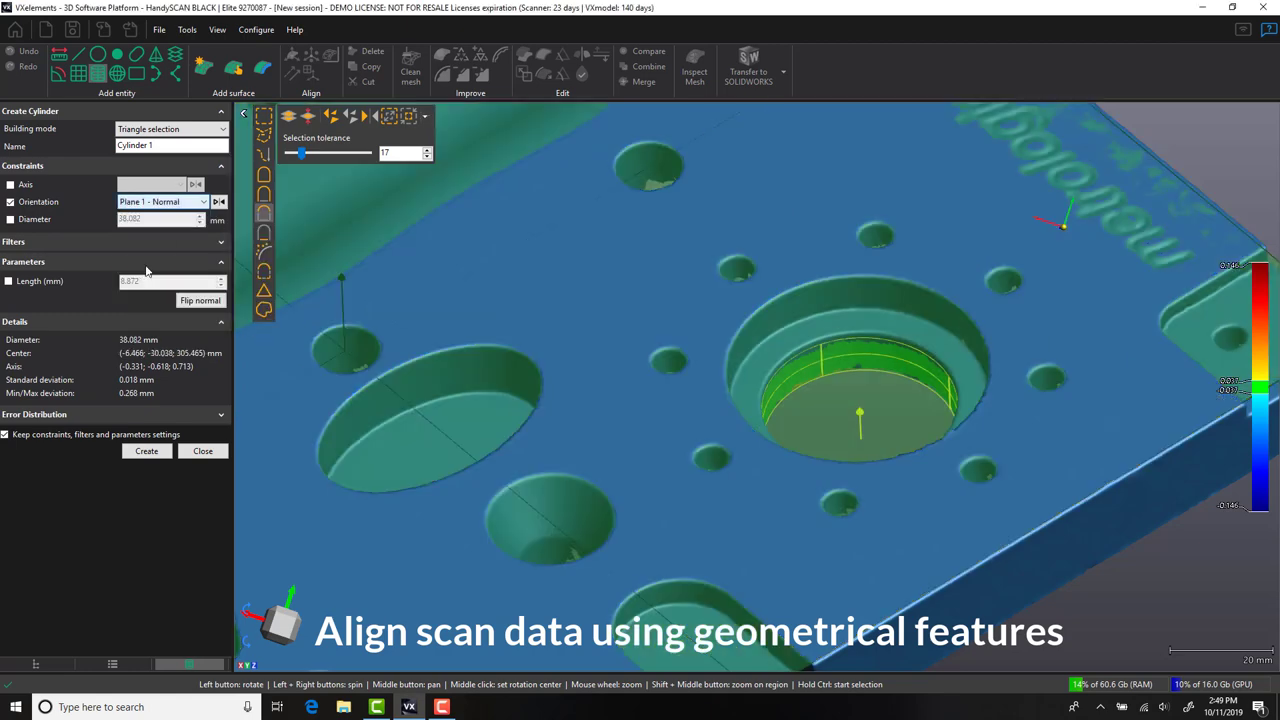
pyautogui.scroll(-8, 421, 376)
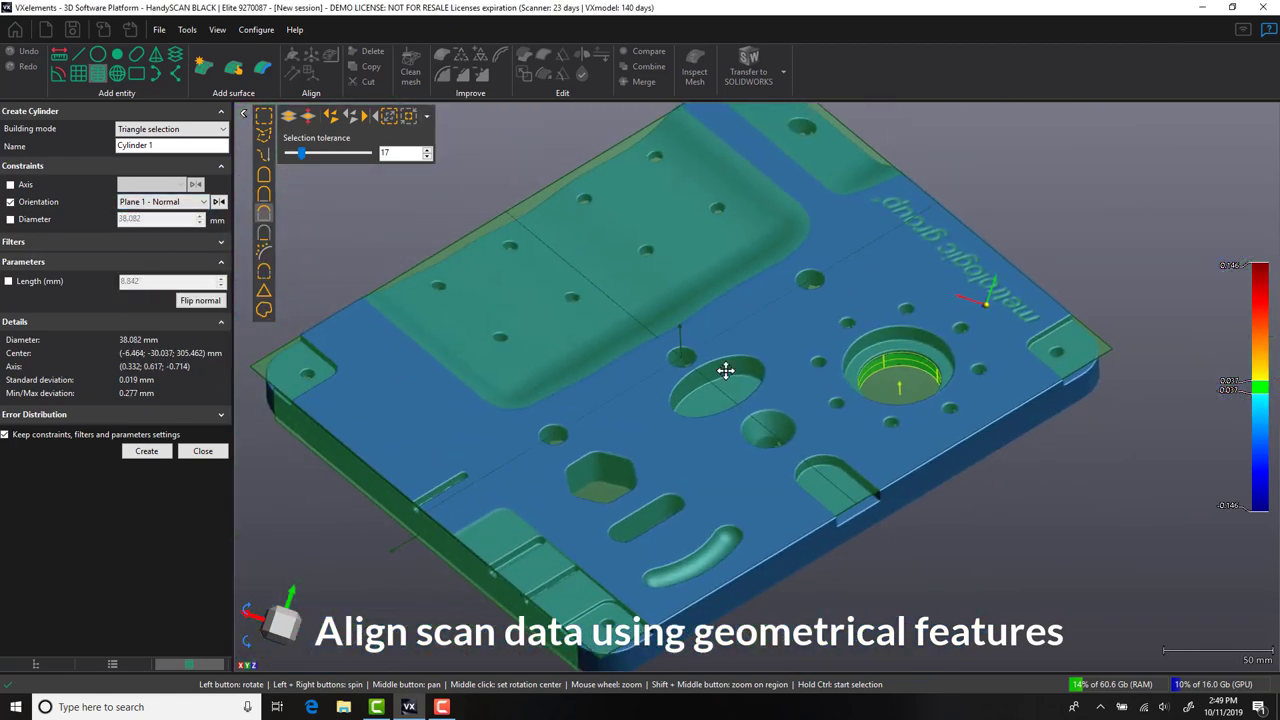
pyautogui.click(146, 452)
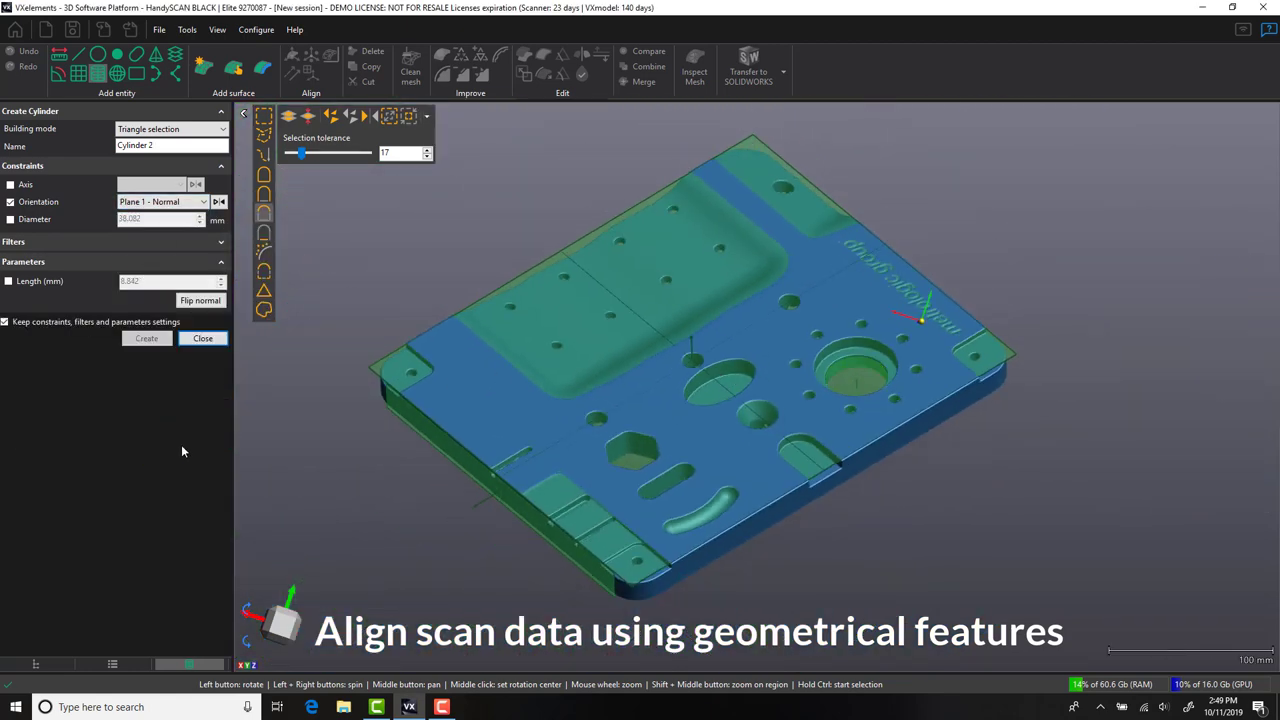
pyautogui.click(204, 340)
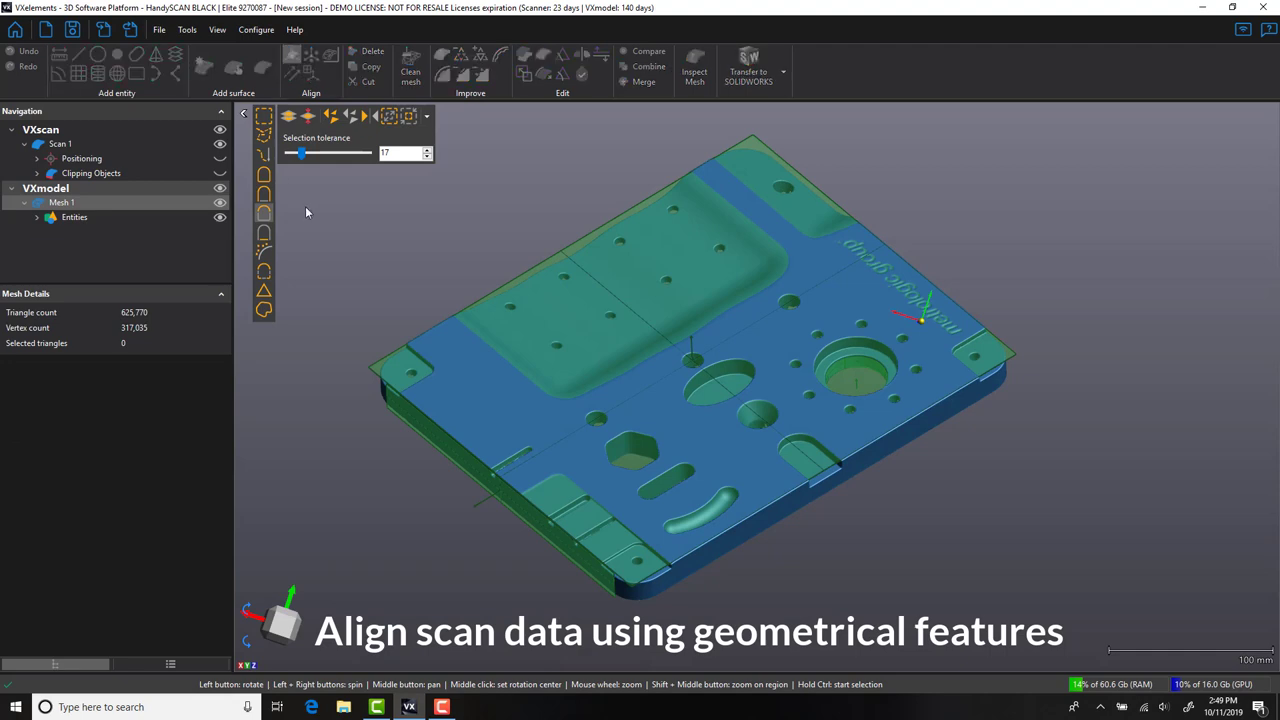
# Set up an align-to-origin alignment of the mesh with Plane 1 constrained to the YZ plane.
pyautogui.click(291, 54)
pyautogui.click(50, 229)
pyautogui.click(37, 287)
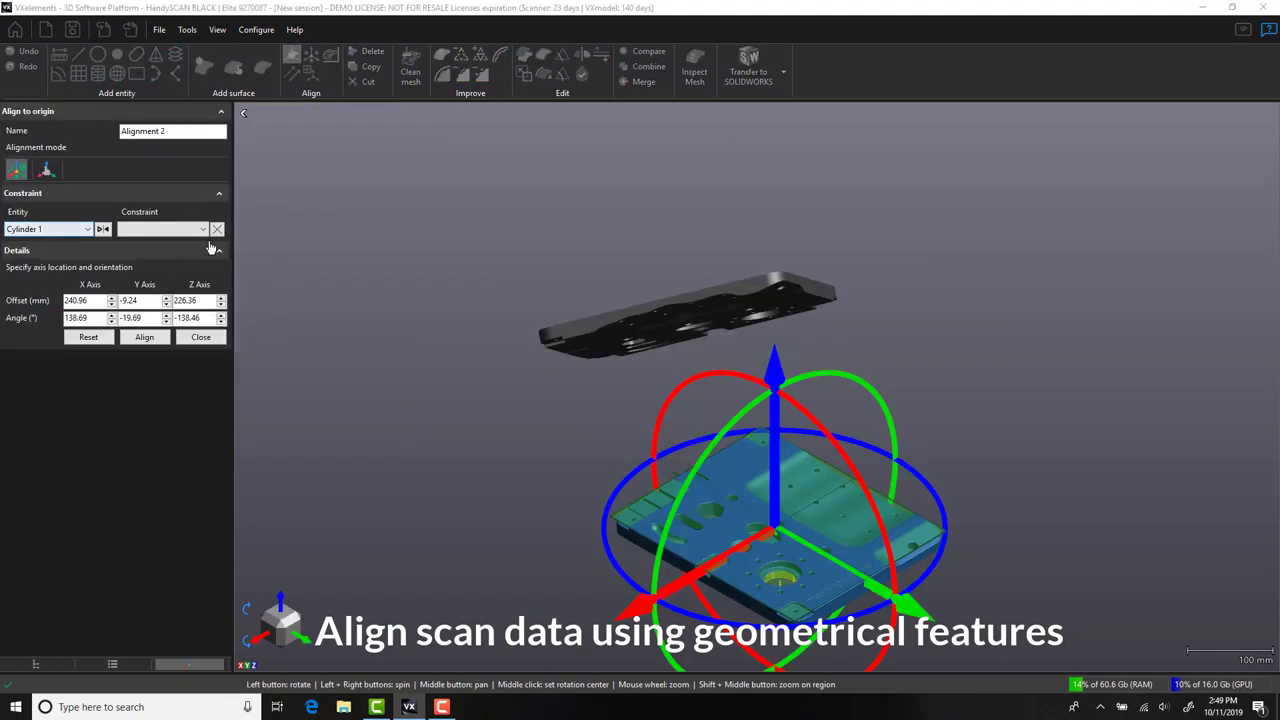
pyautogui.click(160, 229)
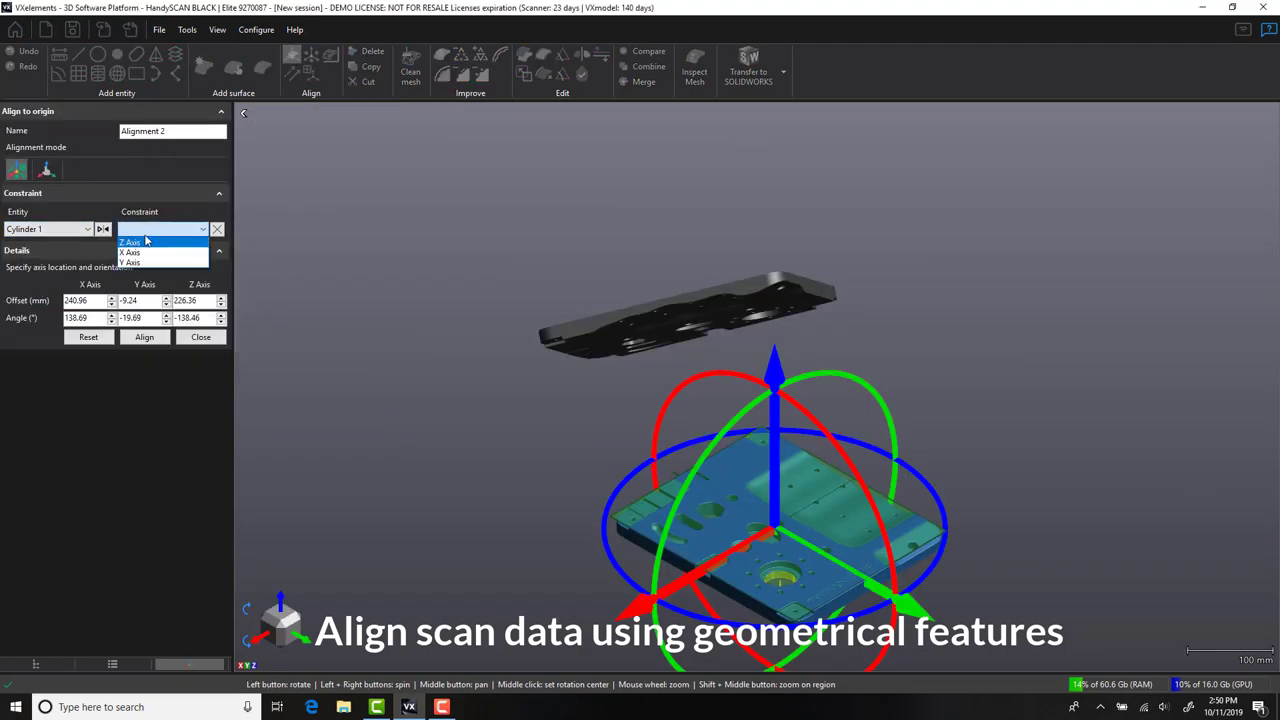
pyautogui.click(40, 229)
pyautogui.click(40, 229)
pyautogui.click(40, 244)
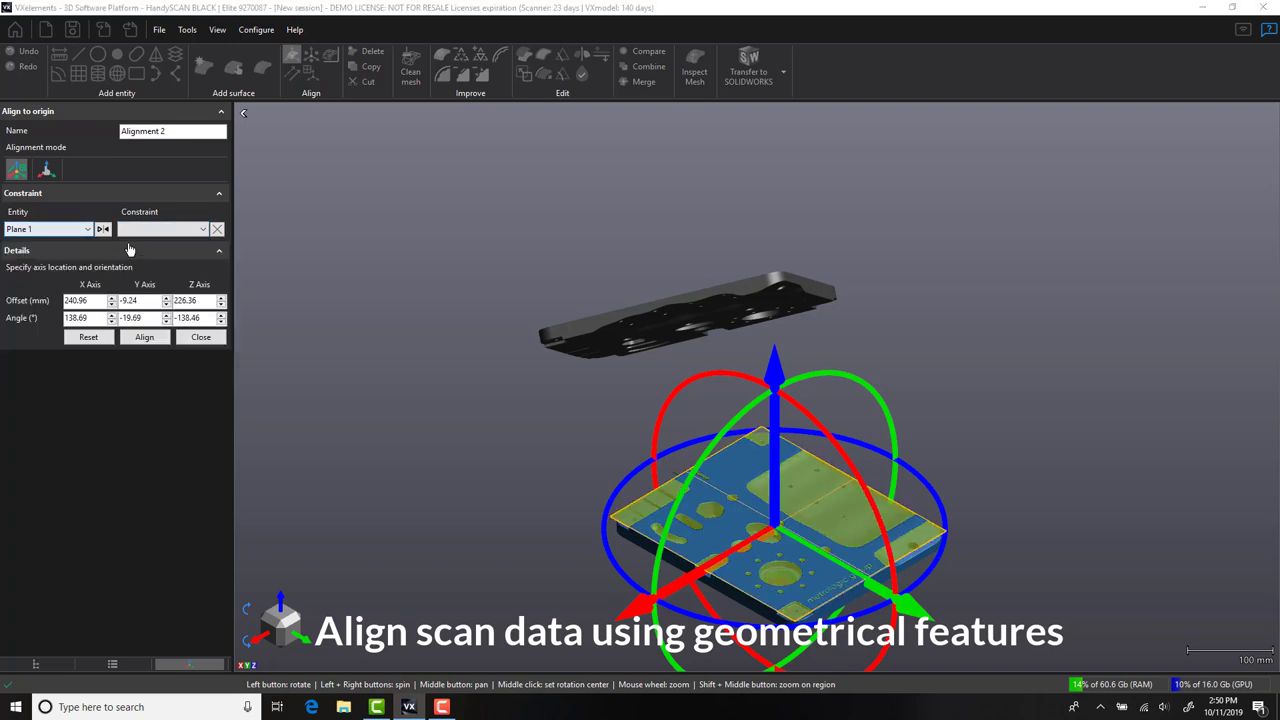
pyautogui.click(160, 229)
pyautogui.click(148, 254)
# Add a second alignment constraint that places Plane 2 on the XZ plane.
pyautogui.click(80, 249)
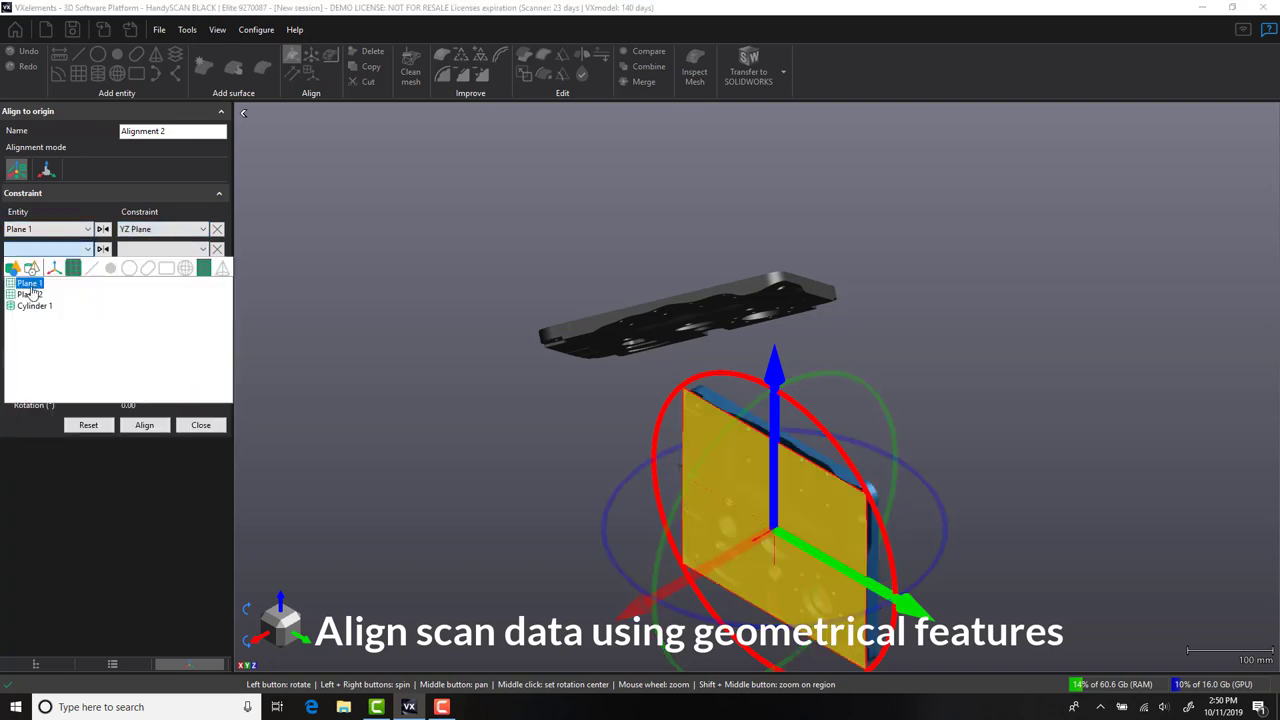
pyautogui.click(113, 265)
pyautogui.click(160, 249)
pyautogui.click(150, 276)
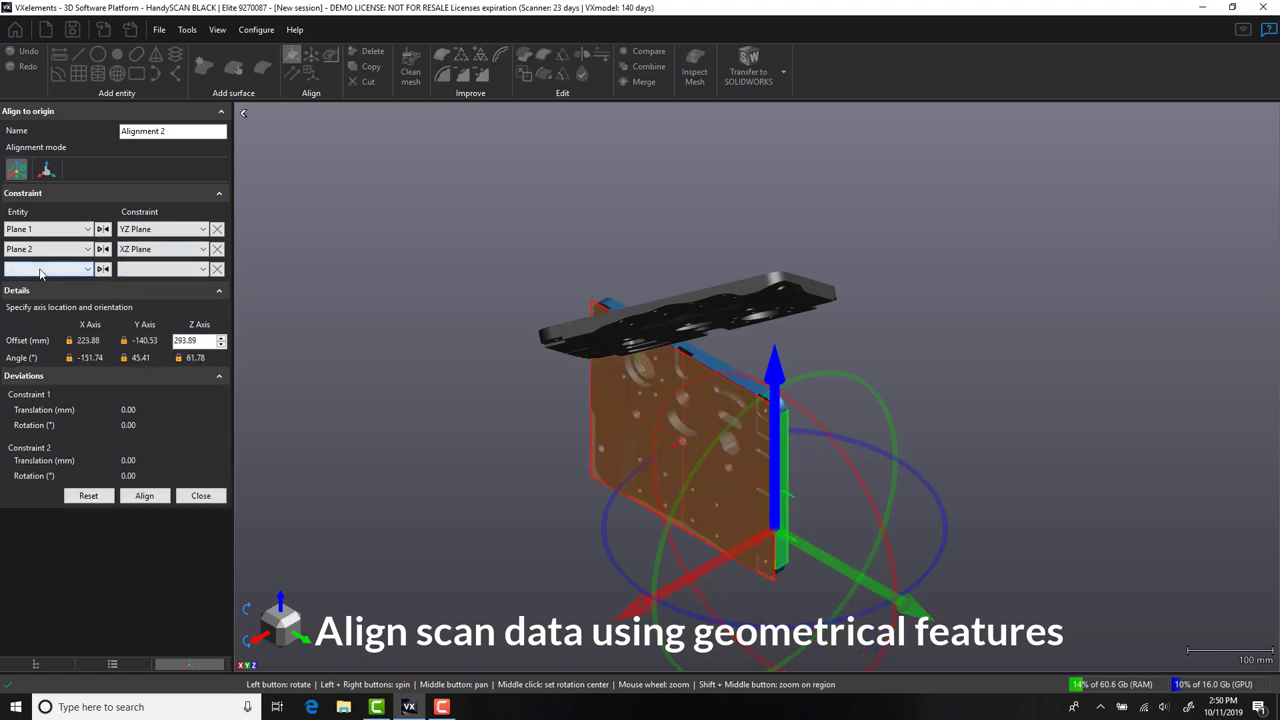
# Add a third alignment constraint that ties Cylinder 1 to the X axis.
pyautogui.click(48, 268)
pyautogui.click(34, 325)
pyautogui.click(160, 269)
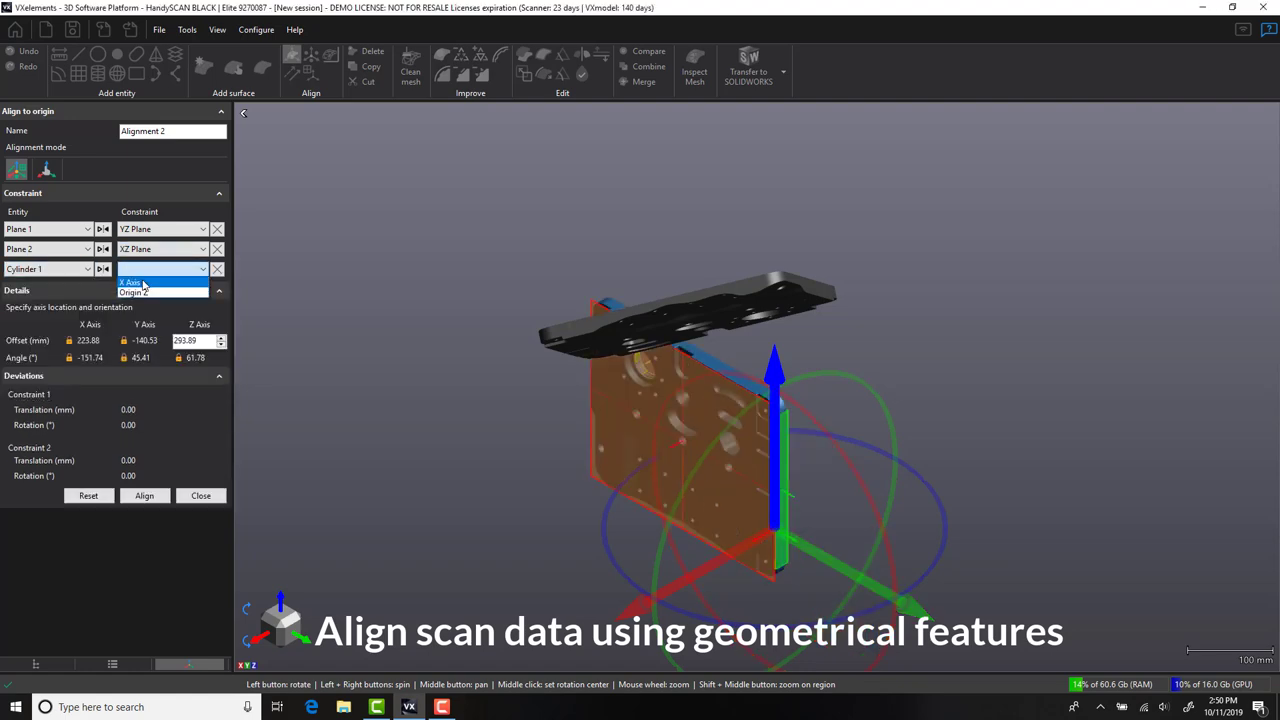
pyautogui.click(143, 284)
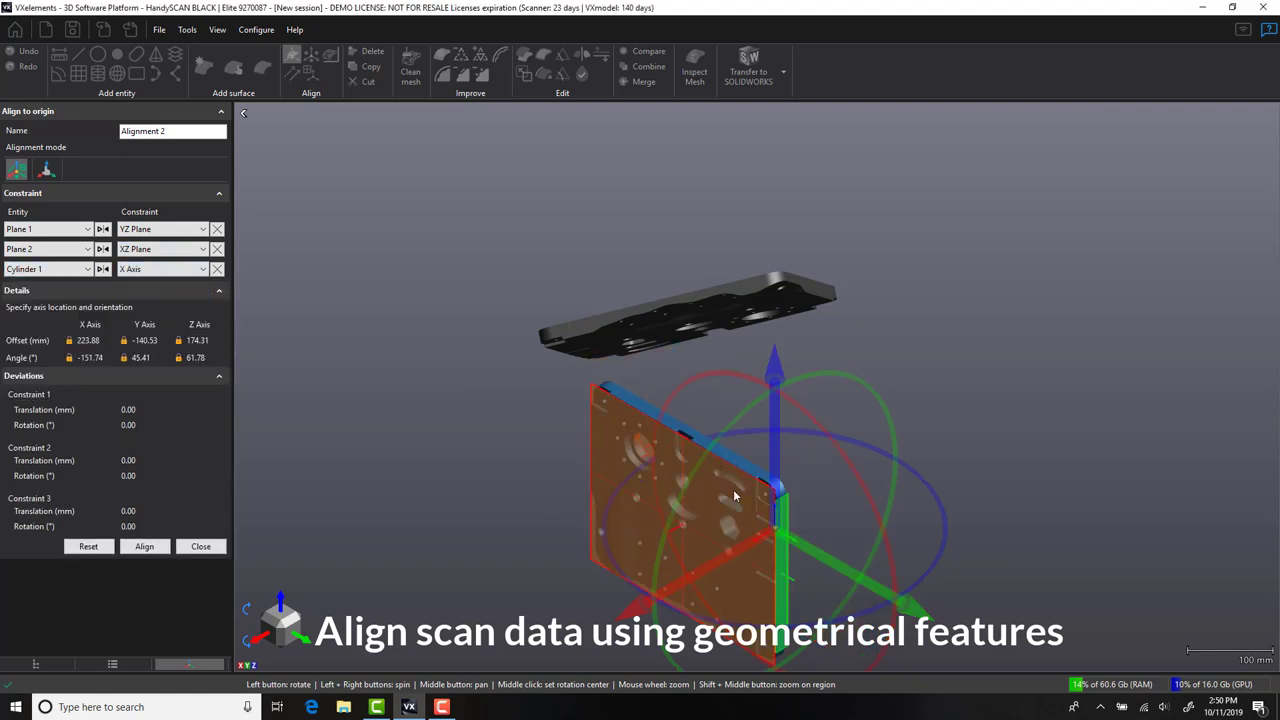
# Flip the directions of the Cylinder 1 and Plane 2 constraints in the alignment.
pyautogui.moveTo(734, 496); pyautogui.dragTo(770, 375)
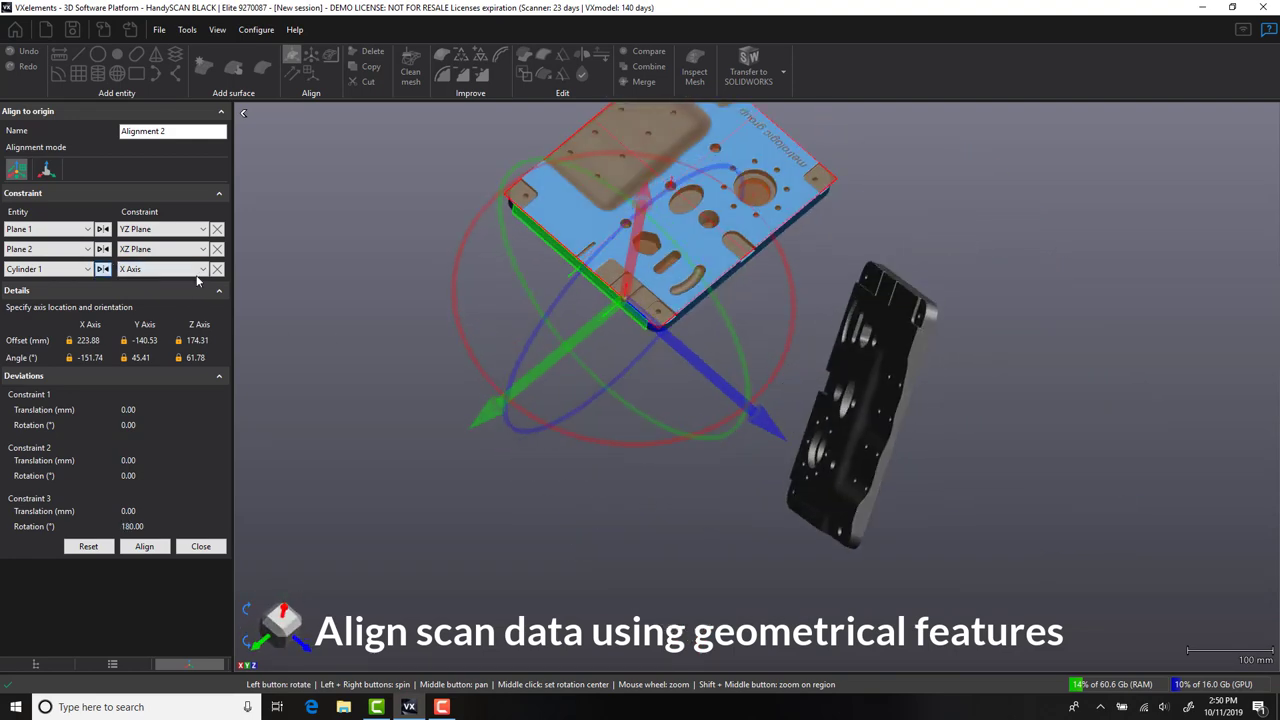
pyautogui.click(102, 249)
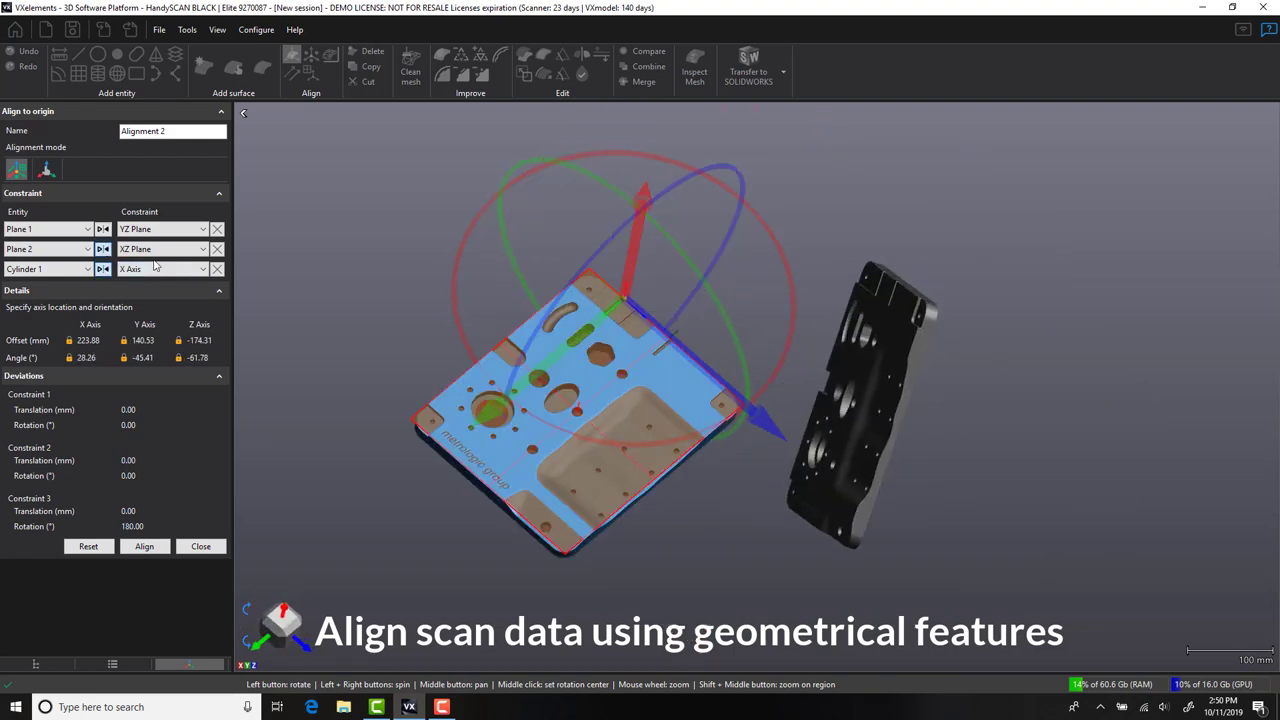
pyautogui.moveTo(634, 408); pyautogui.dragTo(708, 456)
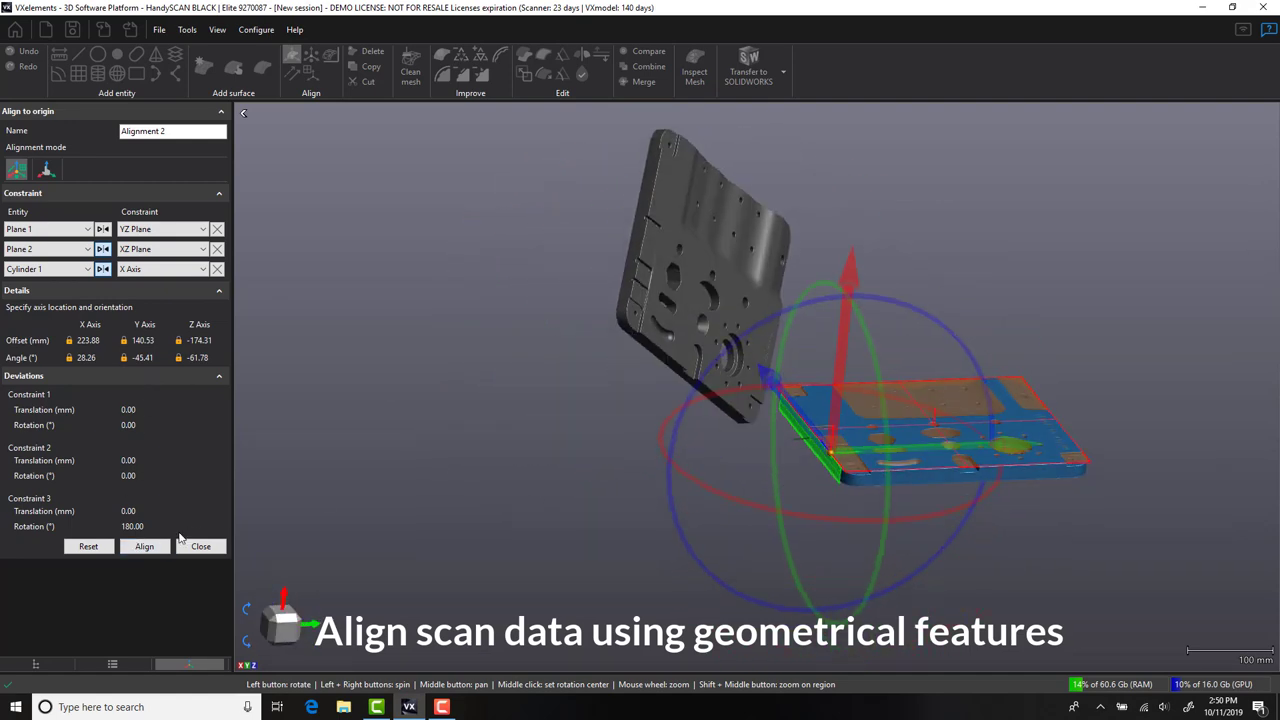
# Close the align-to-origin setup and hide Scan 1 so that only the aligned mesh is shown.
pyautogui.click(190, 546)
pyautogui.click(219, 143)
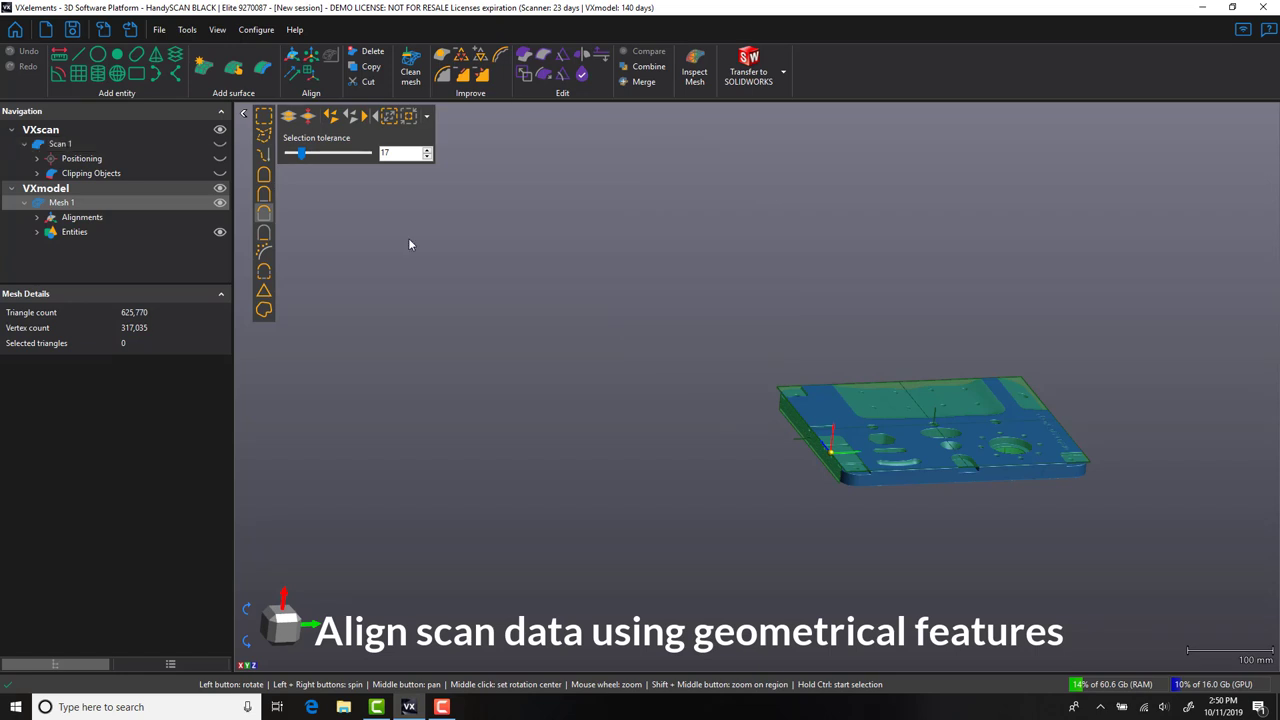
pyautogui.hotkey('ctrl', '1')
pyautogui.scroll(-2, 729, 385)
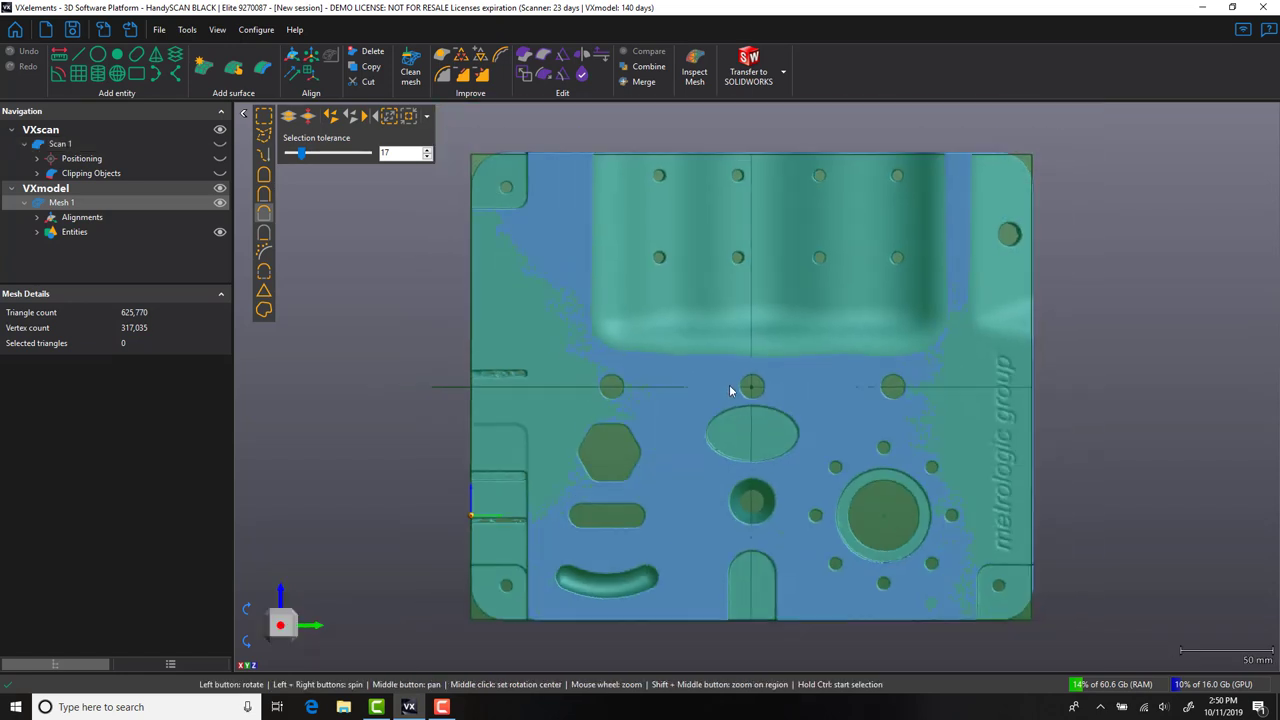
pyautogui.moveTo(729, 384); pyautogui.dragTo(663, 400, button='middle')
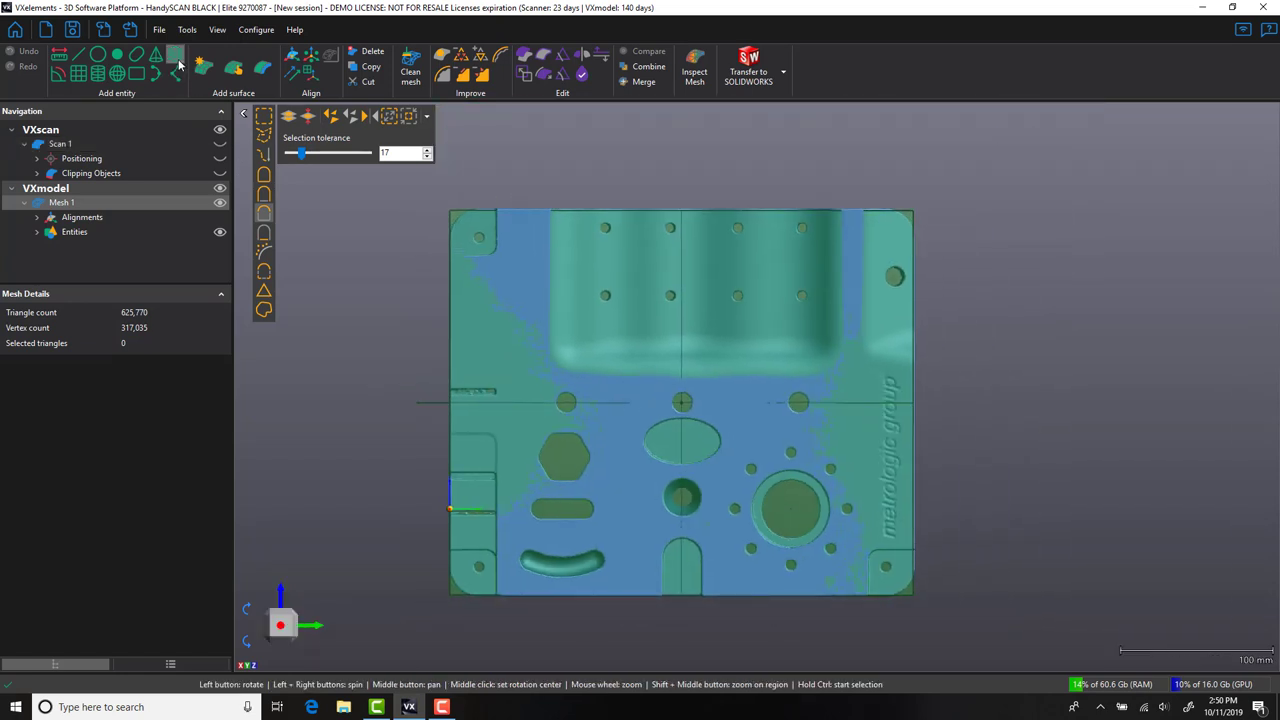
# Create a linear cross-section of the mesh from Plane 1 at an offset of -12.379 mm.
pyautogui.click(176, 56)
pyautogui.click(155, 231)
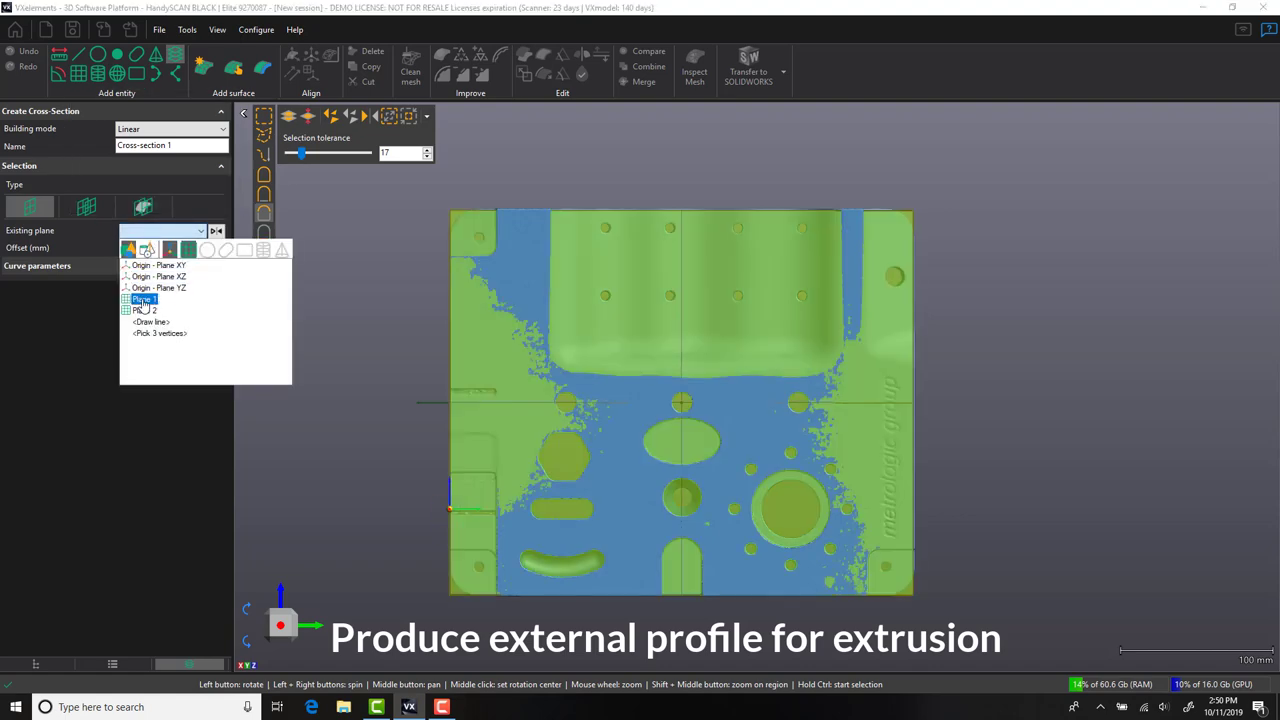
pyautogui.click(143, 300)
pyautogui.moveTo(700, 300); pyautogui.dragTo(677, 390)
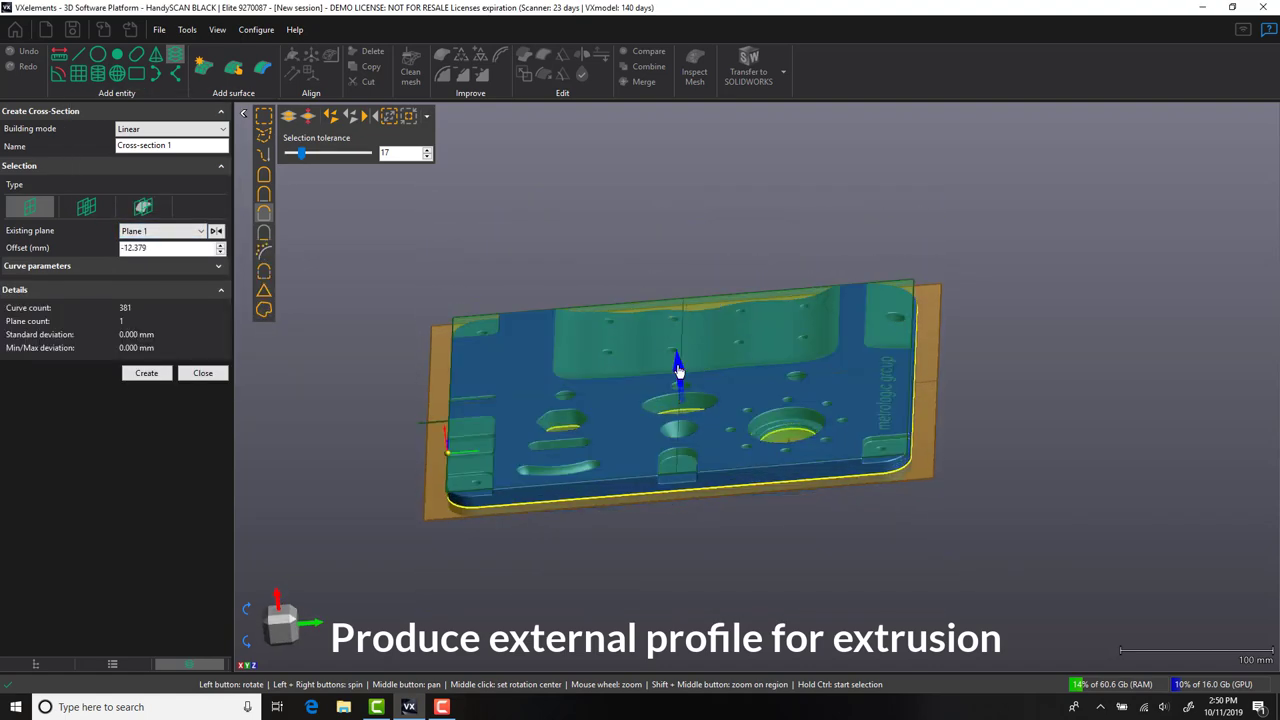
pyautogui.click(130, 376)
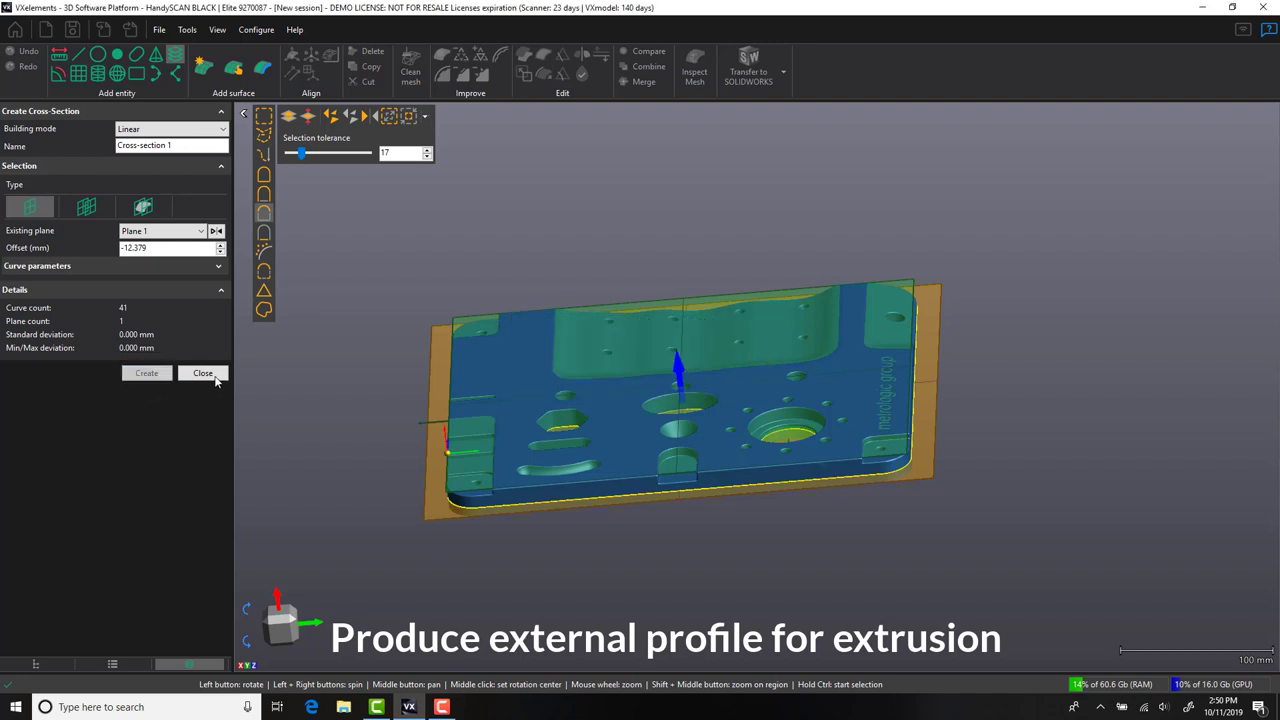
pyautogui.click(203, 294)
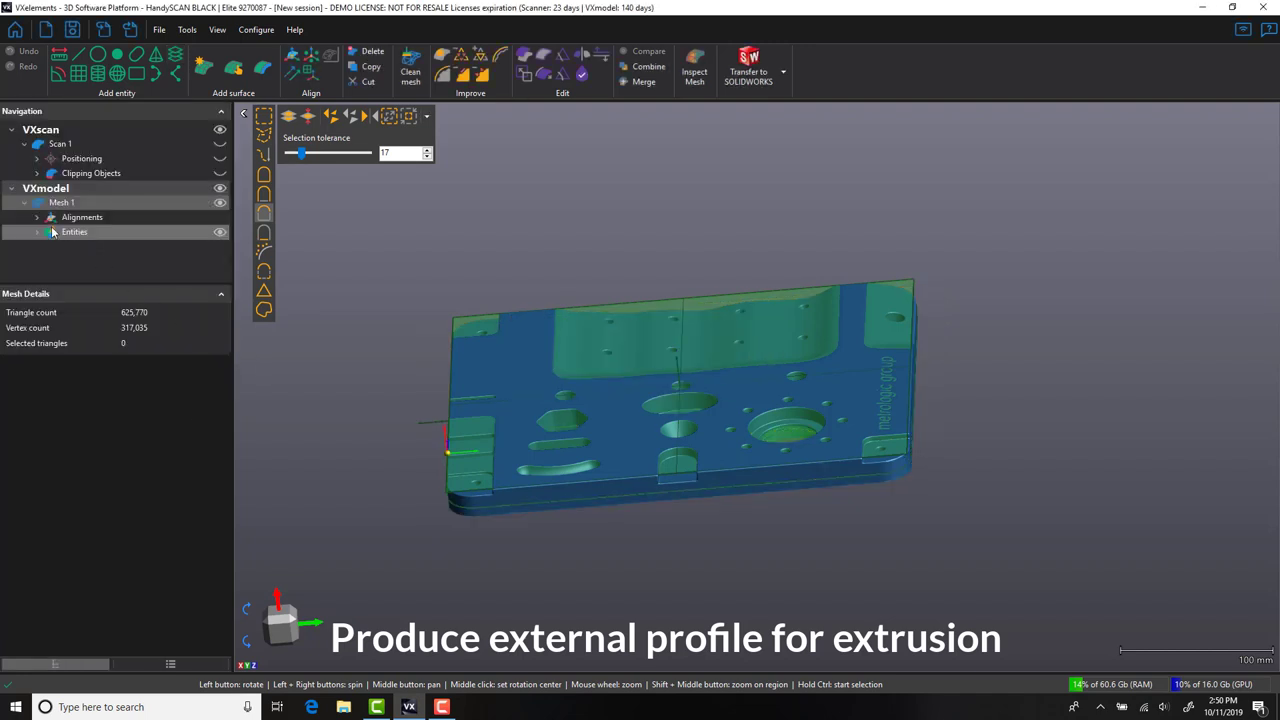
# Transfer all of the mesh's entities to SOLIDWORKS.
pyautogui.click(37, 232)
pyautogui.click(78, 232)
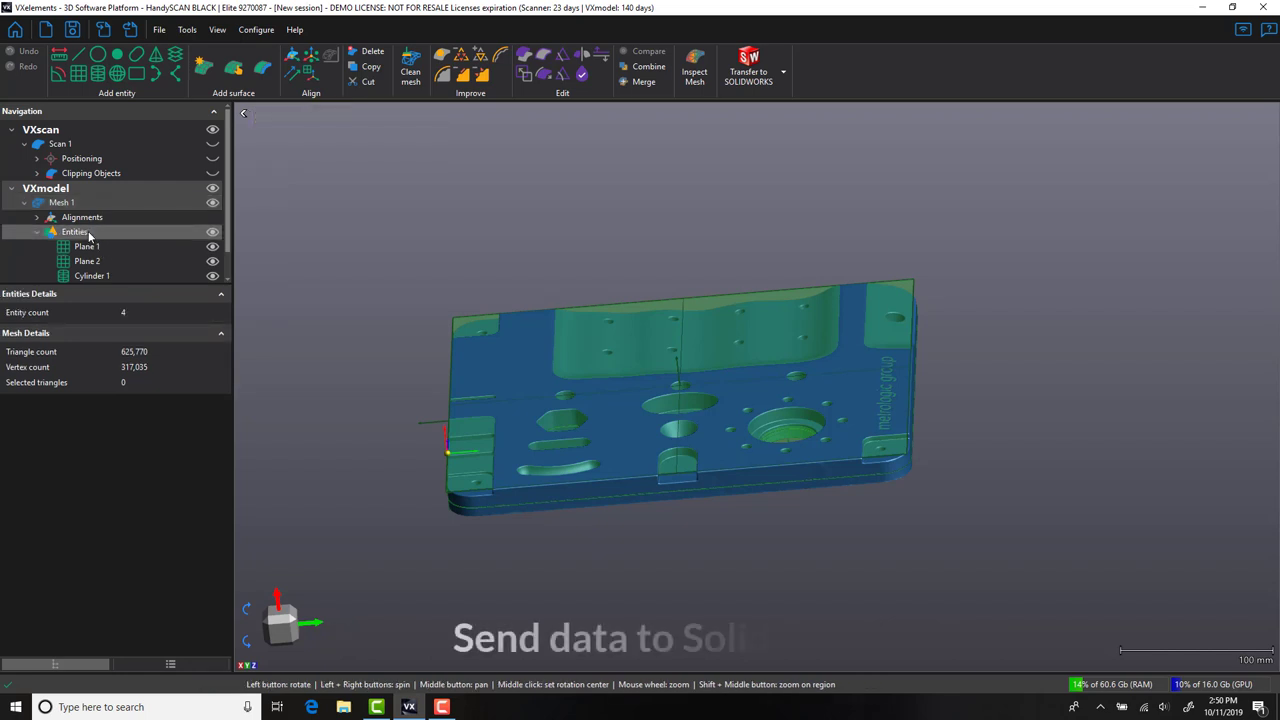
pyautogui.rightClick(88, 232)
pyautogui.moveTo(160, 256)
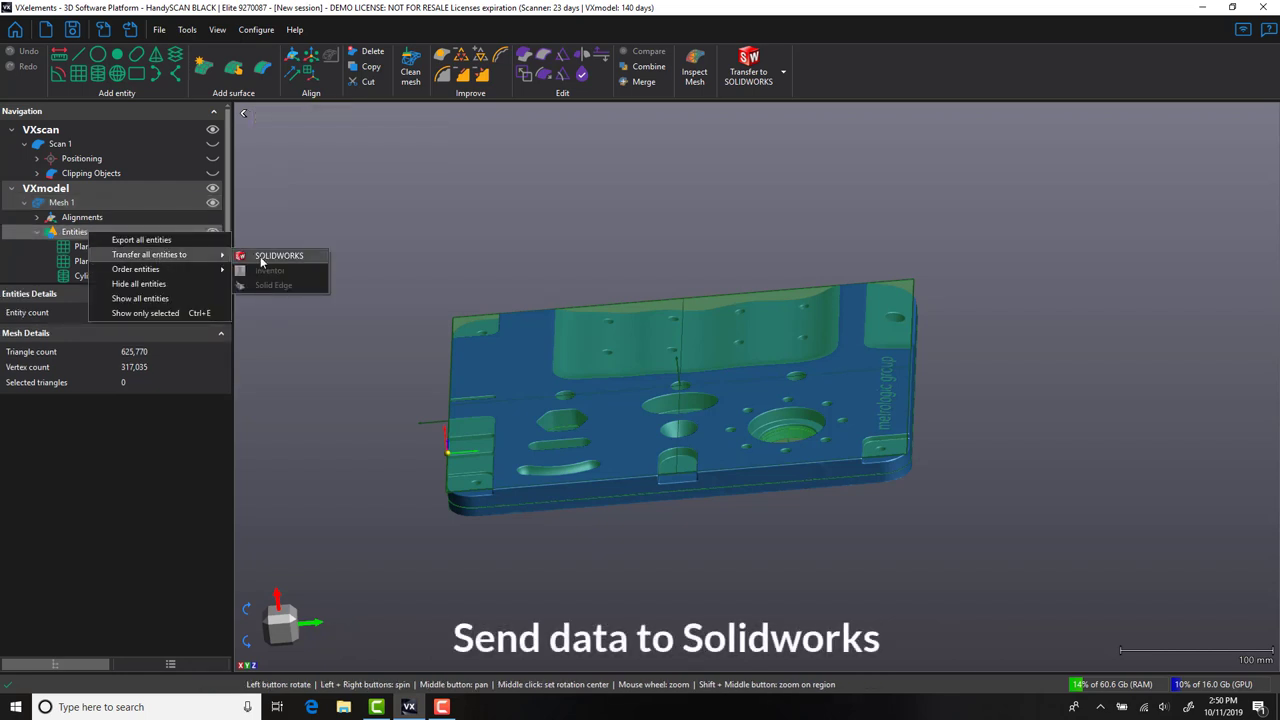
pyautogui.click(270, 256)
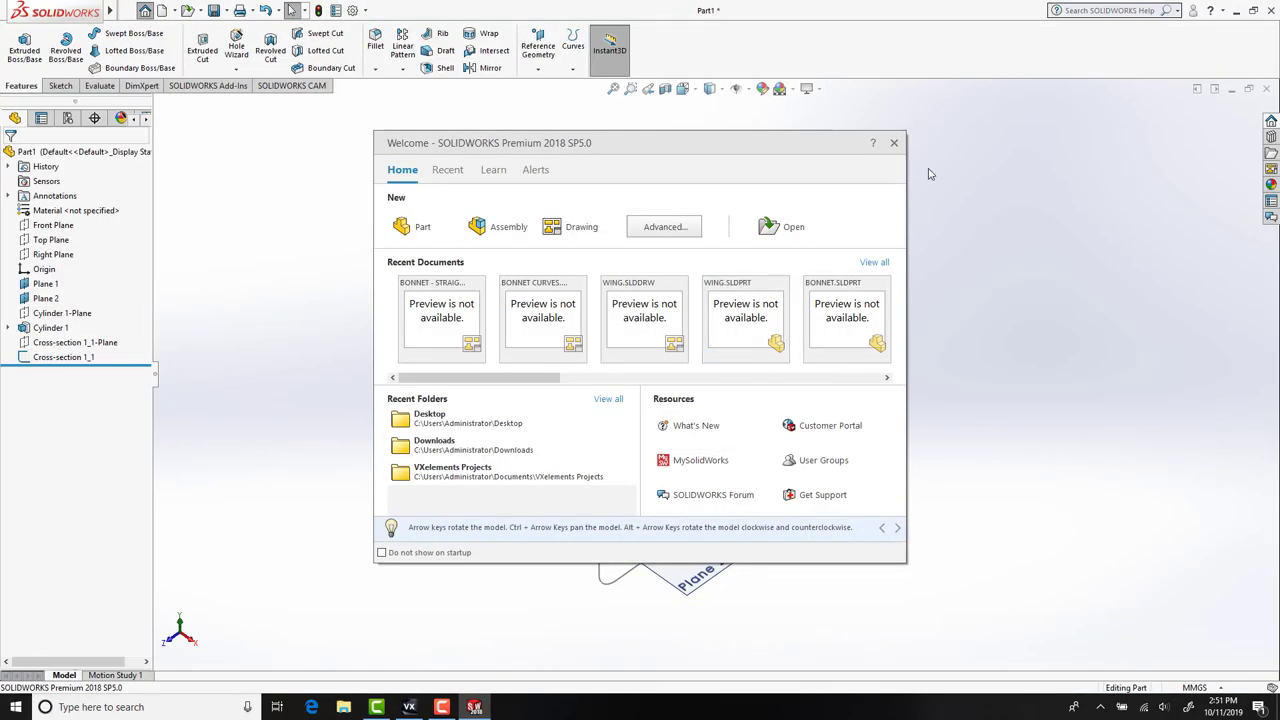
# Dismiss the welcome window and hide the Cylinder 1 body.
pyautogui.click(894, 143)
pyautogui.click(780, 262)
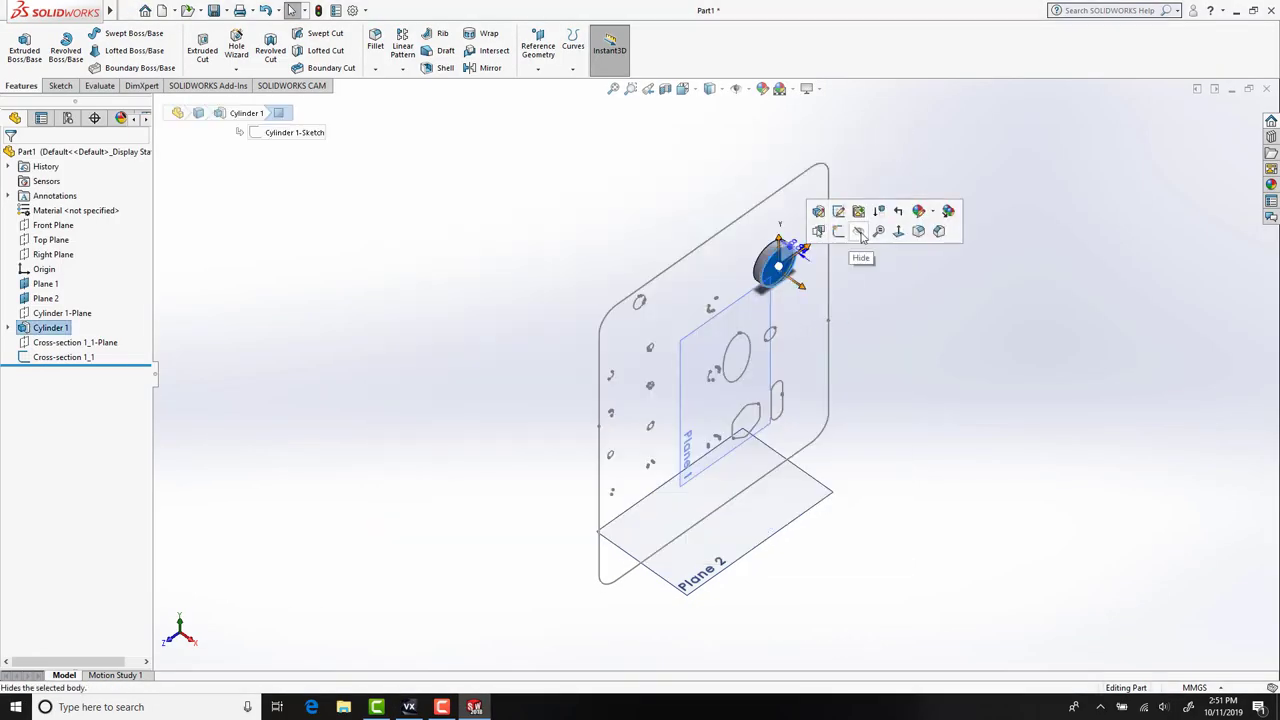
pyautogui.click(943, 326)
# Start a sketch on Plane 1 and draw a corner rectangle about 308 by 257 mm around the plate's cross-section outline.
pyautogui.click(772, 320)
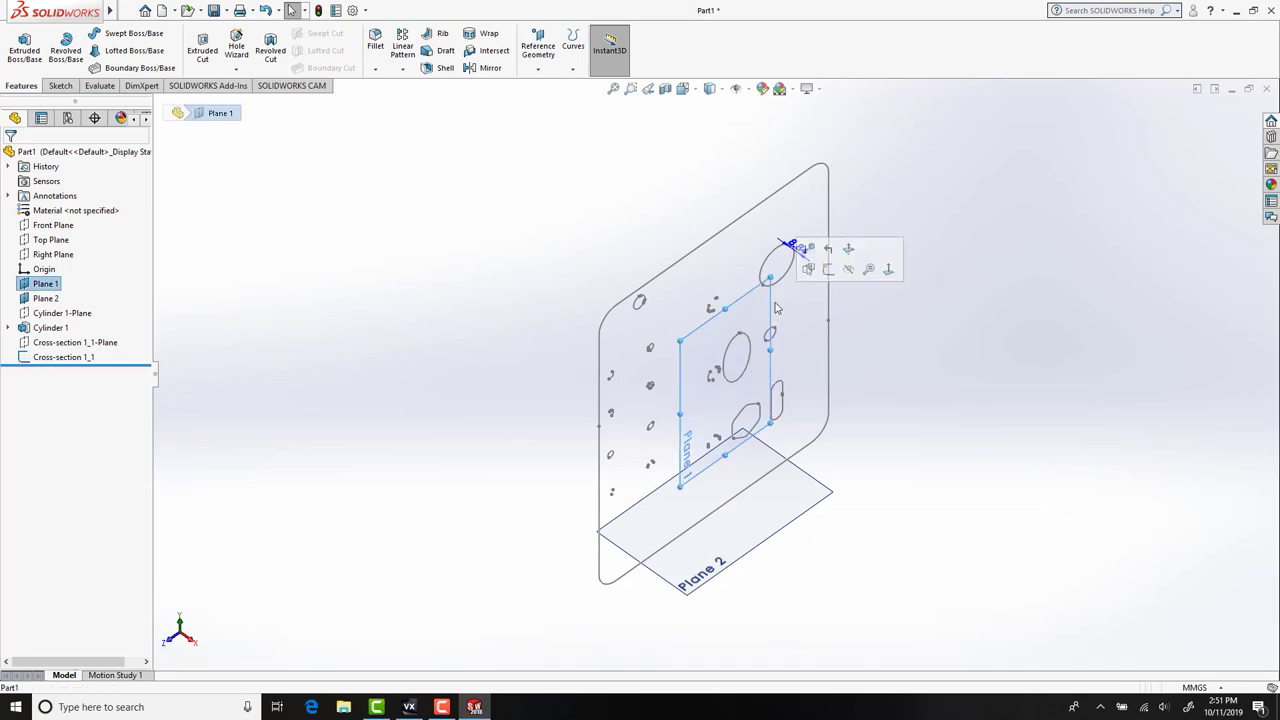
pyautogui.click(888, 271)
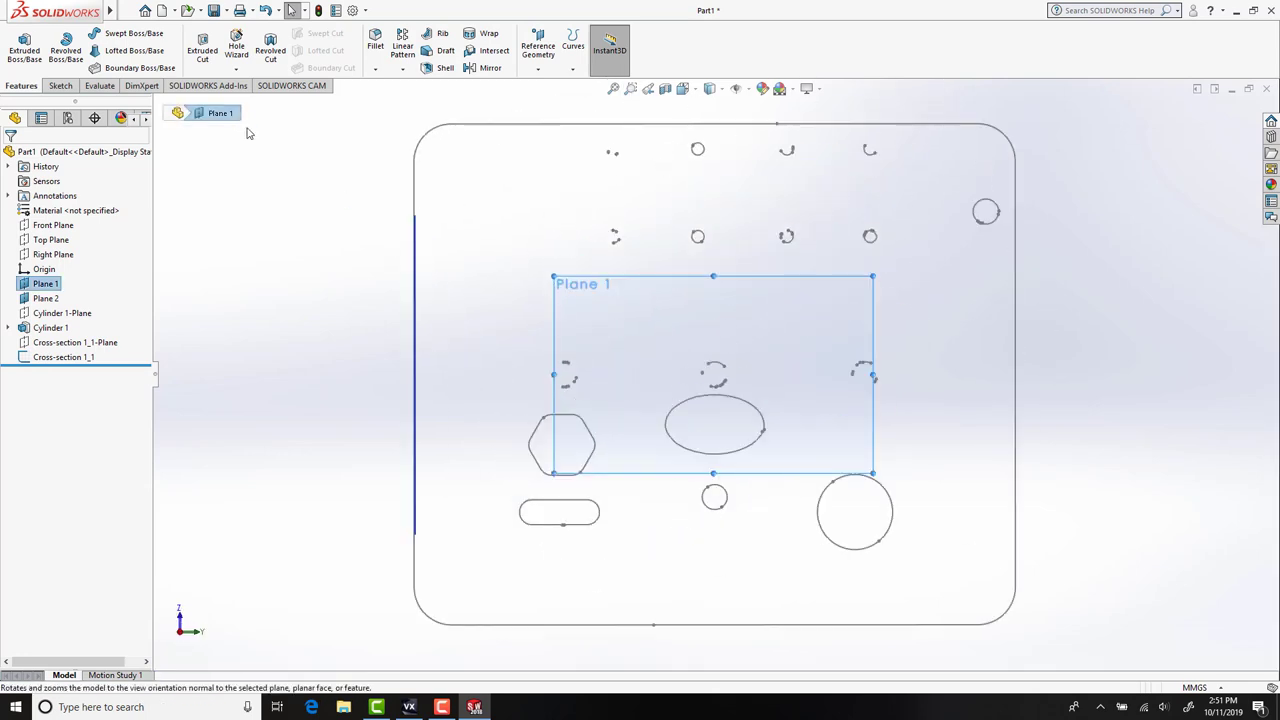
pyautogui.click(60, 85)
pyautogui.click(18, 45)
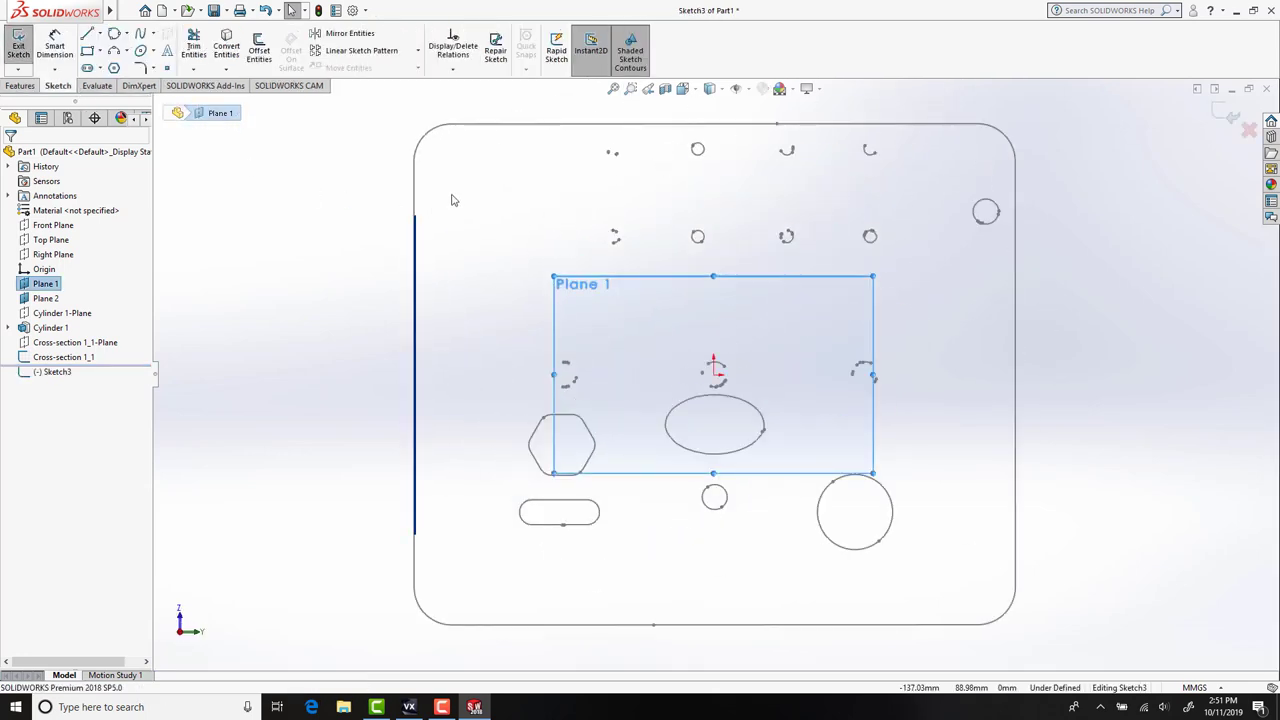
pyautogui.press('r')
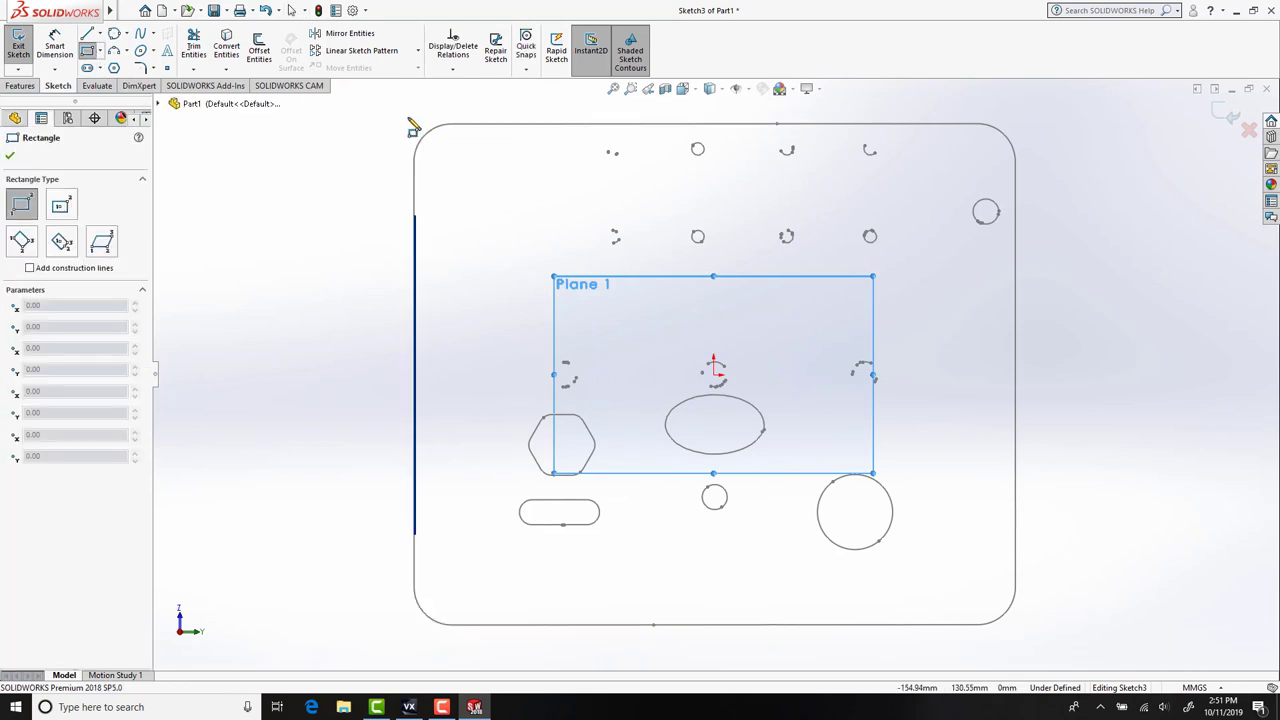
pyautogui.click(408, 118)
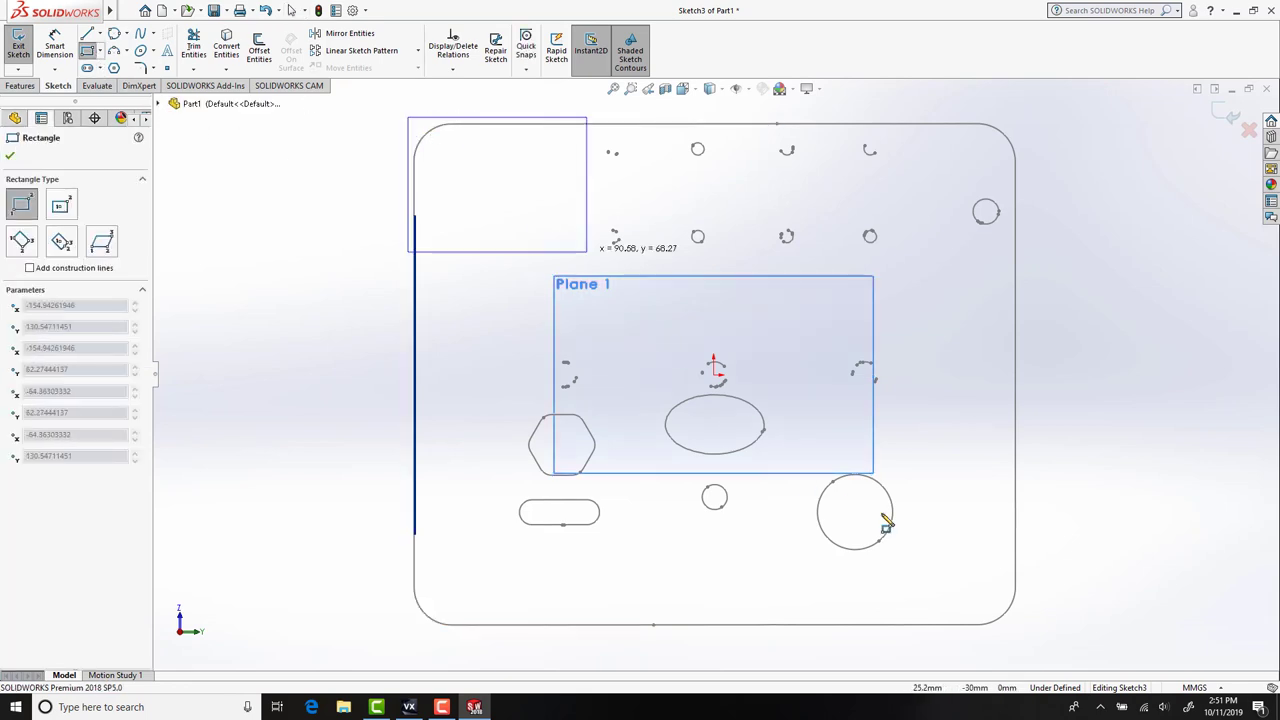
pyautogui.click(1016, 625)
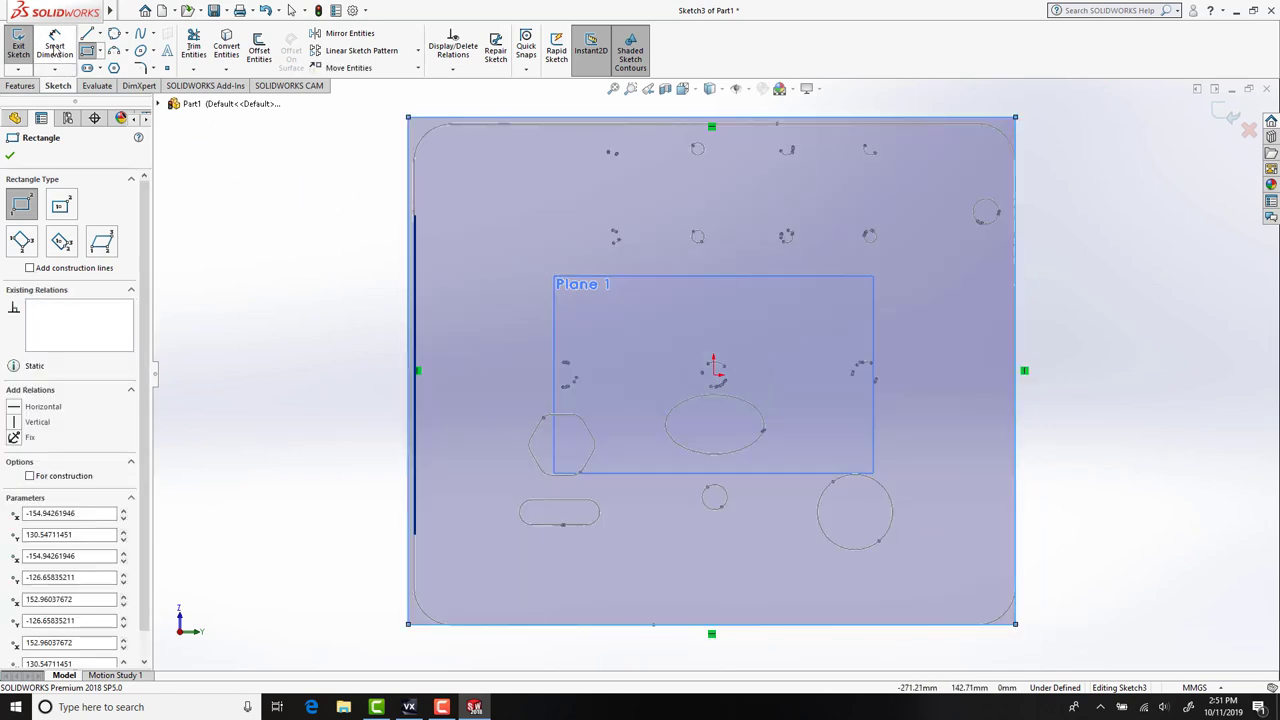
pyautogui.click(88, 54)
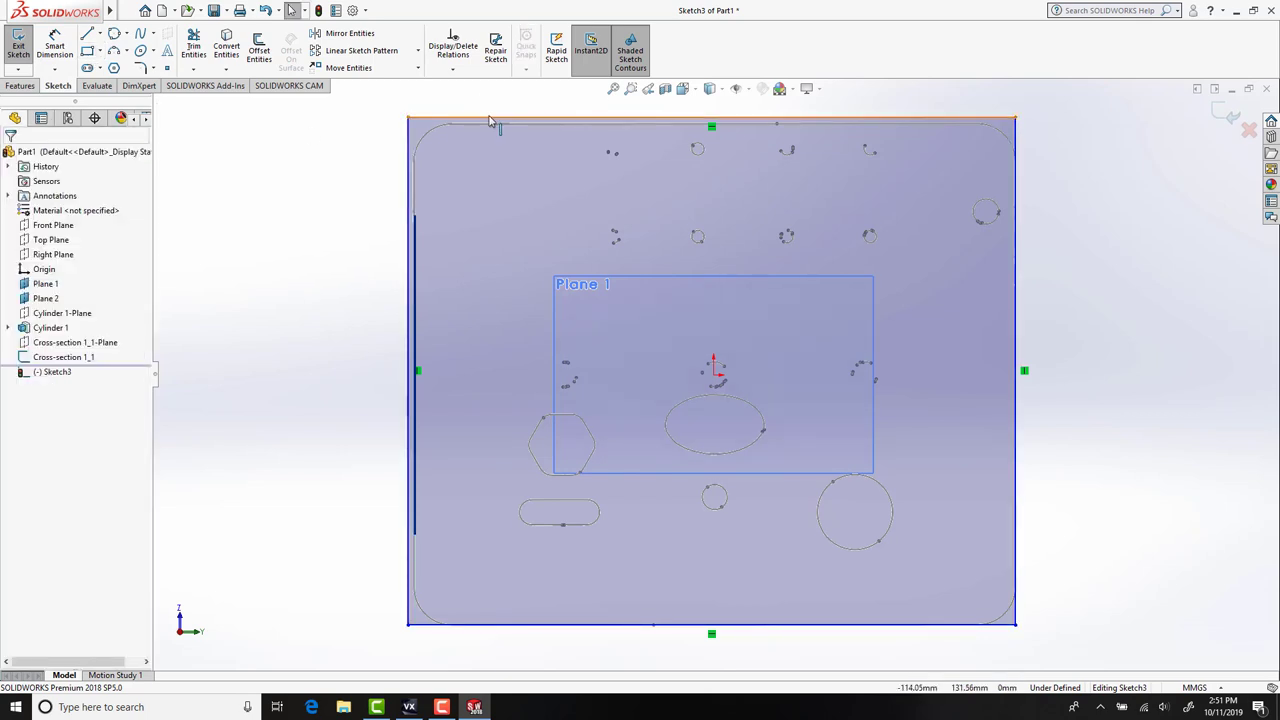
# Move the rectangle's upper and left edges onto the matching edges of the cross-section outline.
pyautogui.moveTo(491, 118); pyautogui.dragTo(486, 128)
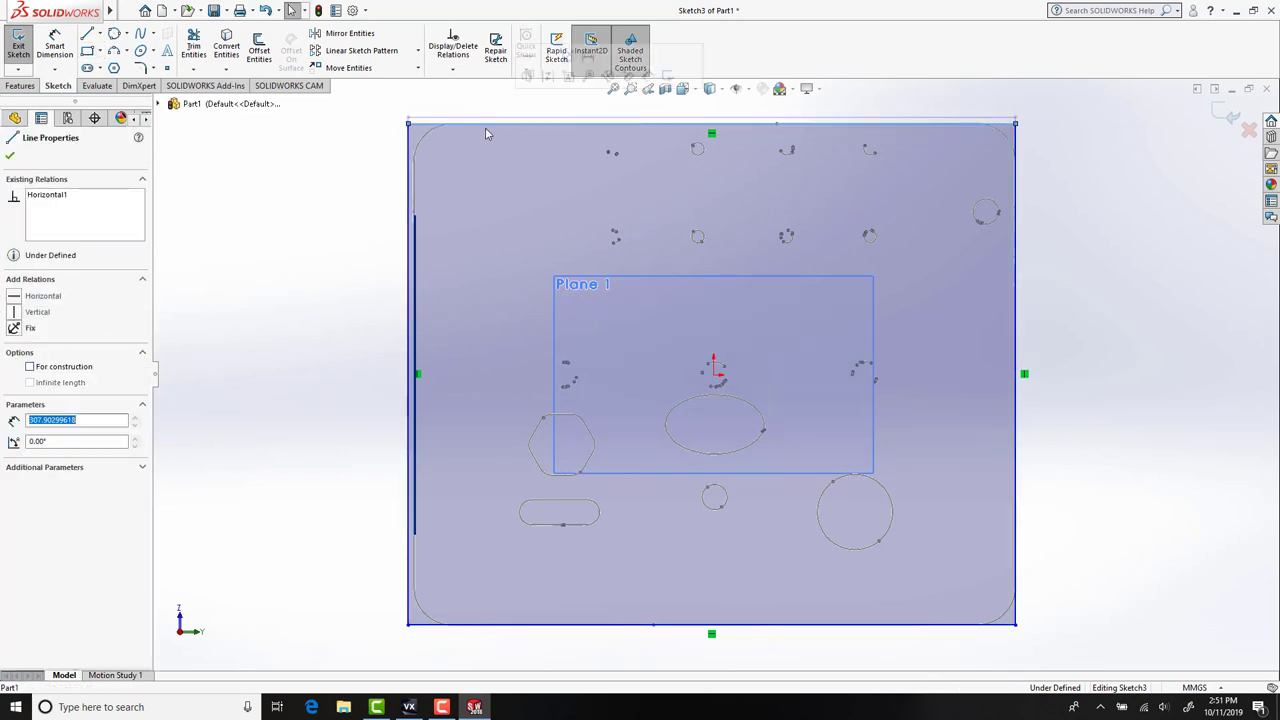
pyautogui.click(354, 223)
pyautogui.moveTo(405, 190); pyautogui.dragTo(414, 190)
# Dimension the rectangle's upper edge to 305 mm.
pyautogui.click(55, 45)
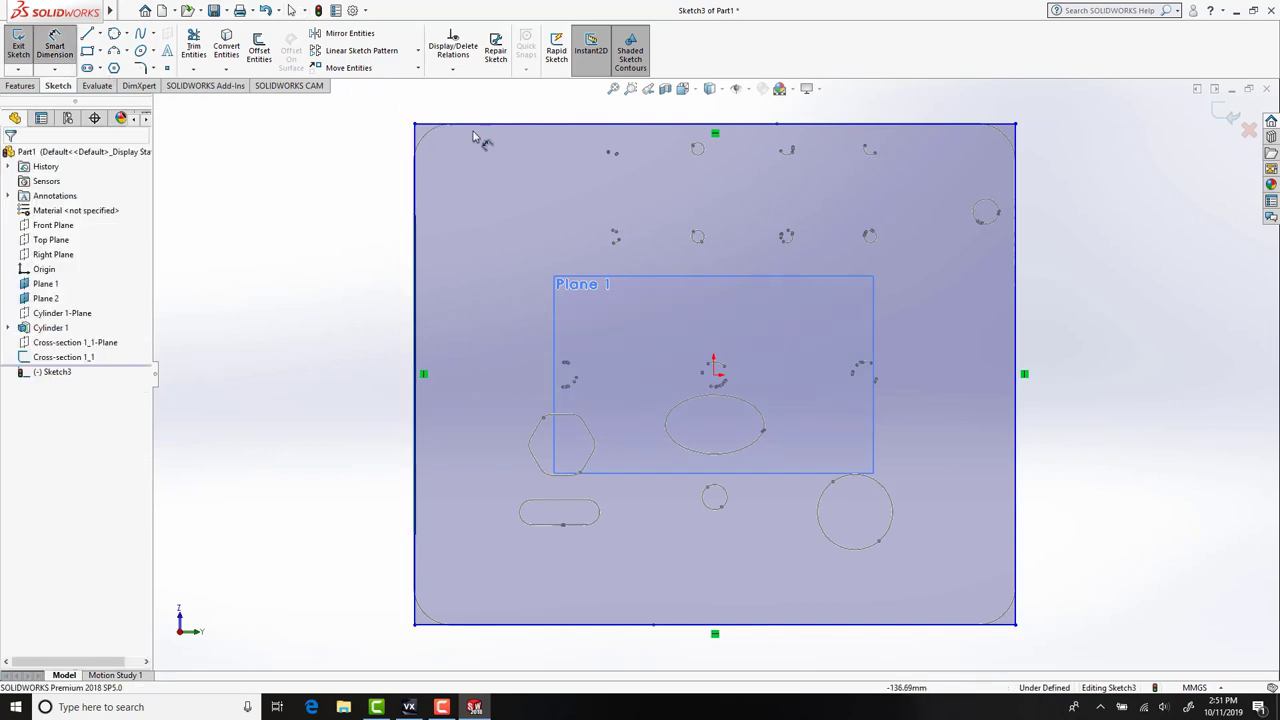
pyautogui.click(490, 123)
pyautogui.click(490, 118)
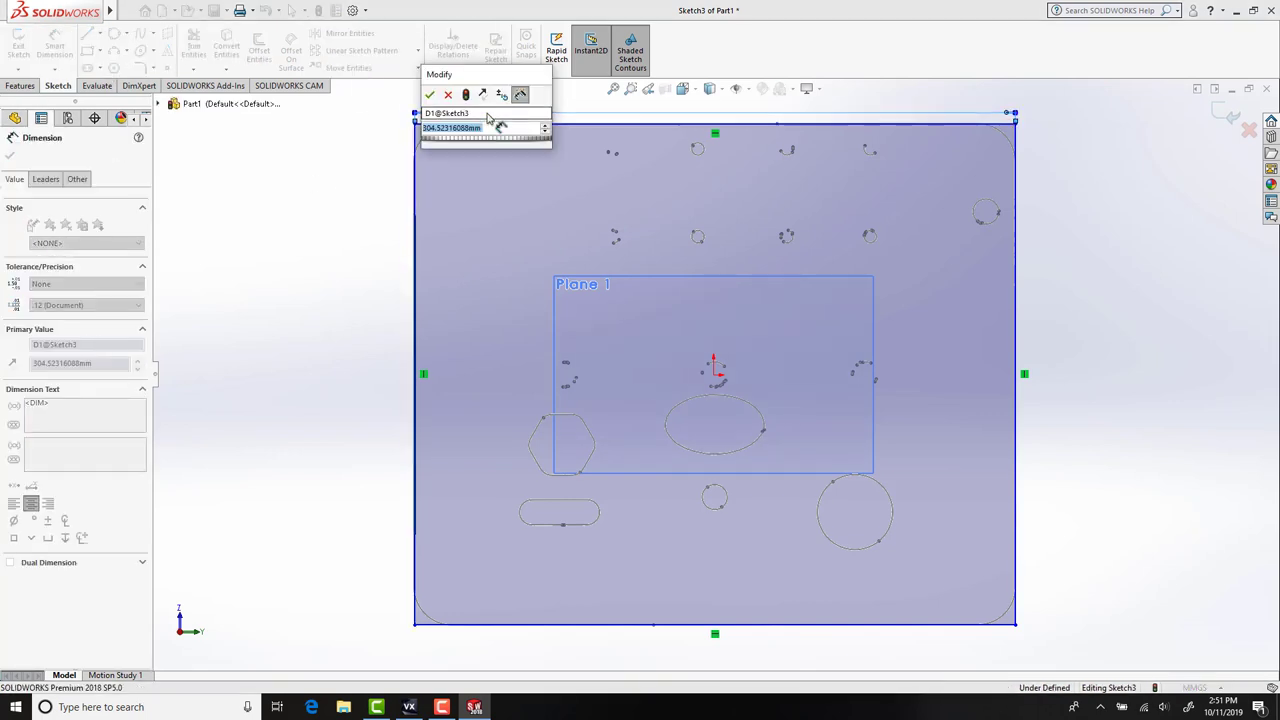
pyautogui.write('305')
pyautogui.press('Return')
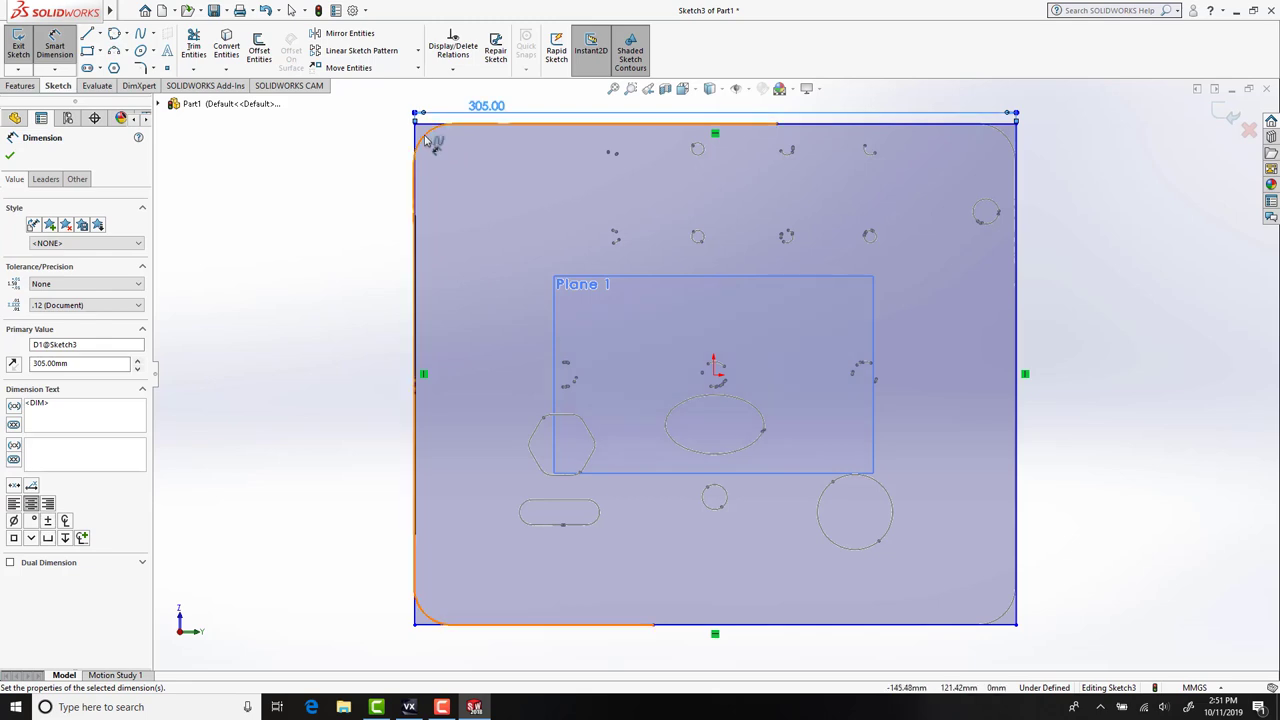
# Dimension the rectangle's left edge to 254 mm.
pyautogui.click(415, 150)
pyautogui.click(396, 177)
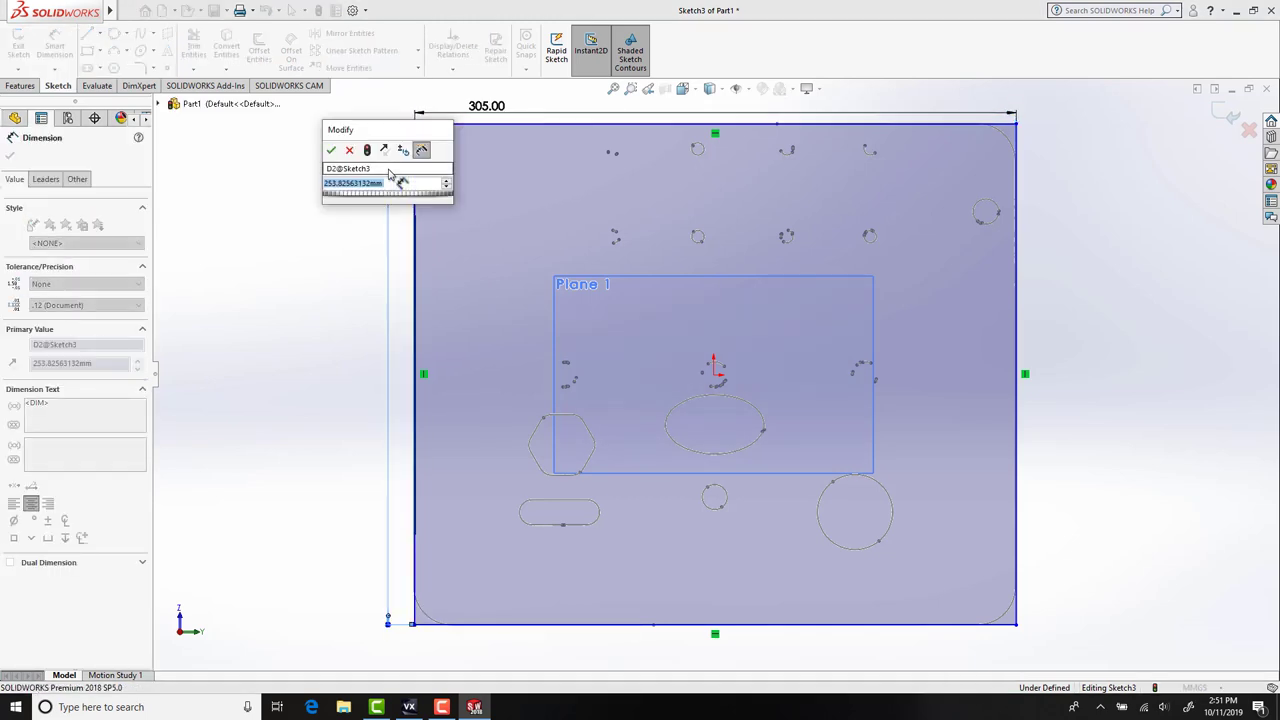
pyautogui.write('254')
pyautogui.press('Return')
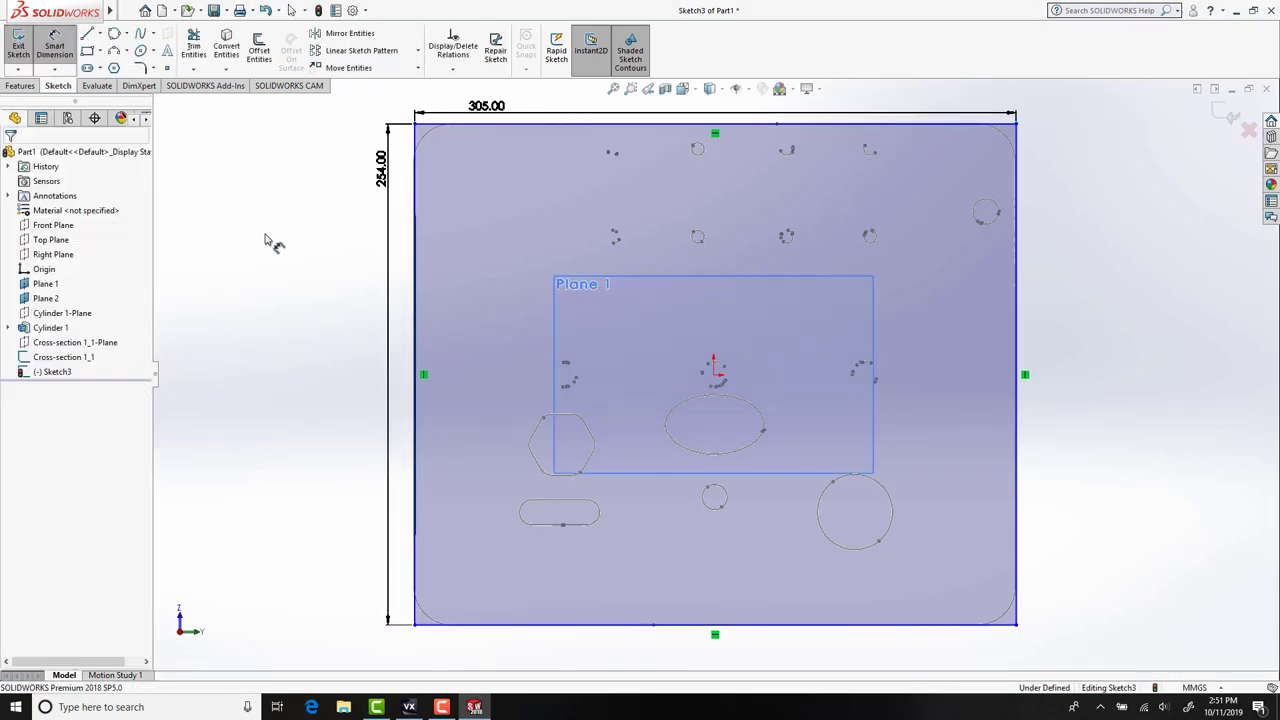
pyautogui.click(67, 58)
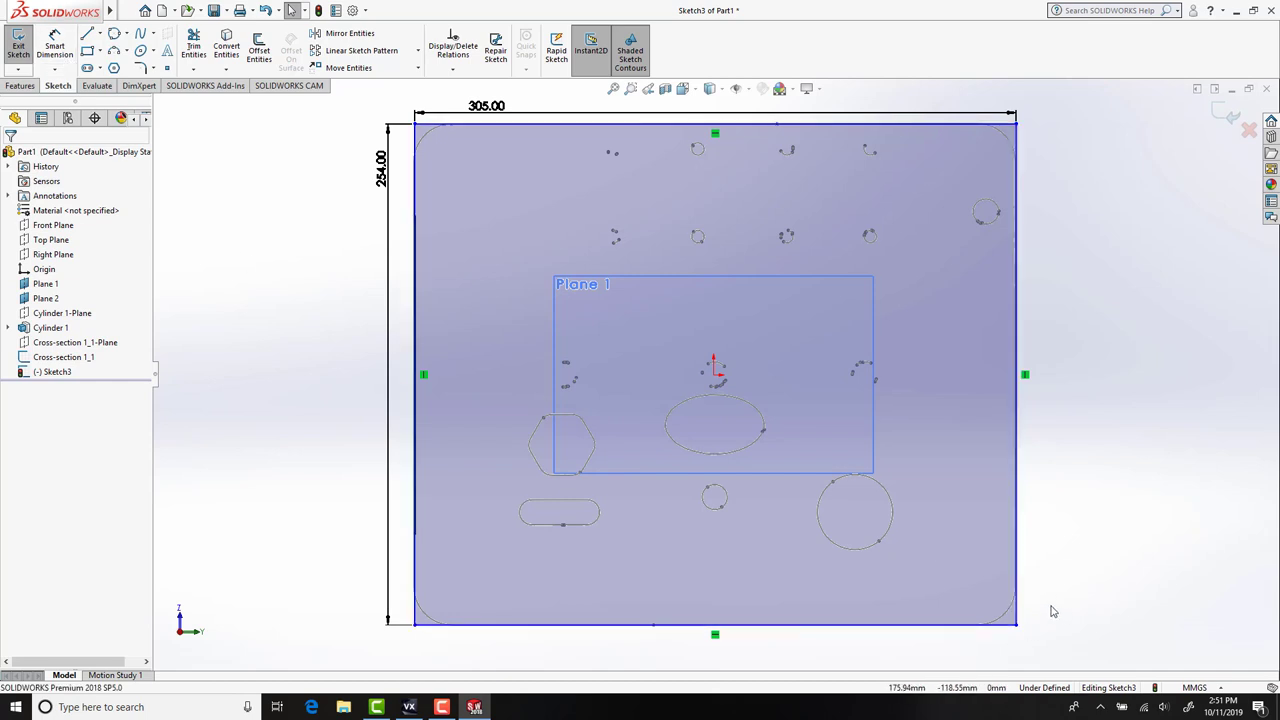
# Nudge the rectangle's lower and right edges so they line up with the cross-section outline near the lower-right corner.
pyautogui.scroll(-6, 1117, 655)
pyautogui.scroll(-3, 655, 502)
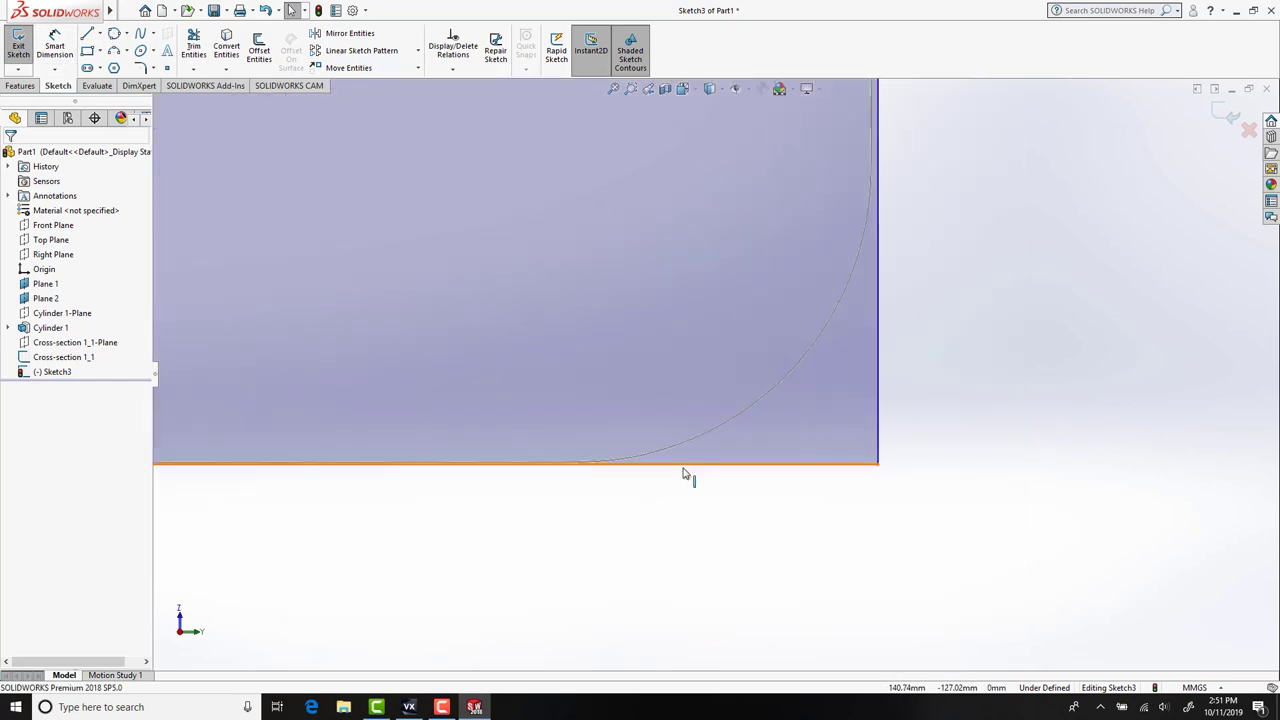
pyautogui.click(680, 464)
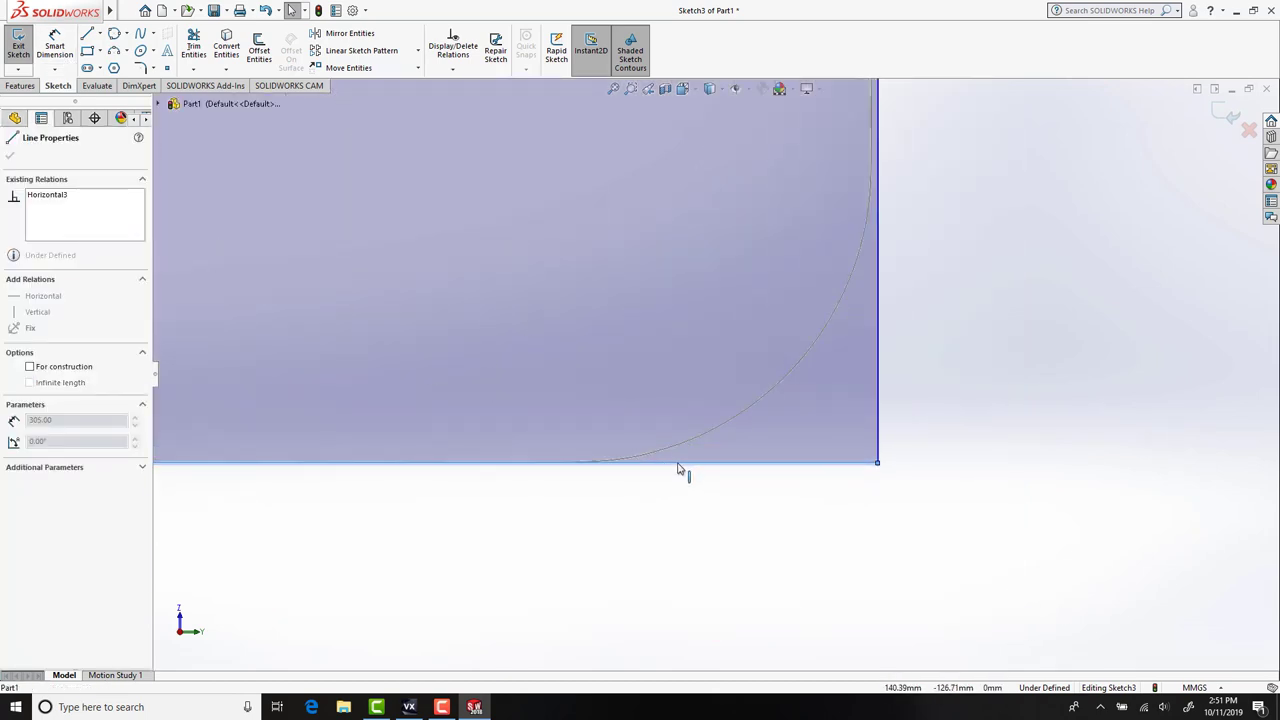
pyautogui.click(691, 514)
pyautogui.scroll(-5, 800, 290)
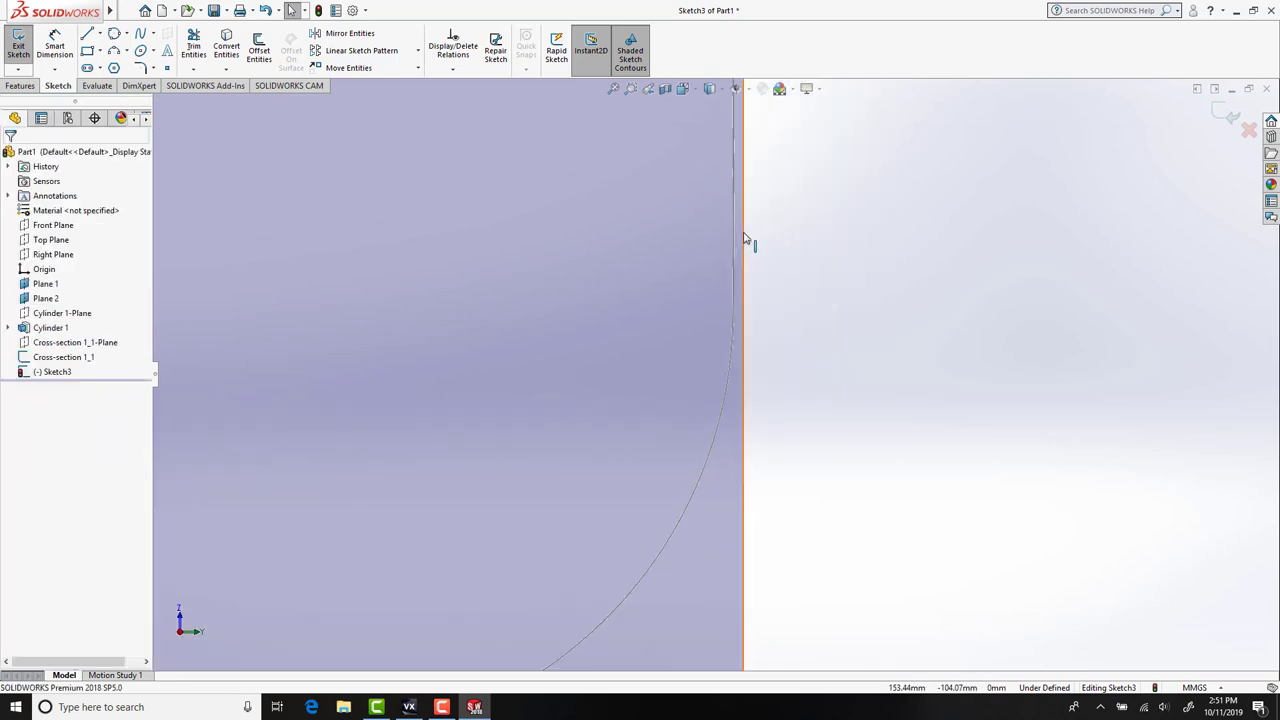
pyautogui.moveTo(746, 245); pyautogui.dragTo(738, 248)
pyautogui.scroll(5, 740, 394)
pyautogui.click(849, 343)
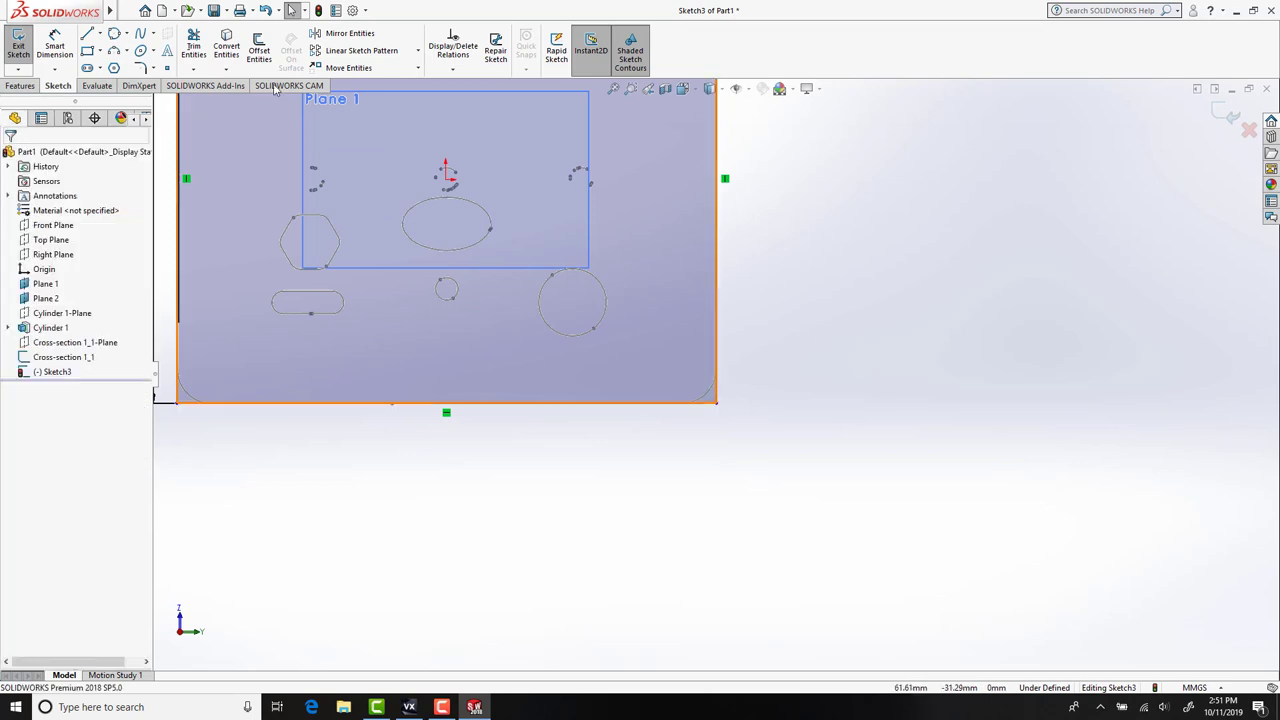
# Round all four corners of the rectangle with 20 mm sketch fillets.
pyautogui.click(143, 68)
pyautogui.click(714, 400)
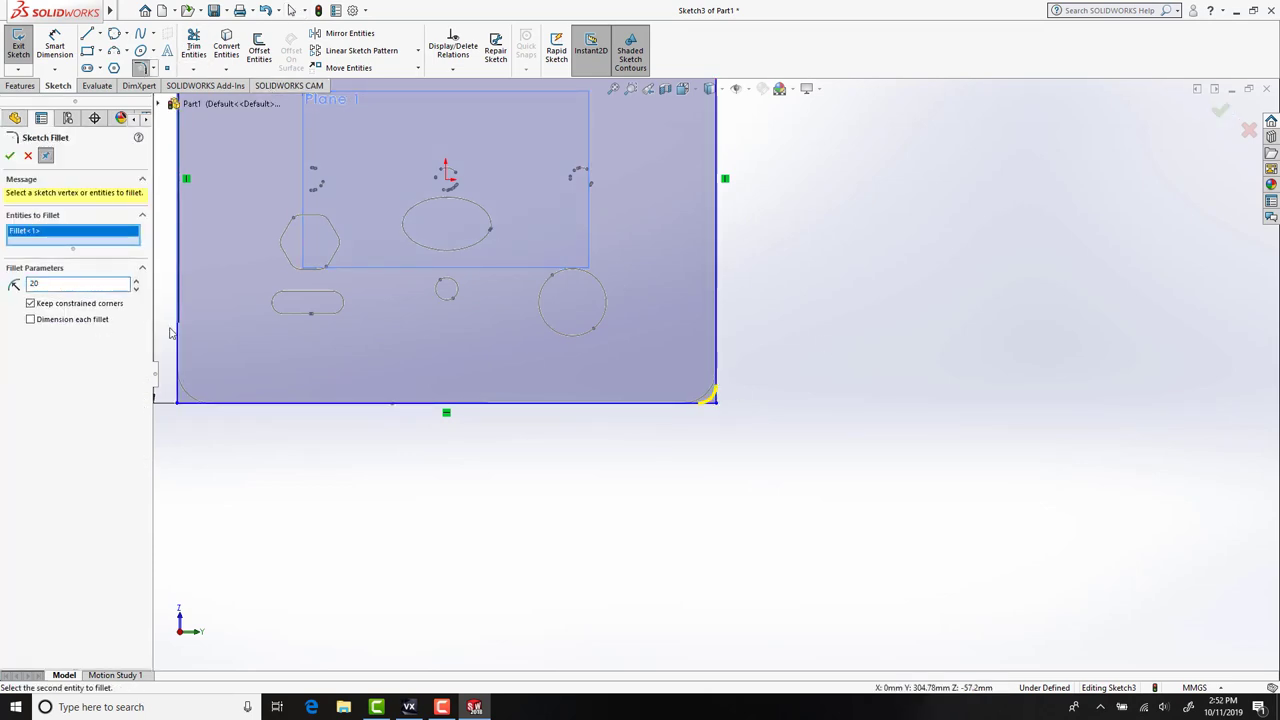
pyautogui.scroll(5, 821, 351)
pyautogui.scroll(-4, 747, 175)
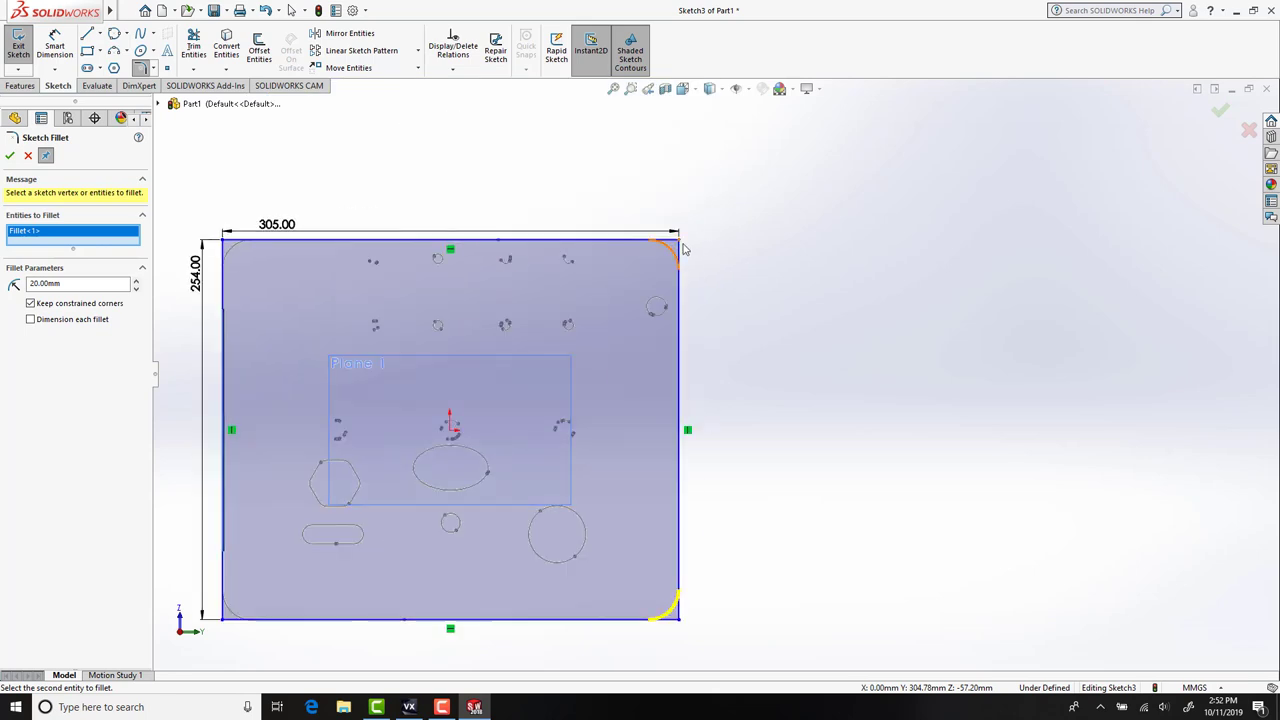
pyautogui.click(684, 249)
pyautogui.click(226, 243)
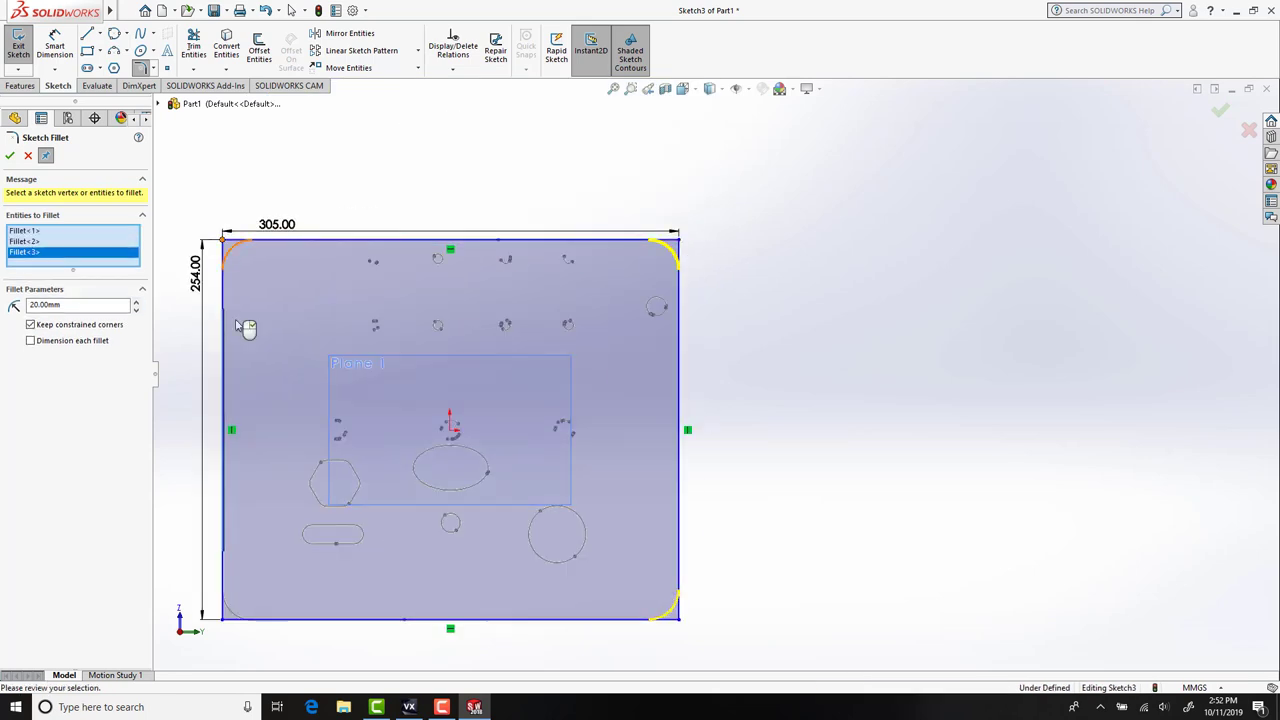
pyautogui.click(223, 618)
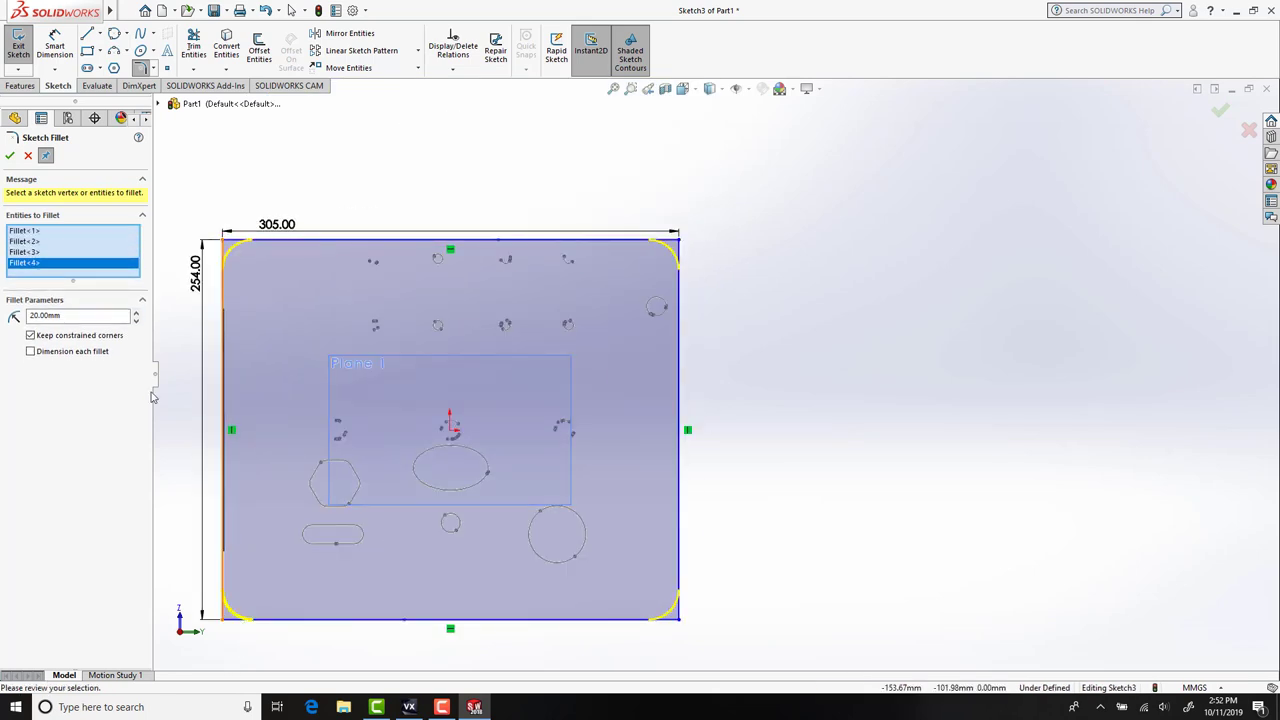
pyautogui.click(10, 156)
pyautogui.moveTo(229, 606)
pyautogui.mouseDown(button='middle')
pyautogui.moveTo(647, 365)
pyautogui.moveTo(623, 357)
pyautogui.mouseUp(button='middle')
pyautogui.click(10, 156)
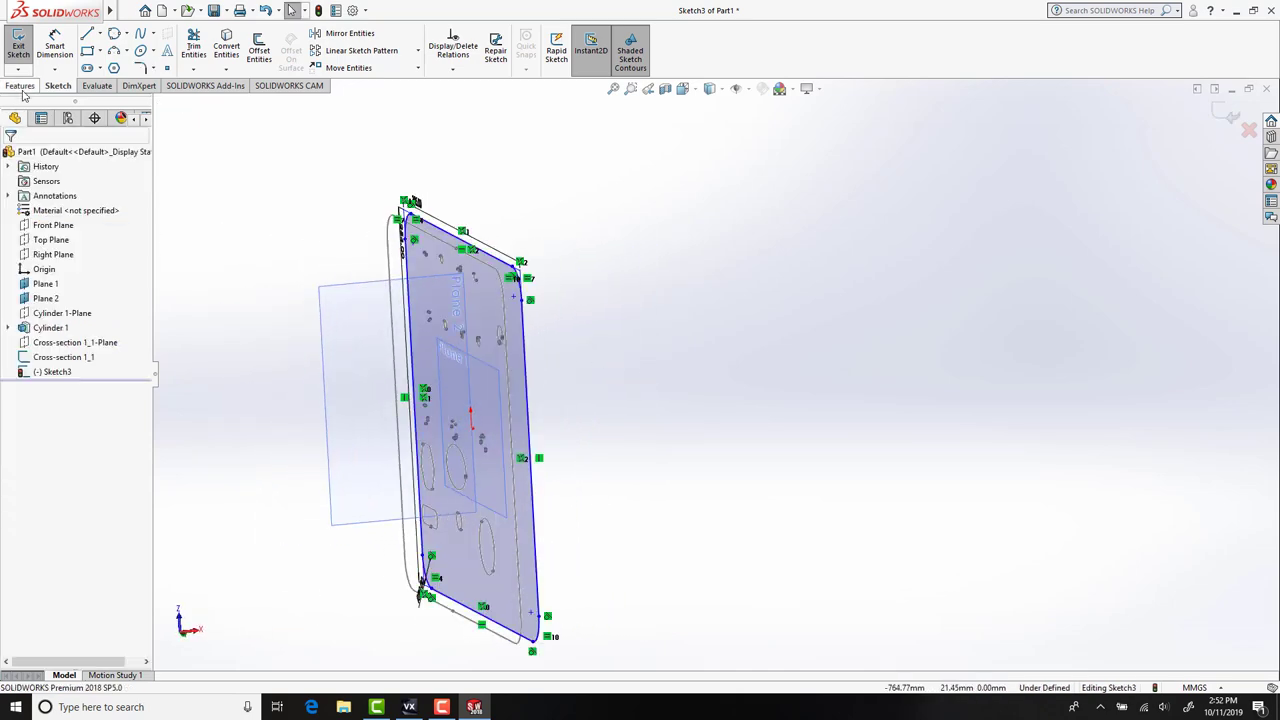
# Extrude the rounded rectangle sketch 20 mm blind in the reversed direction.
pyautogui.click(20, 85)
pyautogui.click(24, 48)
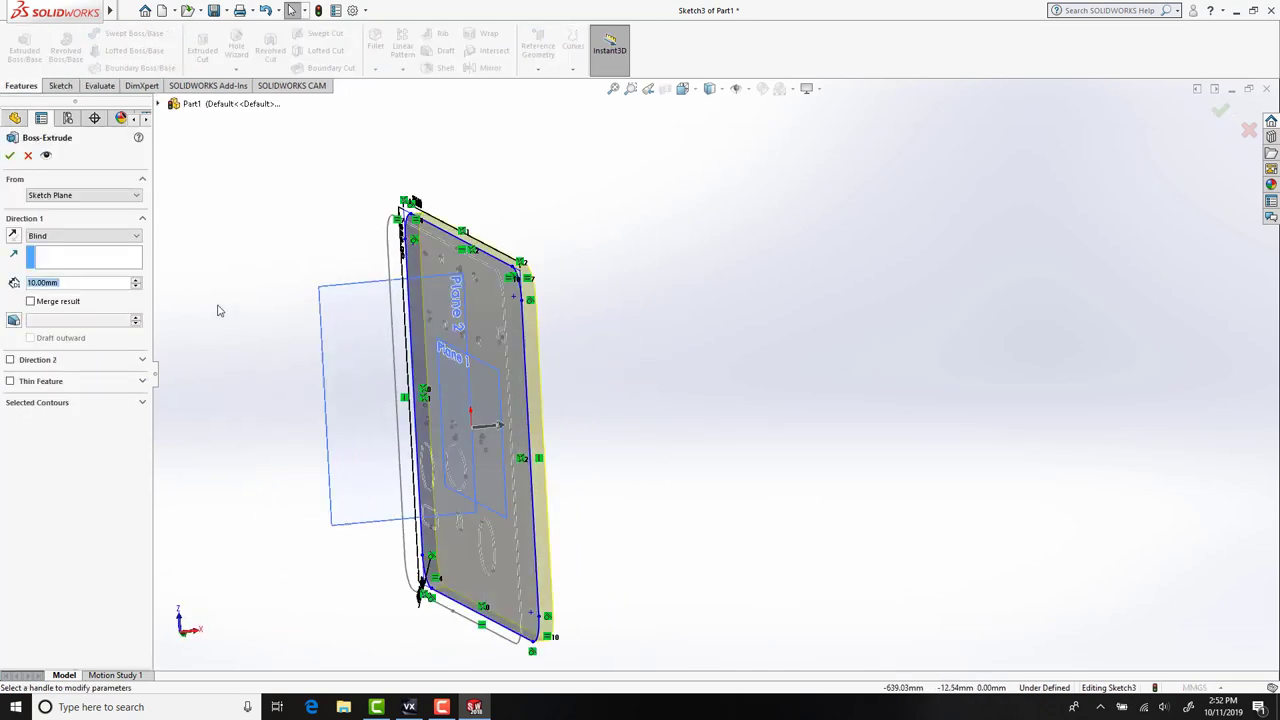
pyautogui.click(13, 236)
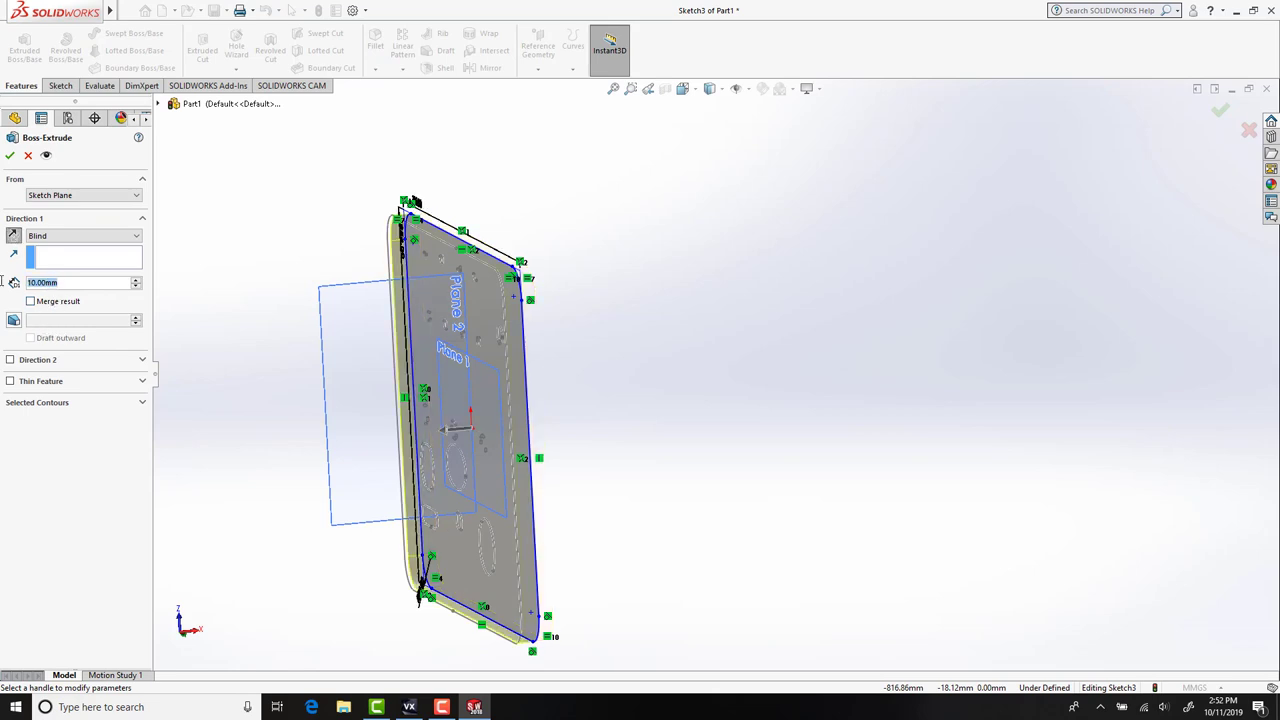
pyautogui.write('20')
pyautogui.press('Return')
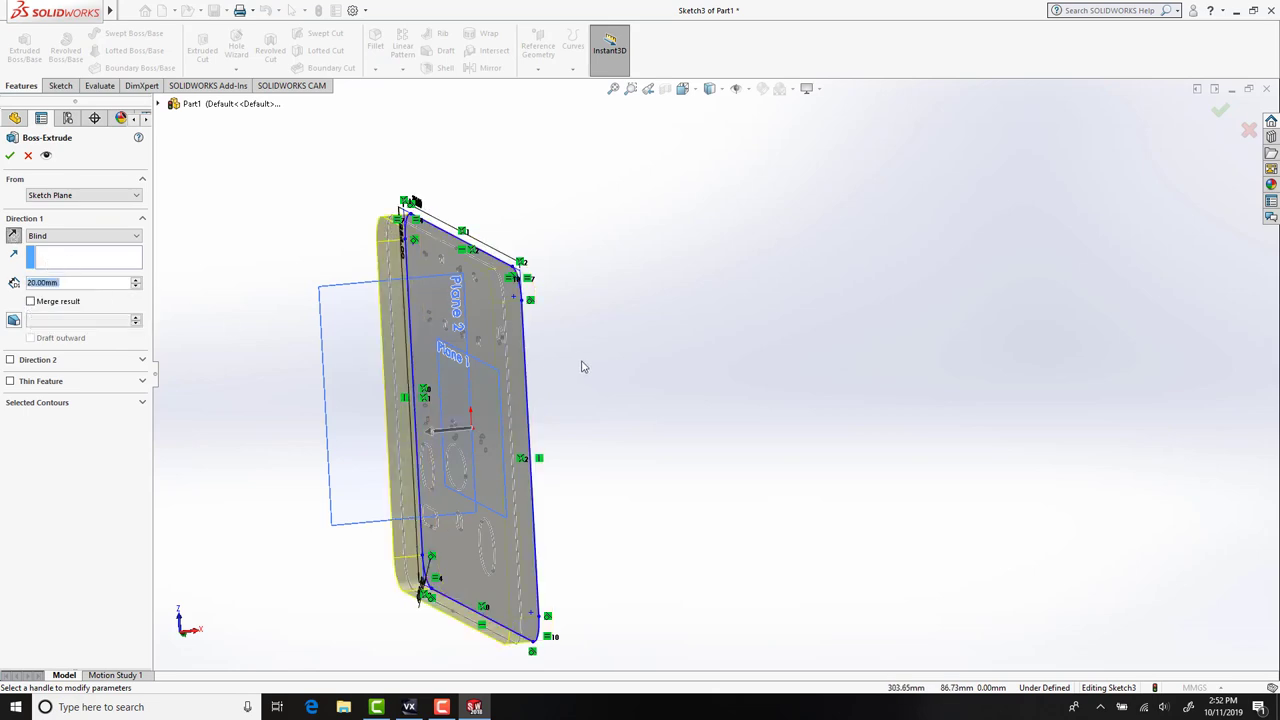
pyautogui.moveTo(583, 366); pyautogui.dragTo(486, 363, button='middle')
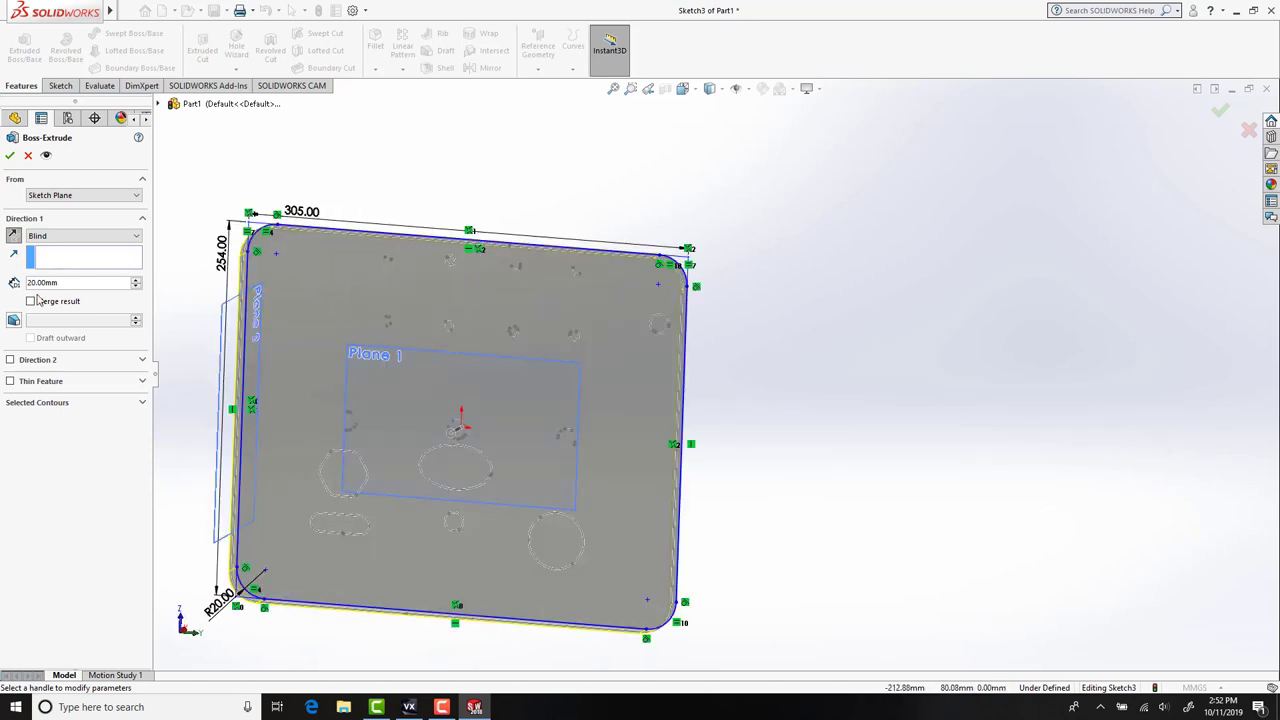
pyautogui.click(9, 156)
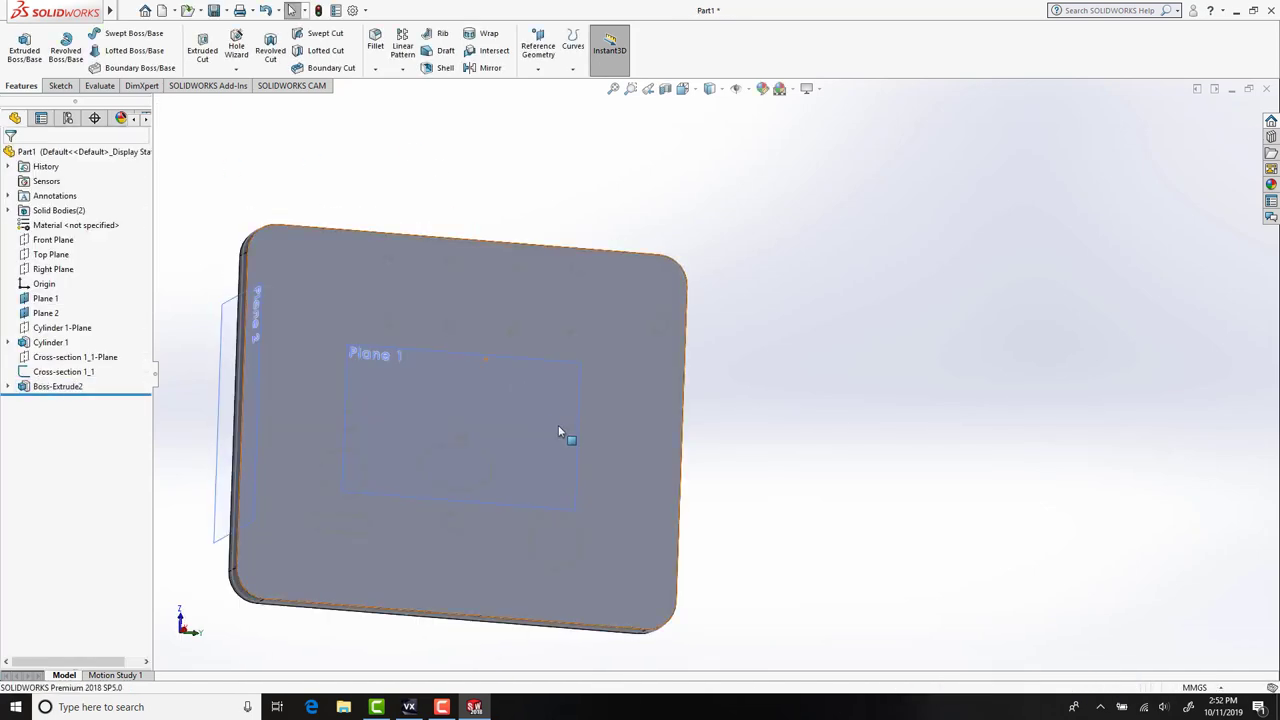
# Hide the Cross-section 1_1 sketch and Plane 2.
pyautogui.click(468, 463)
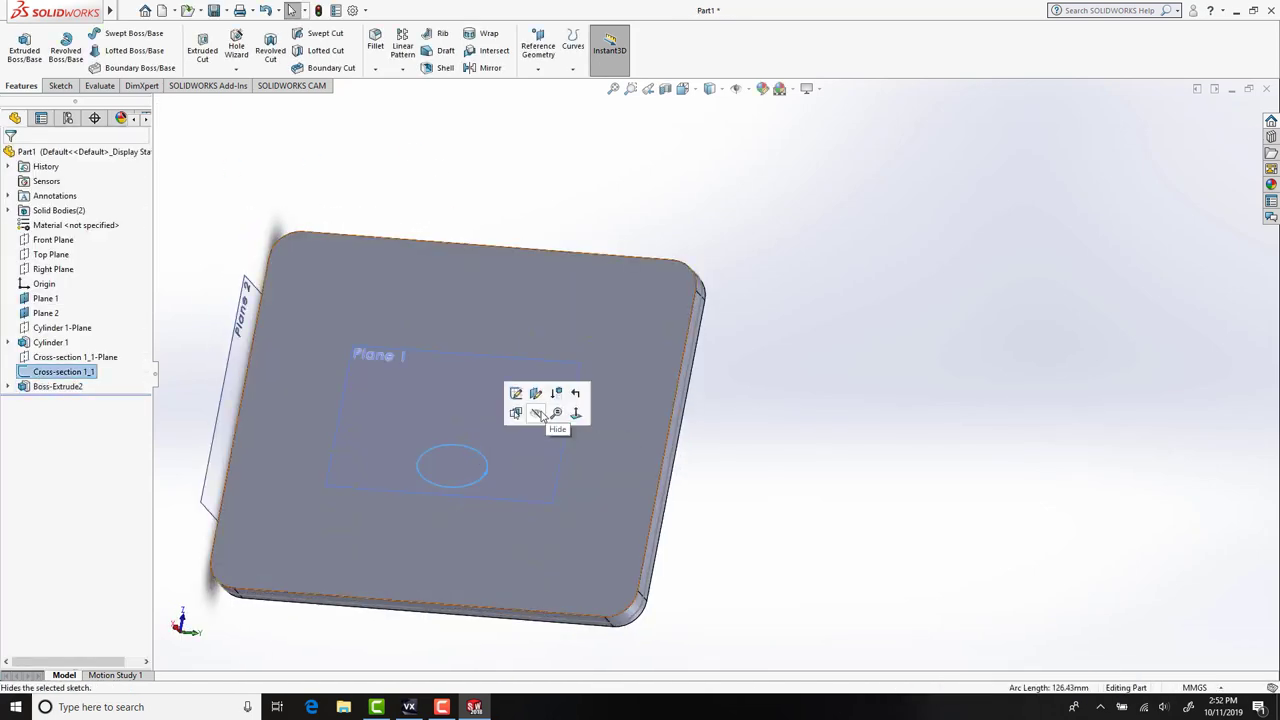
pyautogui.click(911, 417)
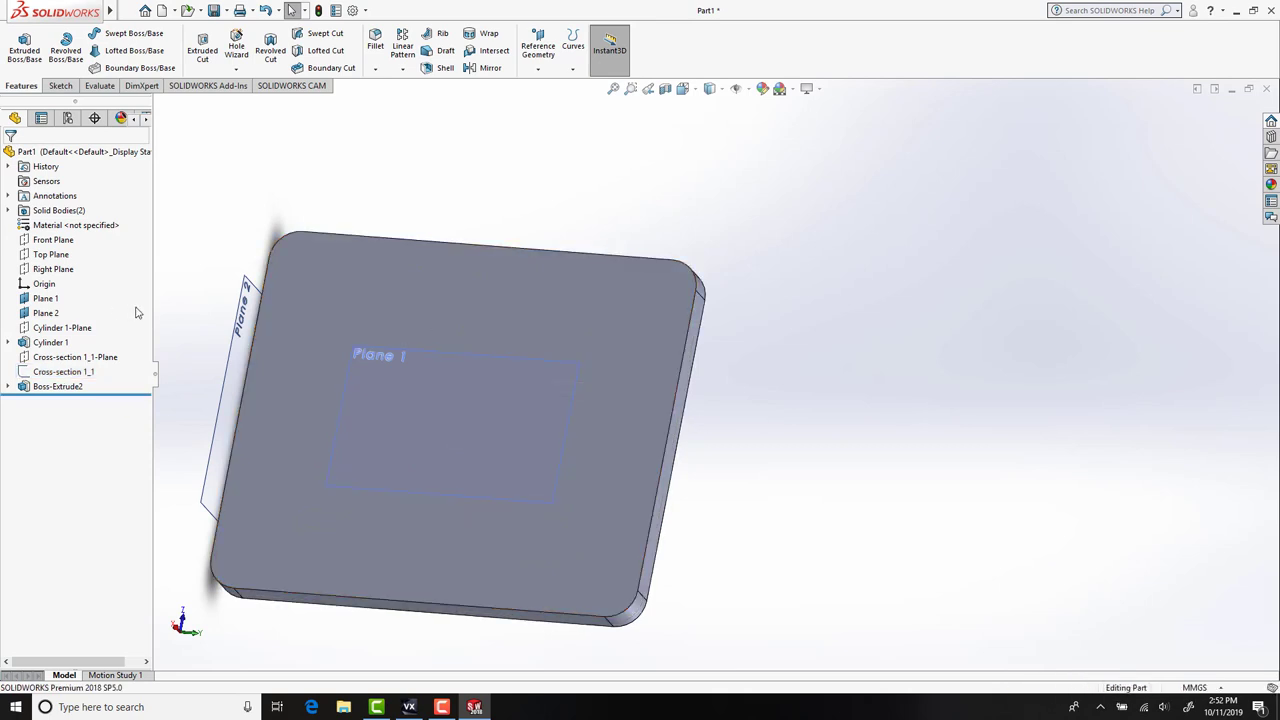
pyautogui.click(256, 320)
pyautogui.click(326, 273)
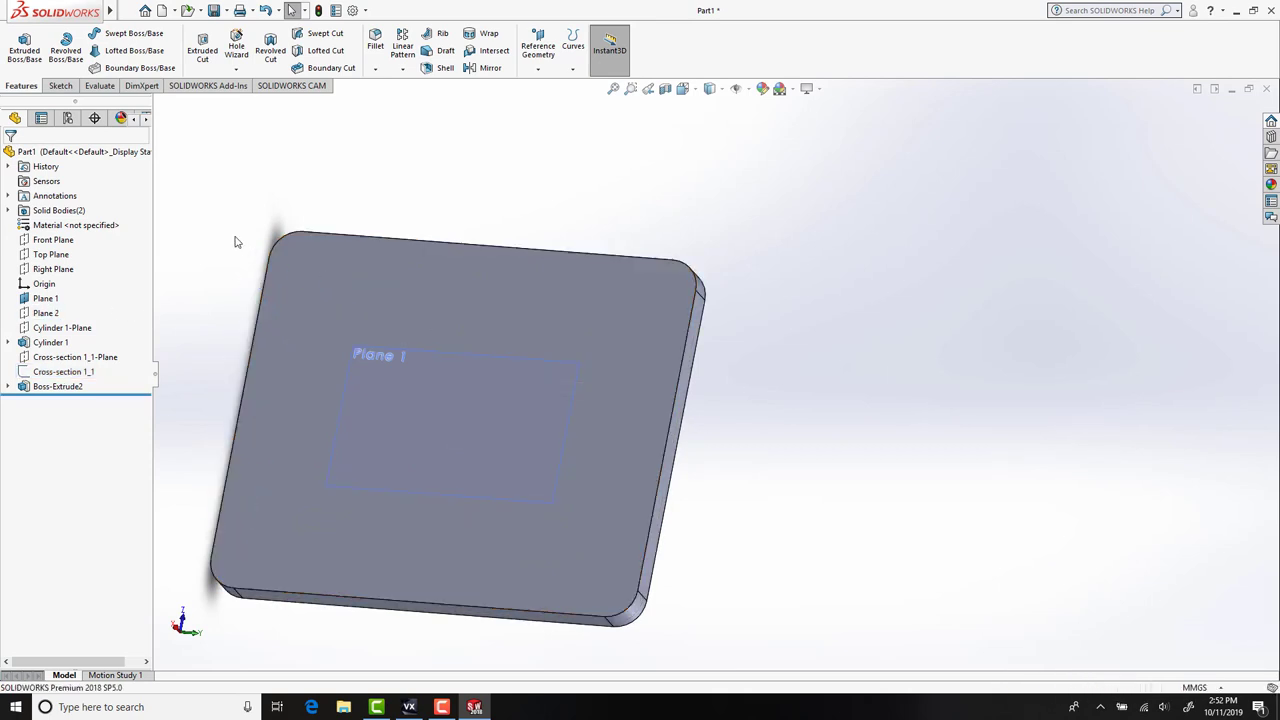
# Switch to VXelements and create a single-patch surface over the plate's top, with selection tolerance 10 and 48 minimum and maximum U and V control points.
pyautogui.click(409, 707)
pyautogui.moveTo(510, 417); pyautogui.dragTo(296, 131)
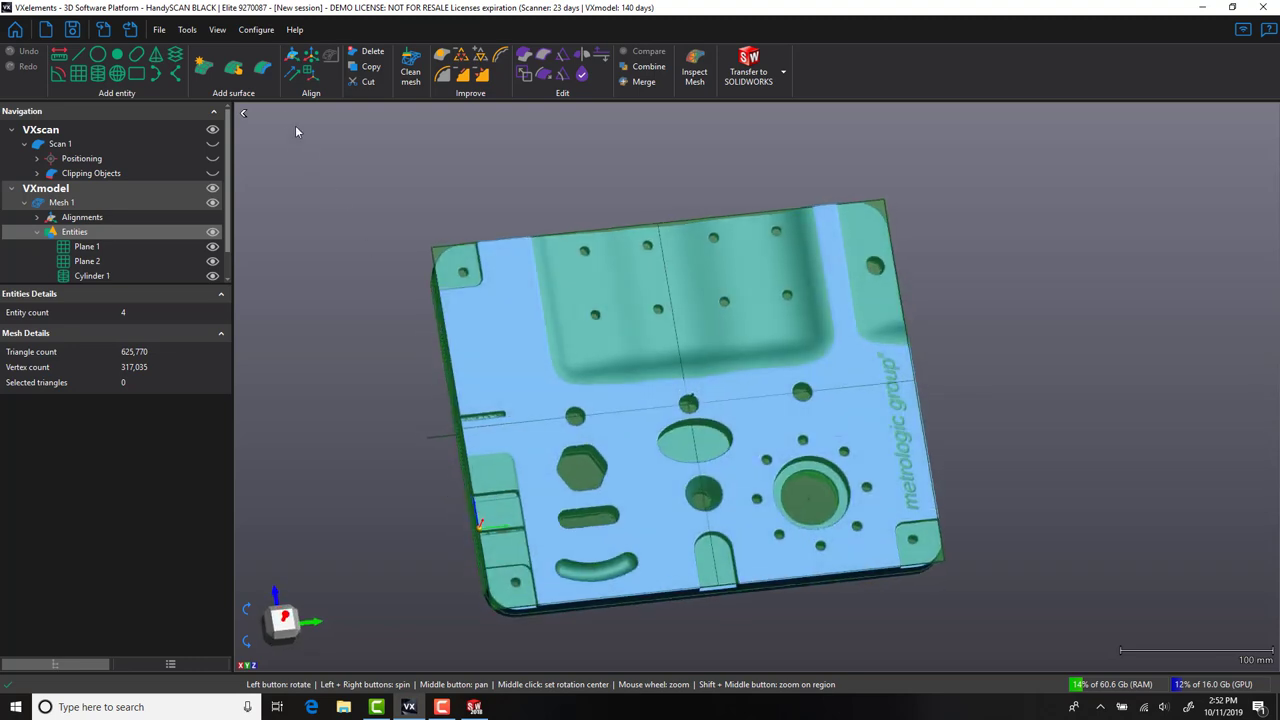
pyautogui.click(262, 66)
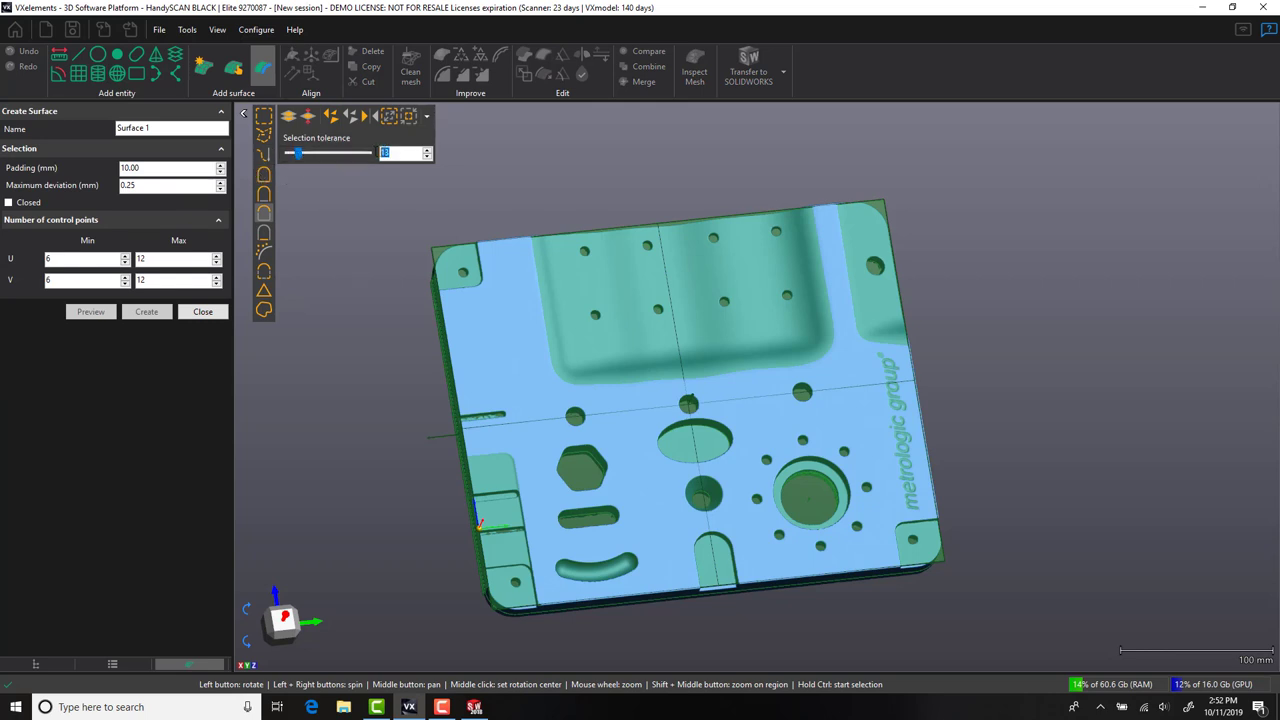
pyautogui.click(519, 356)
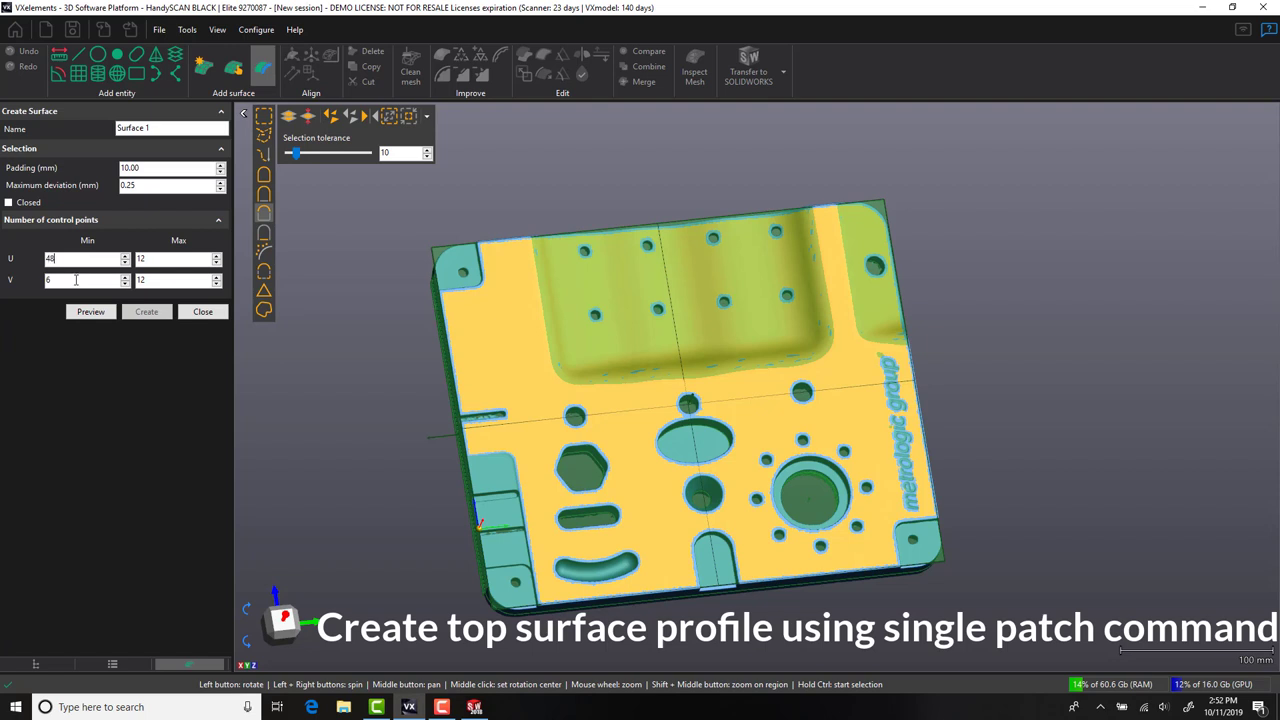
pyautogui.click(91, 314)
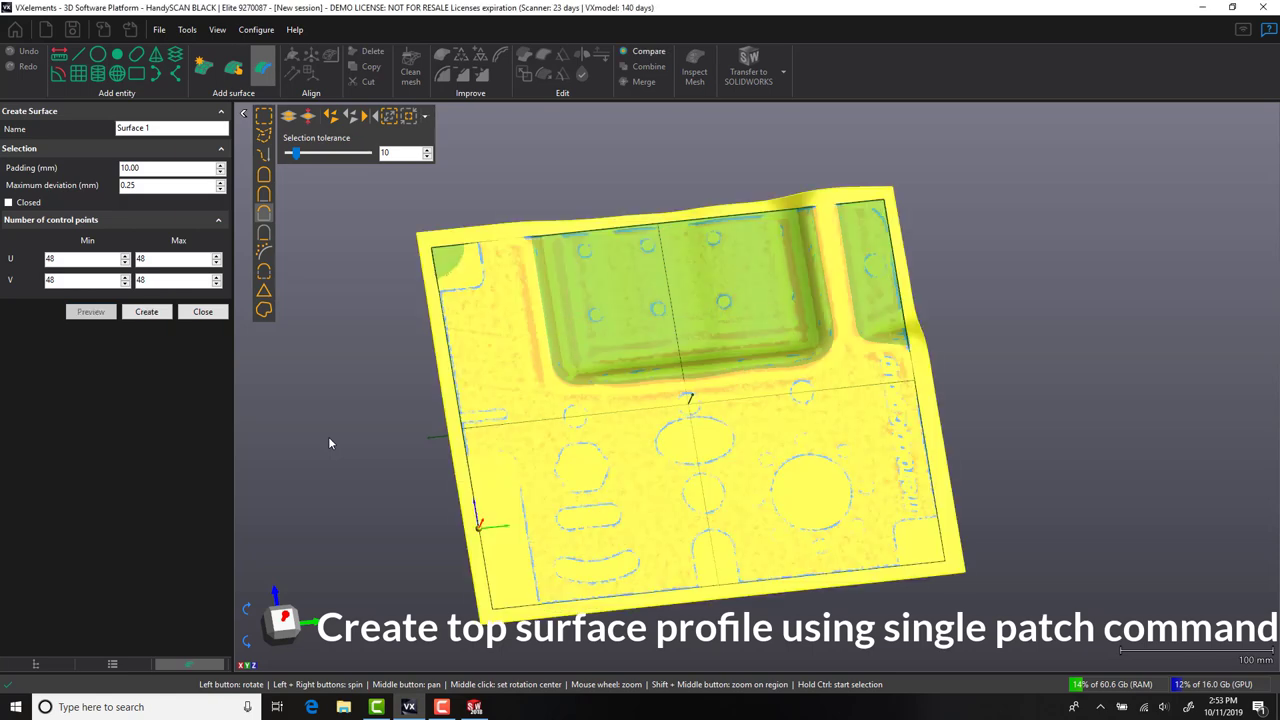
pyautogui.click(146, 391)
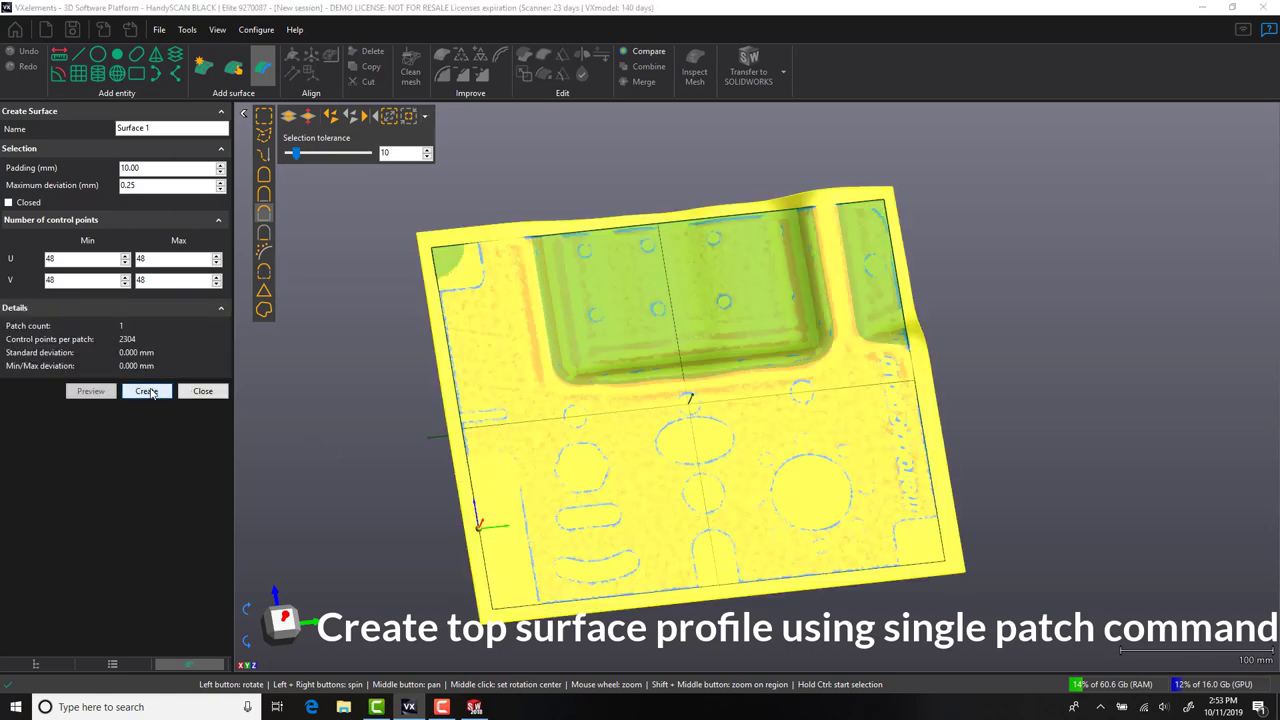
pyautogui.click(203, 311)
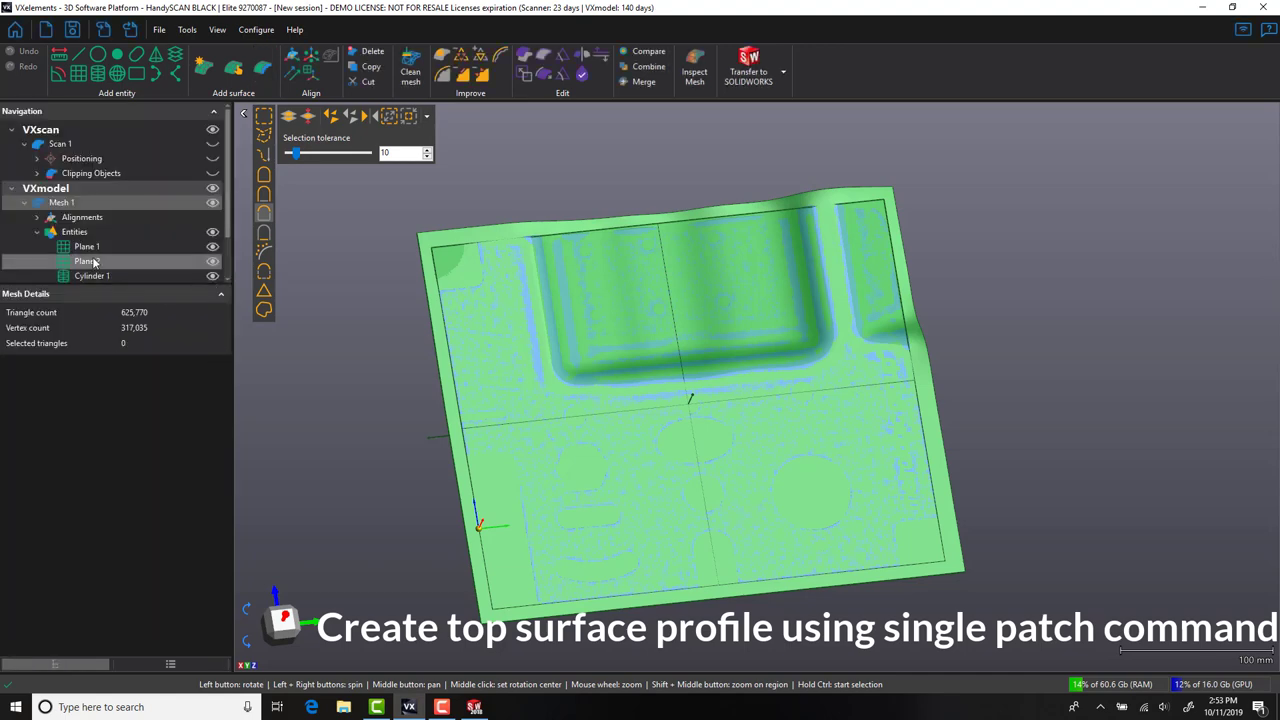
# Transfer the Surface 1 entity to SOLIDWORKS.
pyautogui.scroll(-1, 110, 240)
pyautogui.click(90, 252)
pyautogui.rightClick(90, 252)
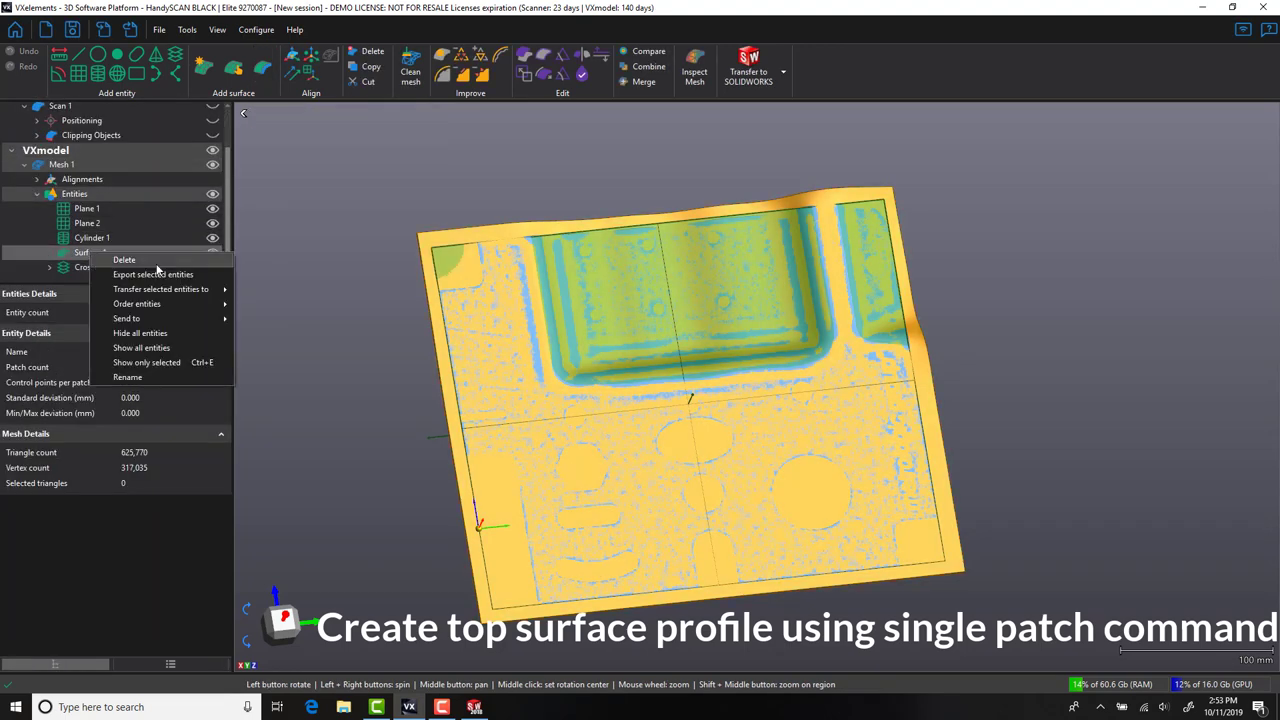
pyautogui.moveTo(160, 289)
pyautogui.click(283, 290)
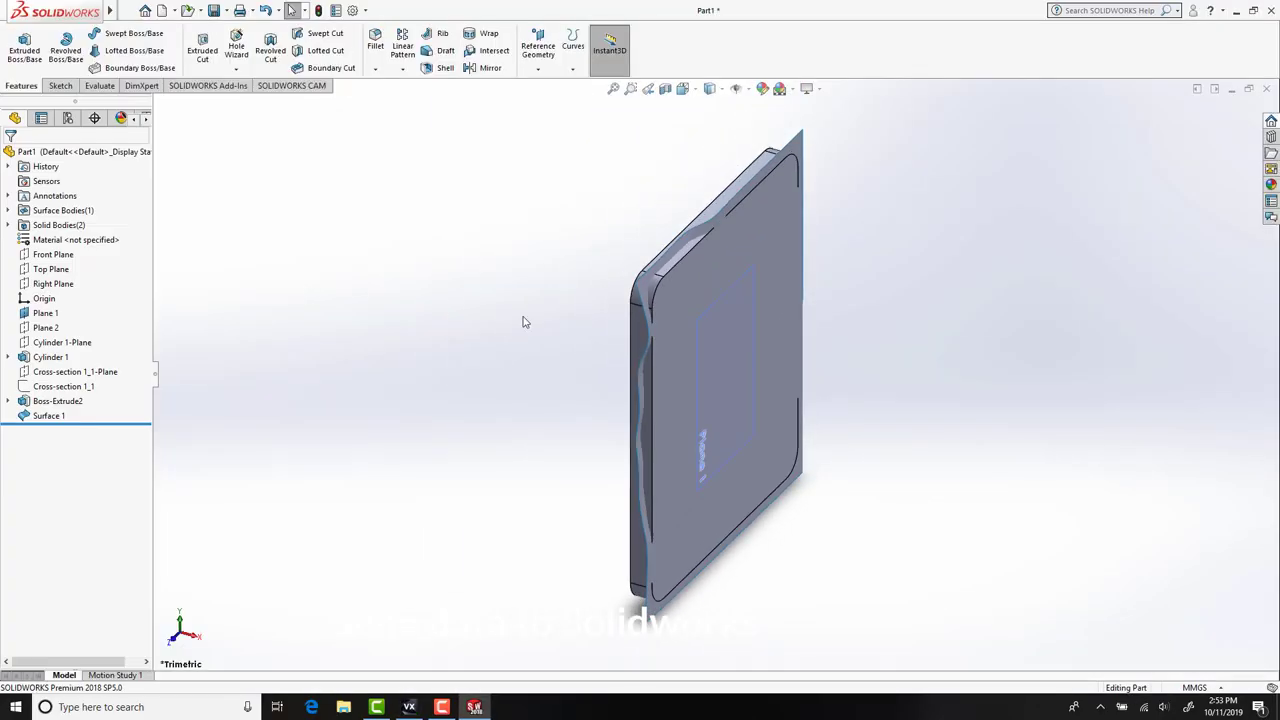
# Edit the plate's extrusion to also extend 20 mm blind in a second direction.
pyautogui.moveTo(523, 322); pyautogui.dragTo(434, 302, button='middle')
pyautogui.scroll(-4, 448, 385)
pyautogui.moveTo(396, 306); pyautogui.dragTo(430, 275)
pyautogui.click(634, 372)
pyautogui.click(673, 312)
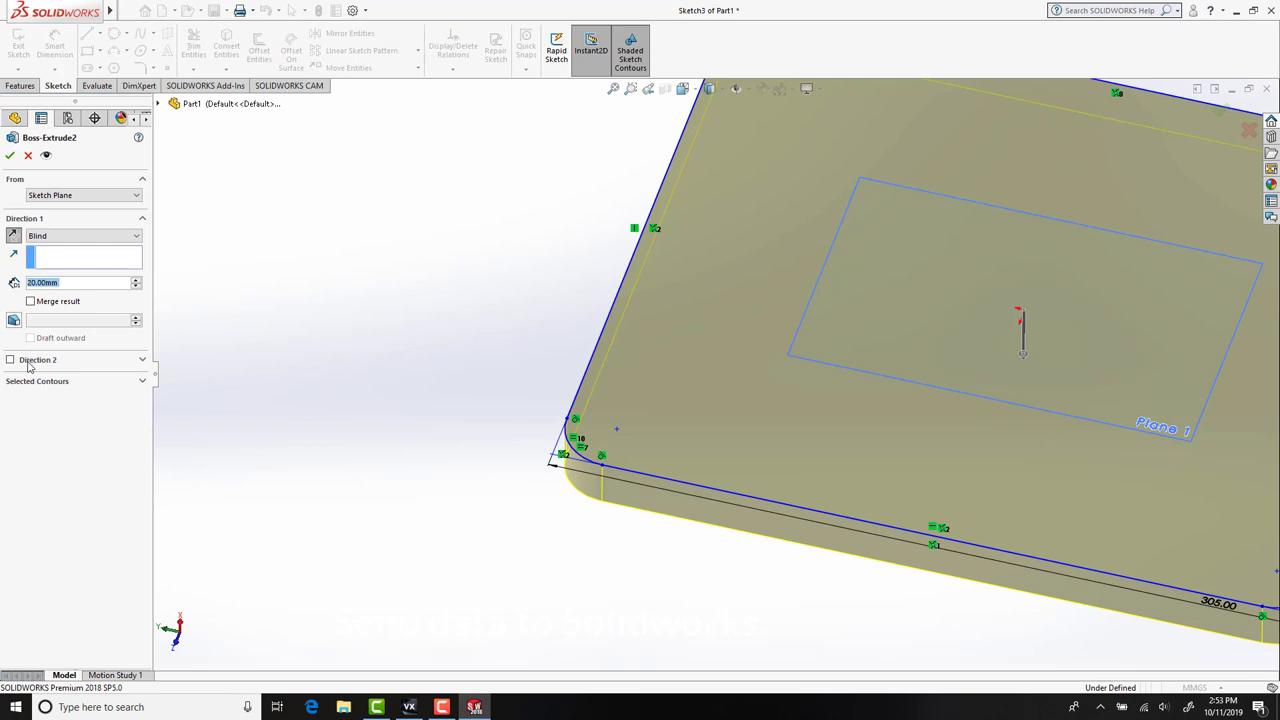
pyautogui.click(29, 362)
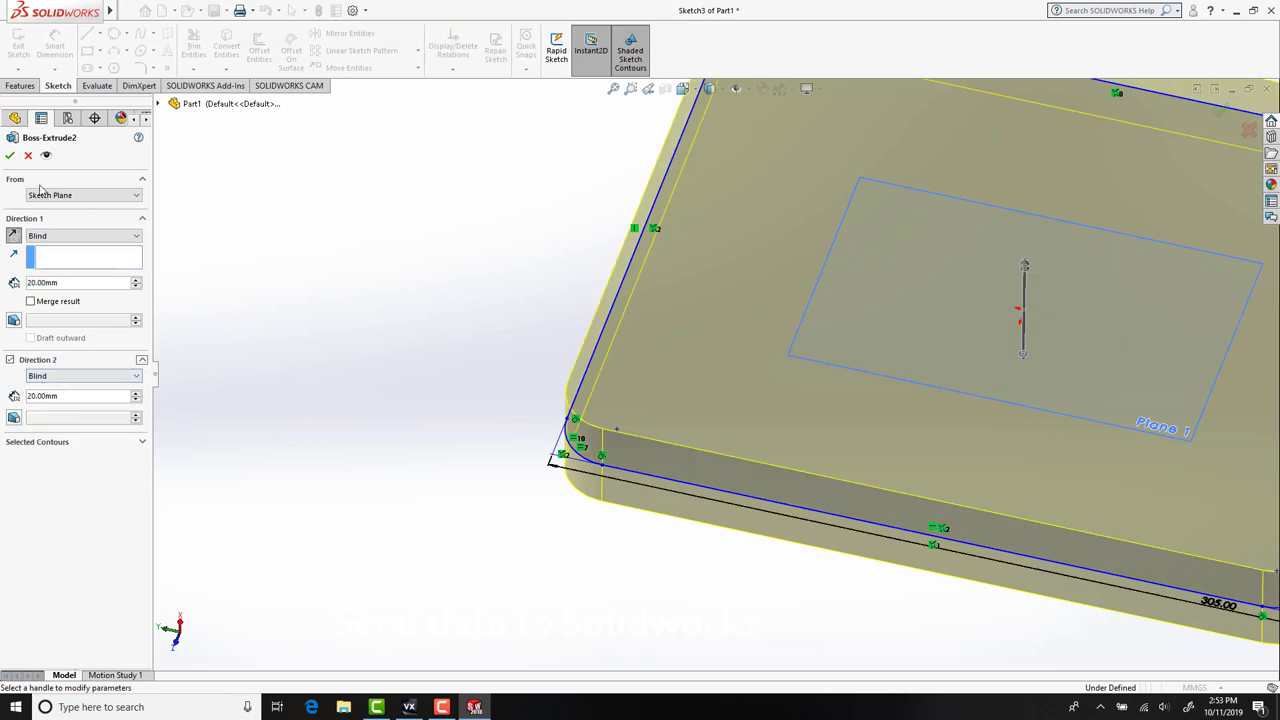
pyautogui.click(10, 156)
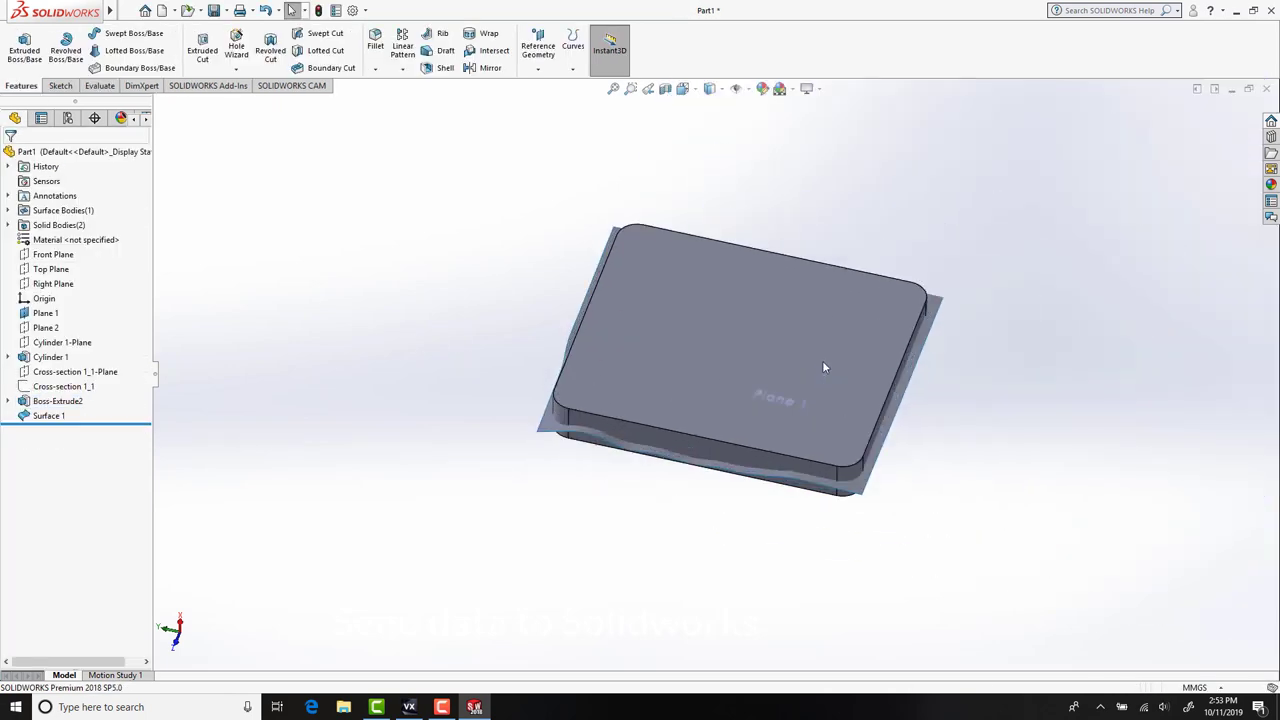
# Cut the plate body with Surface 1, removing the material above the surface.
pyautogui.moveTo(805, 352); pyautogui.dragTo(666, 360, button='middle')
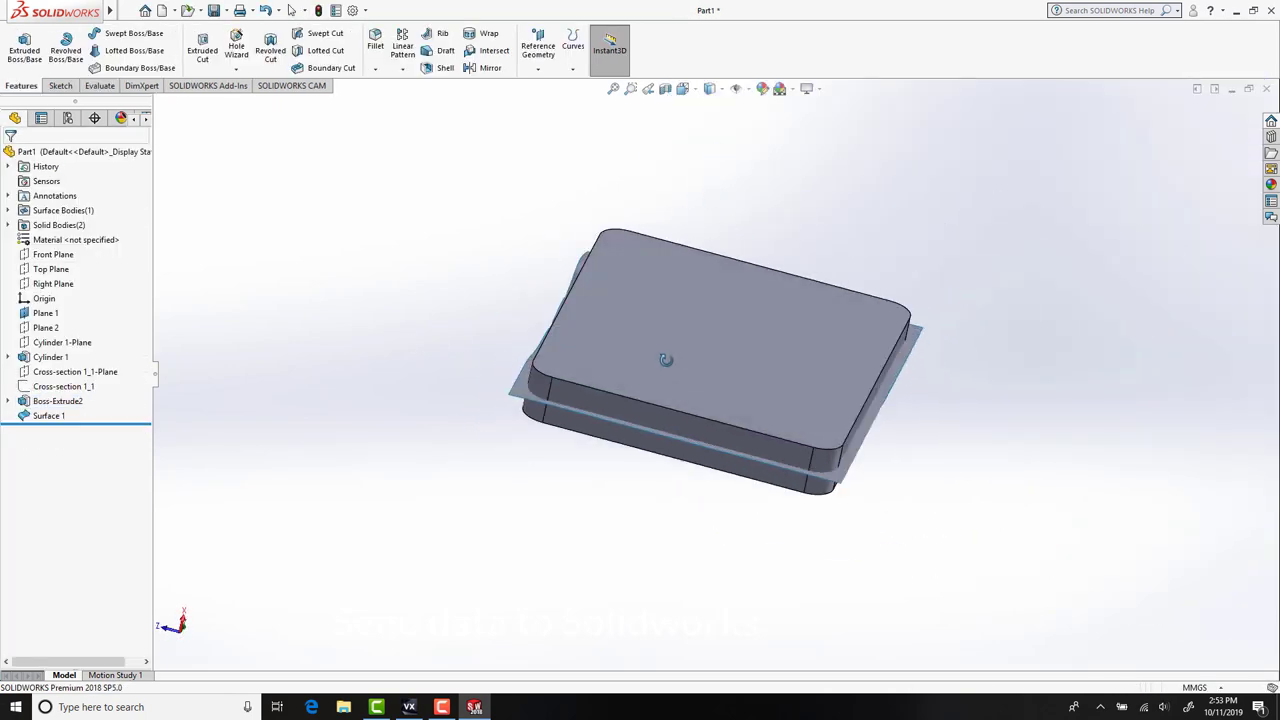
pyautogui.click(48, 314)
pyautogui.moveTo(785, 410); pyautogui.dragTo(628, 318, button='middle')
pyautogui.press('Escape')
pyautogui.moveTo(205, 10)
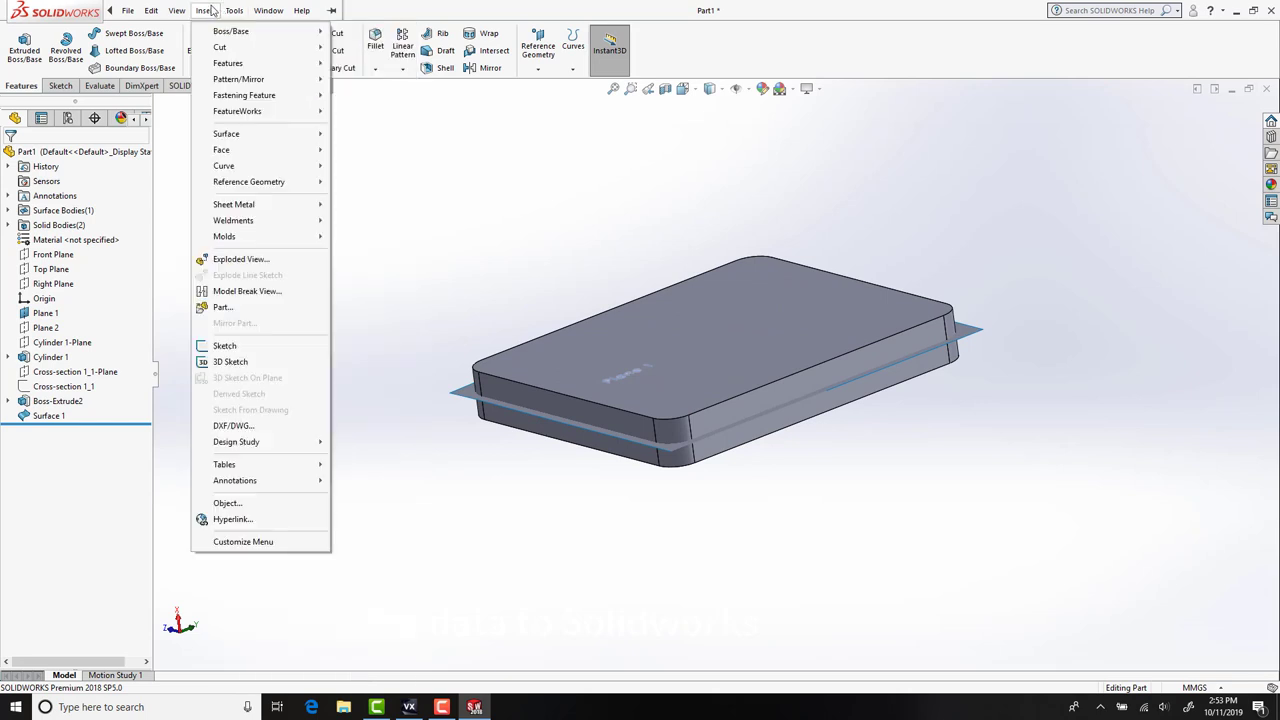
pyautogui.moveTo(238, 64)
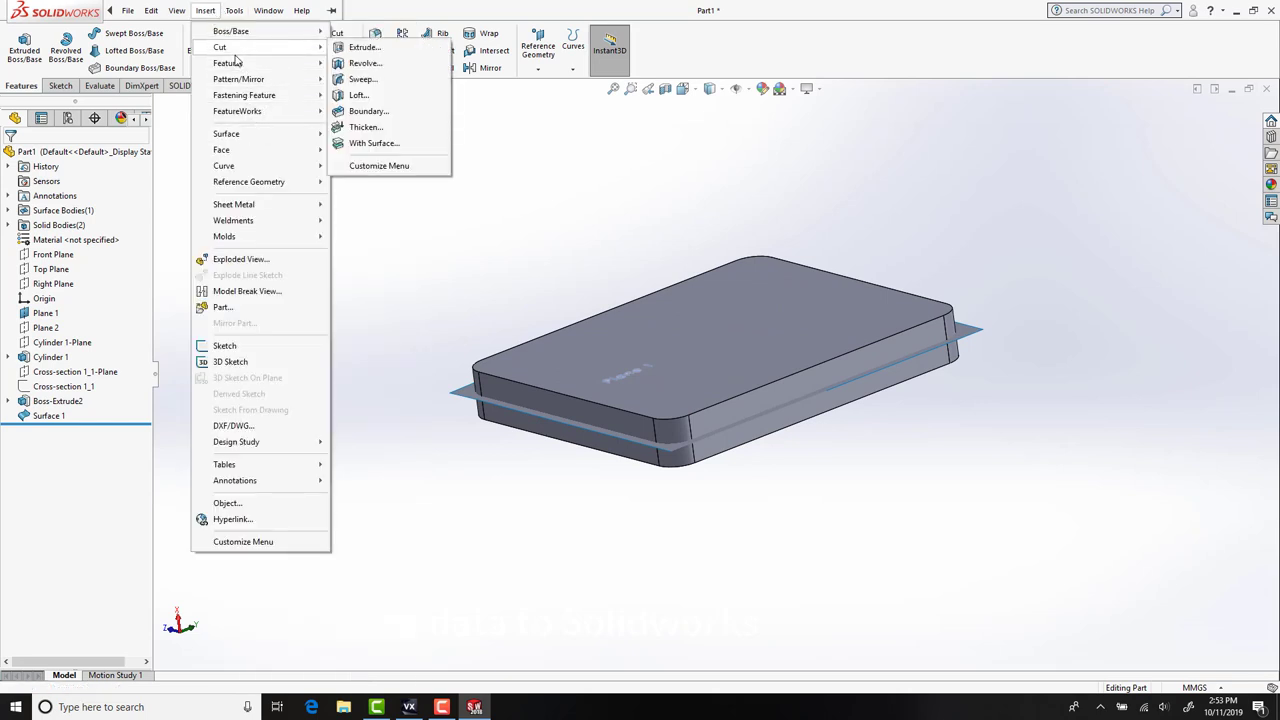
pyautogui.click(393, 138)
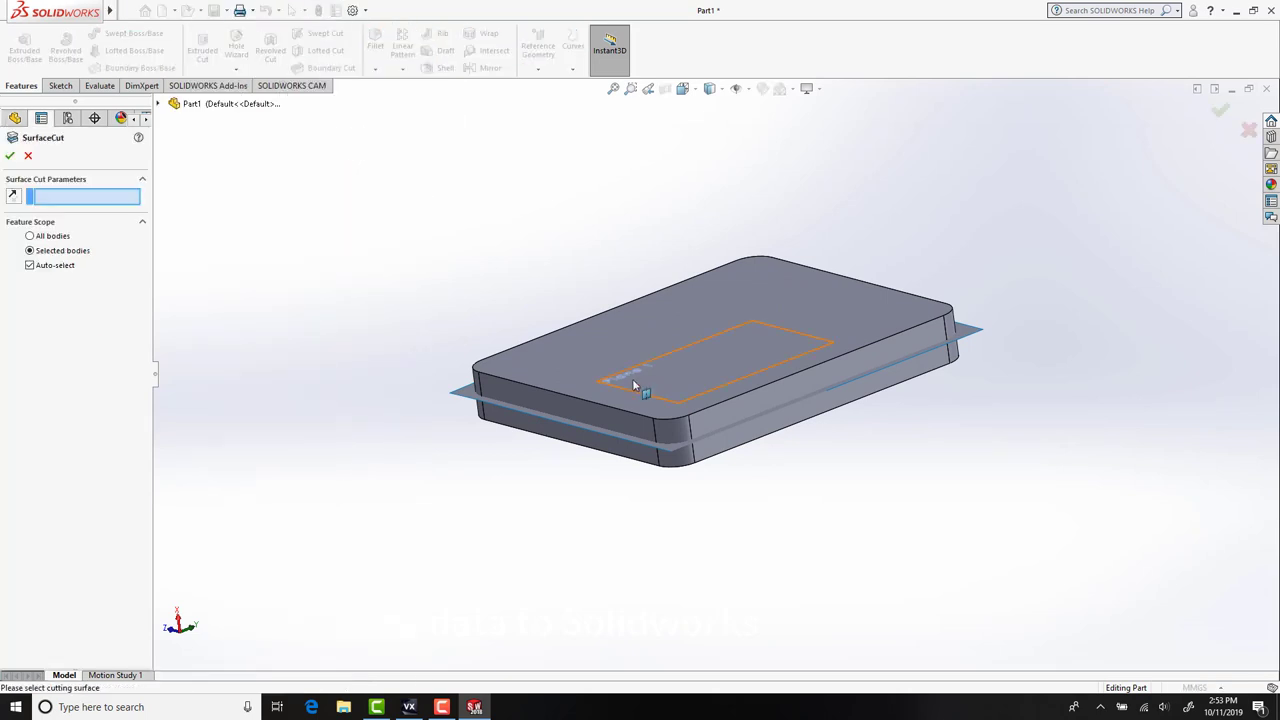
pyautogui.click(548, 383)
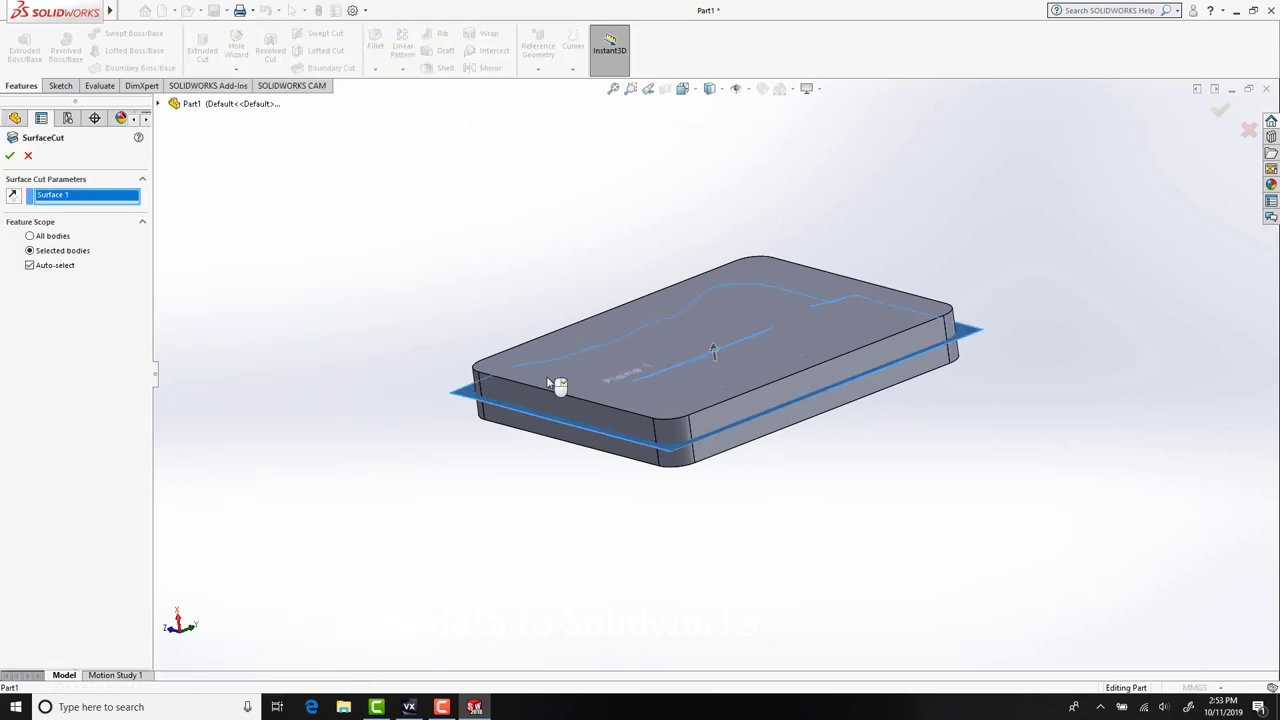
pyautogui.click(10, 157)
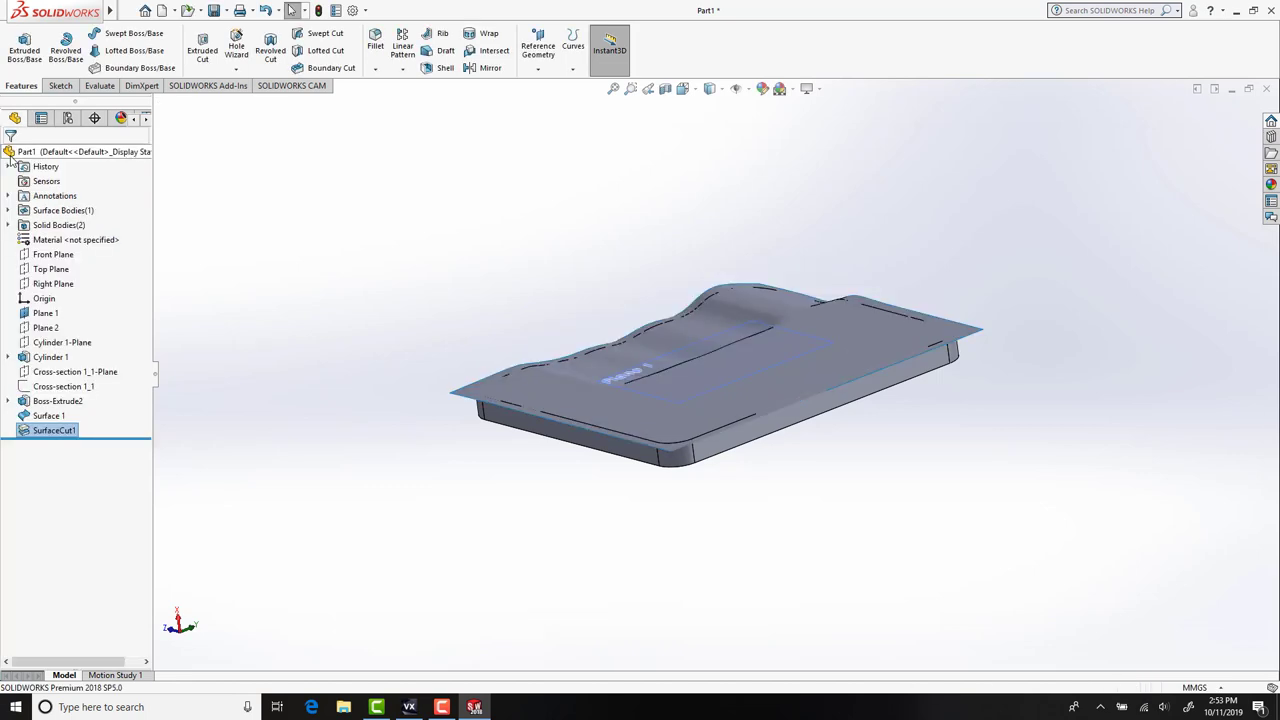
# Hide the cutting surface and Plane 1, leaving the contoured plate in view for inspection.
pyautogui.click(968, 333)
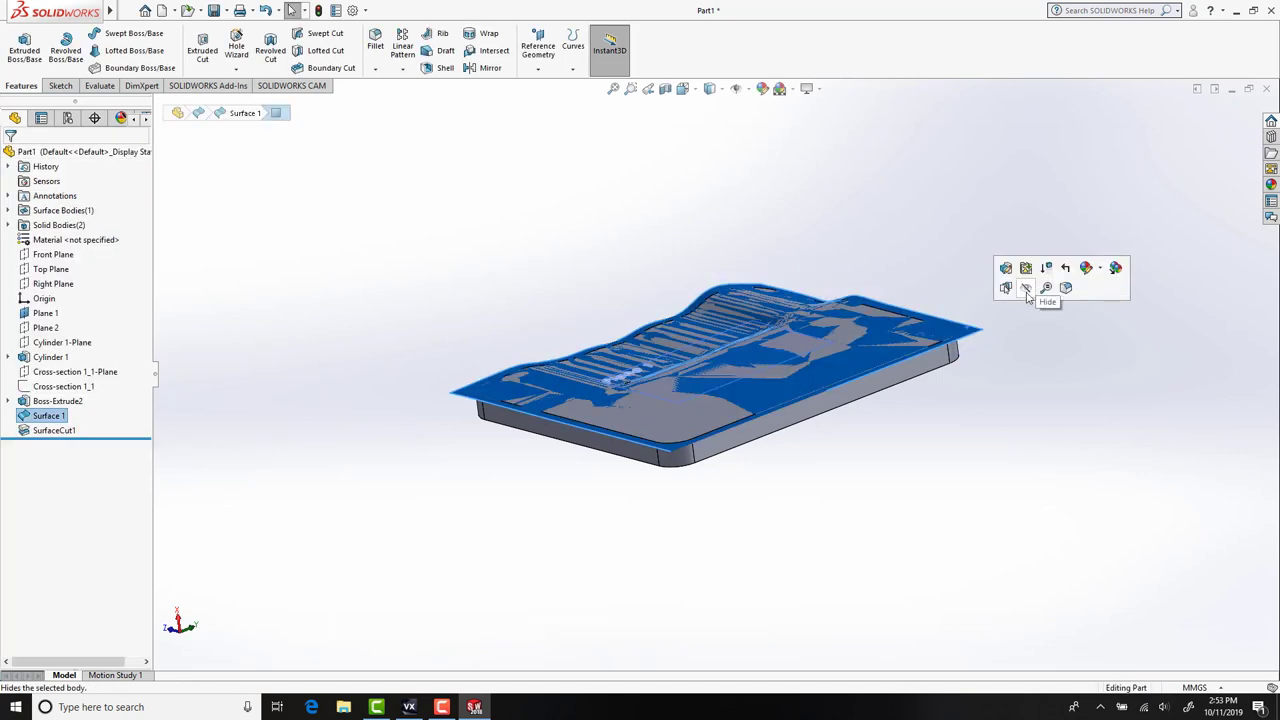
pyautogui.click(1027, 295)
pyautogui.moveTo(900, 330); pyautogui.dragTo(889, 480, button='middle')
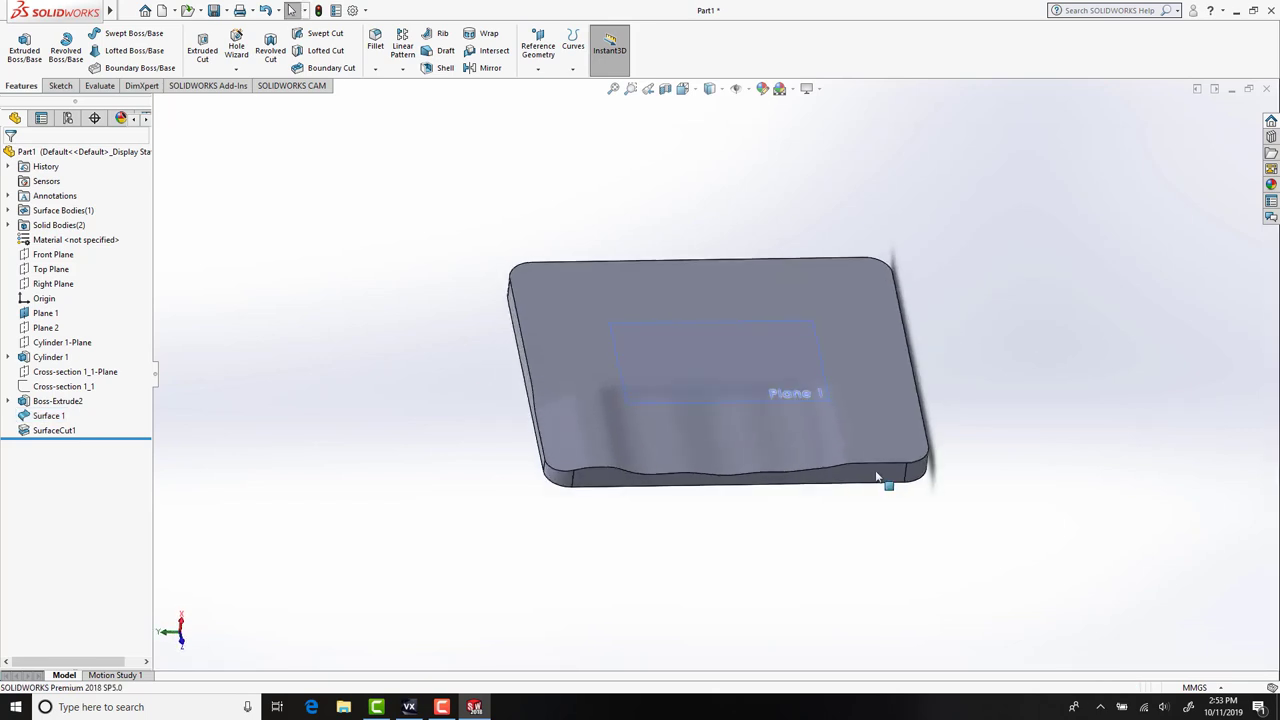
pyautogui.click(819, 398)
pyautogui.click(893, 362)
pyautogui.moveTo(1051, 386); pyautogui.dragTo(943, 474, button='middle')
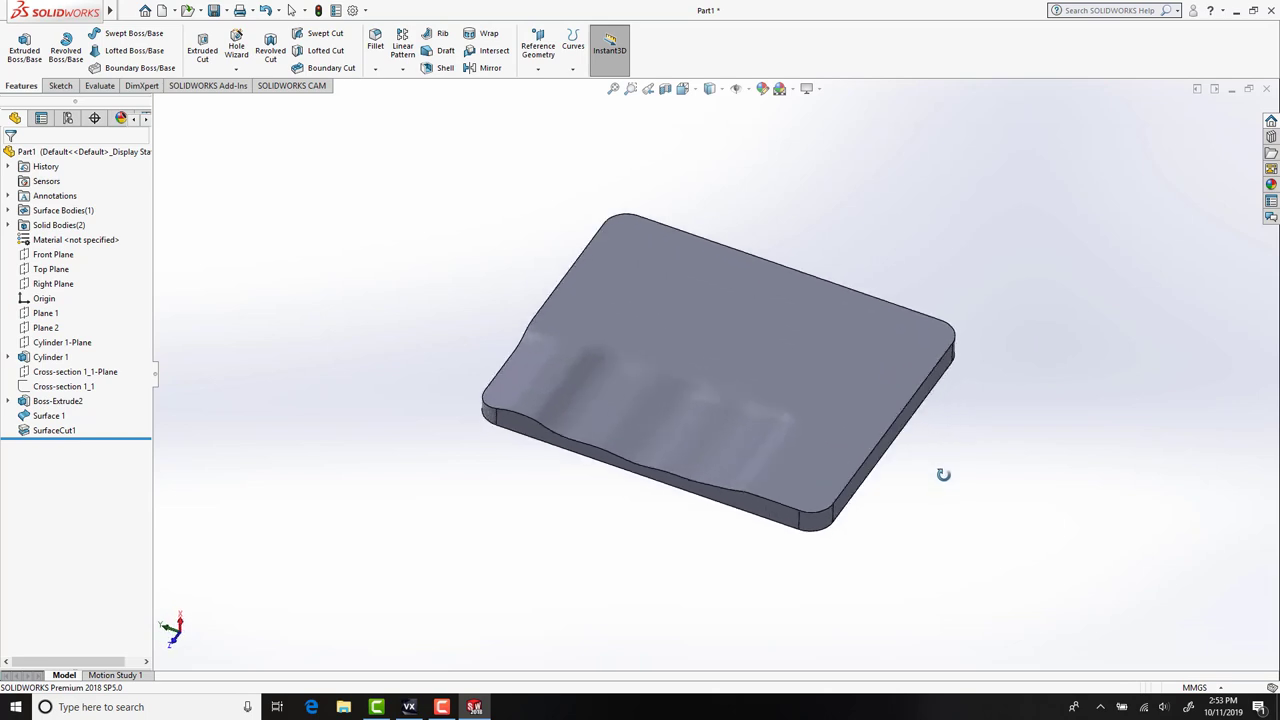
pyautogui.scroll(-5, 780, 364)
pyautogui.scroll(4, 780, 364)
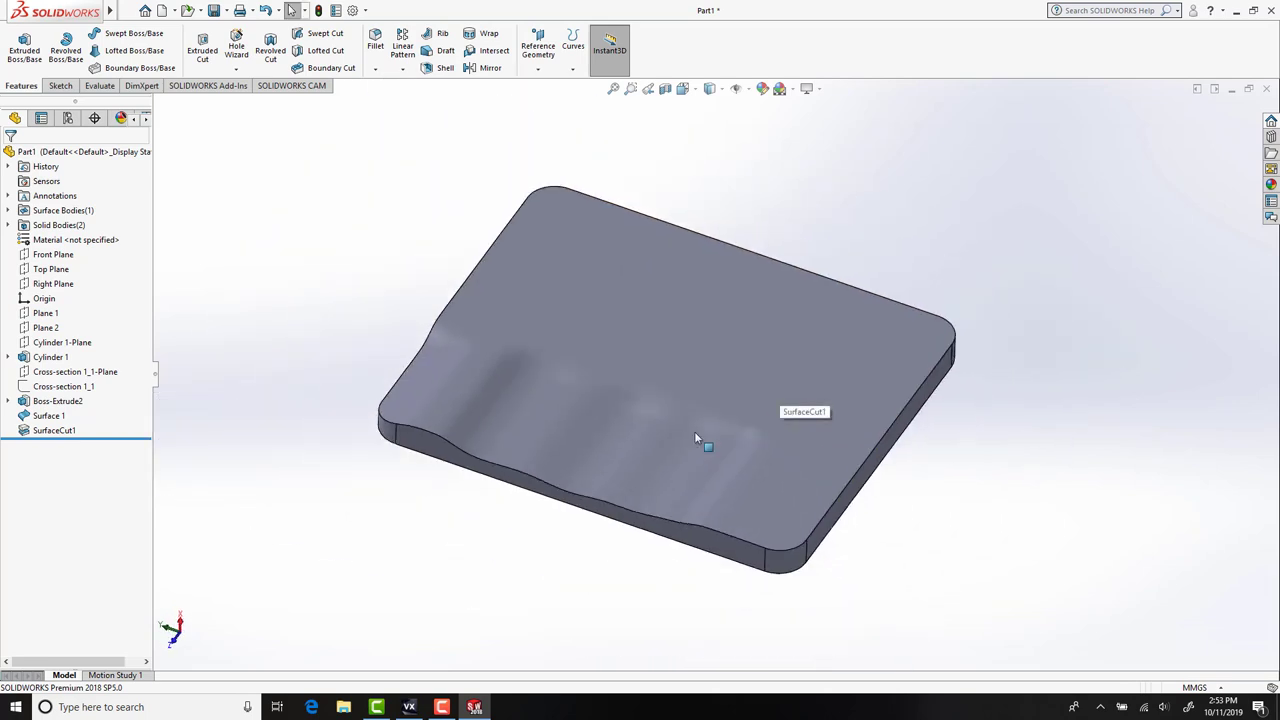
# Switch to VXelements and hide Surface 1, Plane 1, Plane 2, Cylinder 1 and Cross-section 1.
pyautogui.click(418, 710)
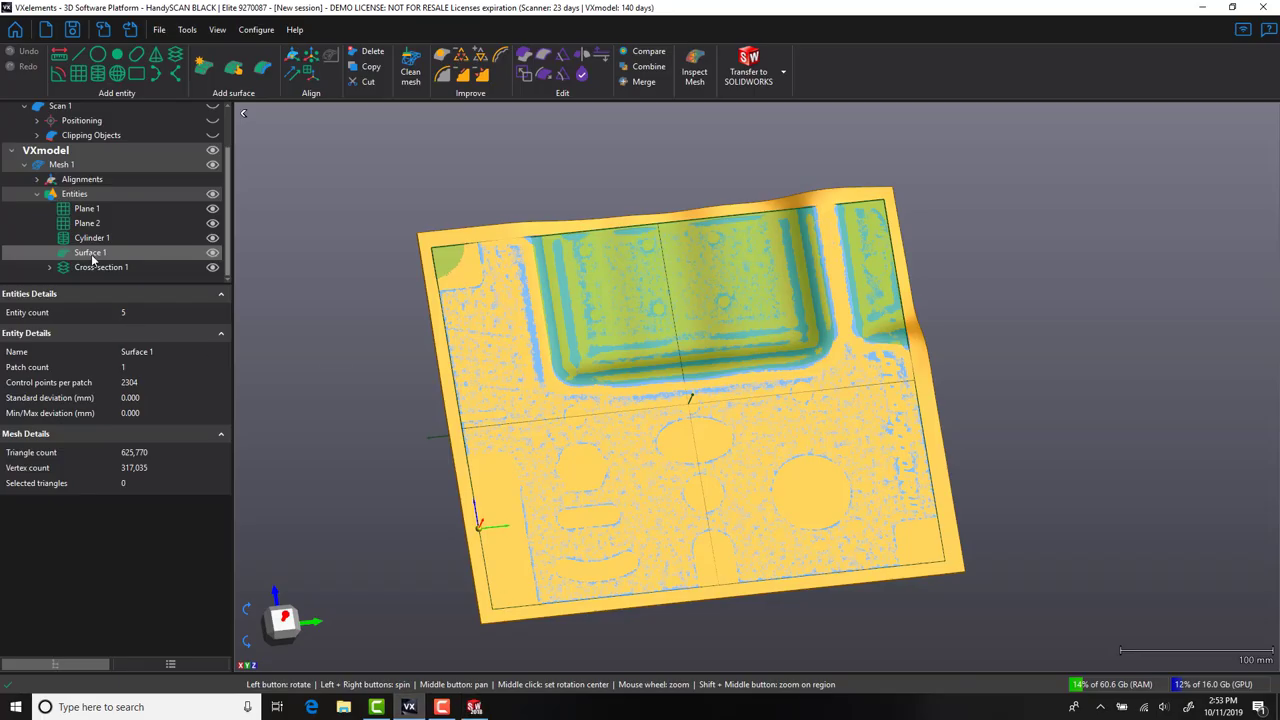
pyautogui.click(212, 253)
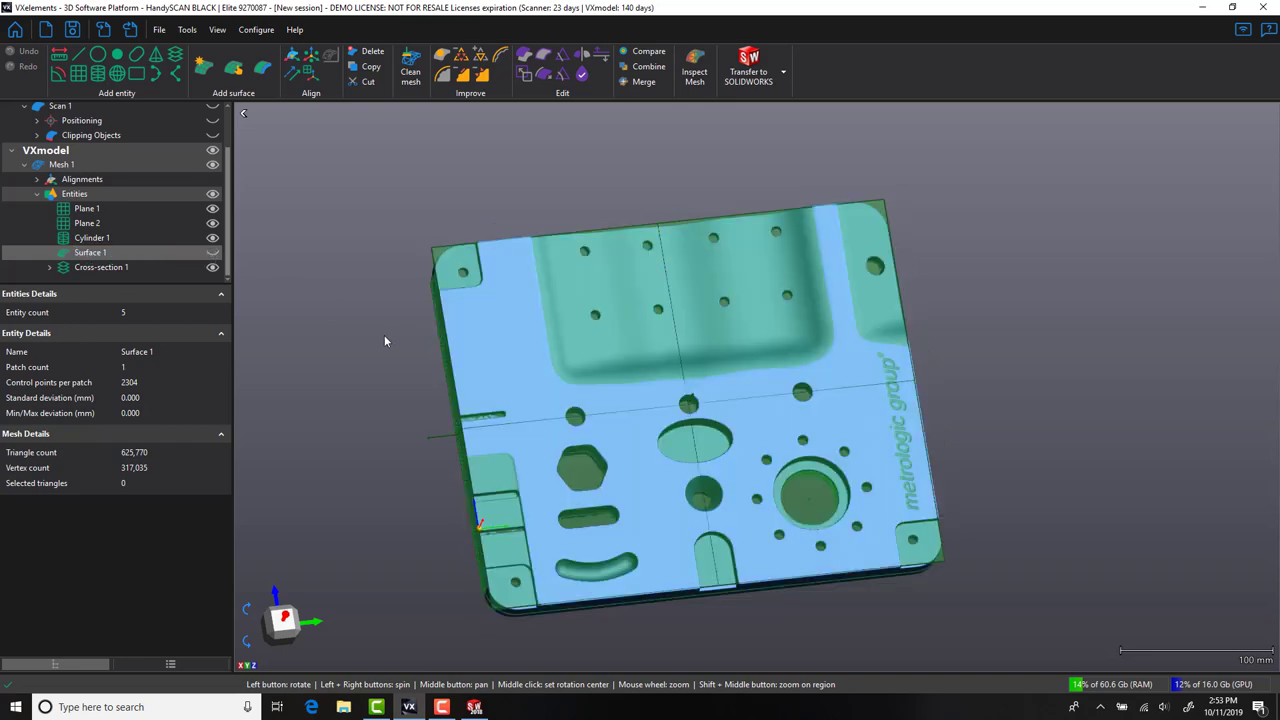
pyautogui.click(212, 209)
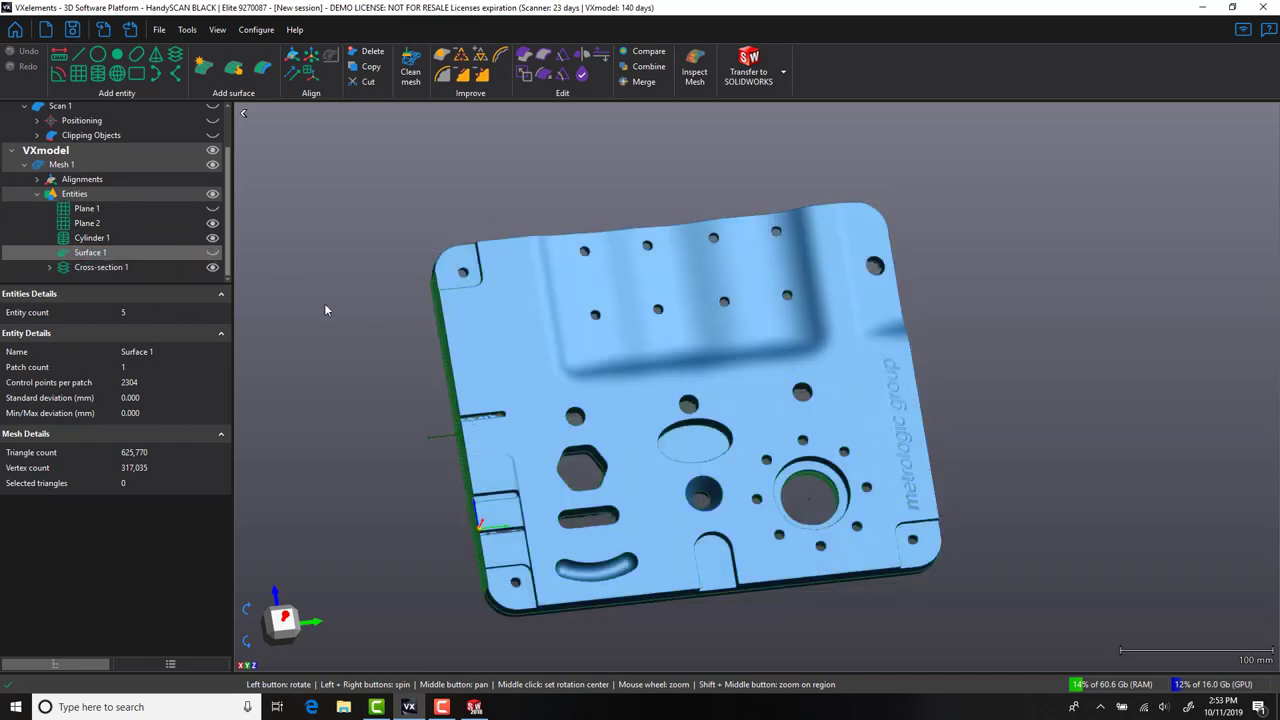
pyautogui.click(212, 223)
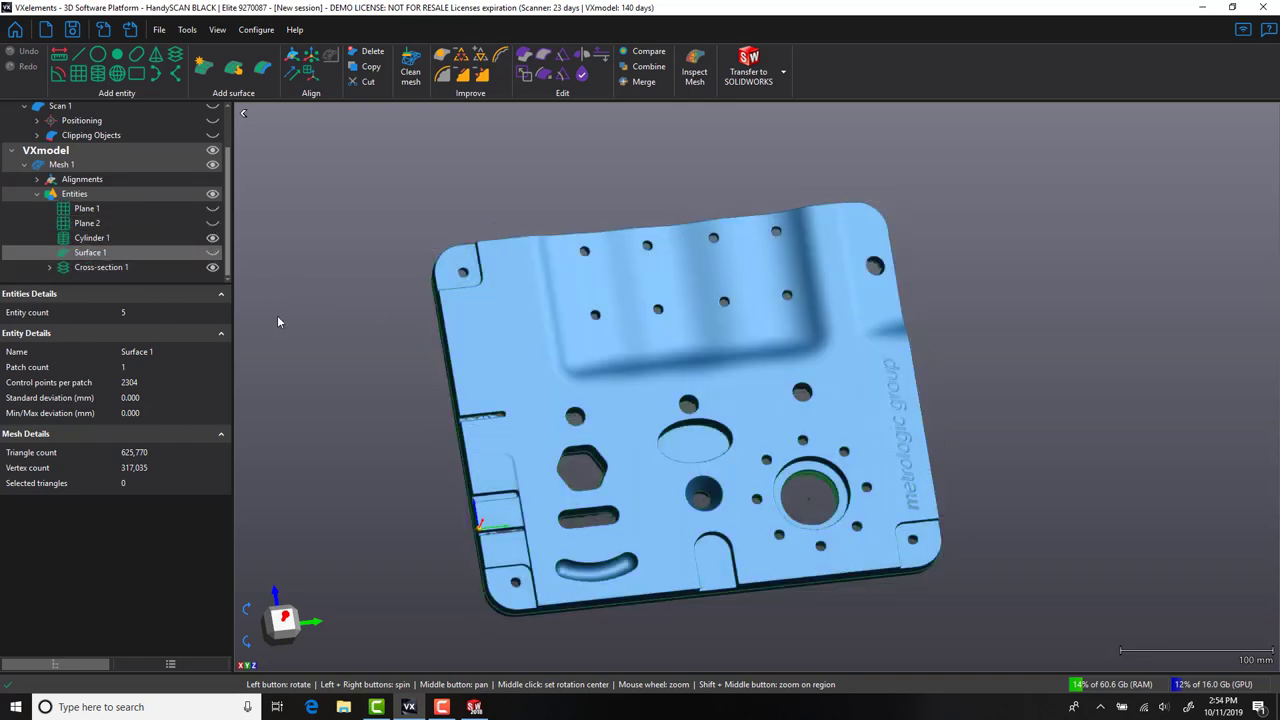
pyautogui.click(214, 253)
pyautogui.click(214, 253)
pyautogui.click(213, 239)
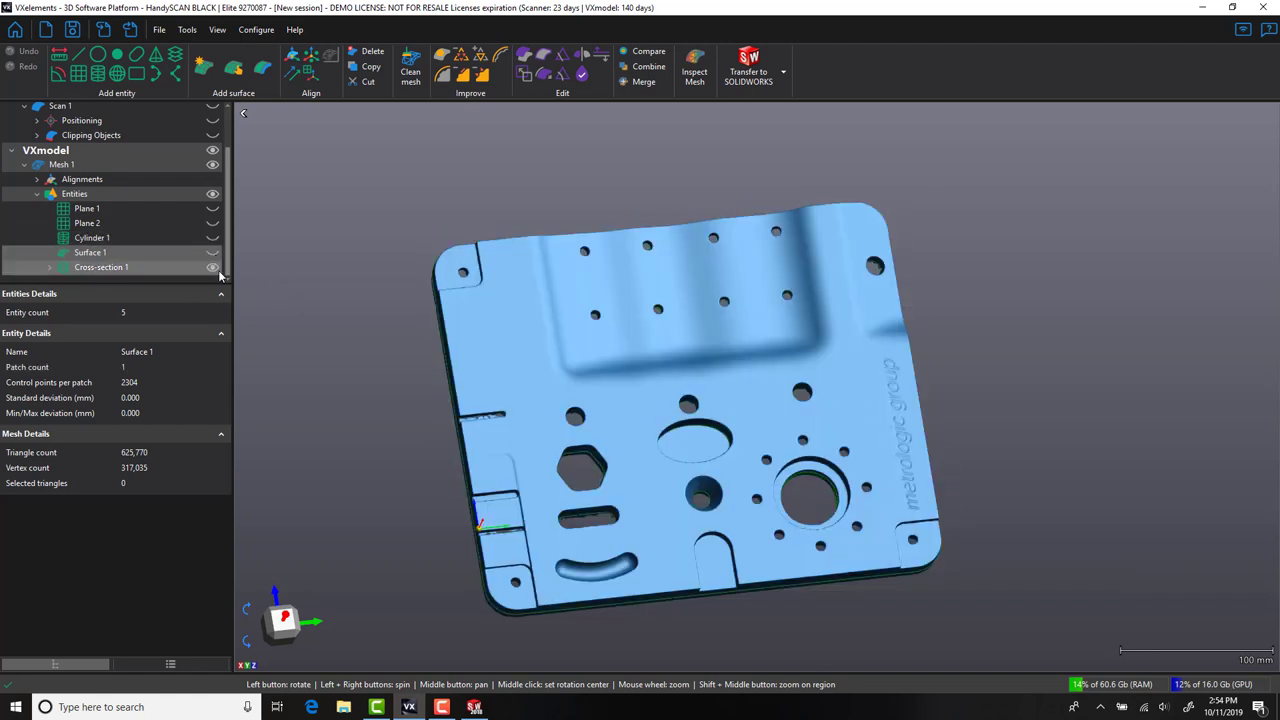
pyautogui.click(213, 268)
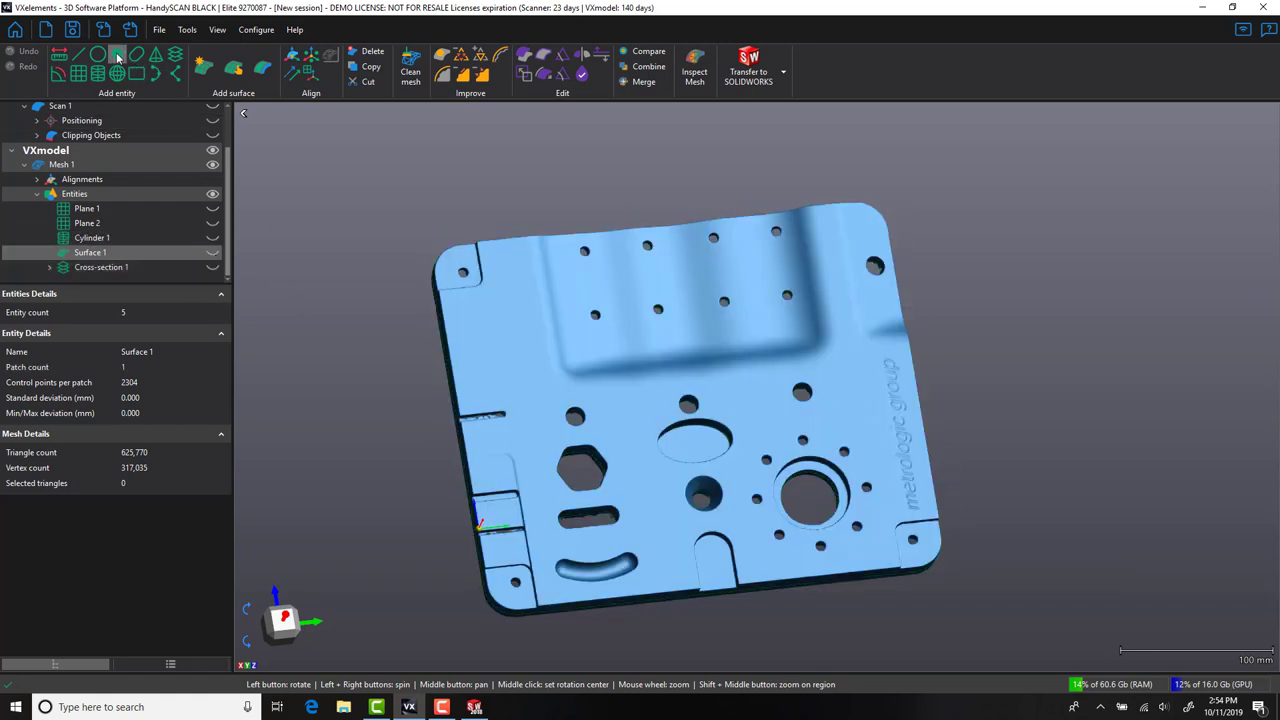
# Start a 75 mm long cylinder entity and fit it to the wall of the hole in the plate's lower-left corner pad.
pyautogui.click(97, 74)
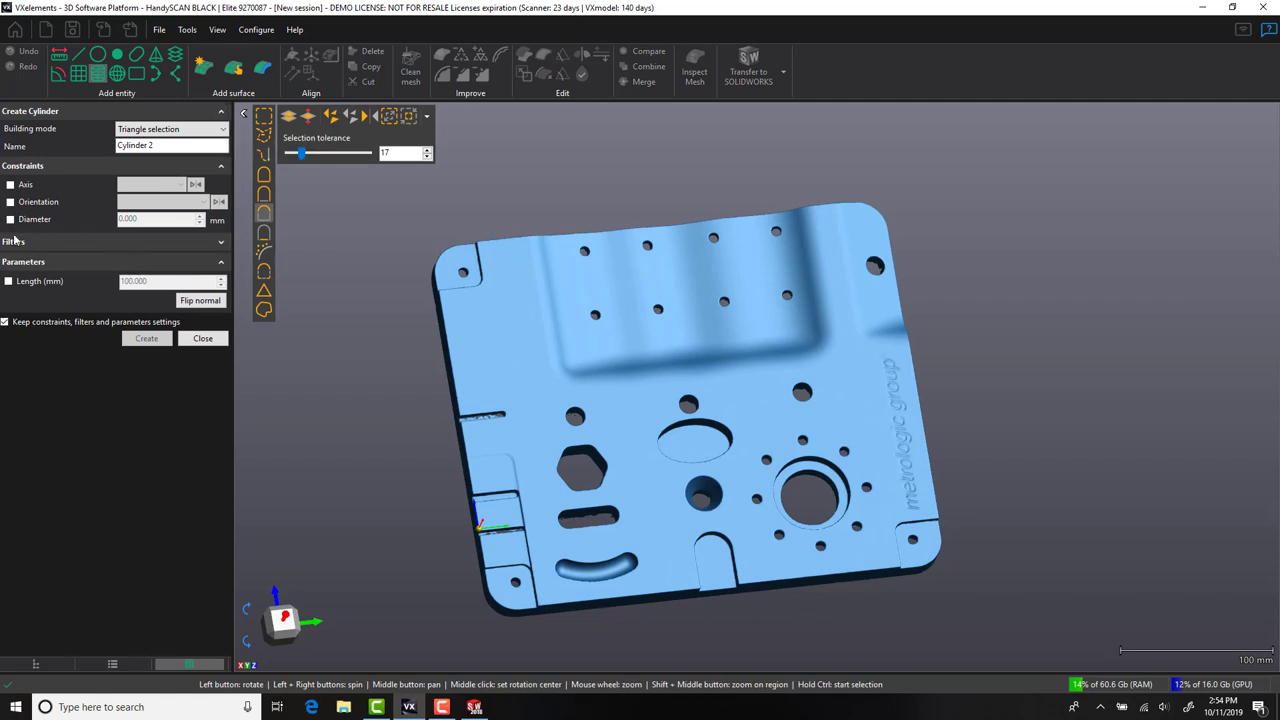
pyautogui.click(38, 283)
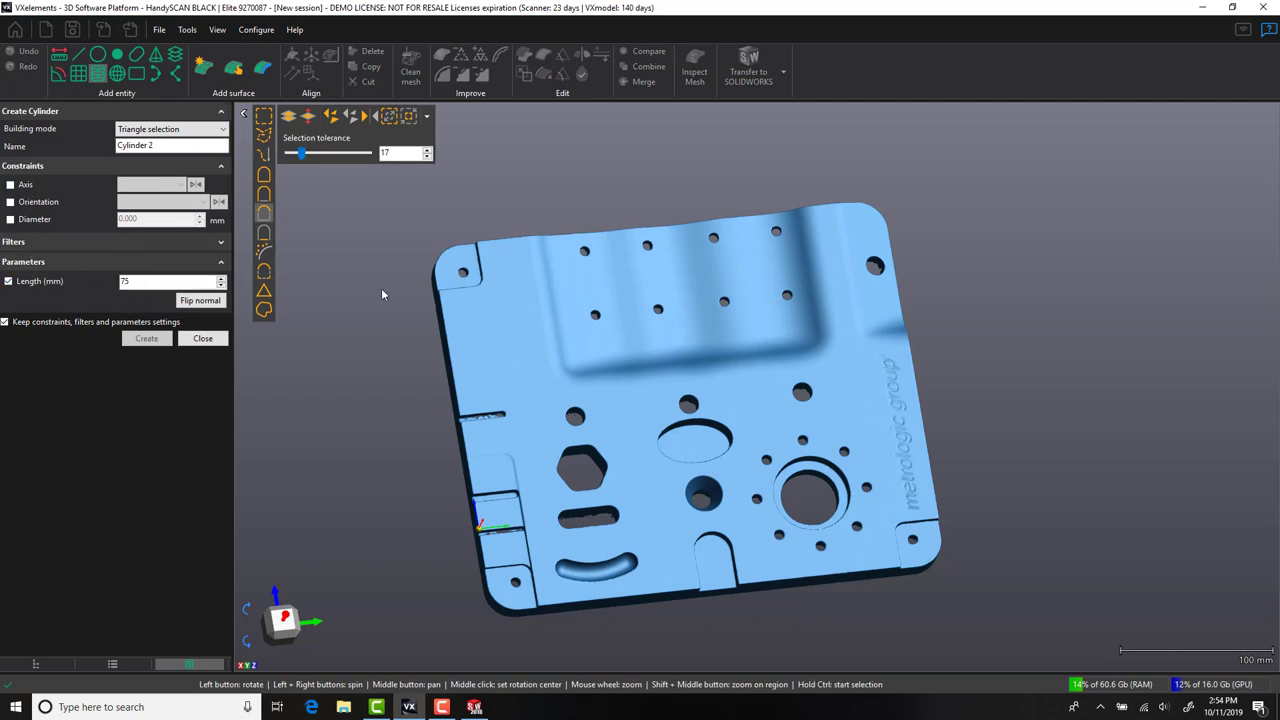
pyautogui.moveTo(689, 457); pyautogui.dragTo(686, 430)
pyautogui.scroll(6, 510, 503)
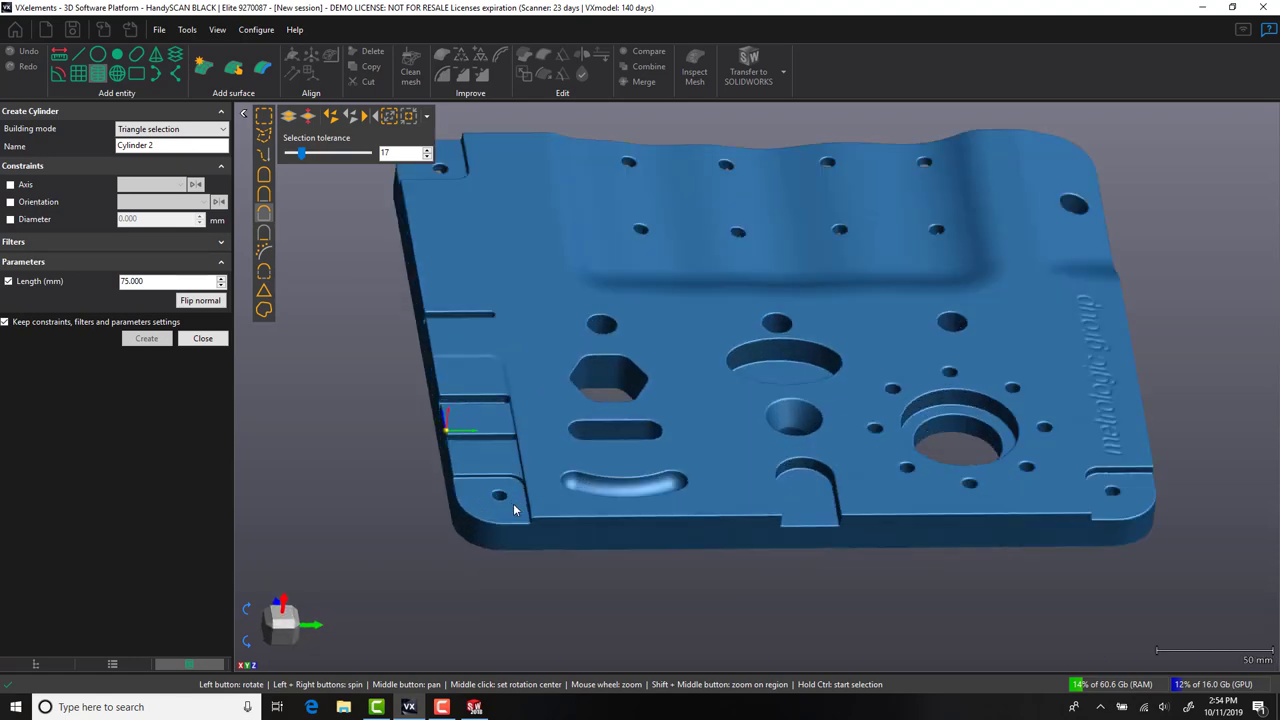
pyautogui.click(497, 497)
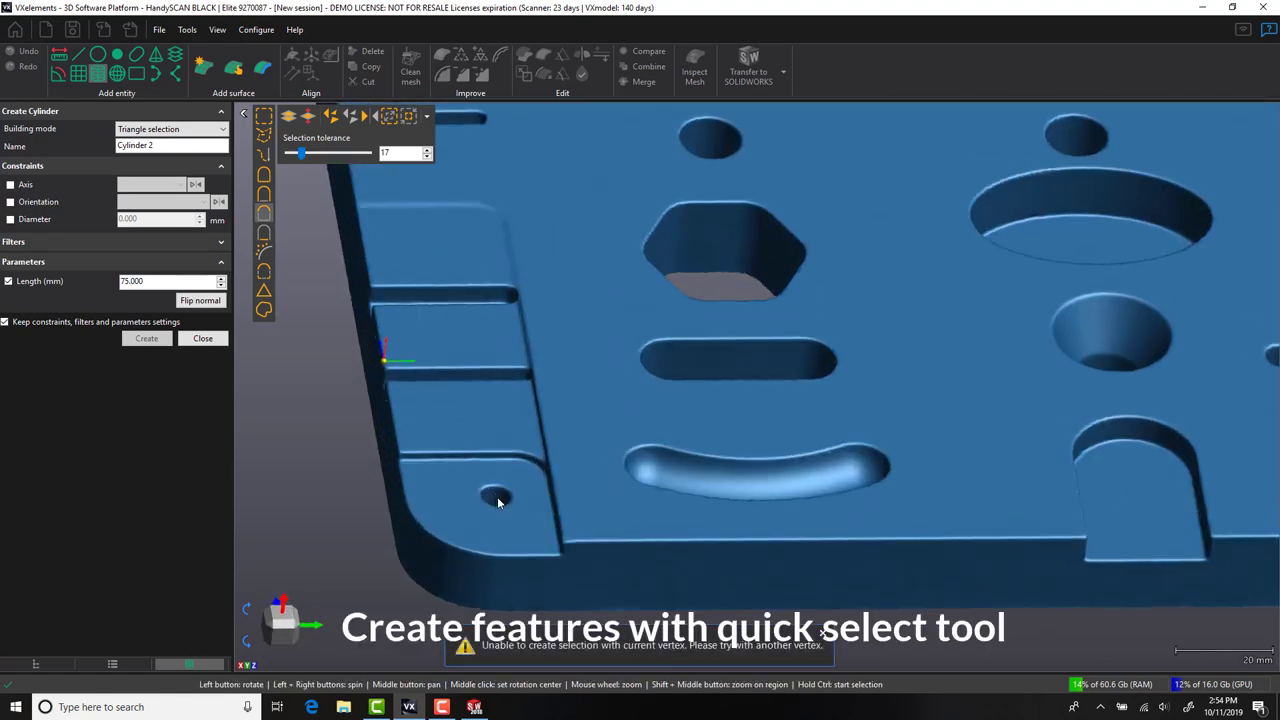
pyautogui.scroll(5, 494, 500)
pyautogui.moveTo(450, 541); pyautogui.dragTo(554, 402)
pyautogui.scroll(4, 491, 417)
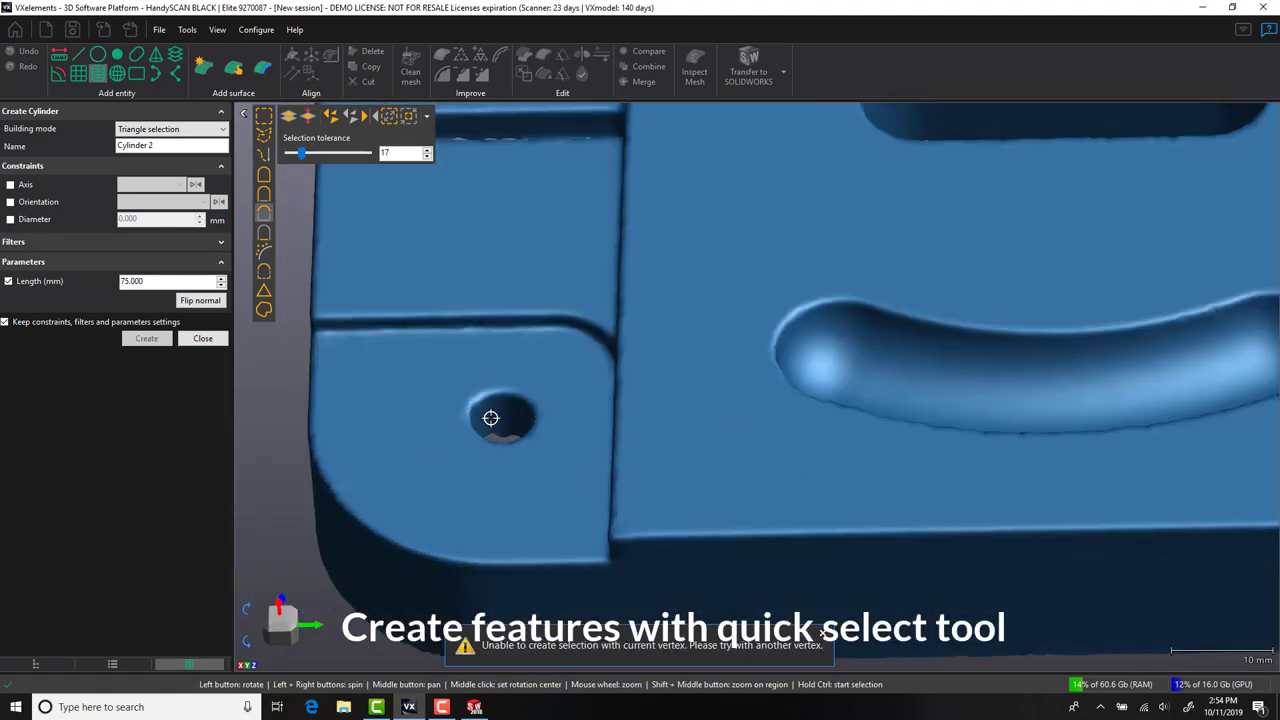
pyautogui.click(491, 417)
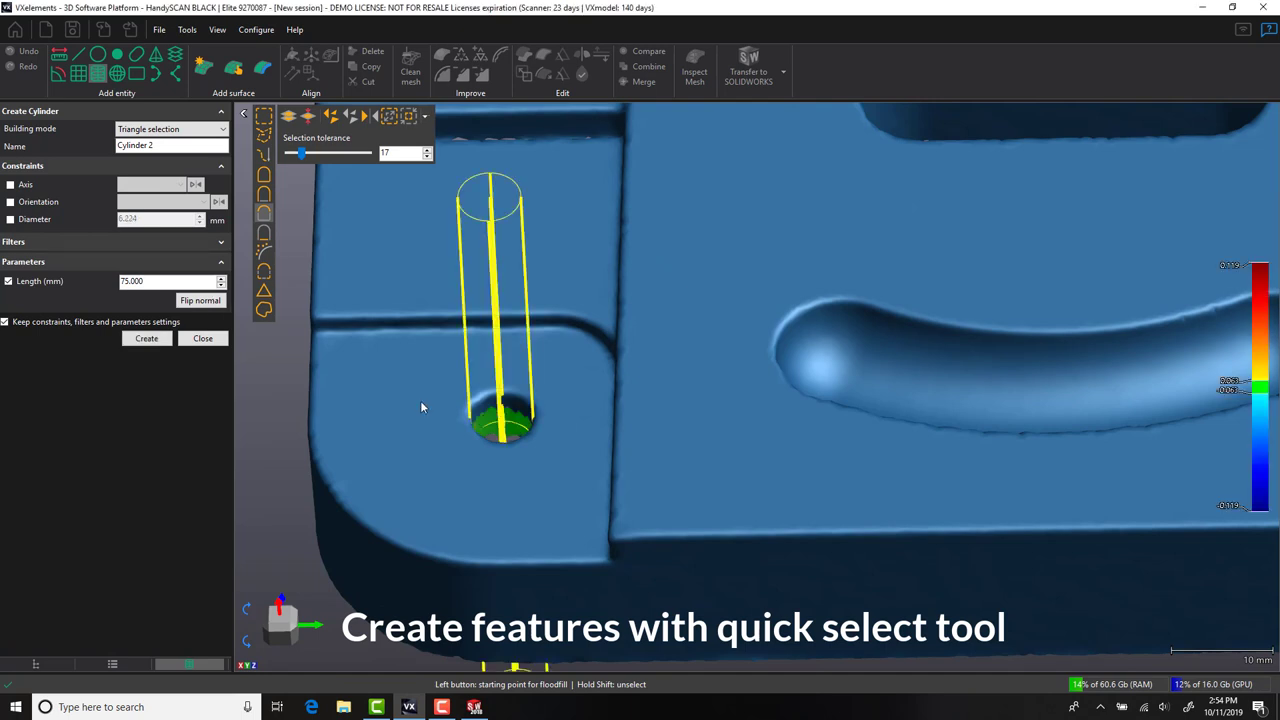
# Constrain the cylinder to a 6.2 mm diameter and the Plane 1 normal orientation, and create it.
pyautogui.click(31, 221)
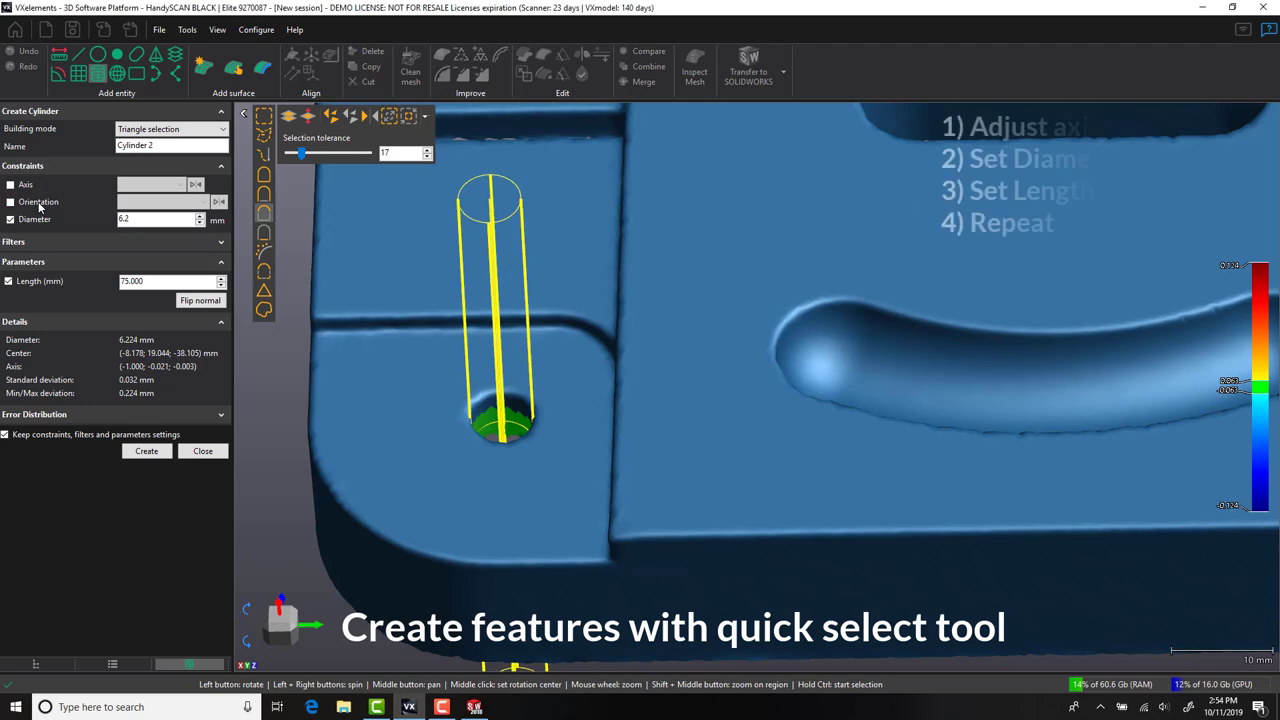
pyautogui.click(42, 203)
pyautogui.click(135, 205)
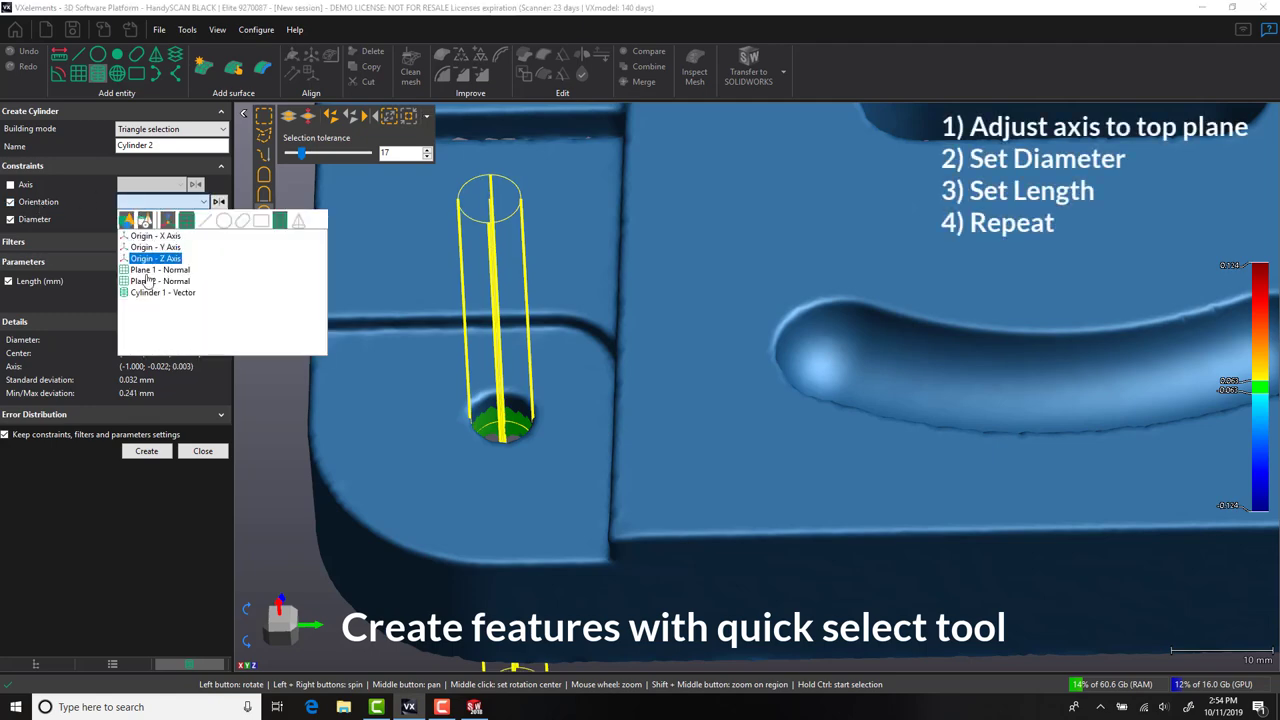
pyautogui.click(143, 270)
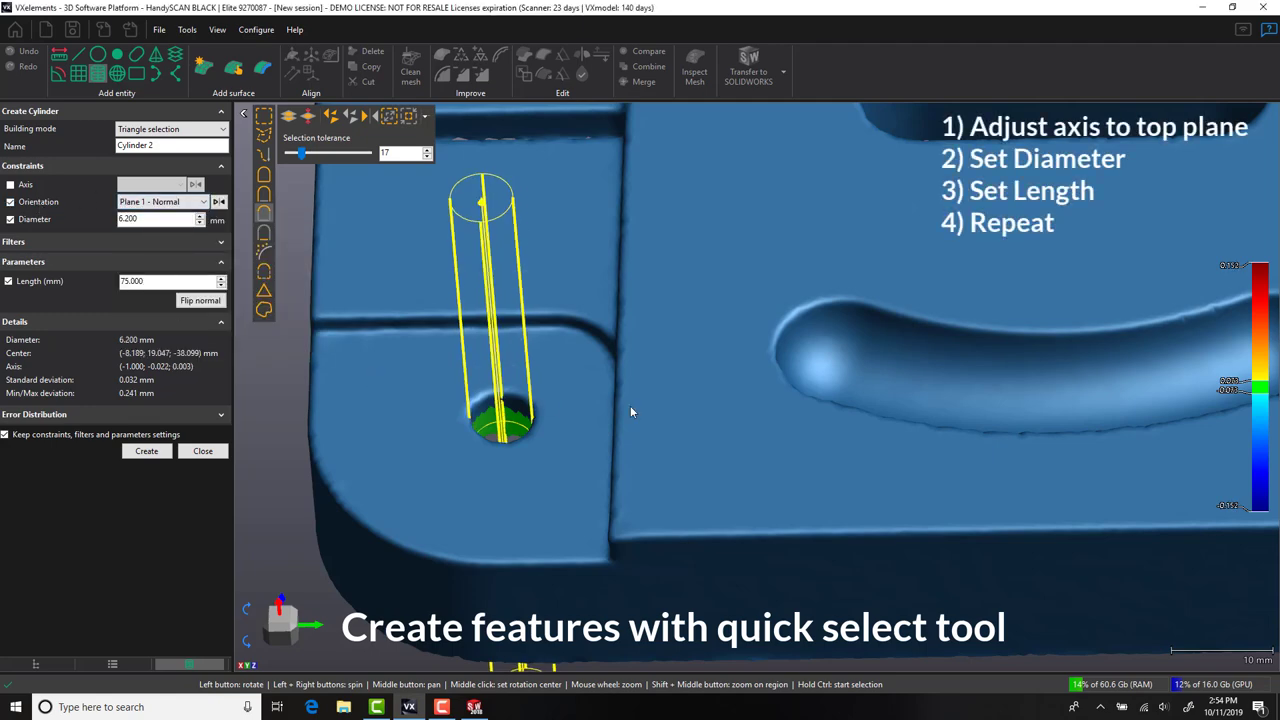
pyautogui.moveTo(630, 407); pyautogui.dragTo(629, 382)
pyautogui.scroll(-6, 629, 381)
pyautogui.moveTo(926, 349); pyautogui.dragTo(587, 380, button='middle')
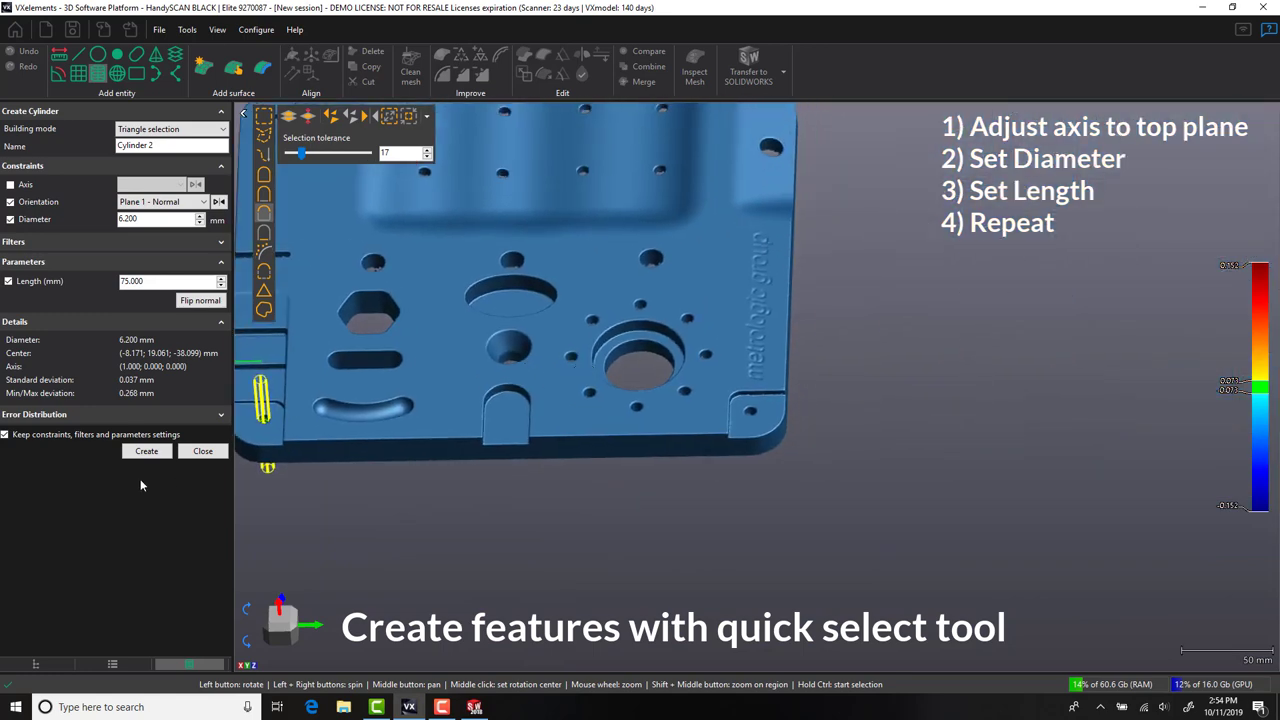
pyautogui.press('Return')
# Create matching 6.2 mm cylinders in the holes of the plate's lower-right and upper-left corner pads.
pyautogui.scroll(6, 740, 410)
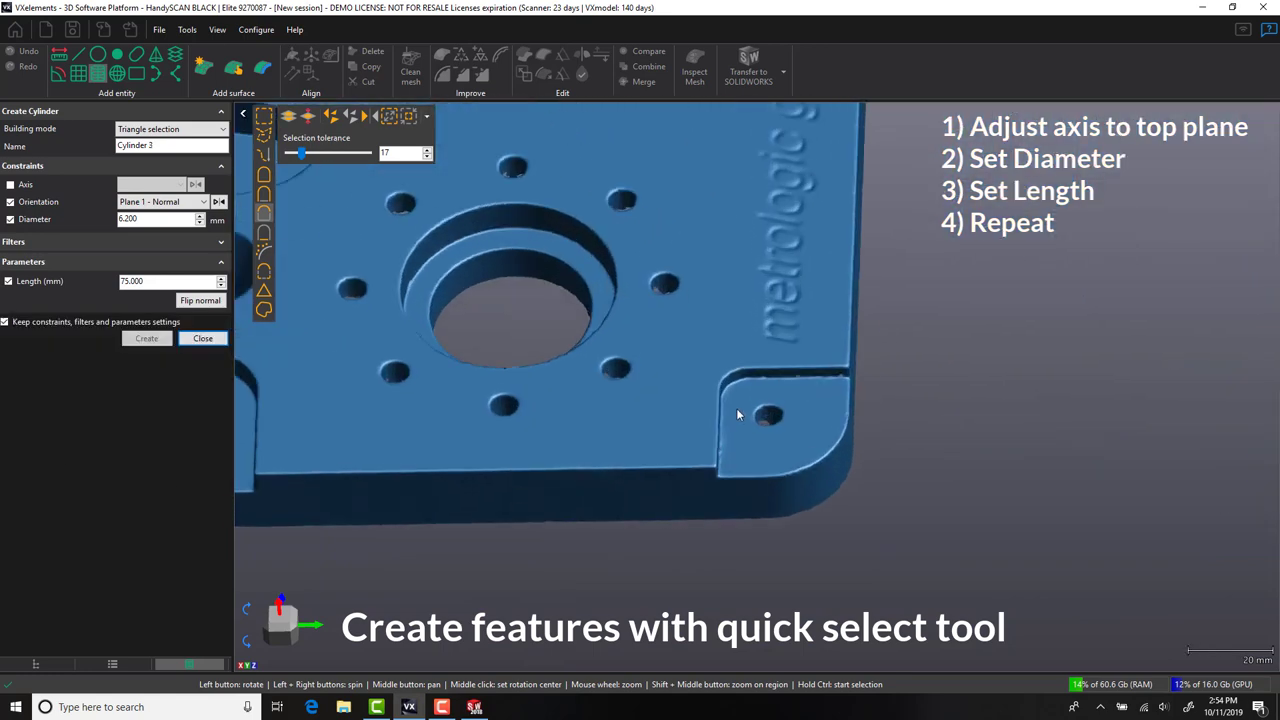
pyautogui.keyDown('ctrl'); pyautogui.click(760, 414); pyautogui.keyUp('ctrl')
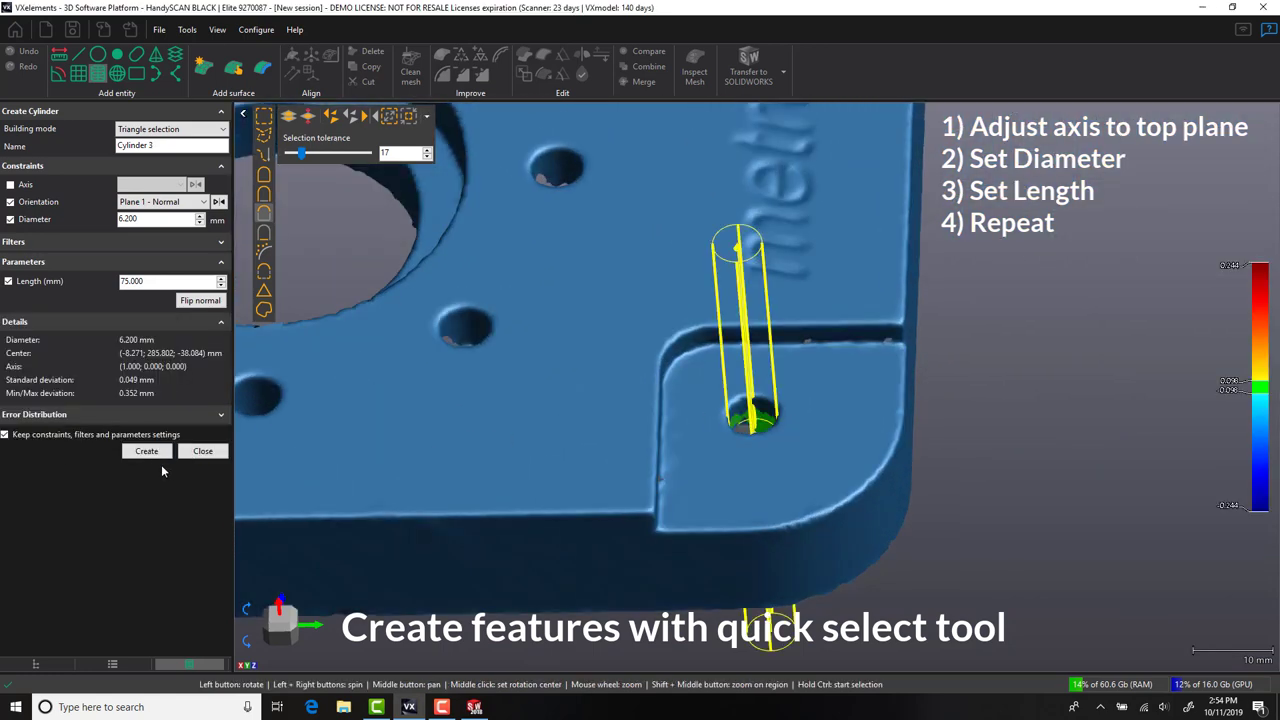
pyautogui.click(146, 451)
pyautogui.scroll(-8, 749, 434)
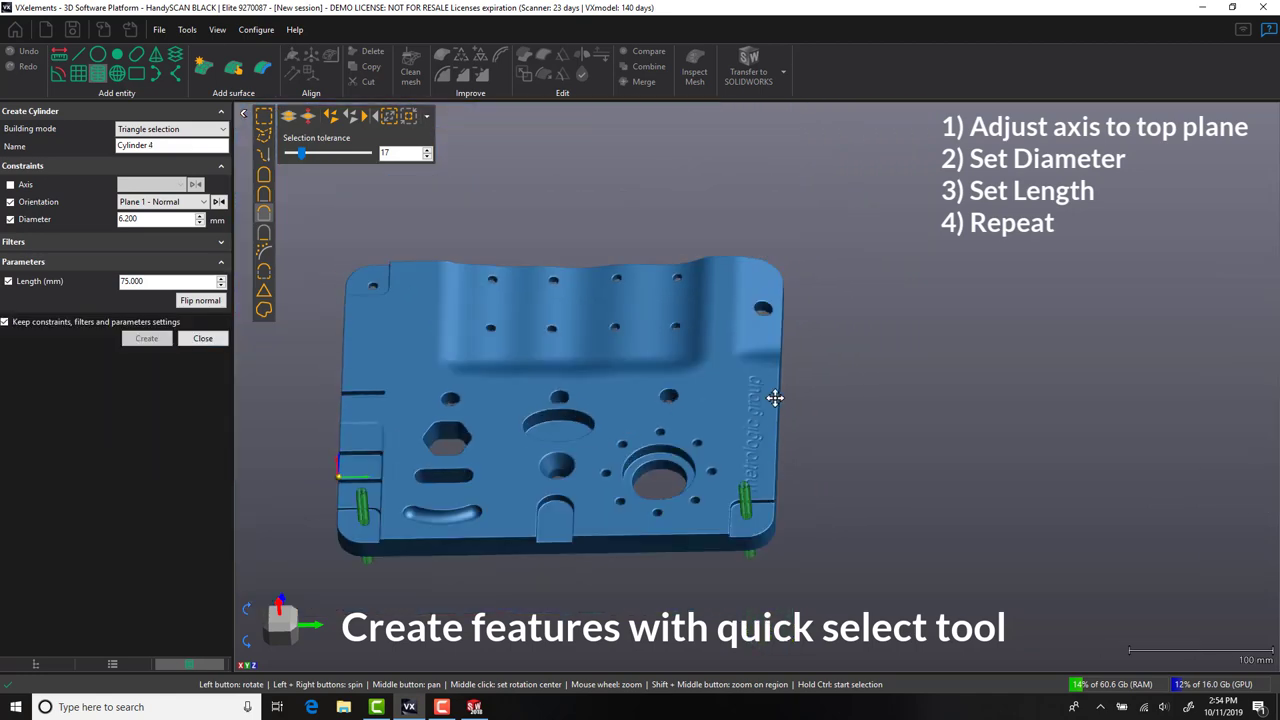
pyautogui.scroll(8, 666, 329)
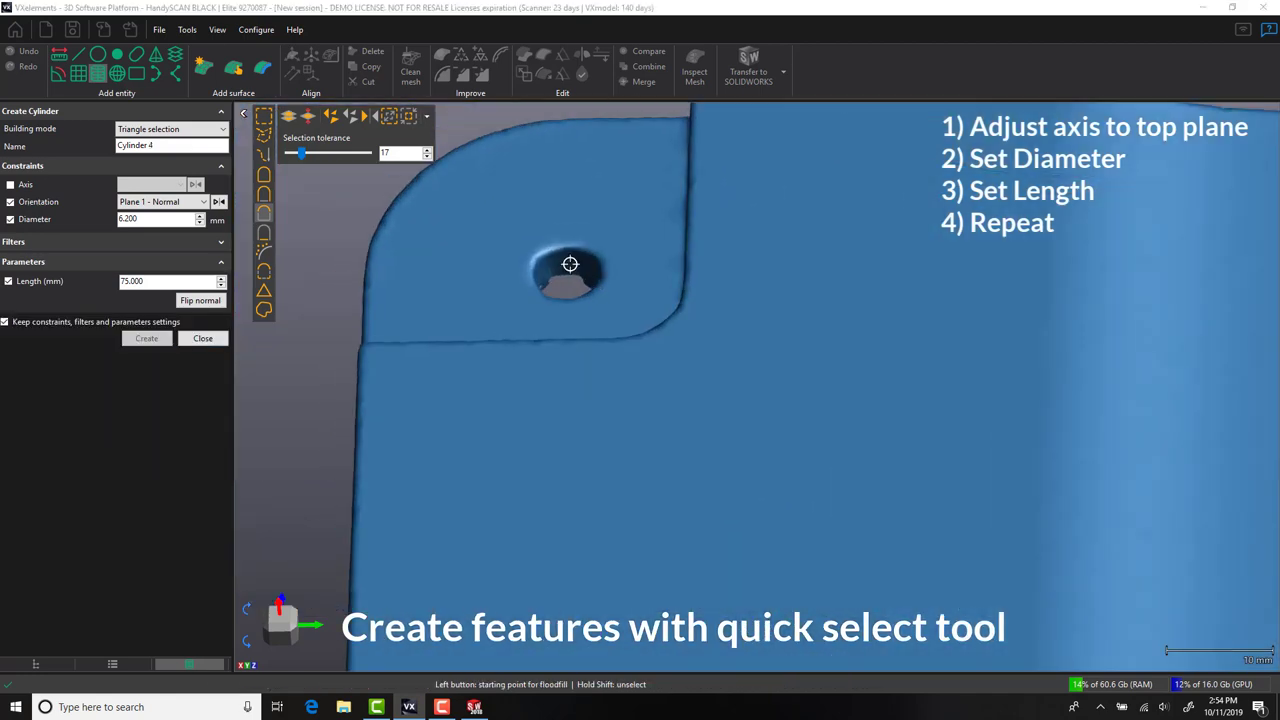
pyautogui.keyDown('ctrl'); pyautogui.click(575, 272); pyautogui.keyUp('ctrl')
pyautogui.keyDown('ctrl'); pyautogui.click(586, 276); pyautogui.keyUp('ctrl')
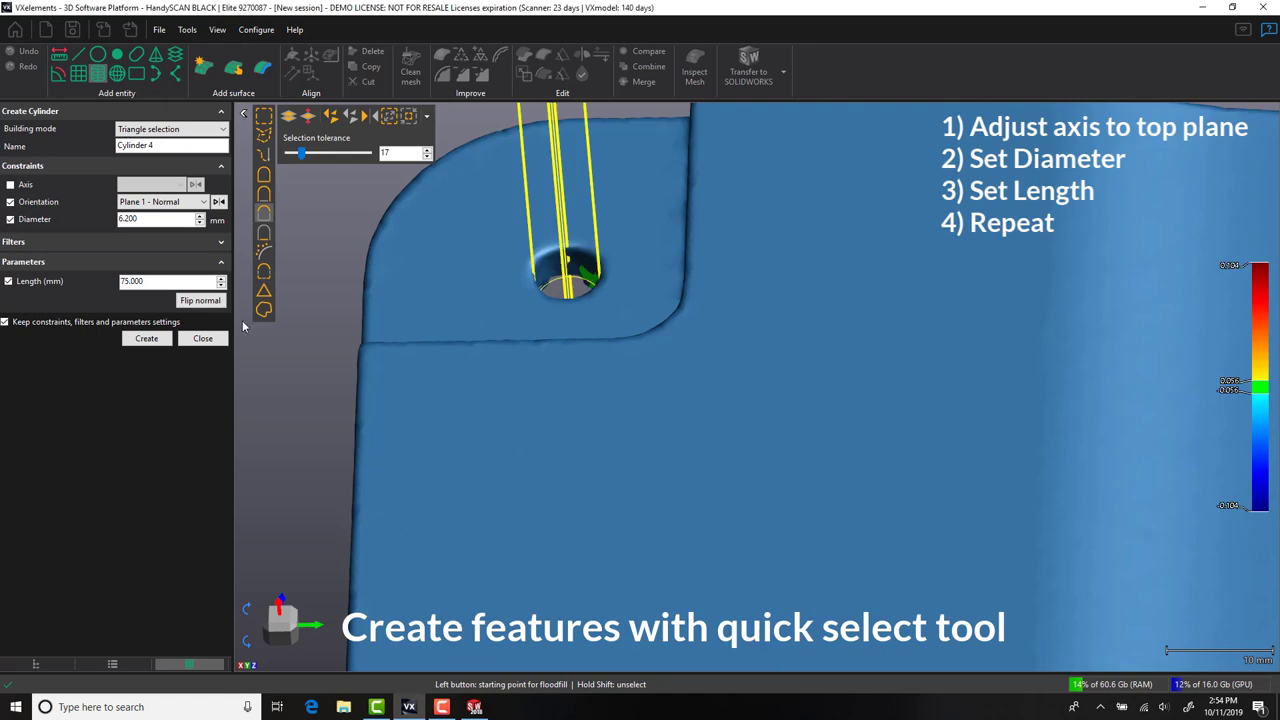
pyautogui.click(147, 451)
# Create 6.2 mm cylinders in the three upper holes of the bolt circle around the large stepped bore.
pyautogui.scroll(-4, 823, 509)
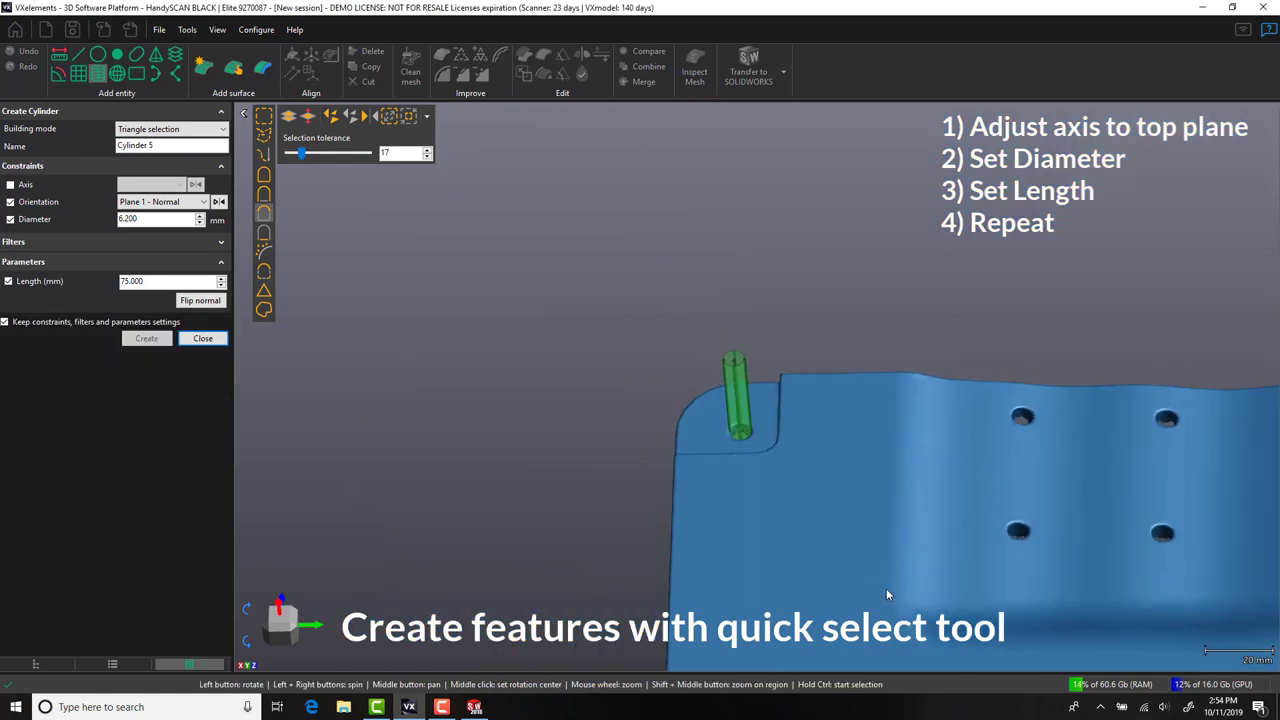
pyautogui.moveTo(889, 591); pyautogui.dragTo(680, 260, button='middle')
pyautogui.moveTo(941, 394); pyautogui.dragTo(518, 361, button='middle')
pyautogui.scroll(2, 666, 375)
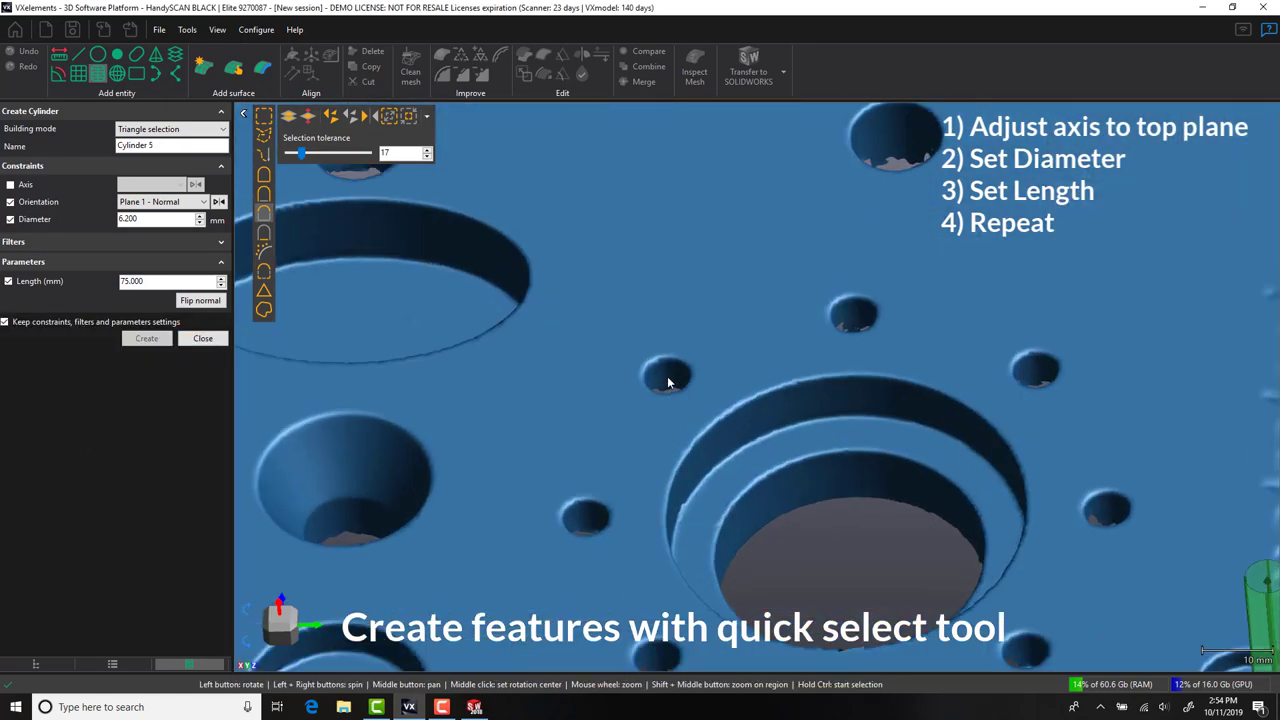
pyautogui.keyDown('ctrl'); pyautogui.click(666, 375); pyautogui.keyUp('ctrl')
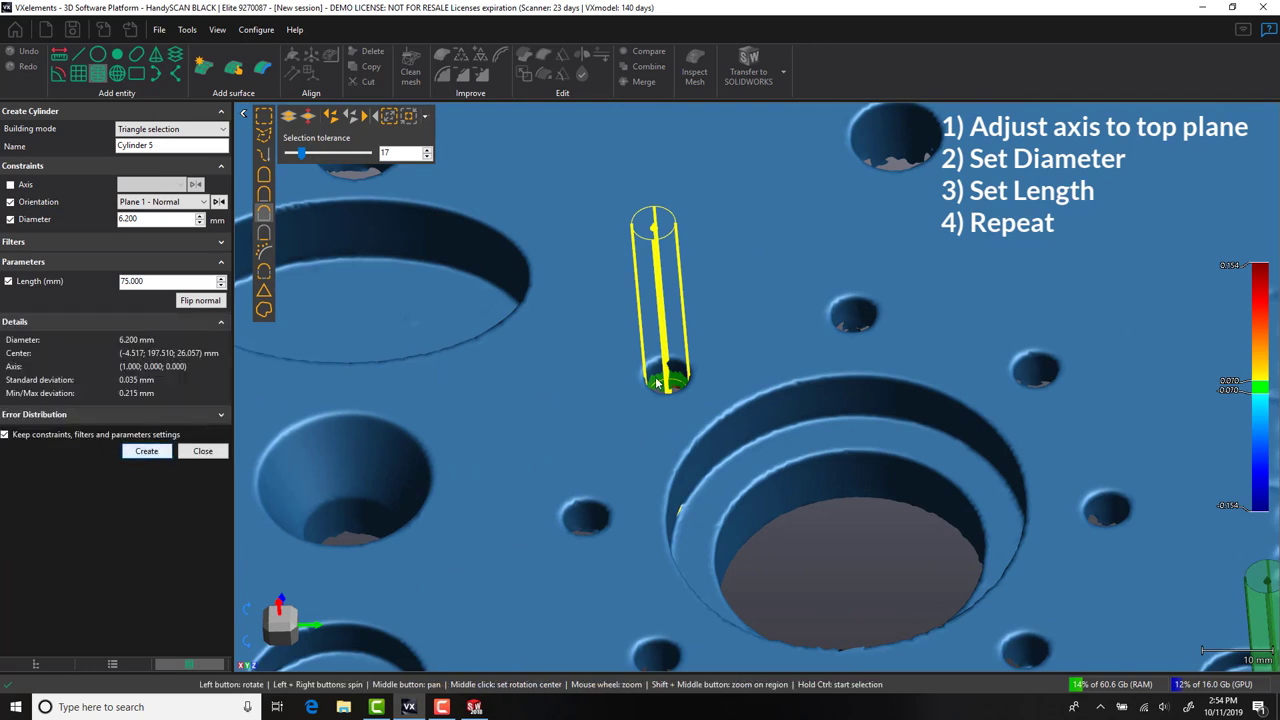
pyautogui.click(146, 451)
pyautogui.keyDown('ctrl'); pyautogui.click(852, 315); pyautogui.keyUp('ctrl')
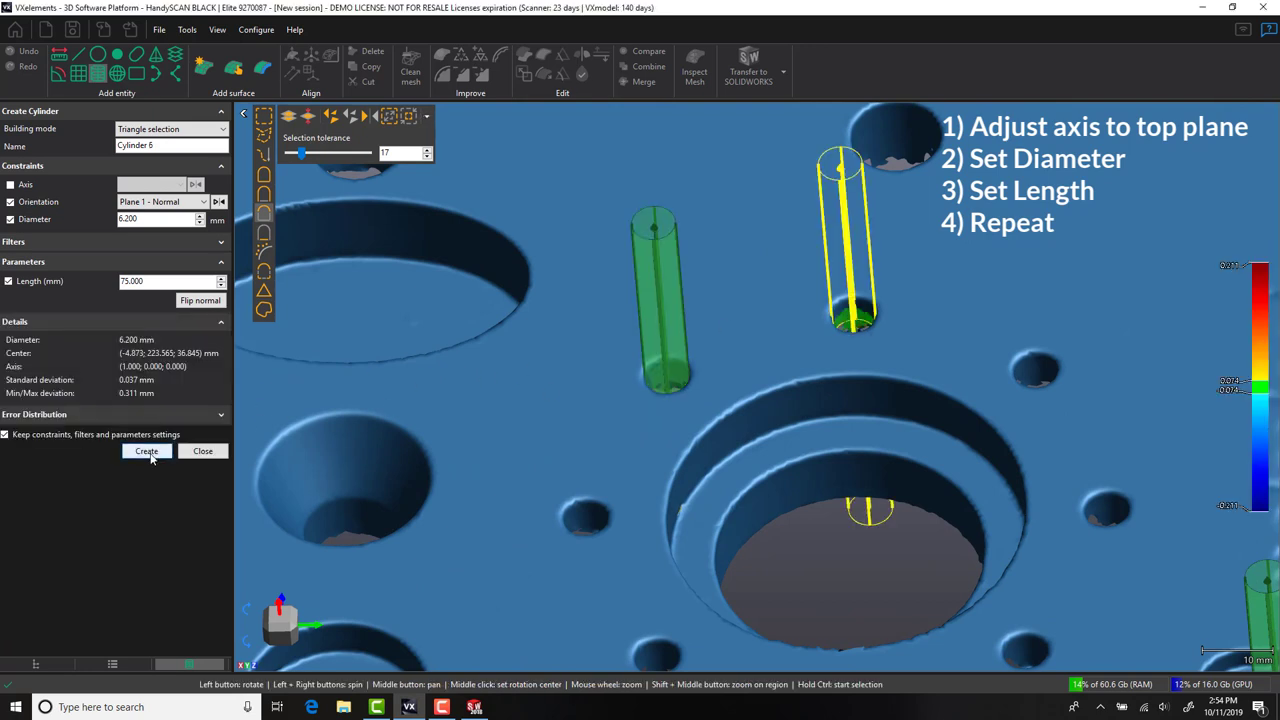
pyautogui.press('Return')
pyautogui.keyDown('ctrl'); pyautogui.click(1042, 367); pyautogui.keyUp('ctrl')
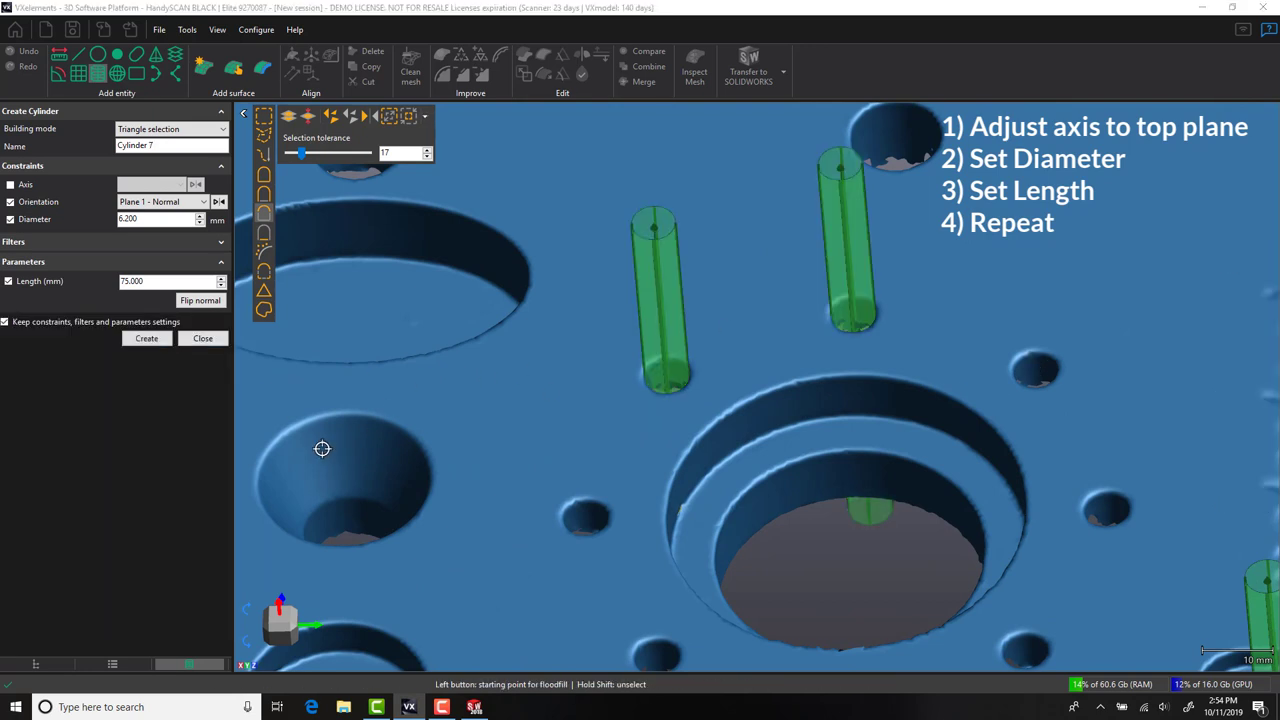
pyautogui.click(147, 453)
# Create 6.2 mm cylinders in the bolt circle's right and lower-right holes.
pyautogui.moveTo(1070, 505); pyautogui.dragTo(668, 337, button='middle')
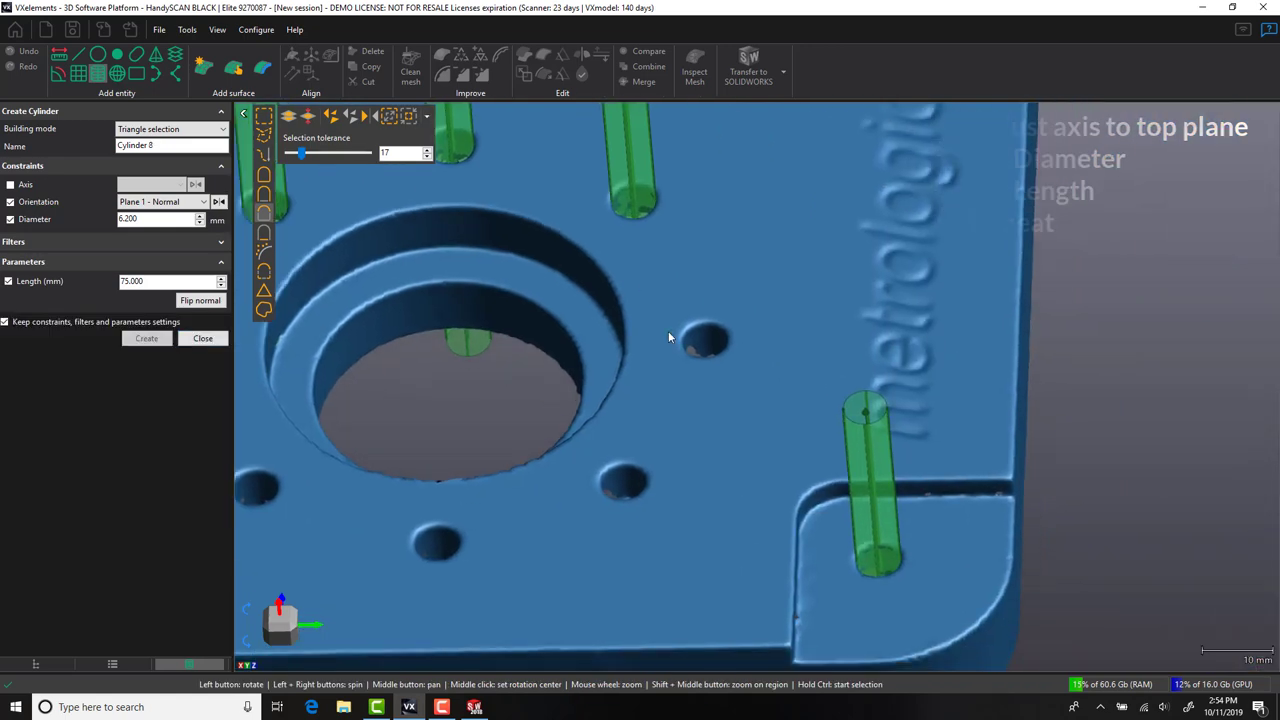
pyautogui.keyDown('ctrl'); pyautogui.click(718, 344); pyautogui.keyUp('ctrl')
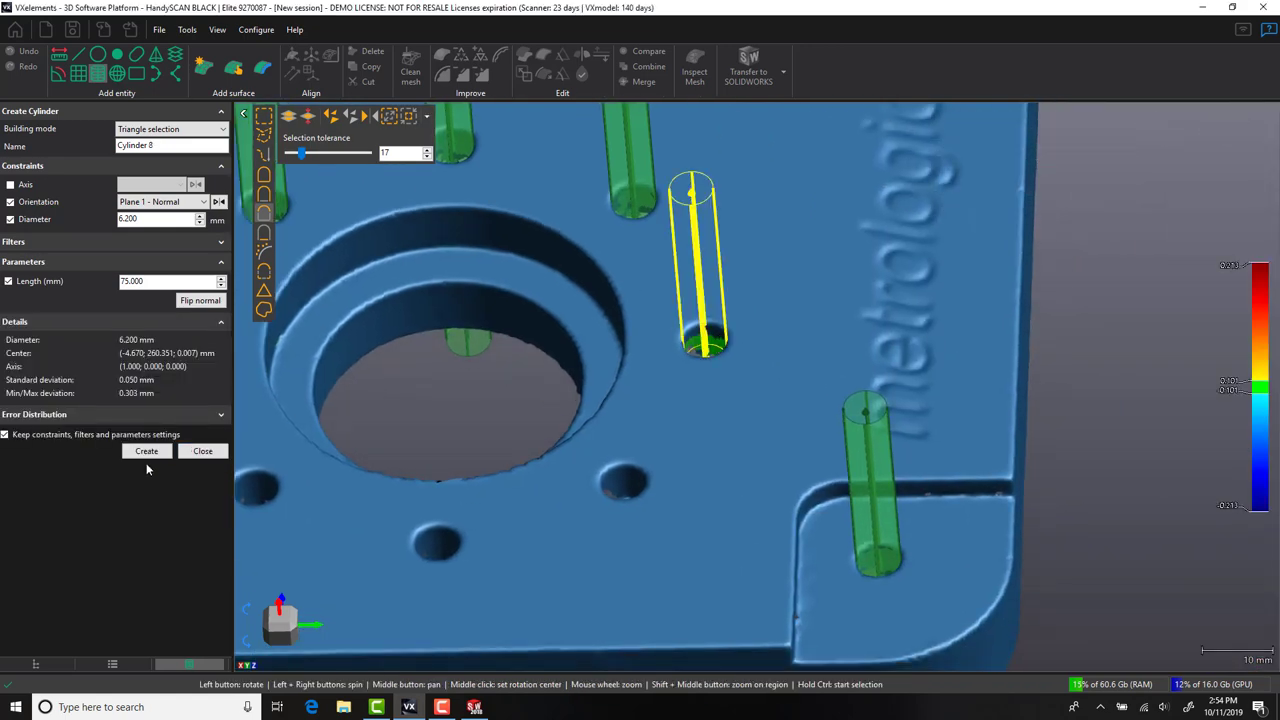
pyautogui.press('Return')
pyautogui.keyDown('ctrl'); pyautogui.click(622, 482); pyautogui.keyUp('ctrl')
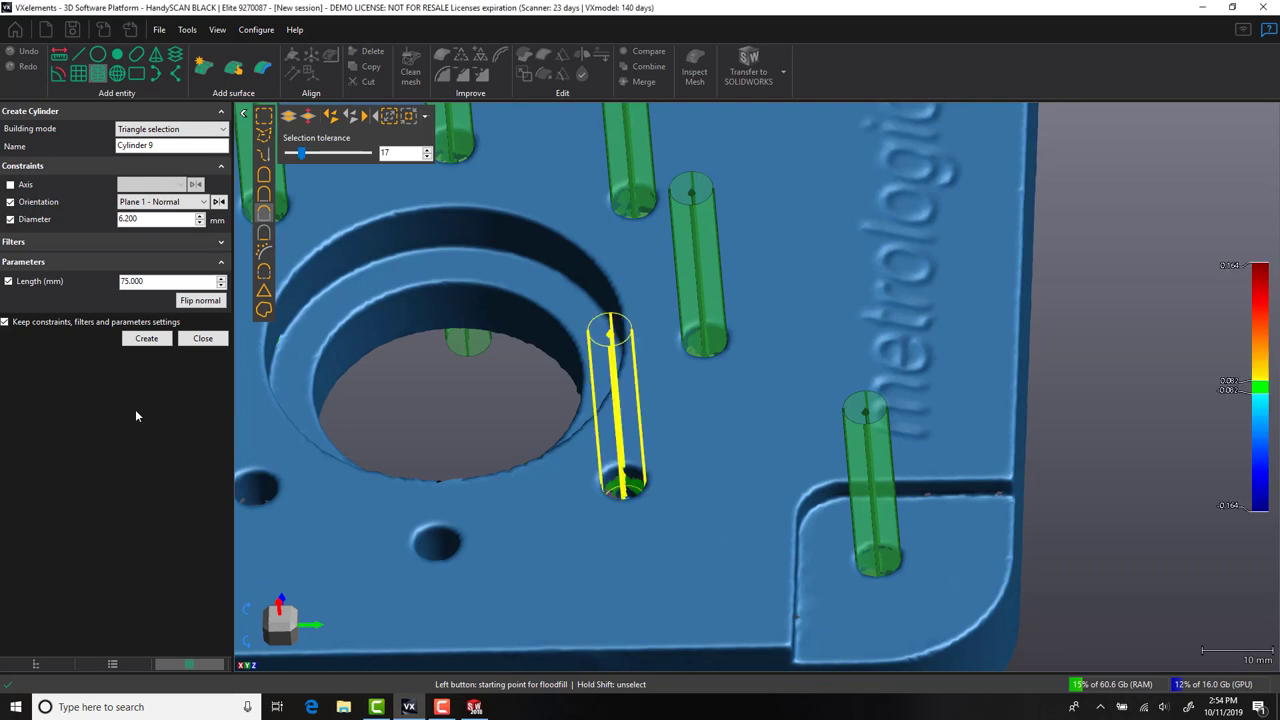
pyautogui.click(147, 452)
# Create 6.2 mm cylinders in the bolt circle's bottom, lower-left and left holes.
pyautogui.moveTo(571, 414); pyautogui.dragTo(824, 448, button='middle')
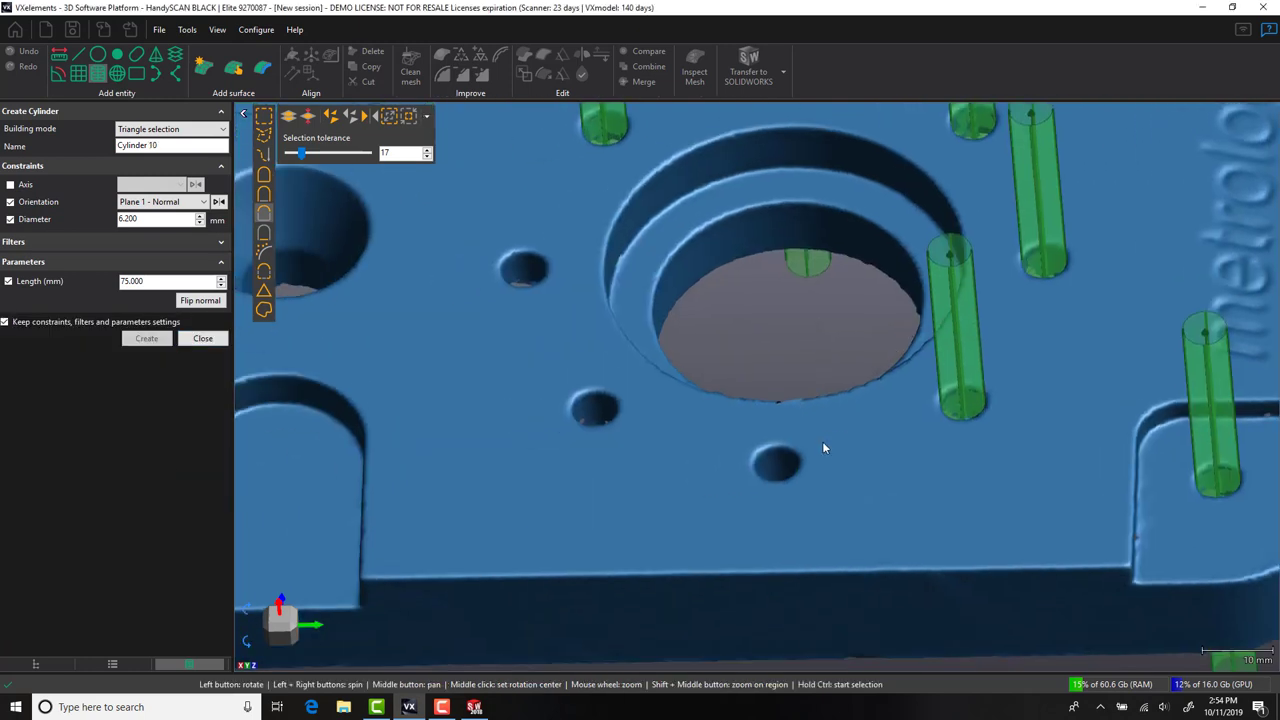
pyautogui.keyDown('ctrl'); pyautogui.click(779, 461); pyautogui.keyUp('ctrl')
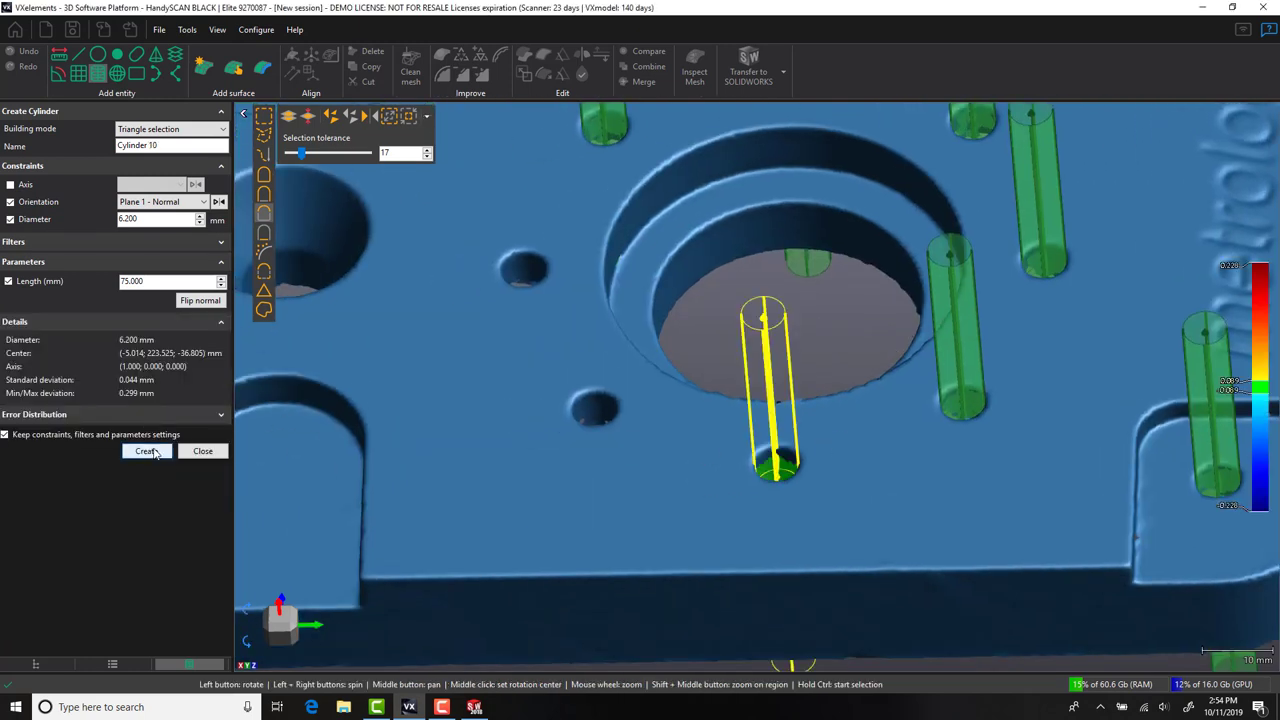
pyautogui.press('Return')
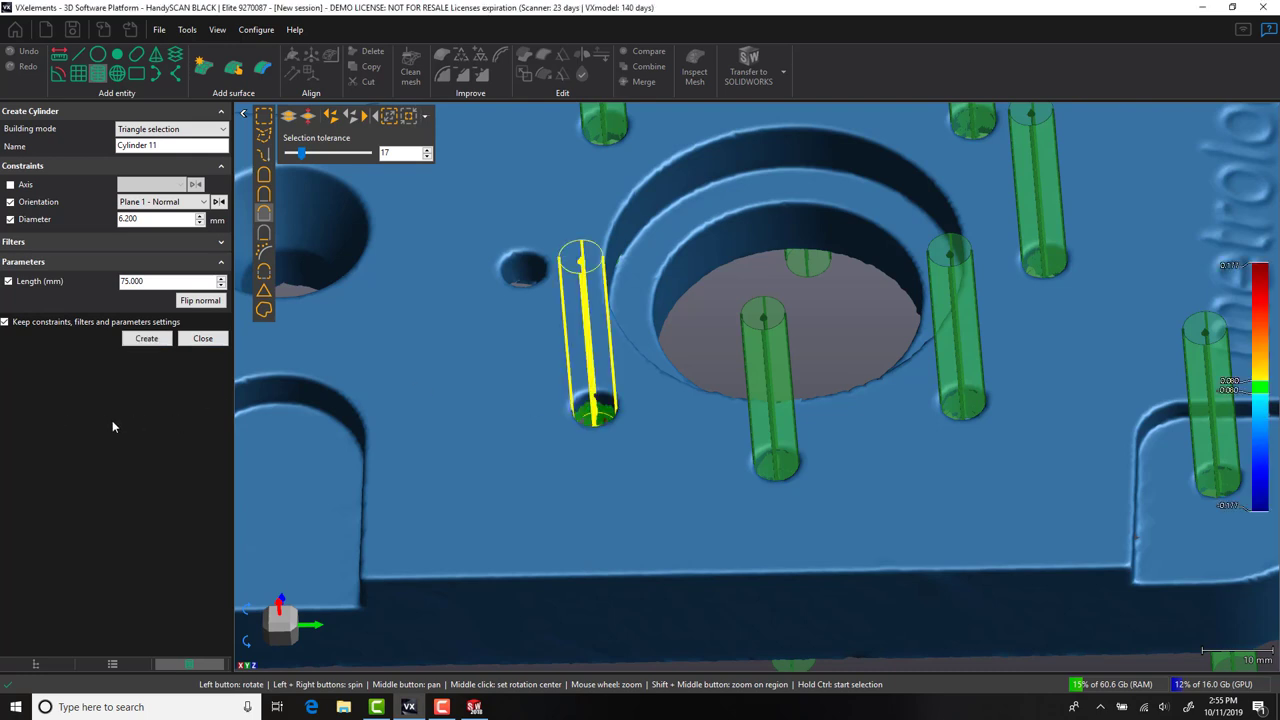
pyautogui.press('Return')
pyautogui.keyDown('ctrl'); pyautogui.click(530, 267); pyautogui.keyUp('ctrl')
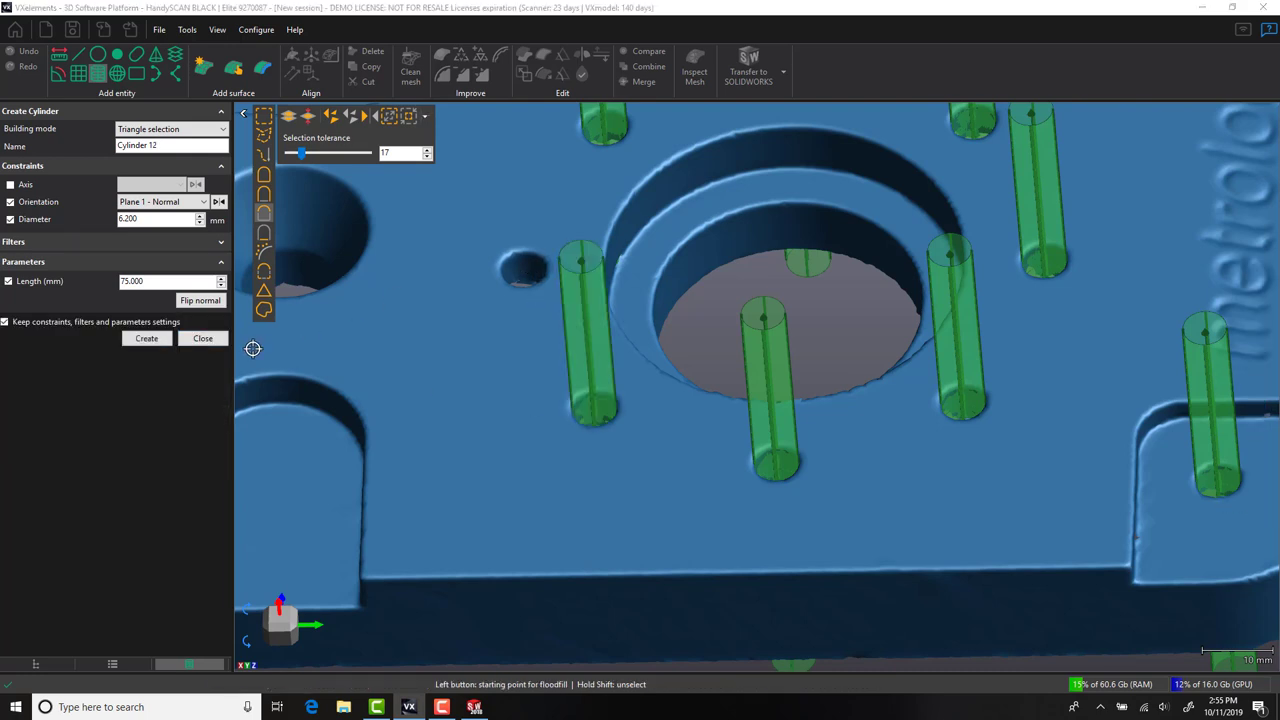
pyautogui.press('Return')
# Create a cylinder with a 12.6 mm diameter in the round hole above the hexagonal pocket.
pyautogui.scroll(-5, 793, 339)
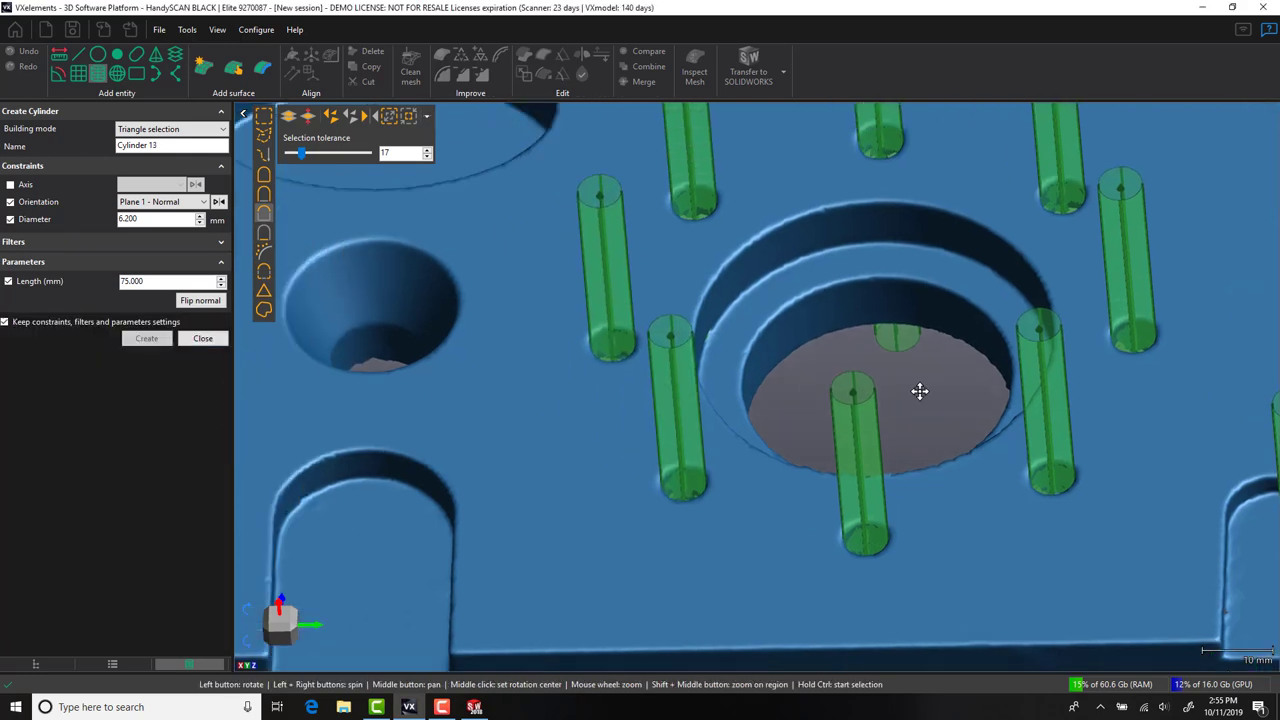
pyautogui.scroll(5, 669, 283)
pyautogui.scroll(1, 582, 349)
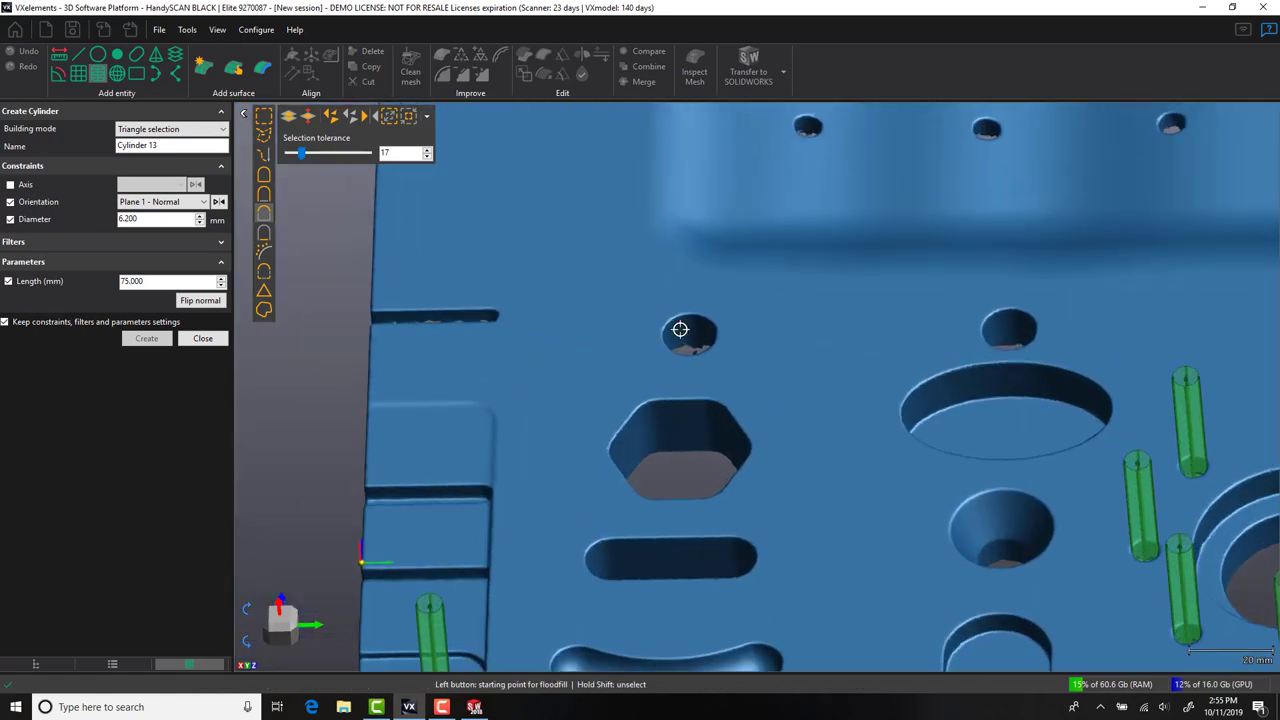
pyautogui.keyDown('ctrl'); pyautogui.click(686, 334); pyautogui.keyUp('ctrl')
pyautogui.click(22, 222)
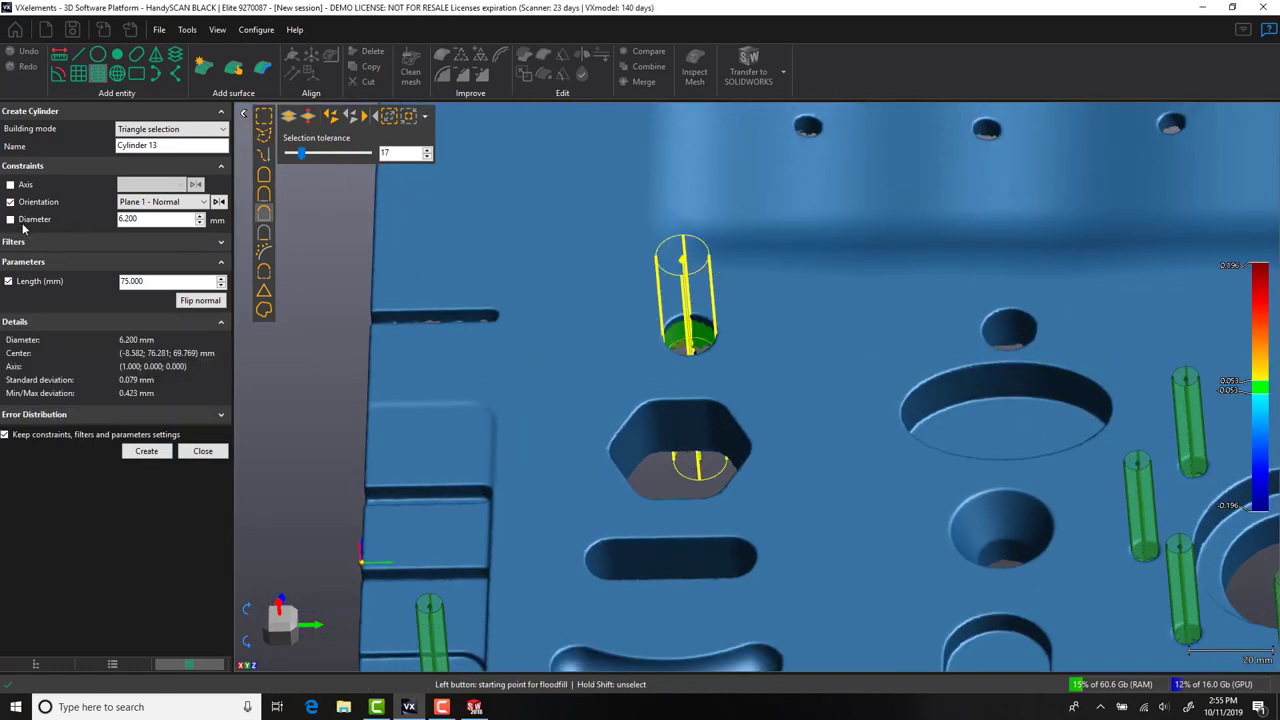
pyautogui.click(22, 224)
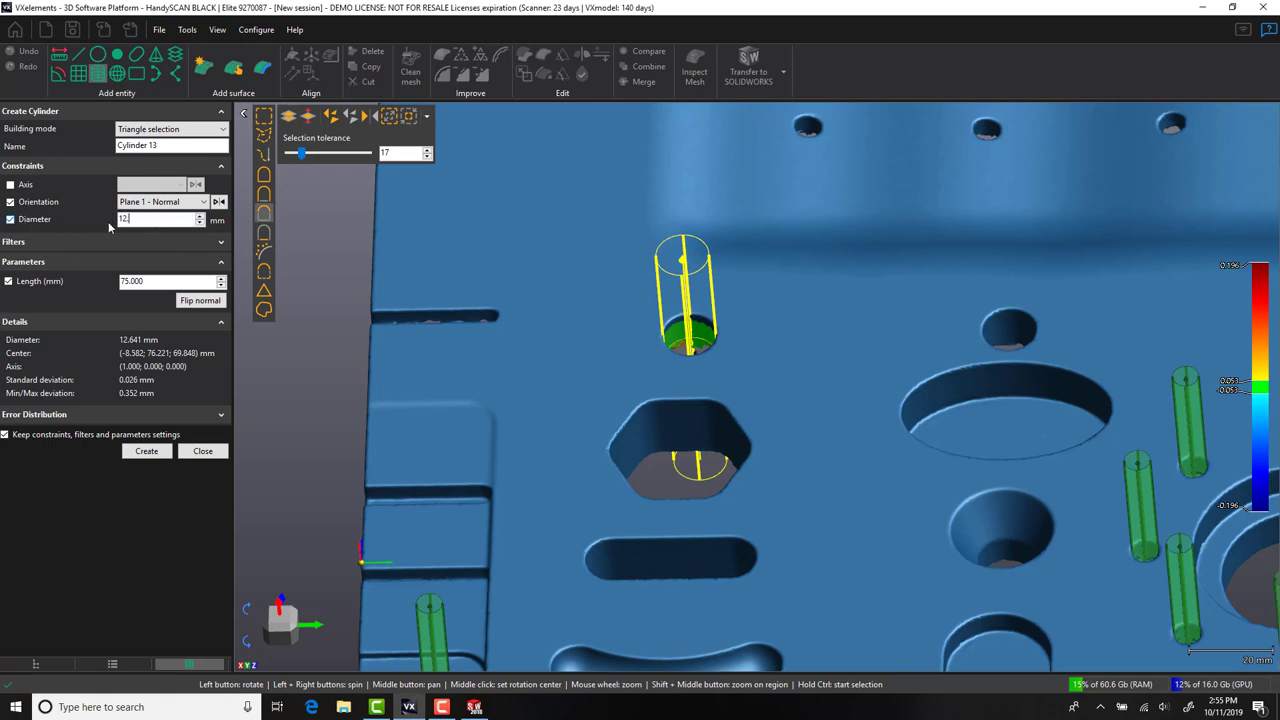
pyautogui.moveTo(945, 348); pyautogui.dragTo(591, 373, button='middle')
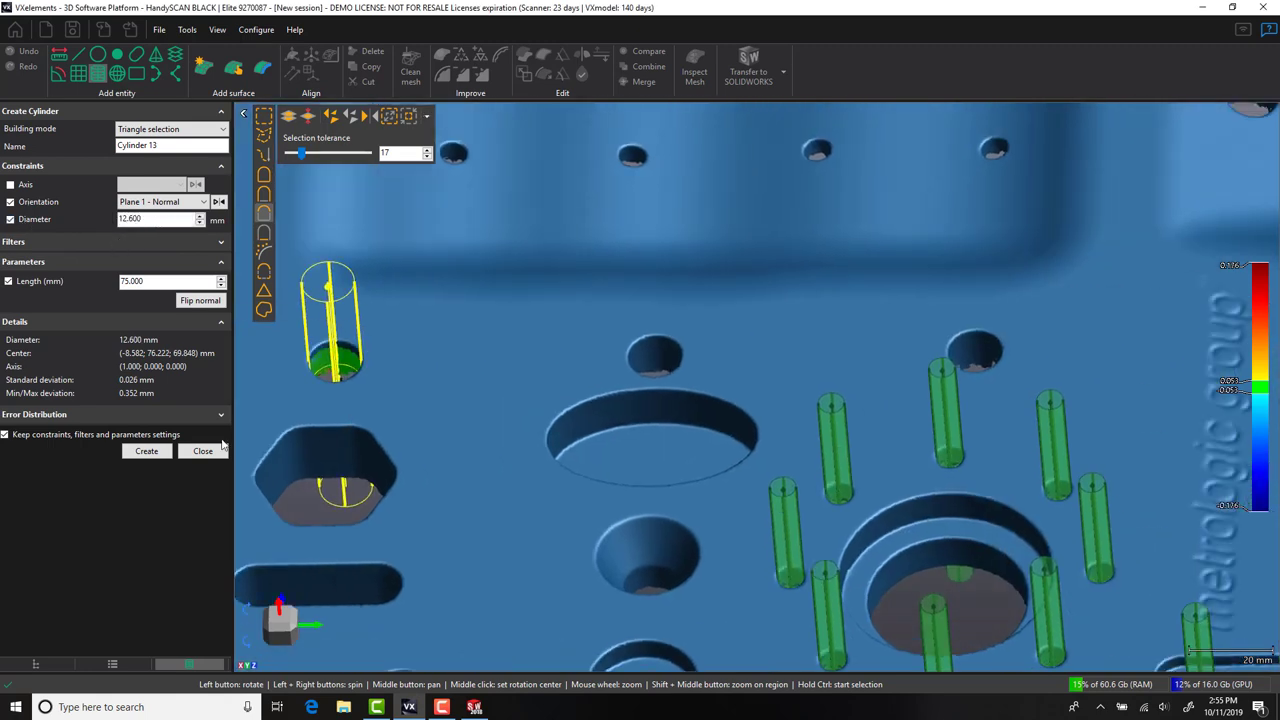
pyautogui.press('Return')
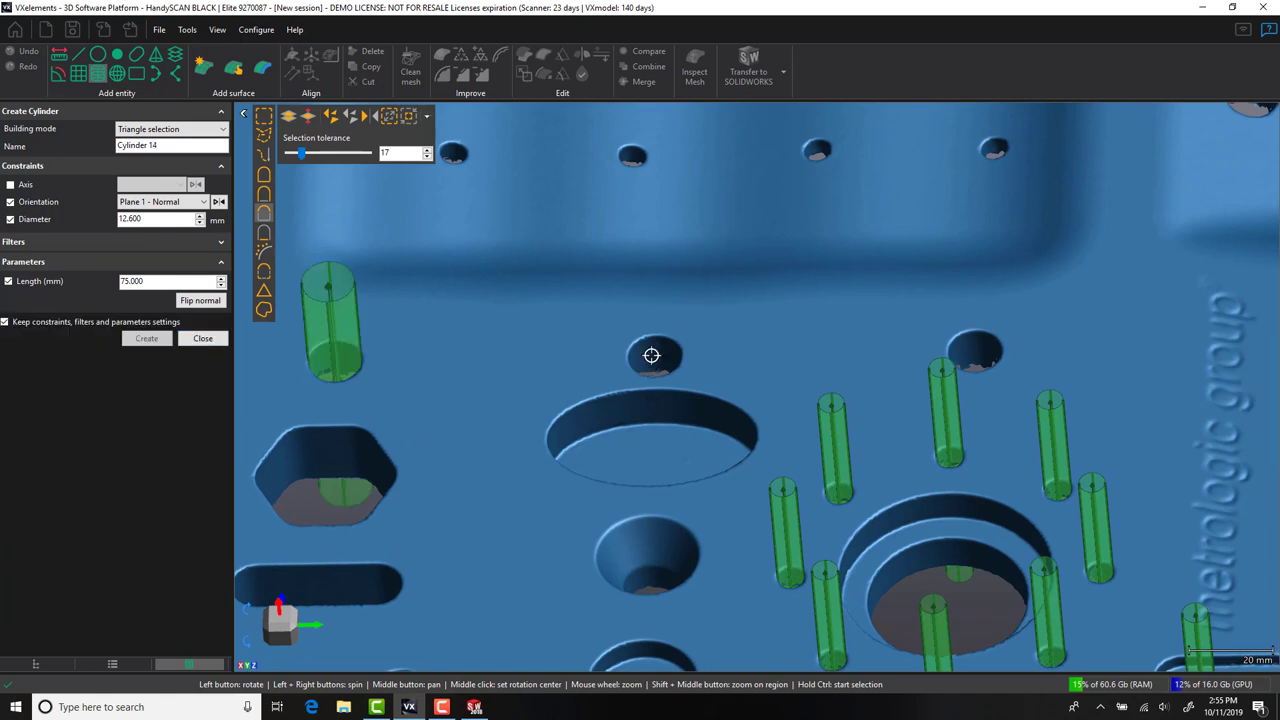
# Create 12.6 mm cylinders in the hole above the large round pocket and the hole above the bolt circle, oriented to Plane 1 - Normal.
pyautogui.keyDown('ctrl'); pyautogui.click(652, 354); pyautogui.keyUp('ctrl')
pyautogui.click(146, 451)
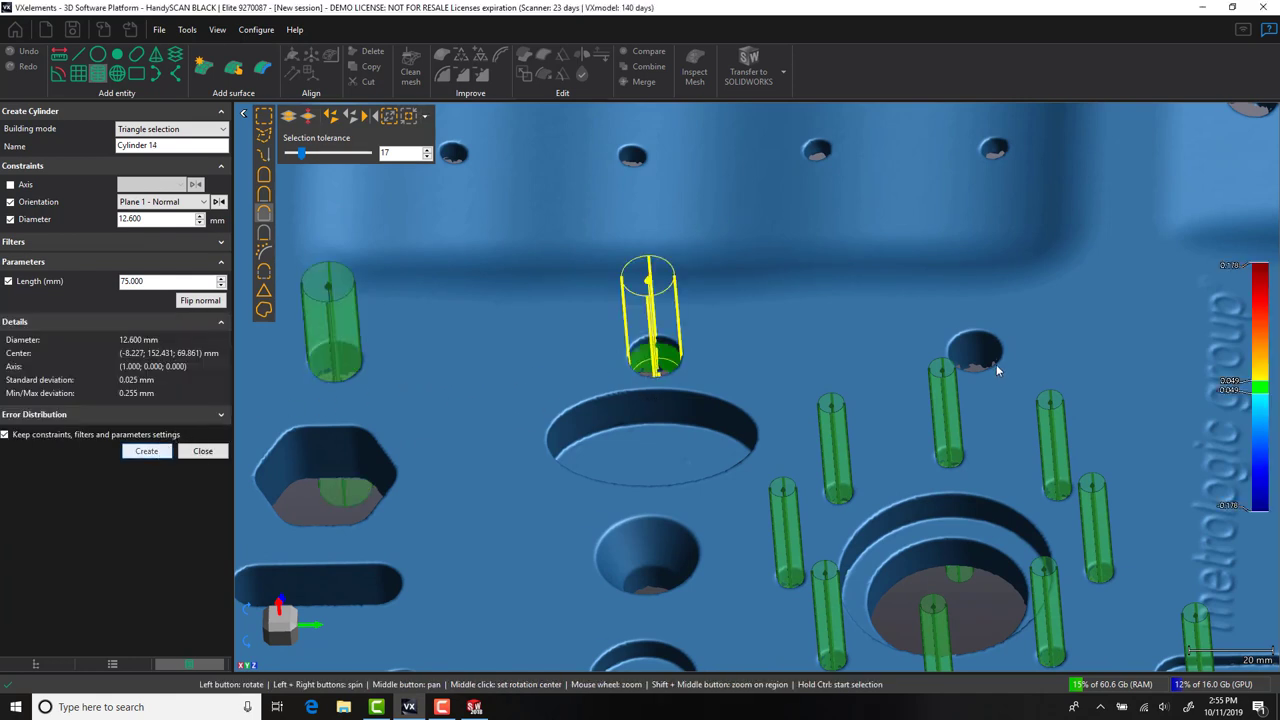
pyautogui.keyDown('ctrl'); pyautogui.click(980, 352); pyautogui.keyUp('ctrl')
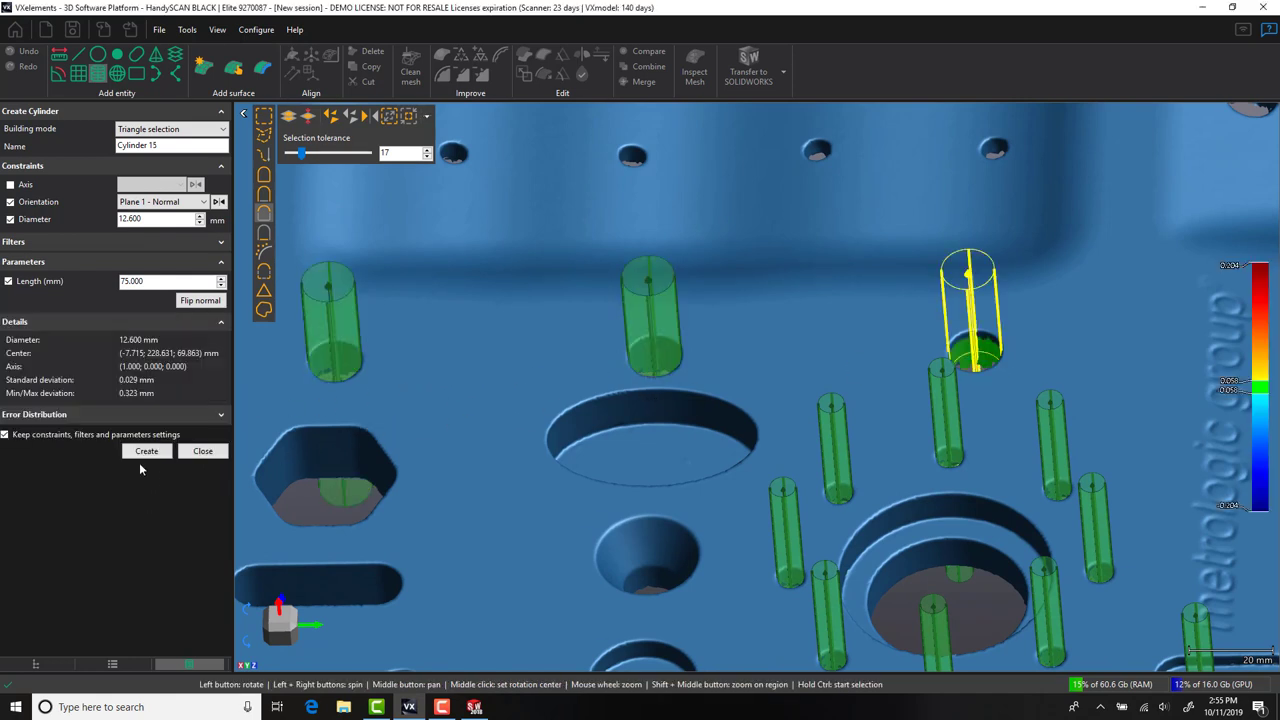
pyautogui.press('Return')
# Create a 12.6 mm cylinder in the plate's upper-right corner hole with the orientation constraint turned off.
pyautogui.scroll(-5, 719, 432)
pyautogui.scroll(10, 697, 428)
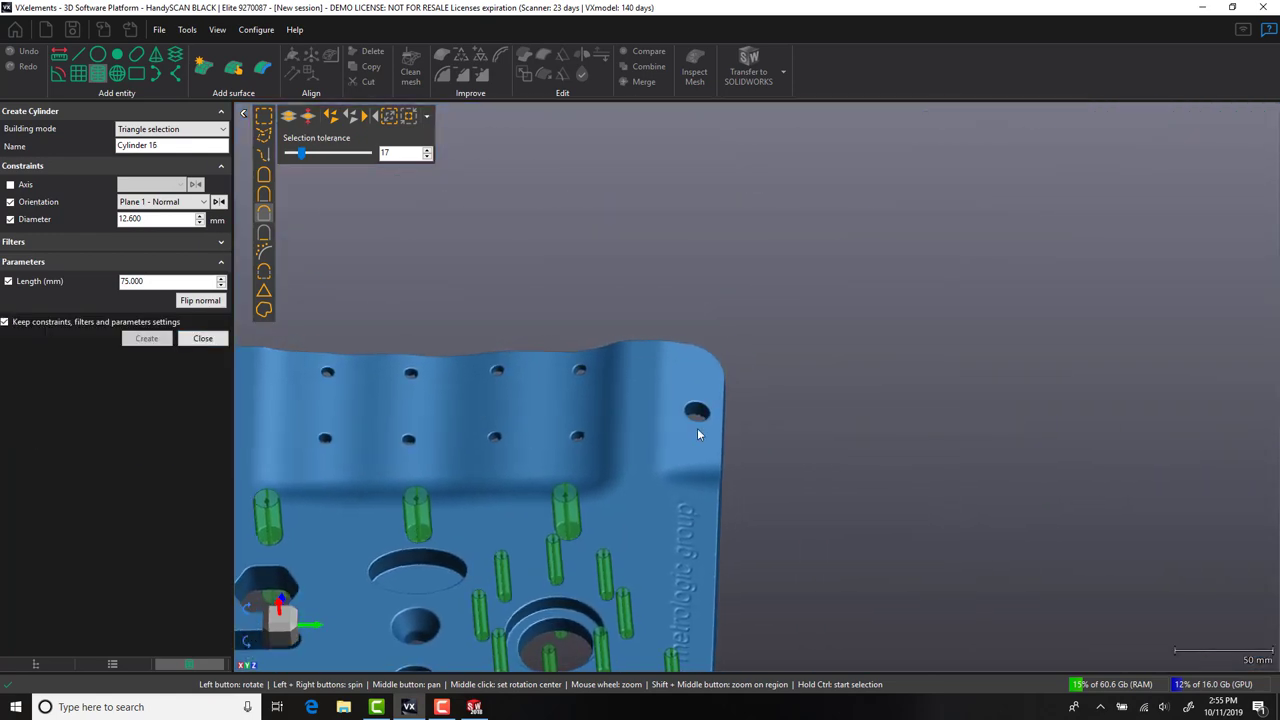
pyautogui.scroll(2, 690, 394)
pyautogui.keyDown('ctrl'); pyautogui.click(663, 357); pyautogui.keyUp('ctrl')
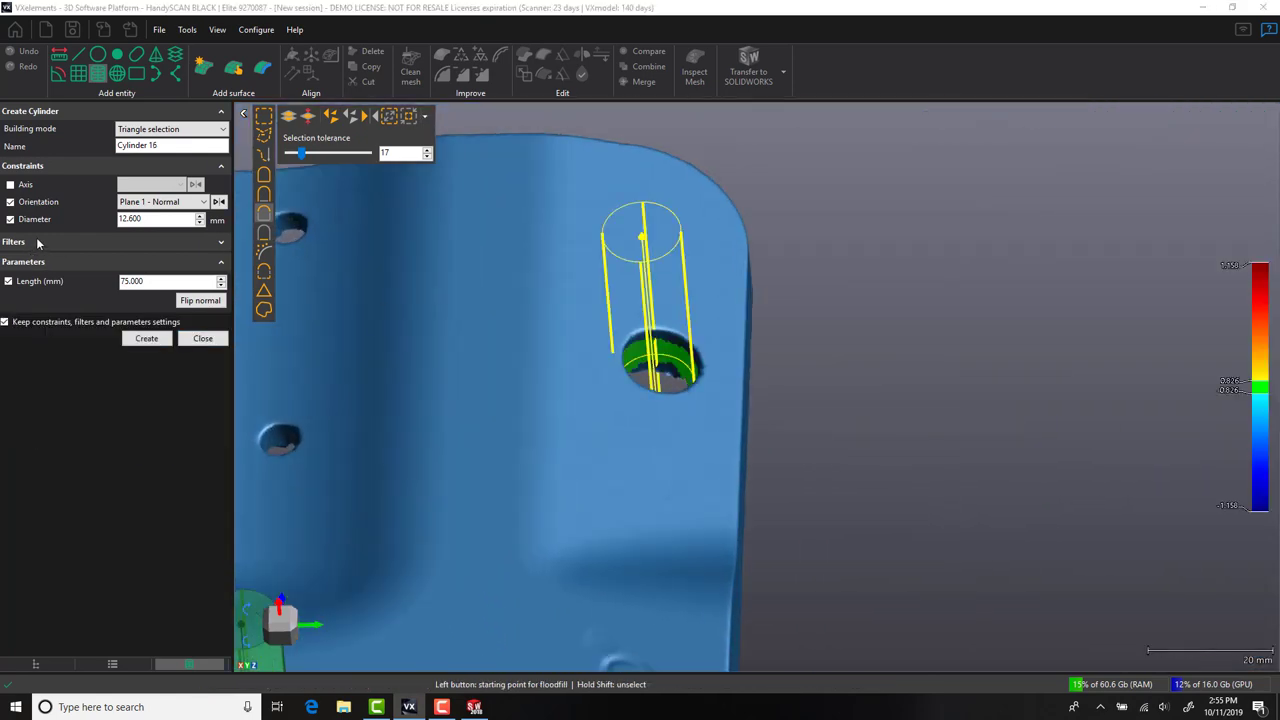
pyautogui.click(11, 202)
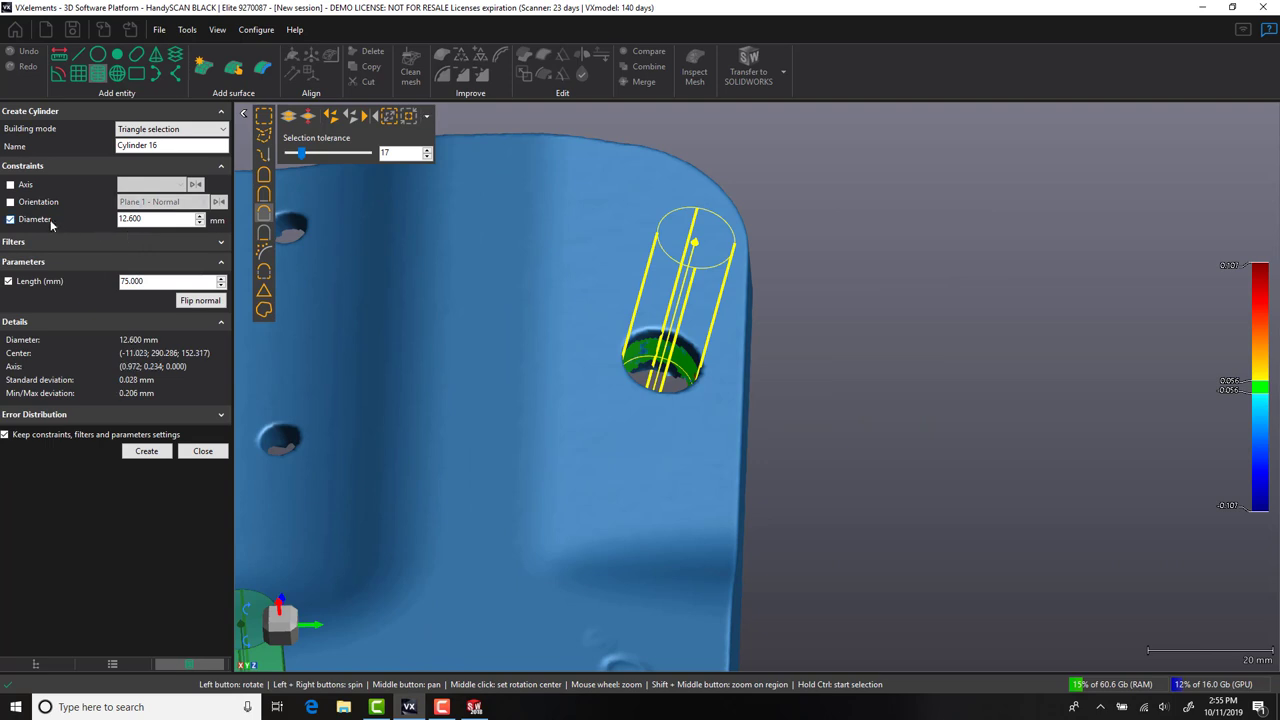
# Create a cylinder with a 6.2 mm diameter in the upper-left hole of the contoured area's two-row hole grid.
pyautogui.scroll(-3, 558, 464)
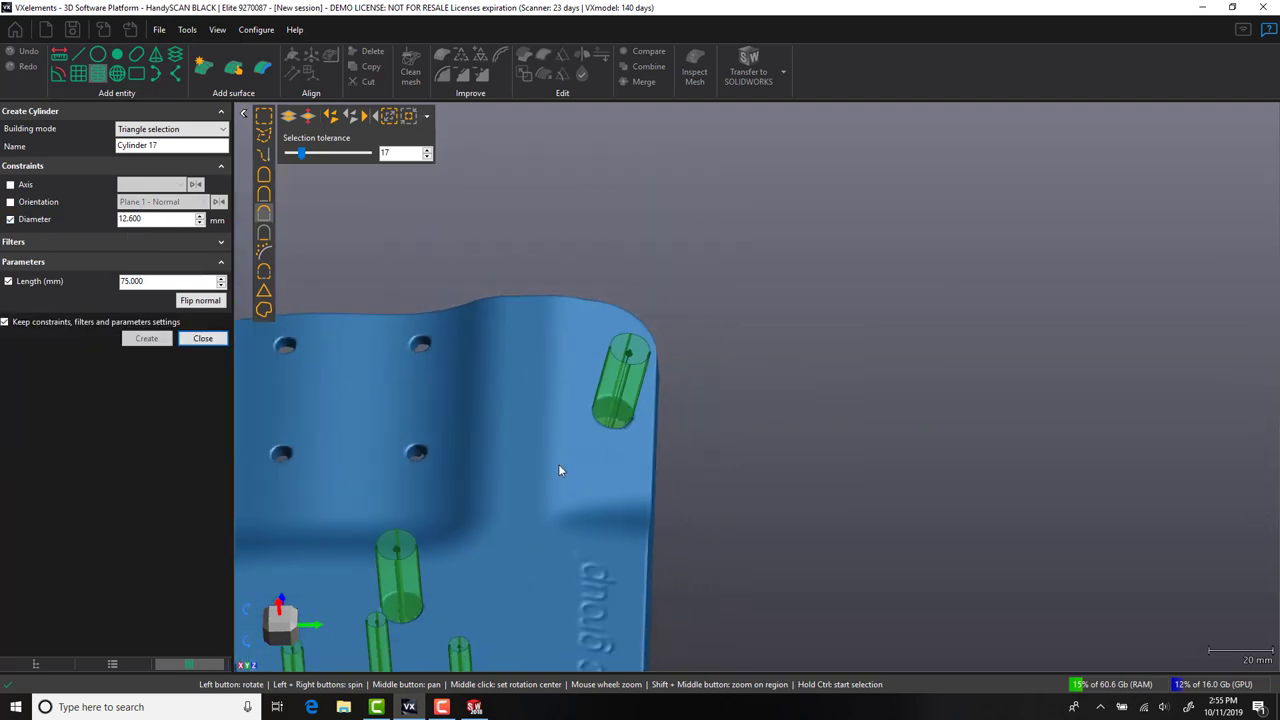
pyautogui.moveTo(558, 464); pyautogui.dragTo(748, 362, button='middle')
pyautogui.scroll(4, 760, 335)
pyautogui.scroll(1, 766, 326)
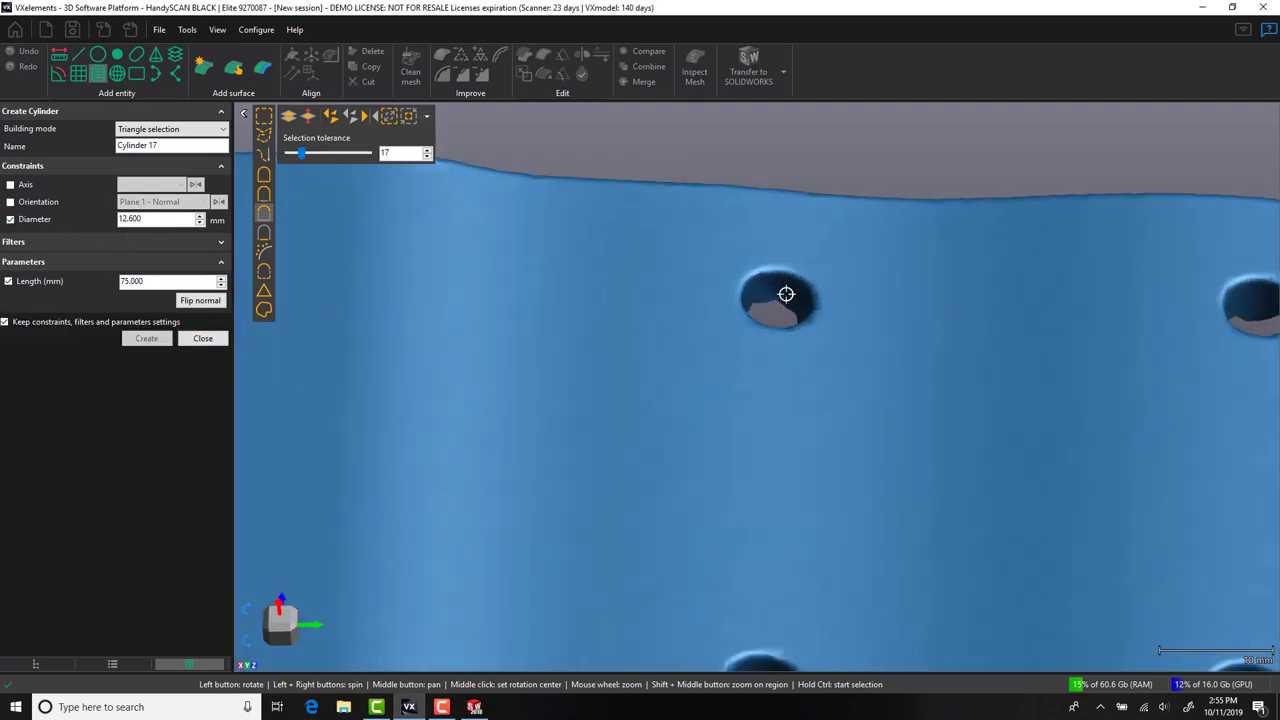
pyautogui.keyDown('ctrl'); pyautogui.click(786, 294); pyautogui.keyUp('ctrl')
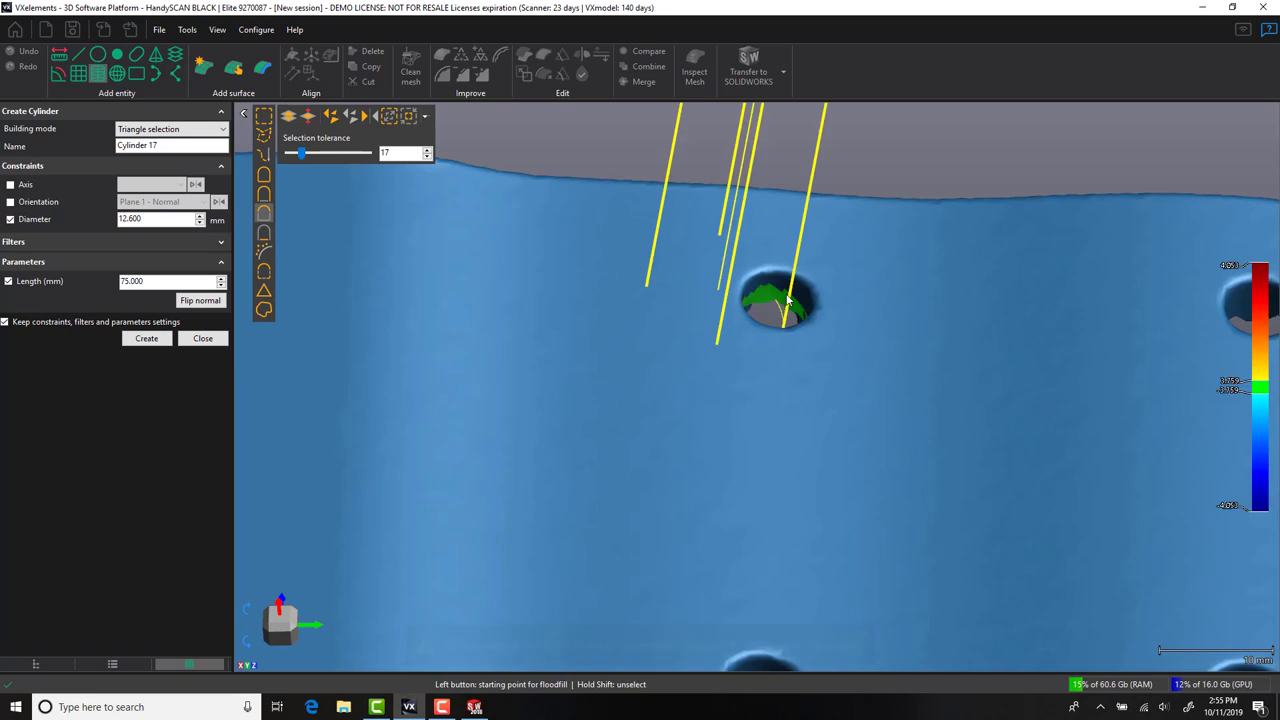
pyautogui.click(10, 219)
pyautogui.click(40, 219)
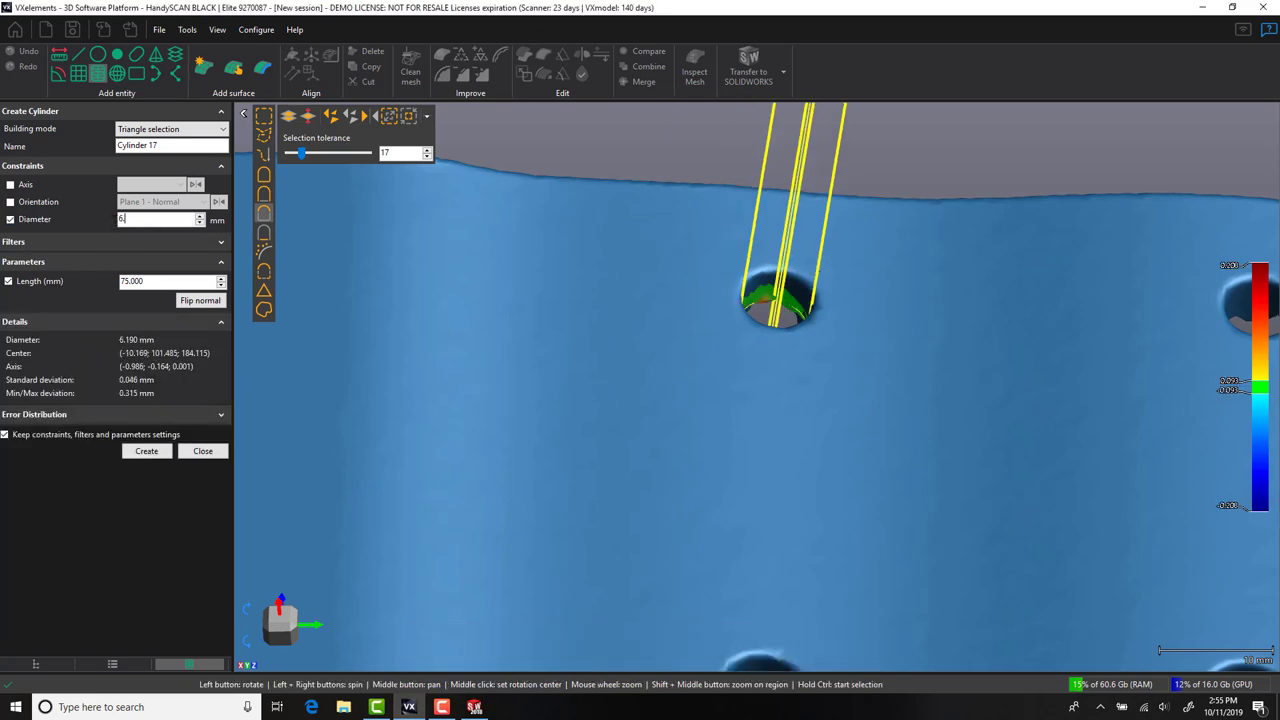
pyautogui.write('.2')
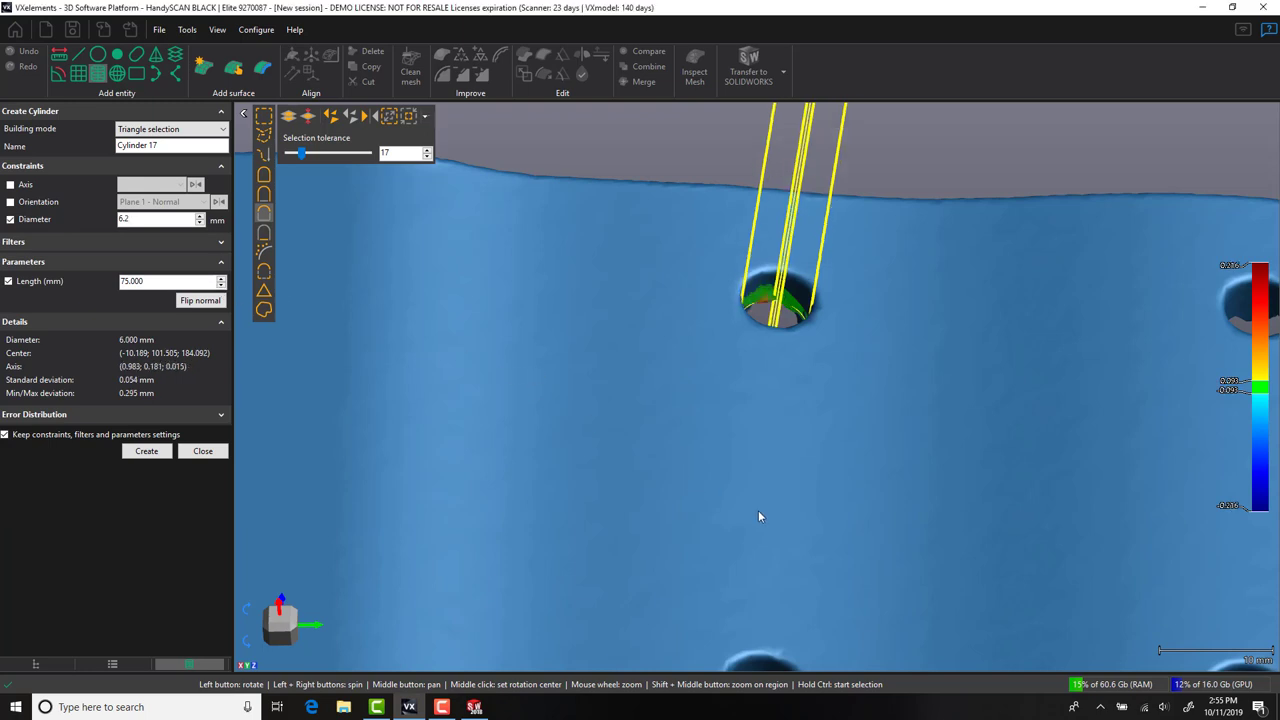
pyautogui.moveTo(759, 514); pyautogui.dragTo(722, 343, button='middle')
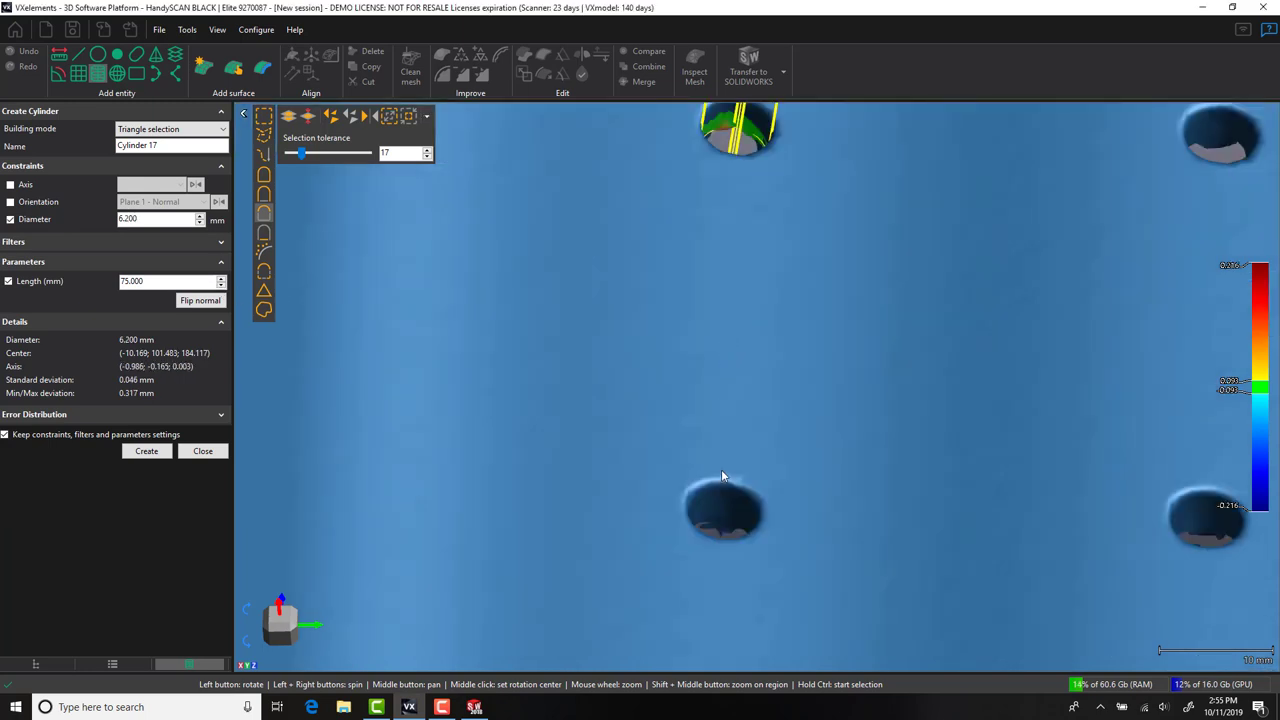
pyautogui.scroll(-5, 722, 477)
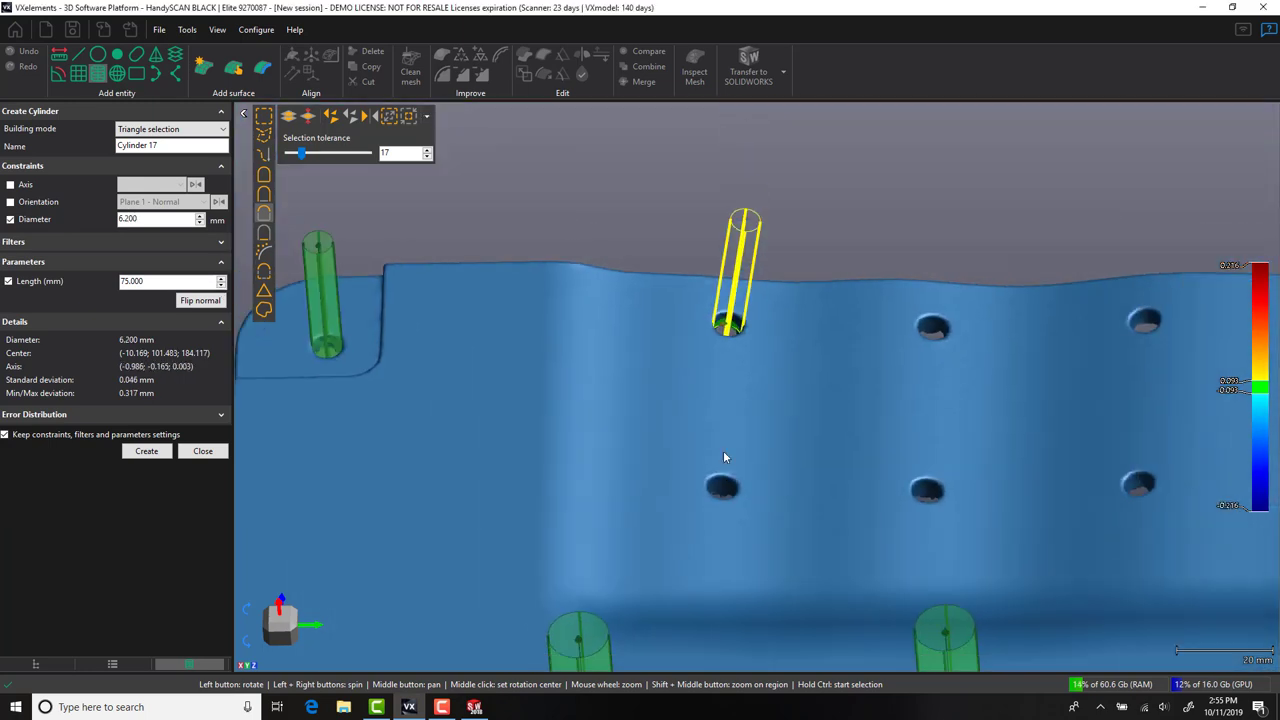
pyautogui.click(158, 458)
# Create 6.2 mm cylinders in the contoured area's lower-left hole and in both holes of the second column.
pyautogui.scroll(5, 722, 477)
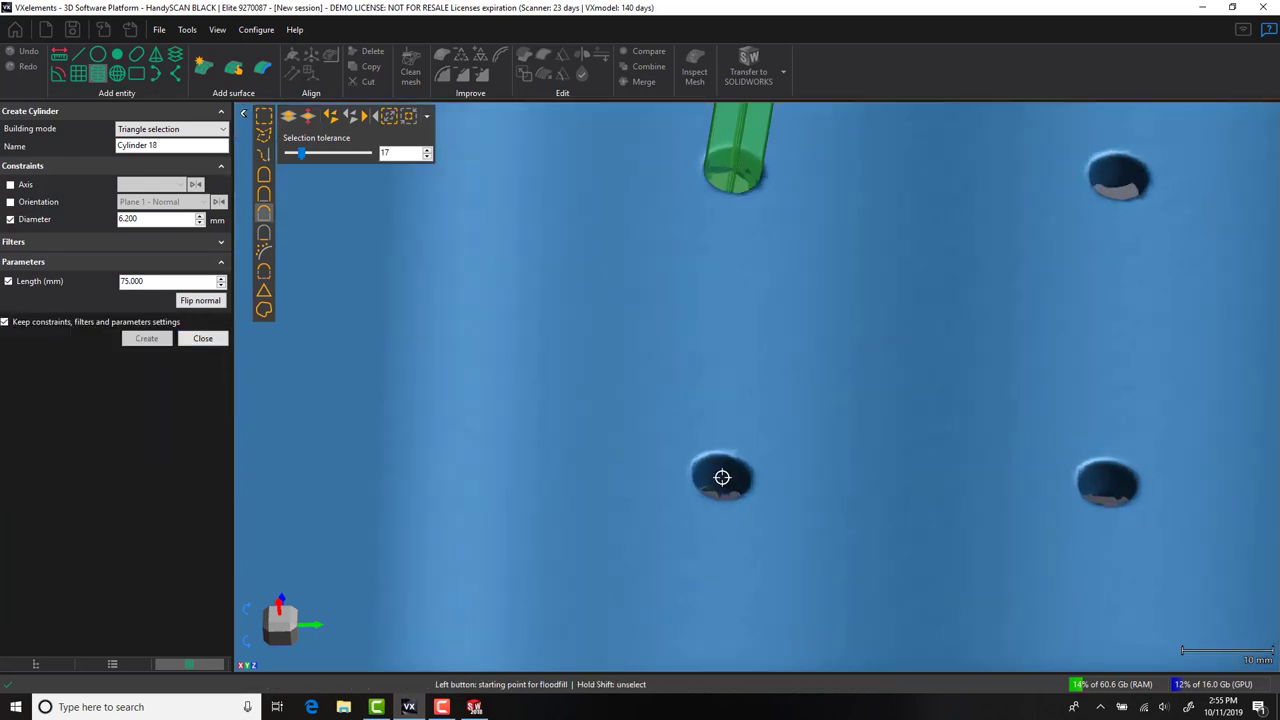
pyautogui.click(722, 477)
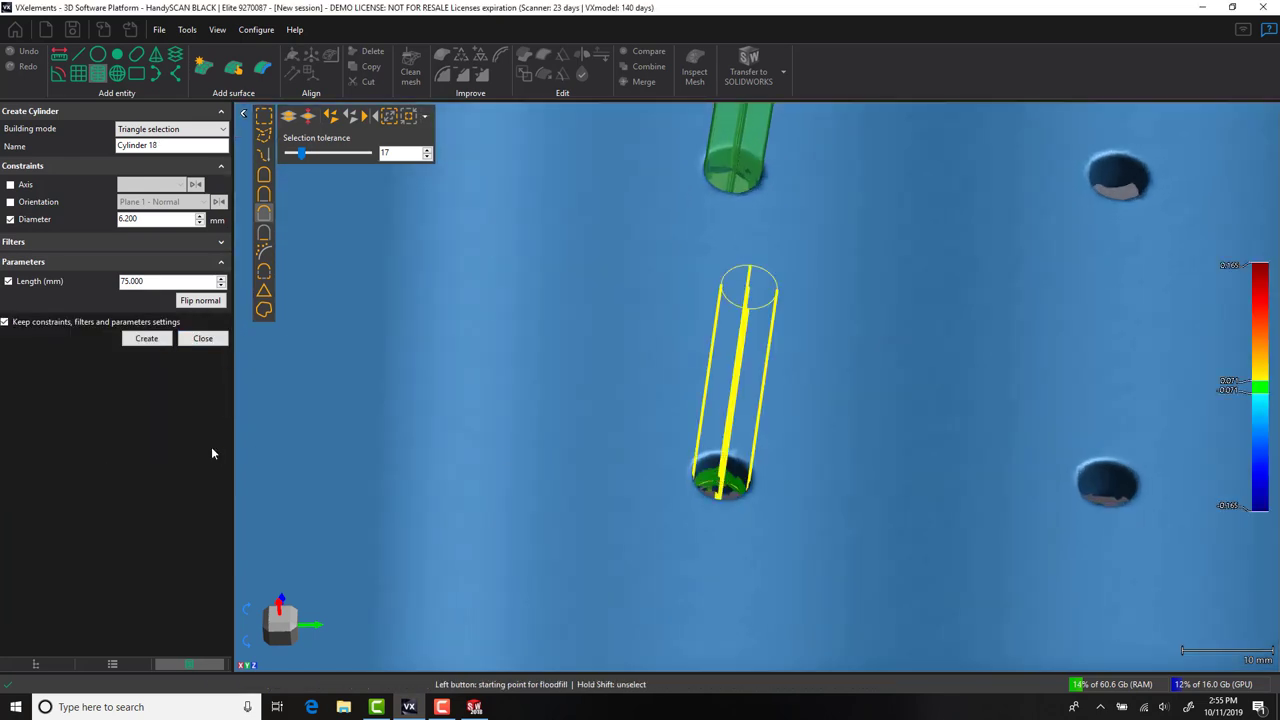
pyautogui.press('Return')
pyautogui.click(1090, 483)
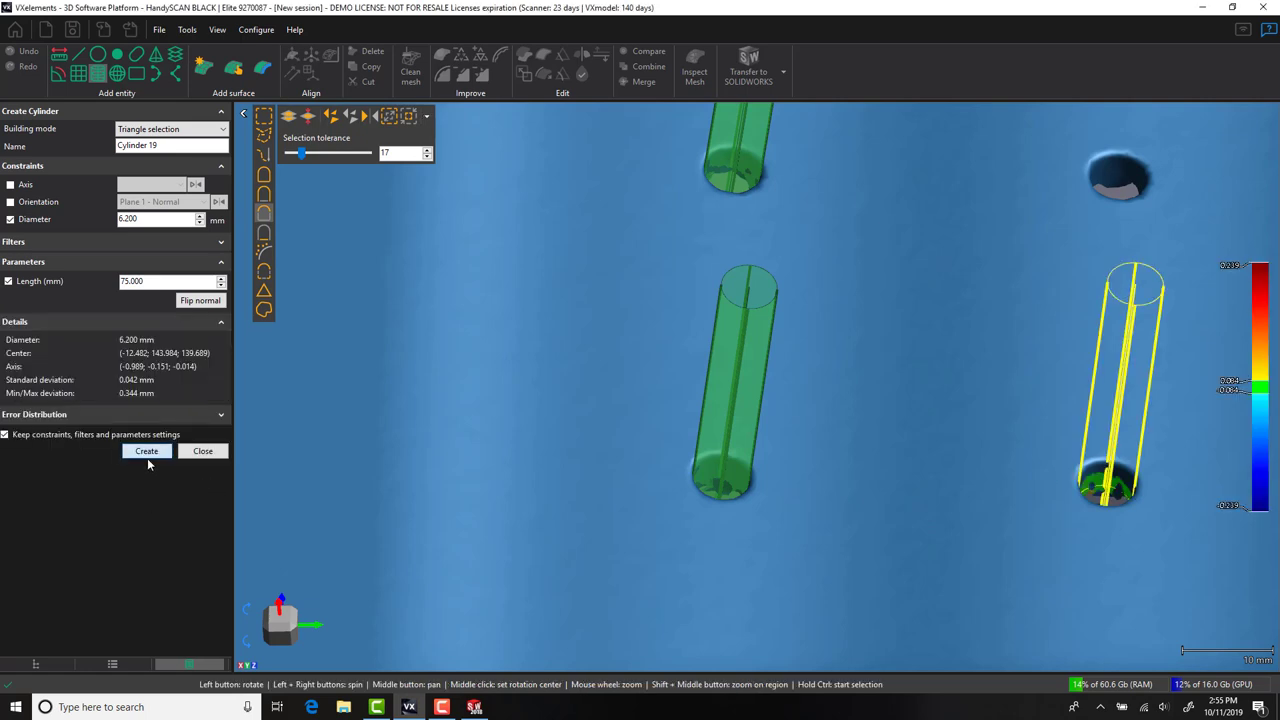
pyautogui.click(147, 455)
pyautogui.moveTo(1174, 284); pyautogui.dragTo(994, 487, button='middle')
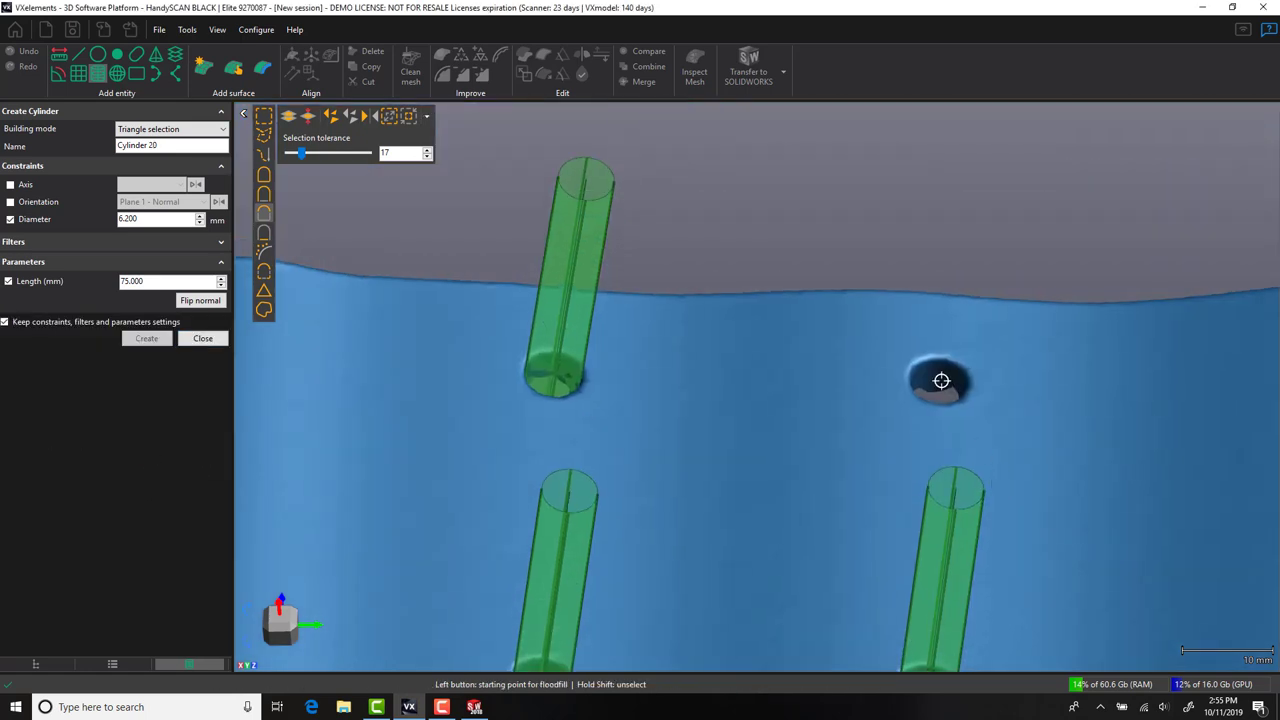
pyautogui.keyDown('ctrl'); pyautogui.click(940, 381); pyautogui.keyUp('ctrl')
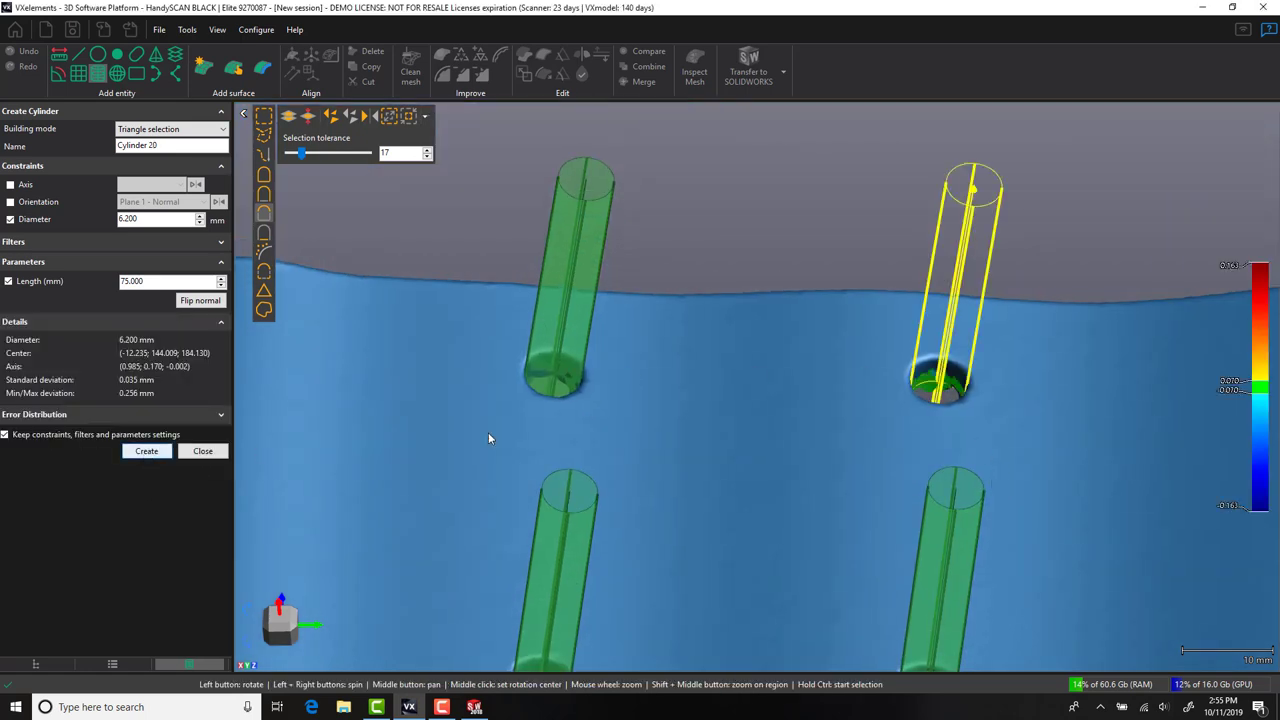
pyautogui.click(146, 451)
# Raise the selection tolerance to 19 and create 6.2 mm cylinders in both holes of the contoured area's third column.
pyautogui.moveTo(1023, 434); pyautogui.dragTo(691, 362)
pyautogui.click(743, 341)
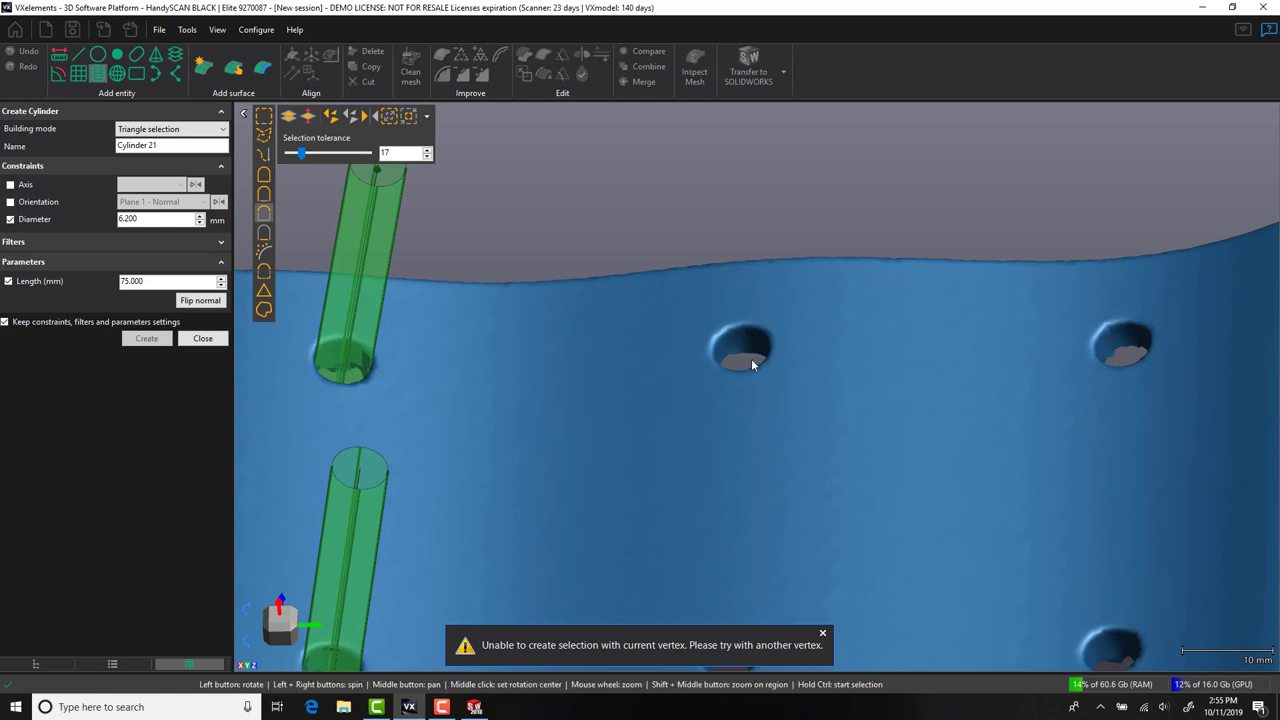
pyautogui.moveTo(750, 363); pyautogui.dragTo(696, 348)
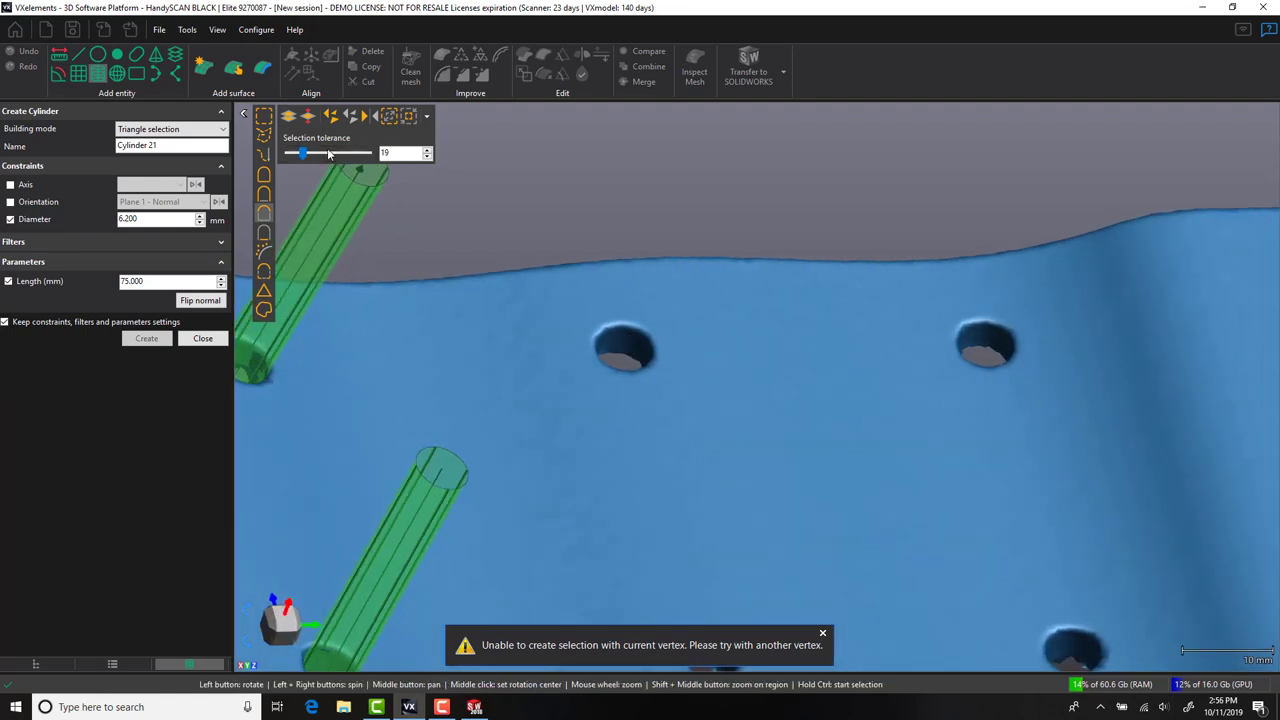
pyautogui.click(631, 346)
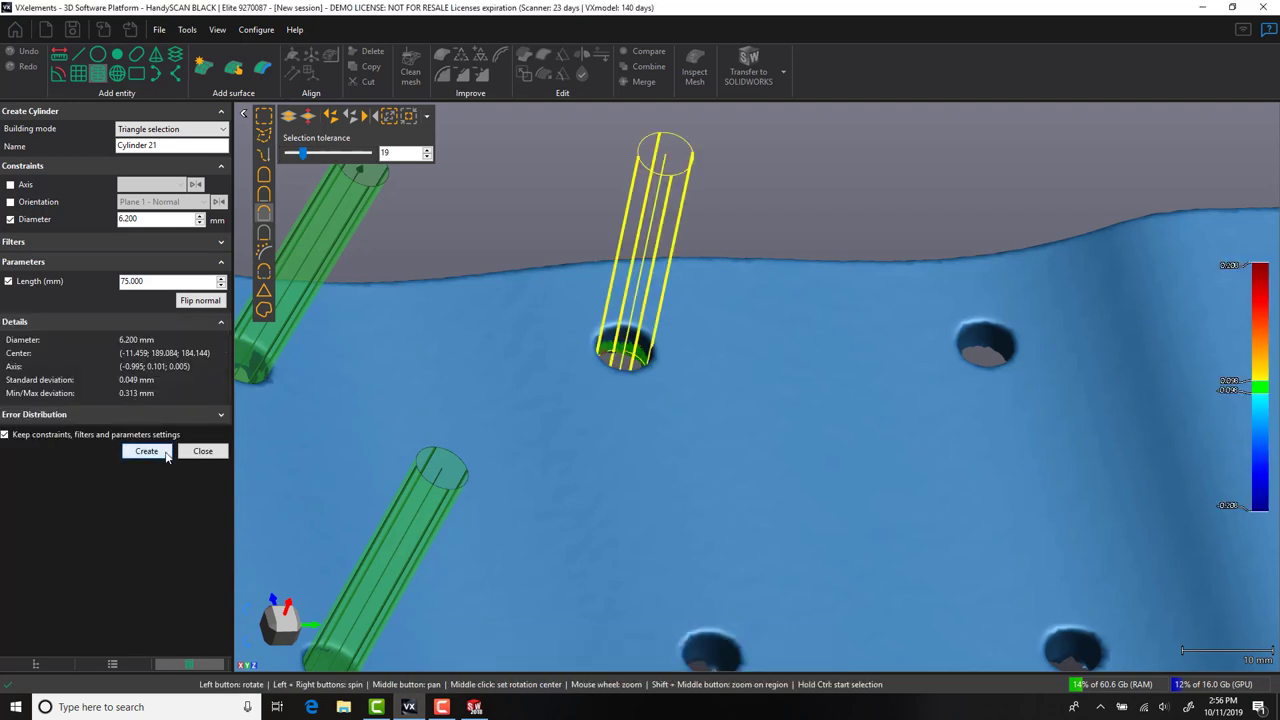
pyautogui.press('Return')
pyautogui.scroll(8, 706, 414)
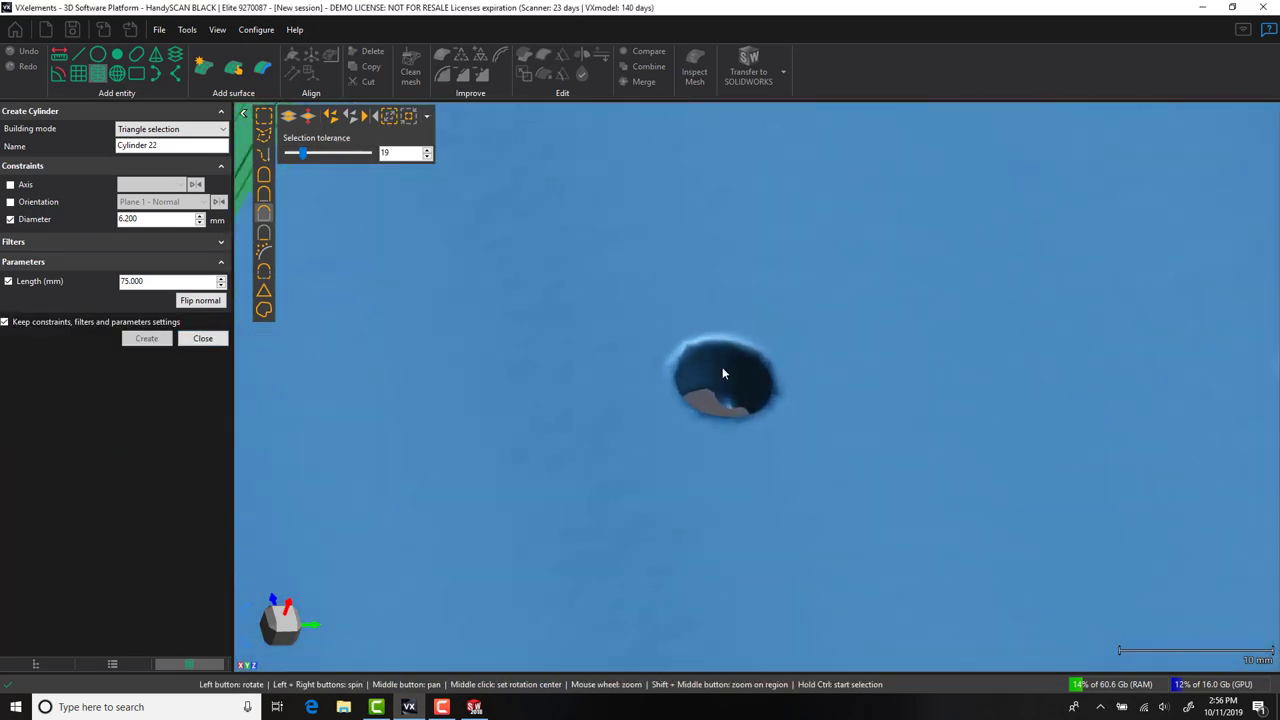
pyautogui.click(721, 367)
pyautogui.click(743, 378)
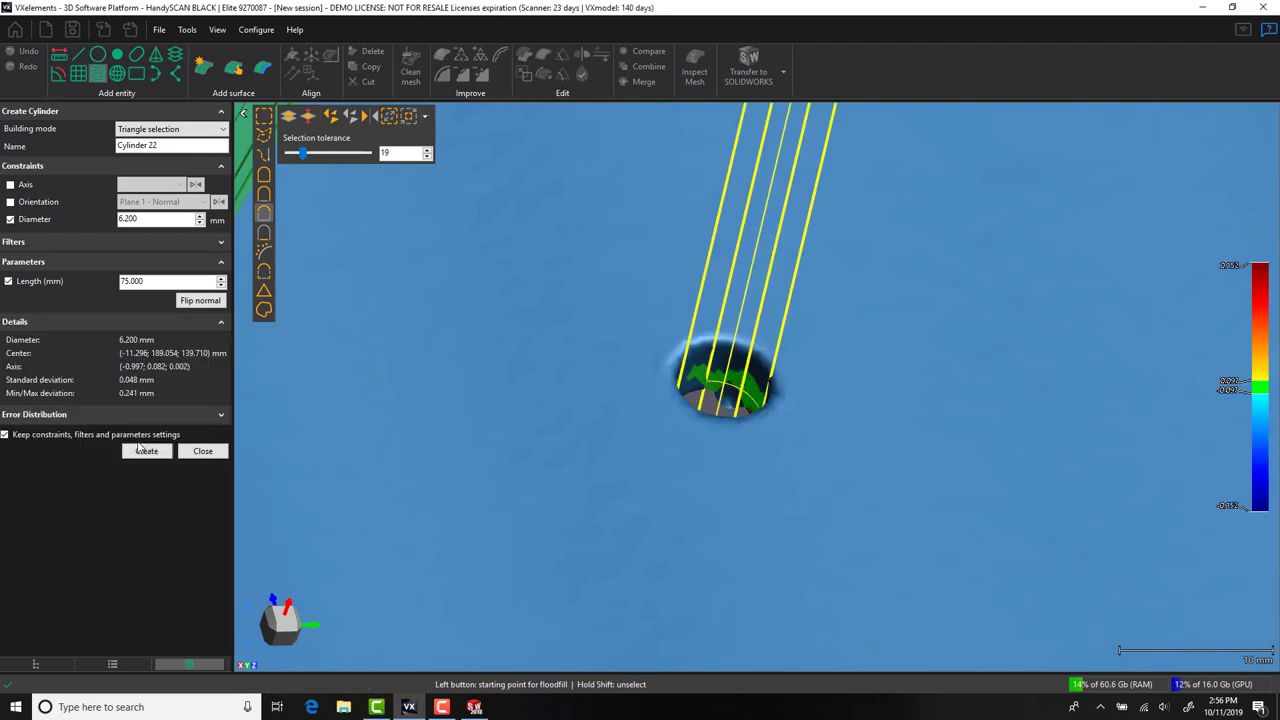
# Create 6.2 mm cylinders in the lower and upper holes of the contoured area's fourth column.
pyautogui.moveTo(712, 400); pyautogui.dragTo(339, 457, button='middle')
pyautogui.scroll(-3, 339, 457)
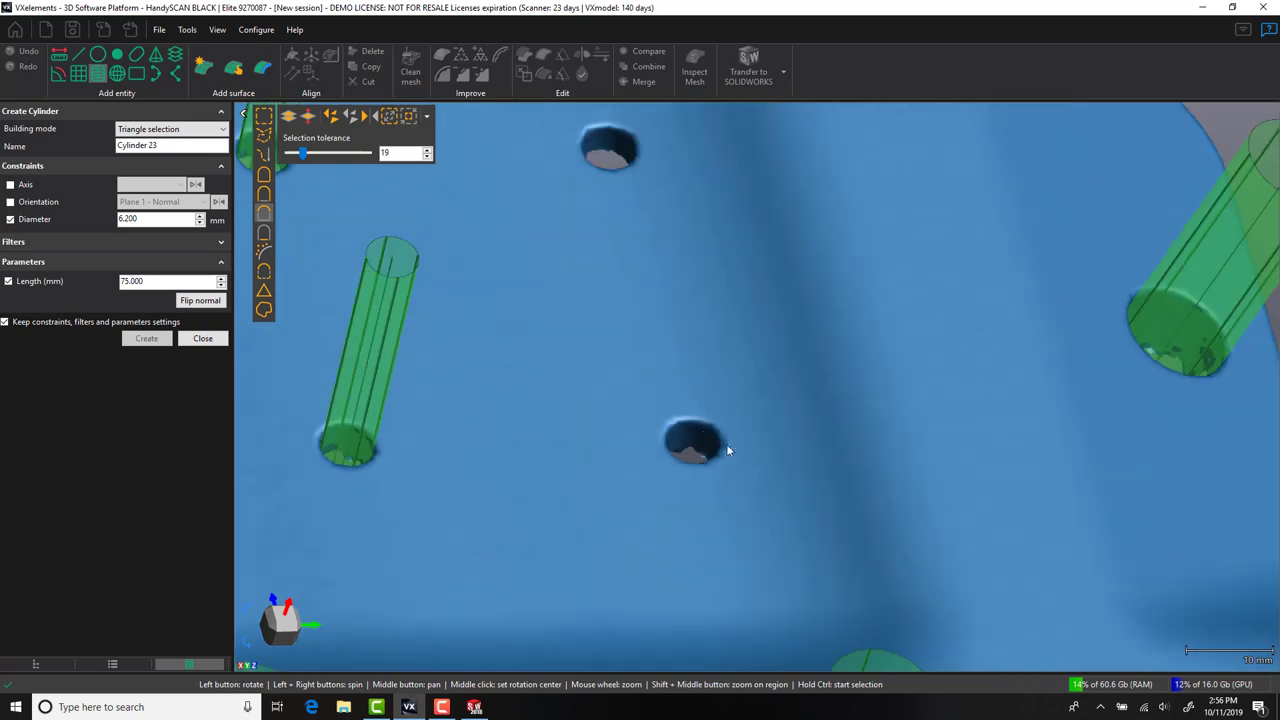
pyautogui.keyDown('ctrl'); pyautogui.click(702, 445); pyautogui.keyUp('ctrl')
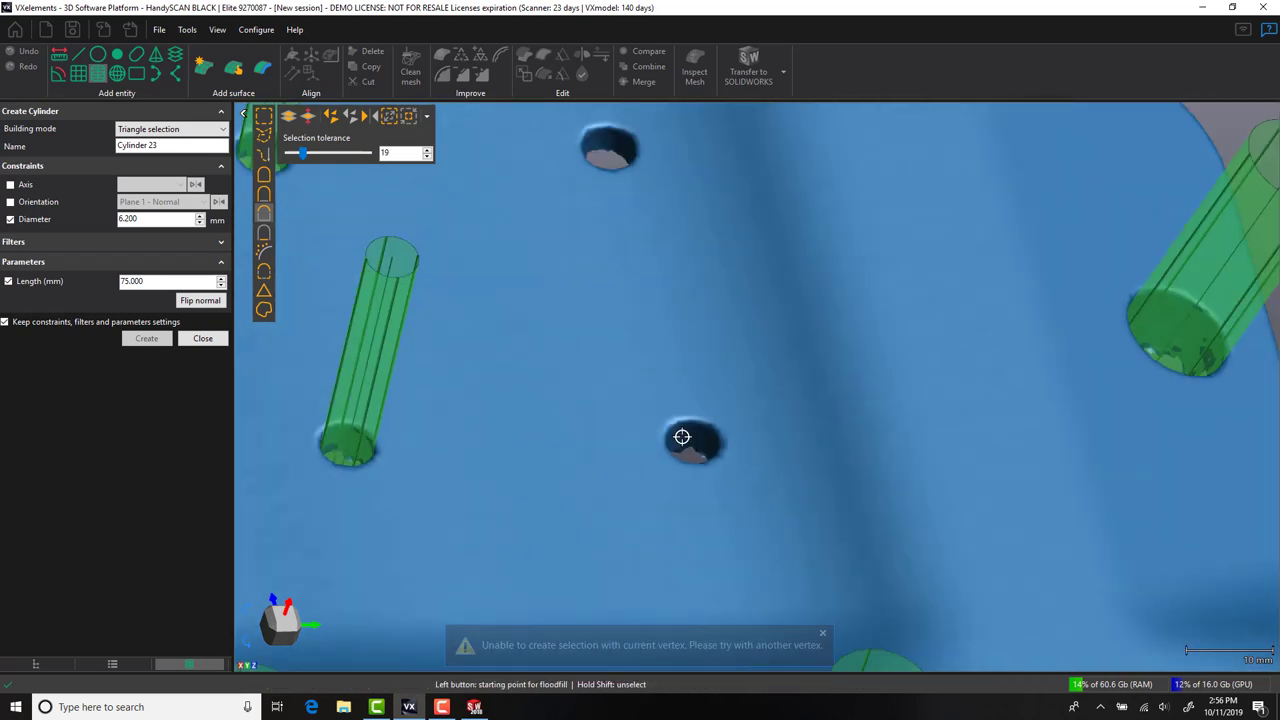
pyautogui.keyDown('ctrl'); pyautogui.click(682, 437); pyautogui.keyUp('ctrl')
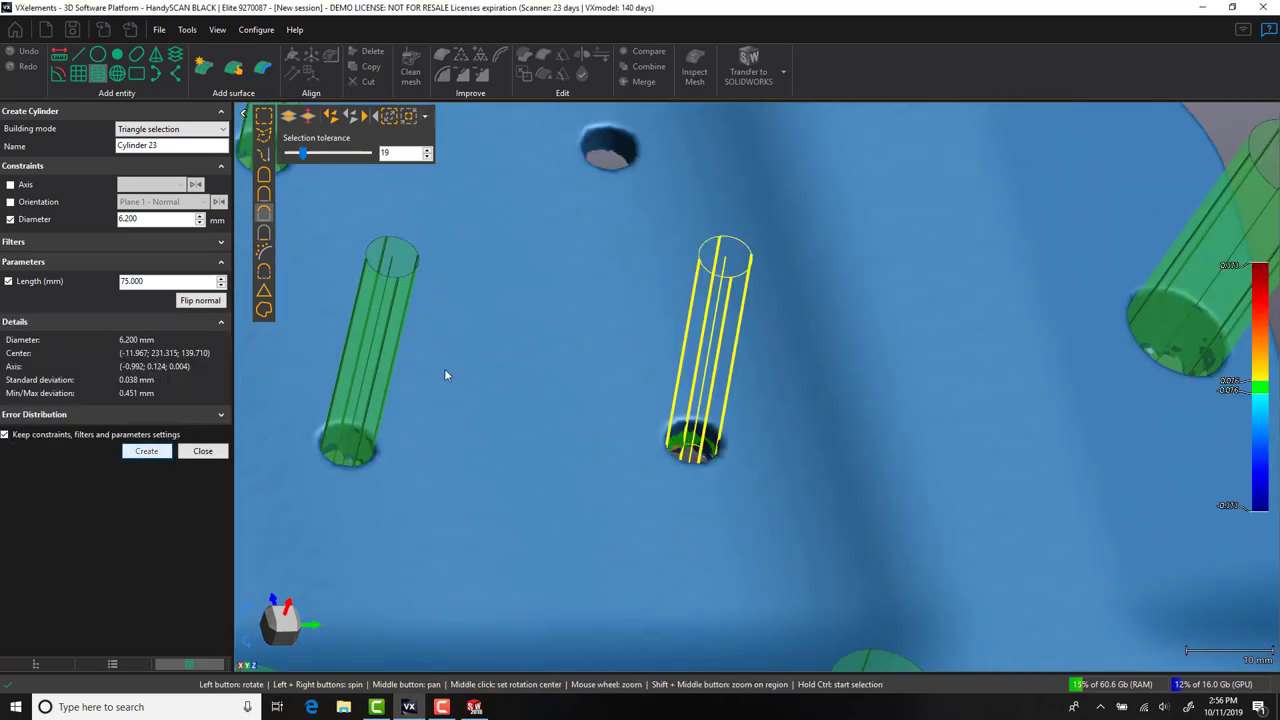
pyautogui.moveTo(446, 375); pyautogui.dragTo(663, 354)
pyautogui.keyDown('ctrl'); pyautogui.click(658, 349); pyautogui.keyUp('ctrl')
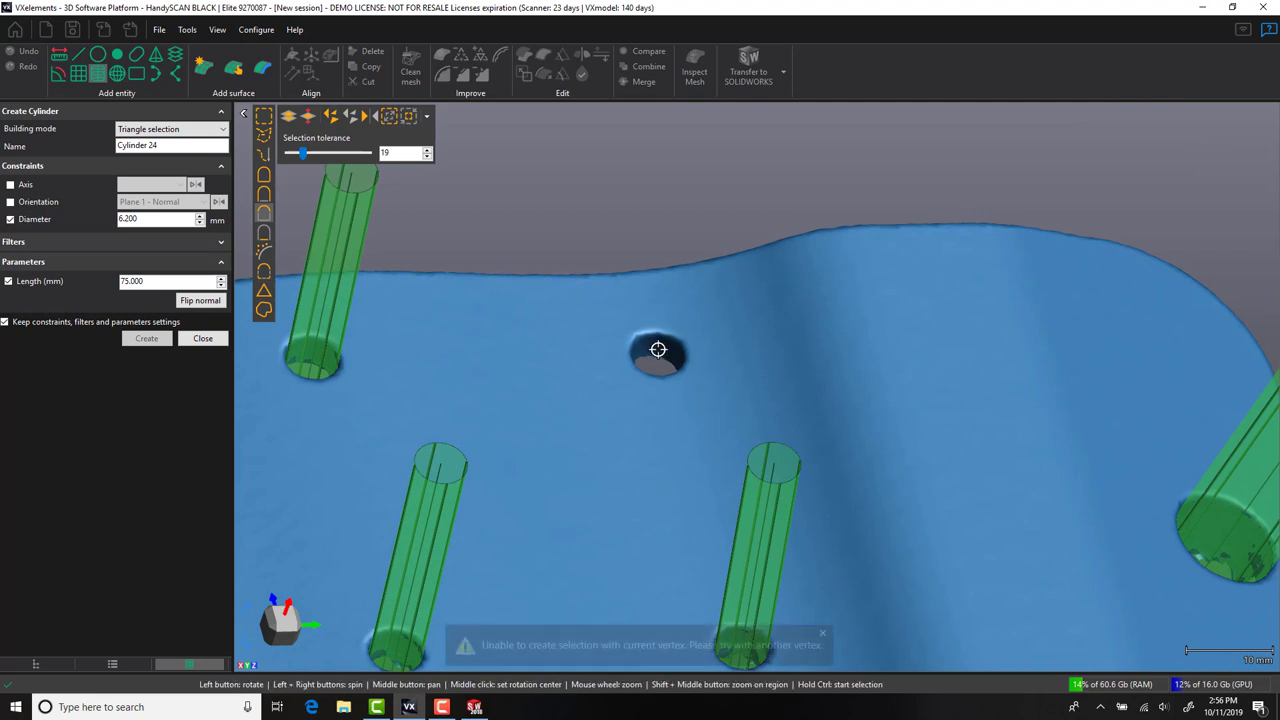
pyautogui.keyDown('ctrl'); pyautogui.click(671, 357); pyautogui.keyUp('ctrl')
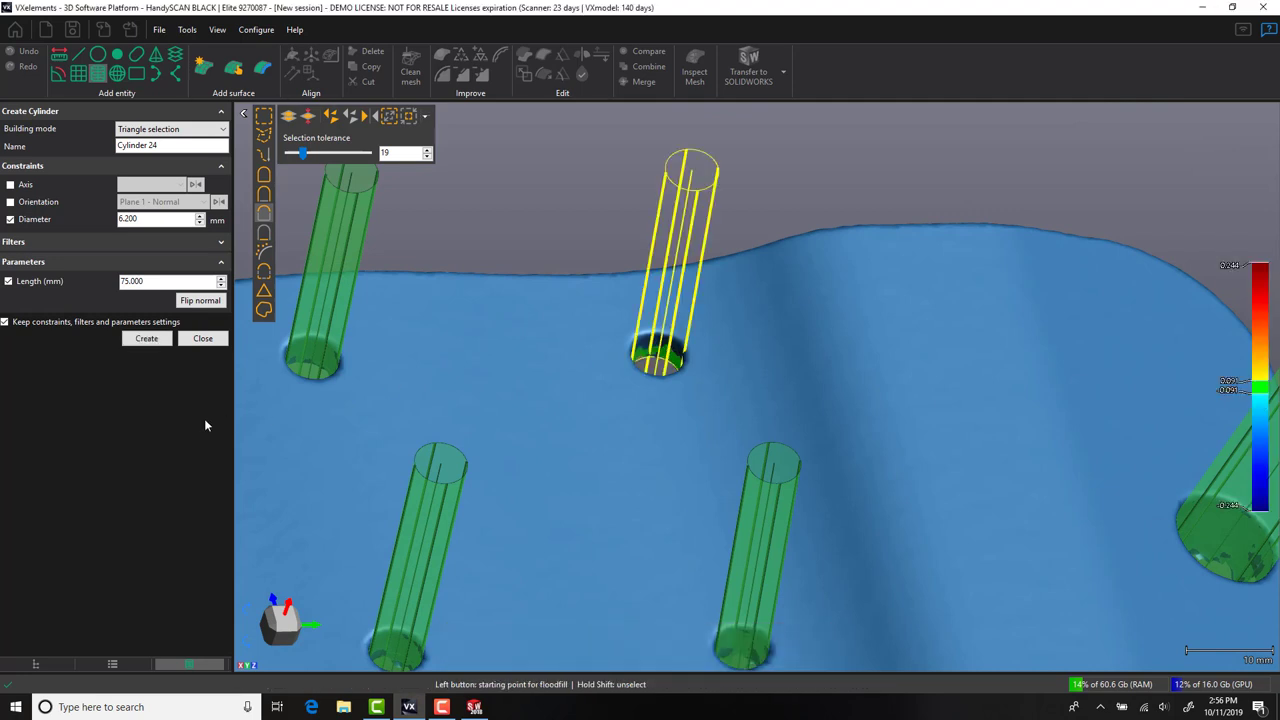
pyautogui.click(146, 452)
# Create a 12.6 mm cylinder in the straight bore below the conical countersink, oriented to Plane 1 - Normal.
pyautogui.scroll(-5, 719, 486)
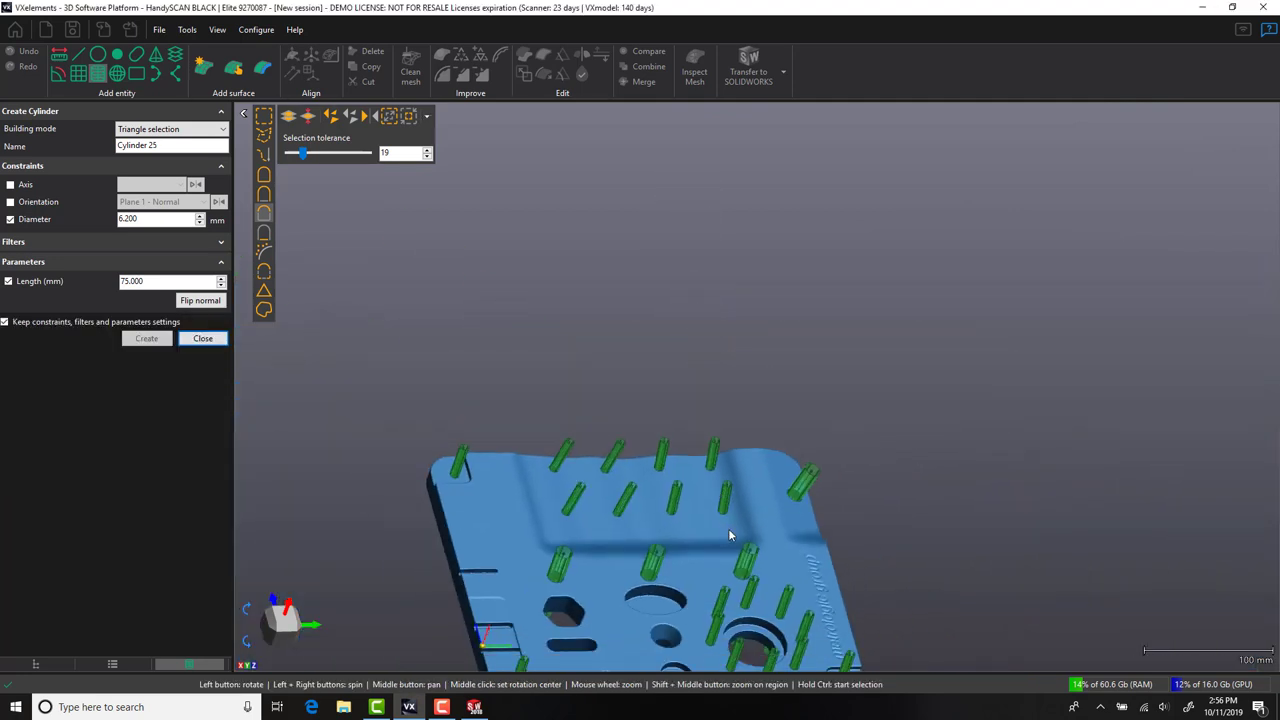
pyautogui.moveTo(728, 535); pyautogui.dragTo(717, 419)
pyautogui.scroll(8, 699, 393)
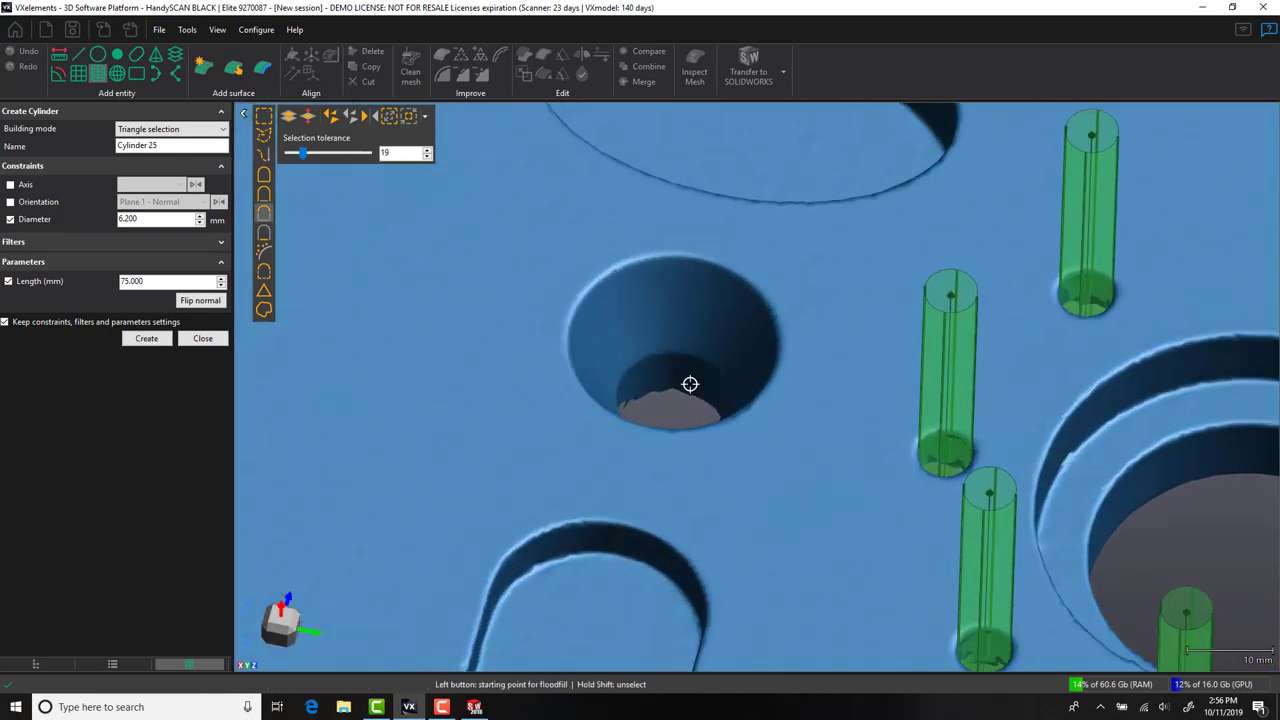
pyautogui.click(690, 384)
pyautogui.click(40, 220)
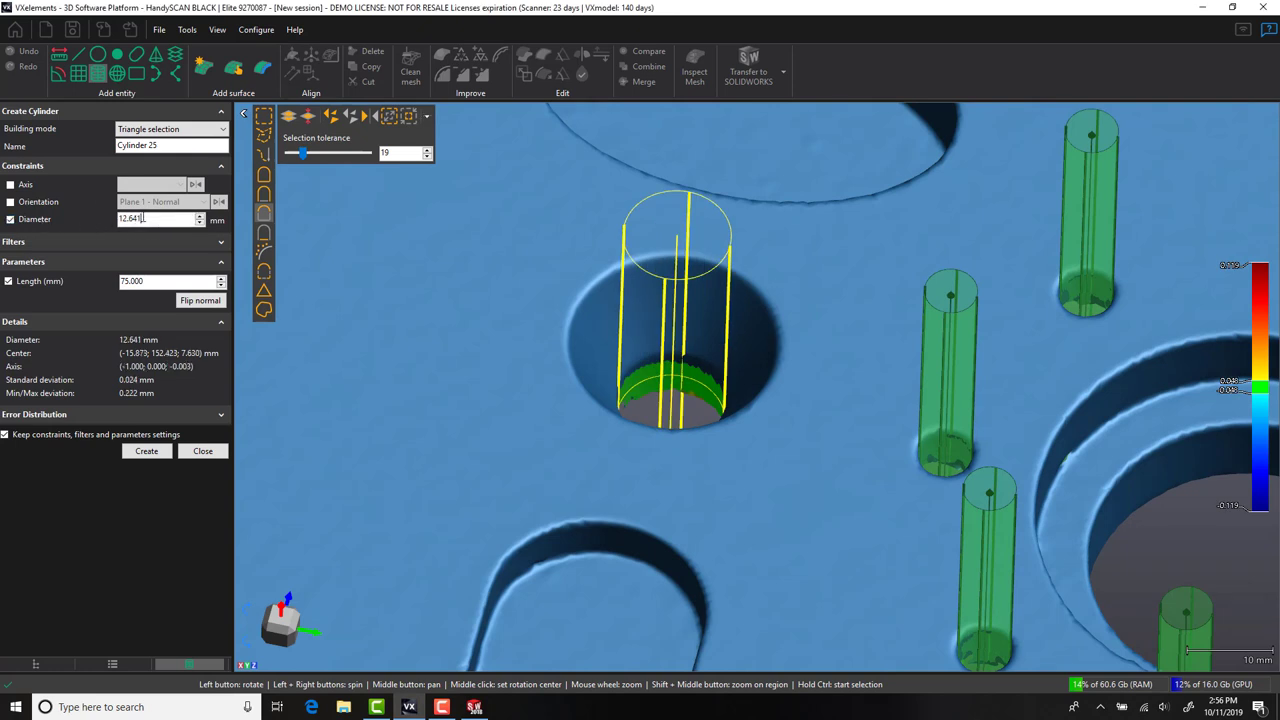
pyautogui.write('12.6')
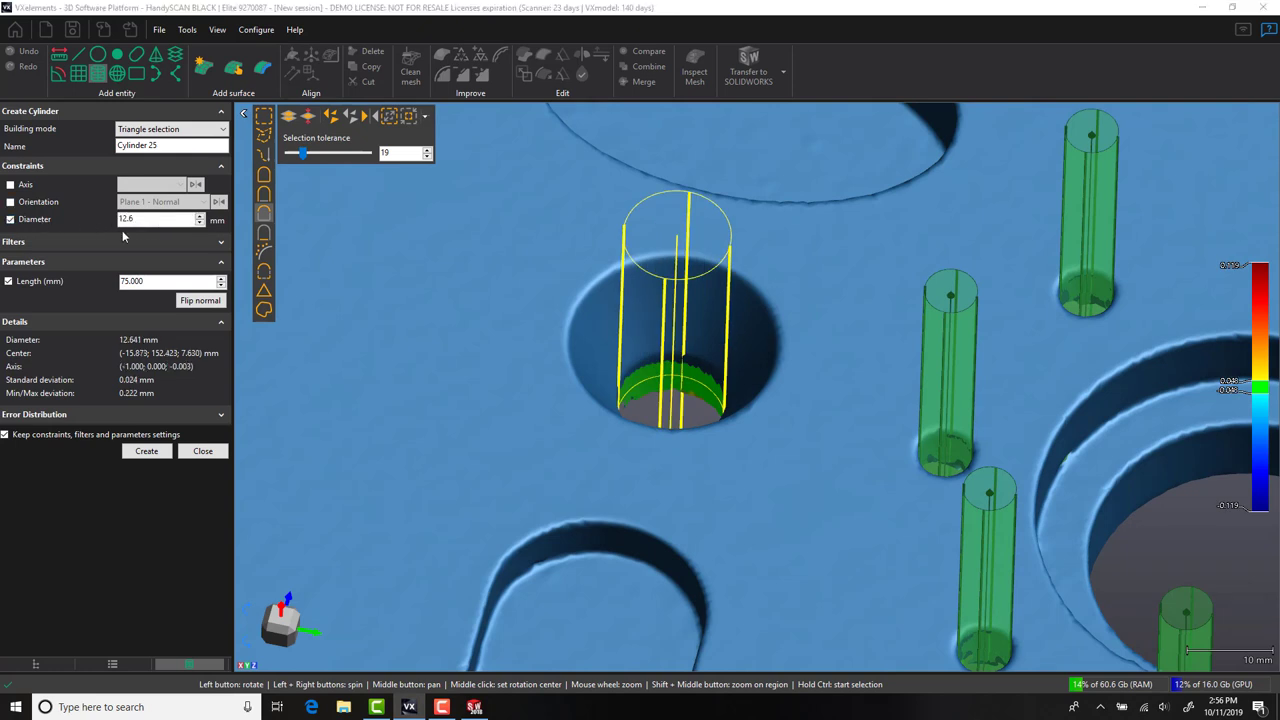
pyautogui.click(51, 202)
pyautogui.click(136, 203)
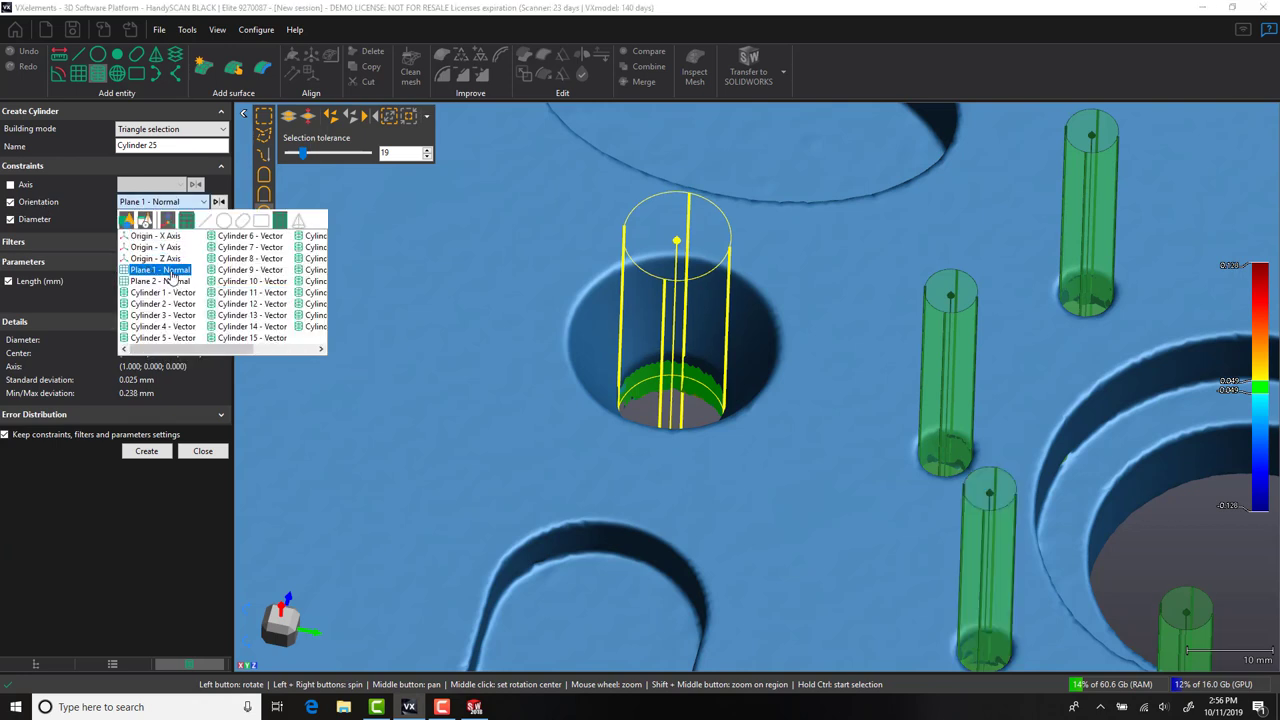
pyautogui.click(147, 451)
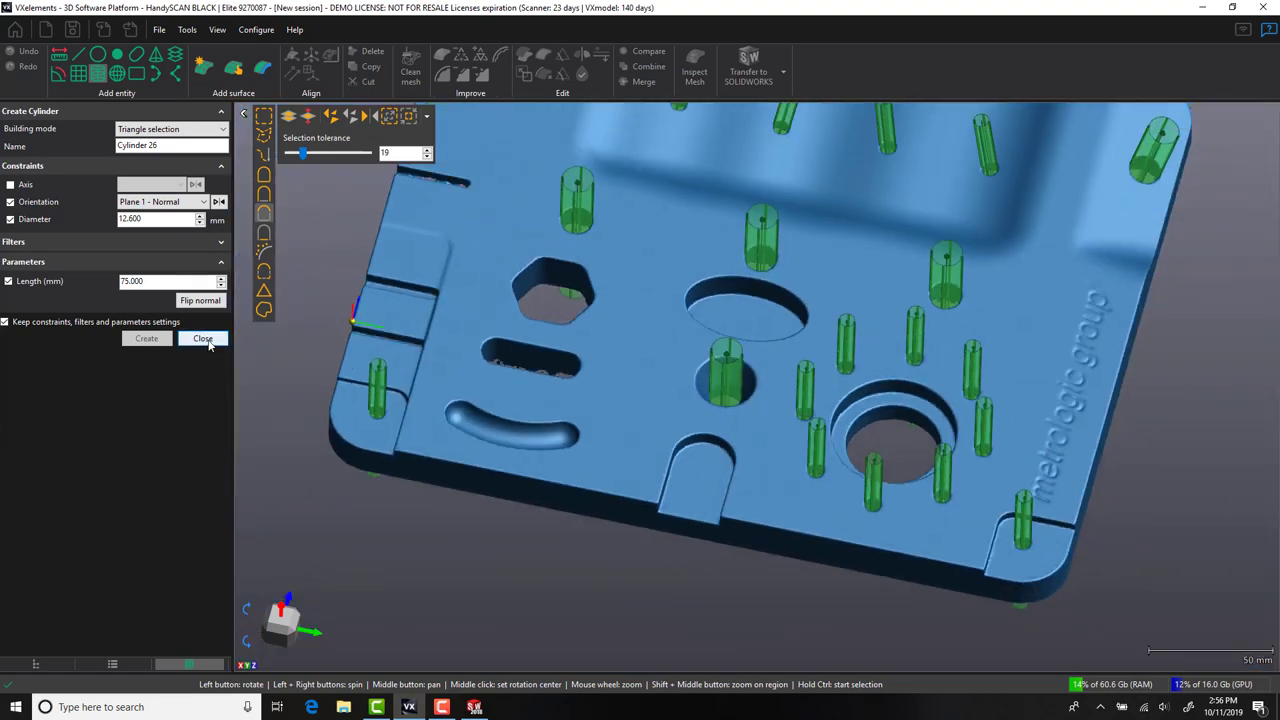
# Create a 38 mm cylinder from the inner wall of the large stepped bore, keeping the Plane 1 - Normal orientation.
pyautogui.scroll(5, 832, 402)
pyautogui.scroll(4, 832, 402)
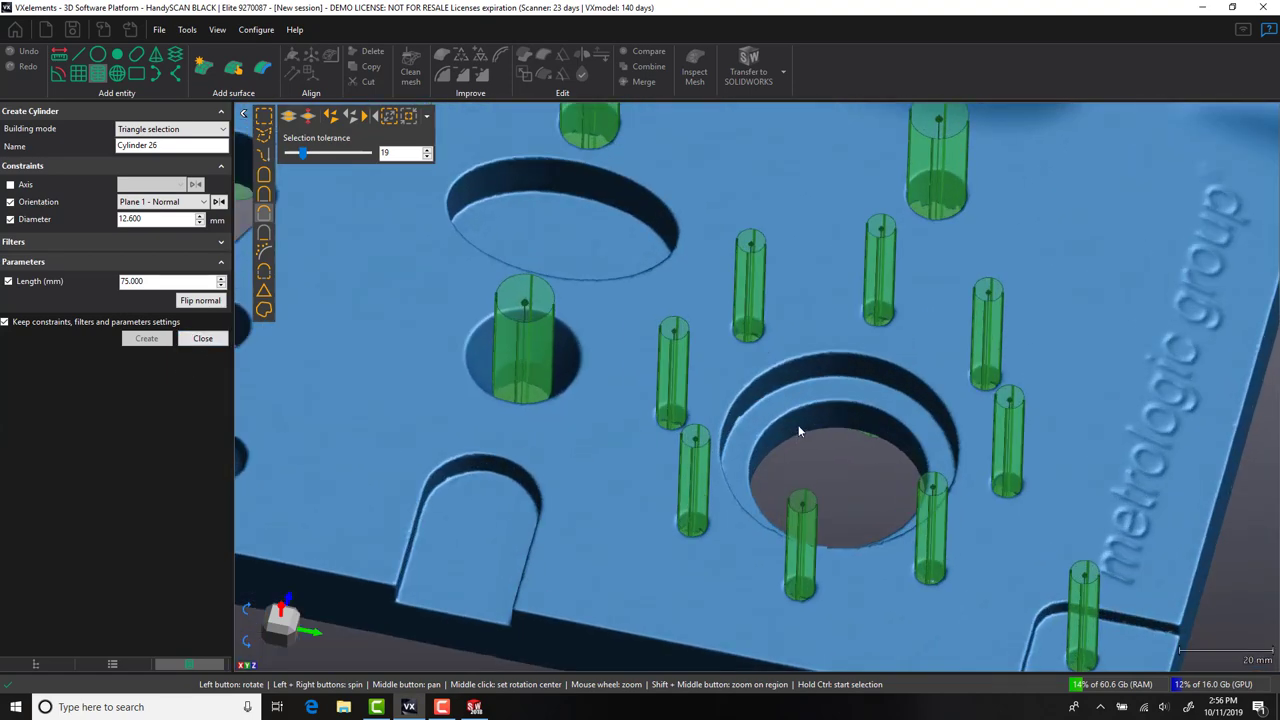
pyautogui.click(808, 417)
pyautogui.click(33, 224)
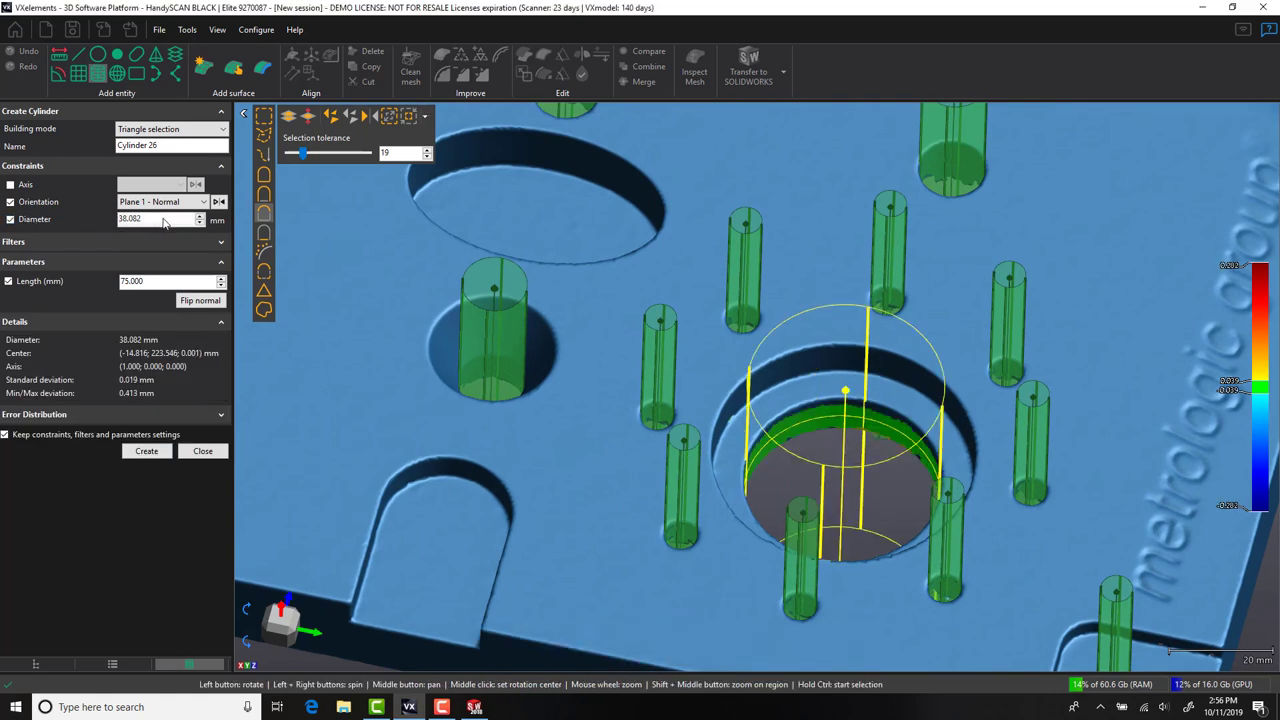
pyautogui.press('Return')
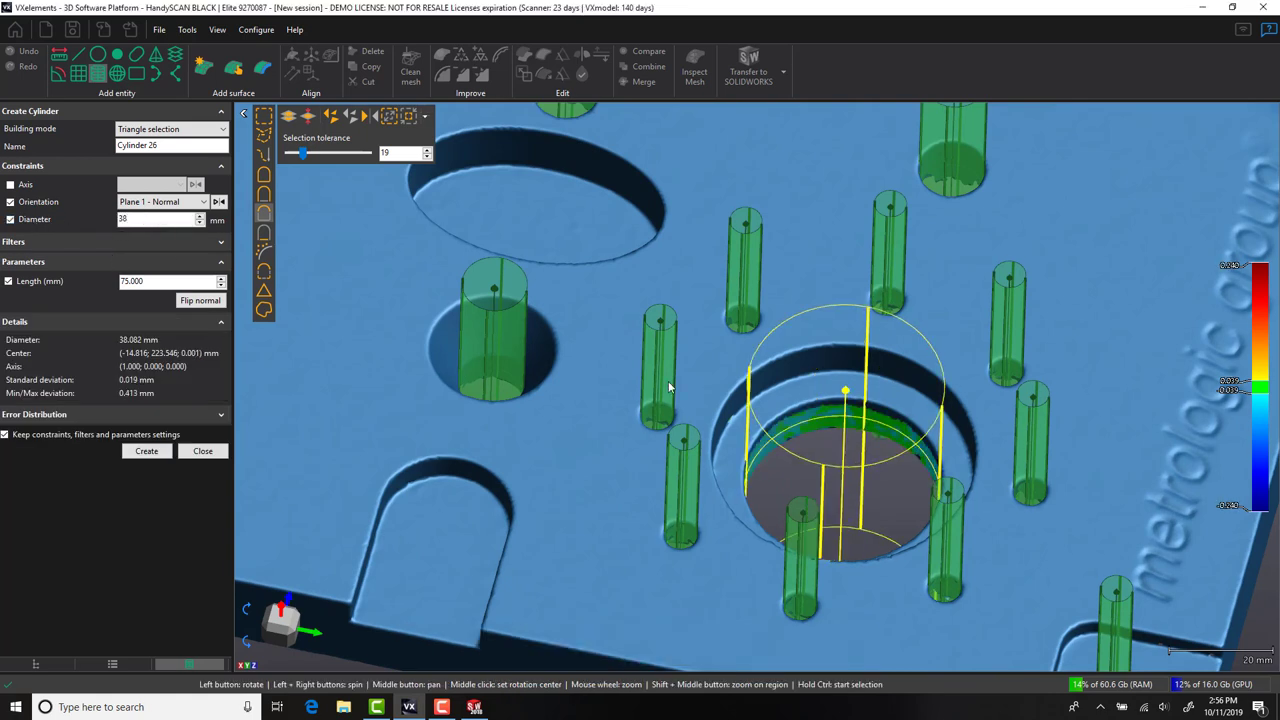
pyautogui.scroll(-8, 775, 410)
pyautogui.moveTo(759, 326); pyautogui.dragTo(725, 354, button='middle')
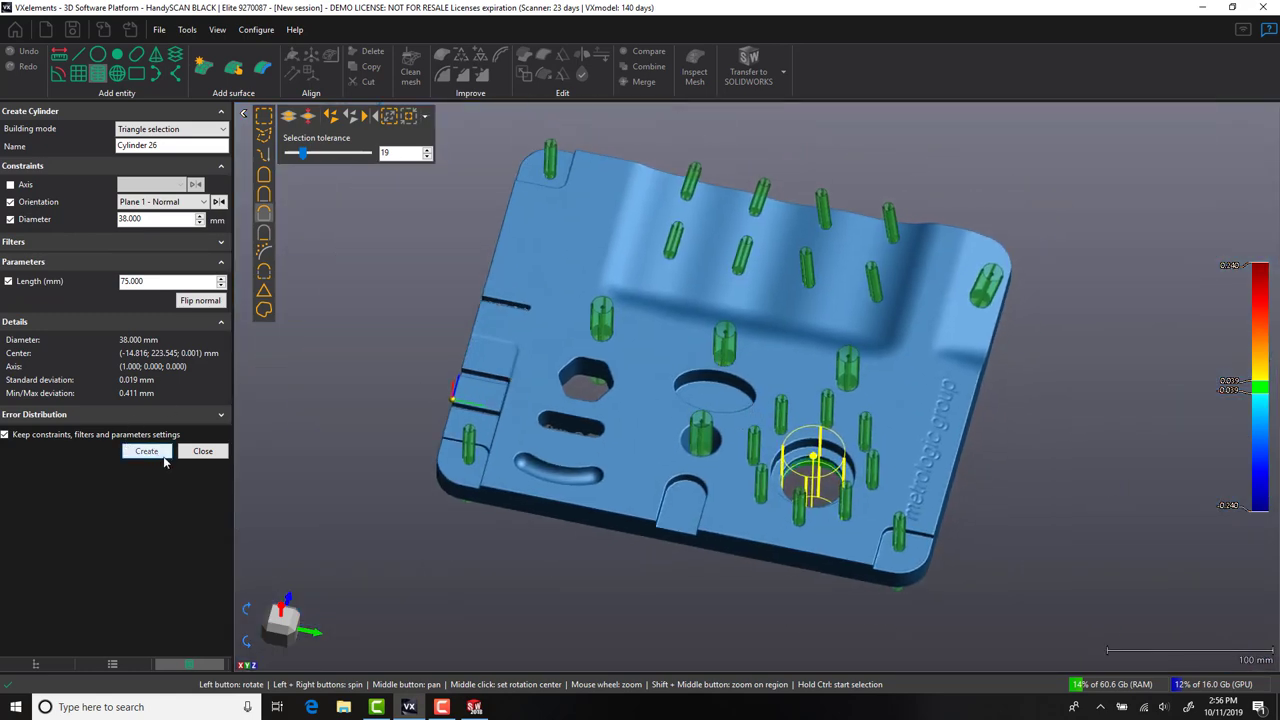
pyautogui.click(165, 458)
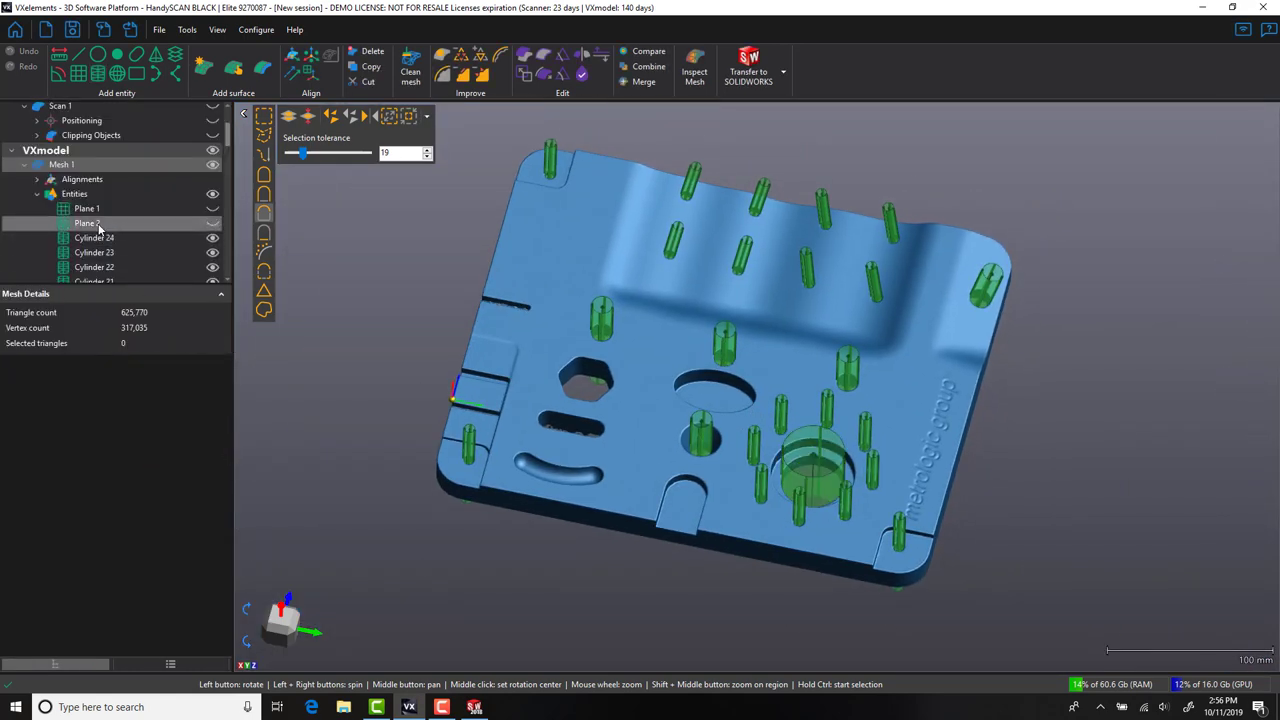
# Transfer all cylinders, from Cylinder 24 through Cylinder 26 in the entity list, to SOLIDWORKS.
pyautogui.click(98, 238)
pyautogui.scroll(-5, 105, 240)
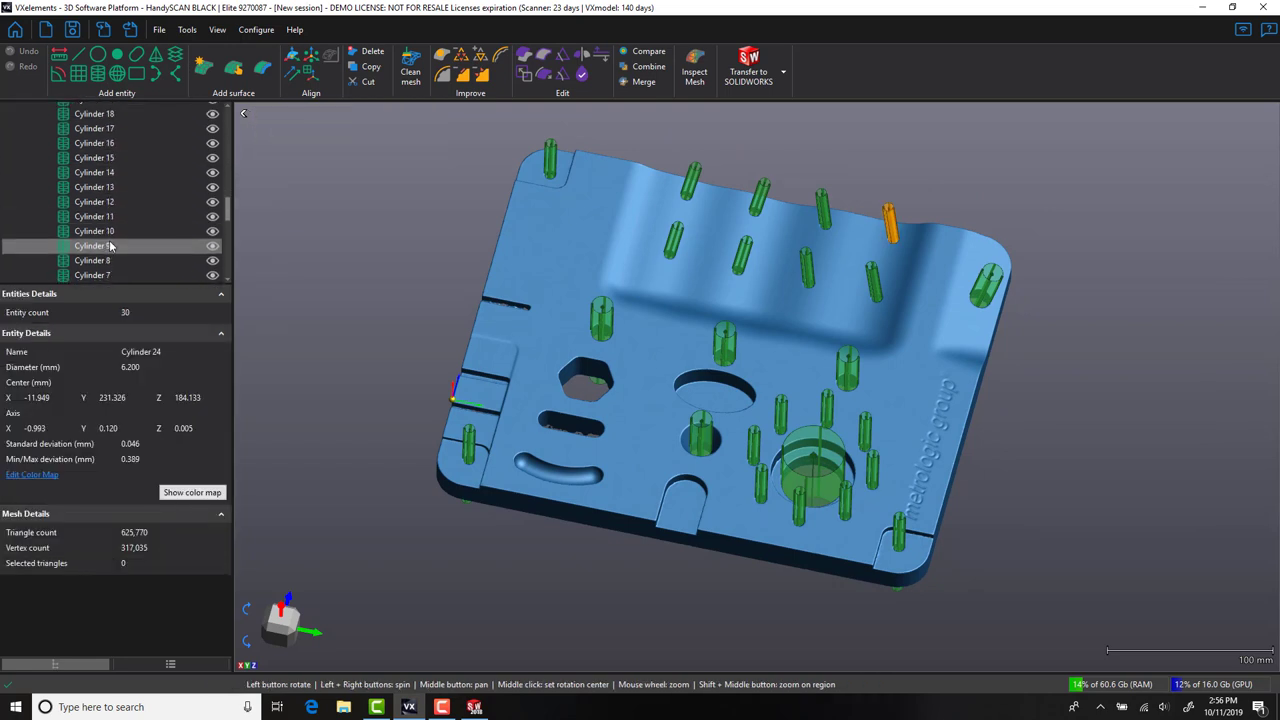
pyautogui.scroll(-4, 112, 248)
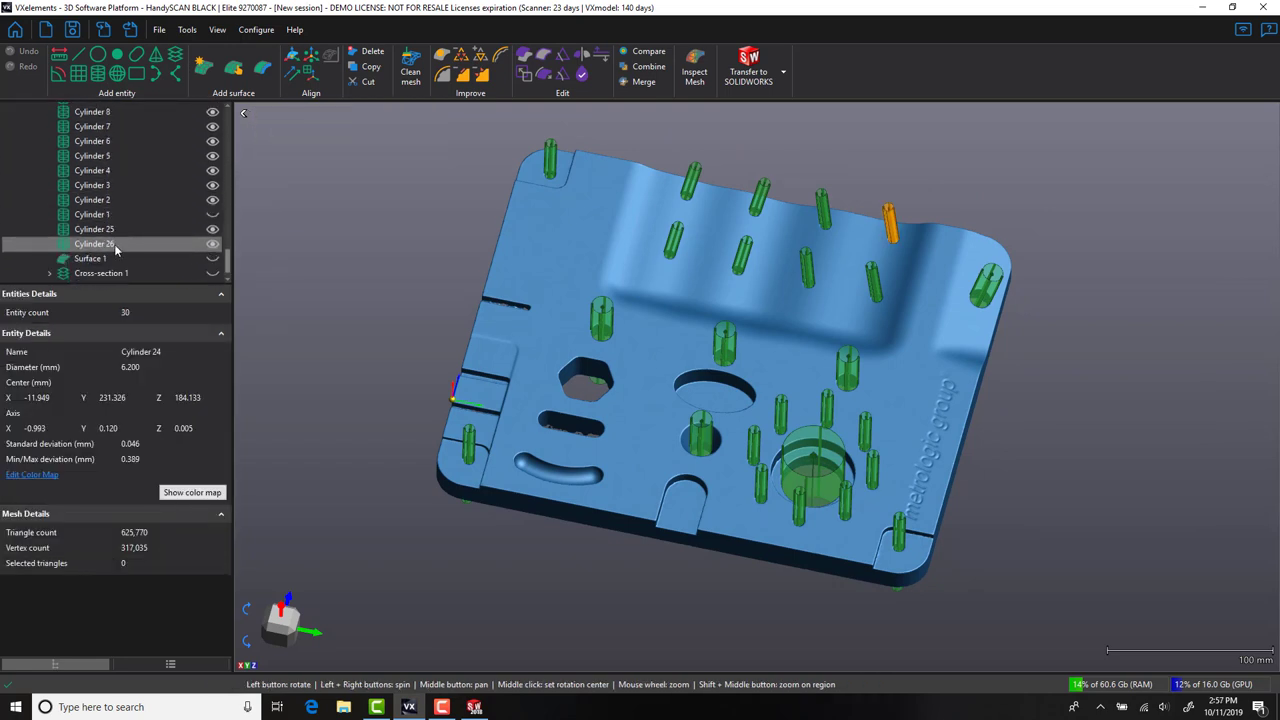
pyautogui.keyDown('shift'); pyautogui.click(115, 248); pyautogui.keyUp('shift')
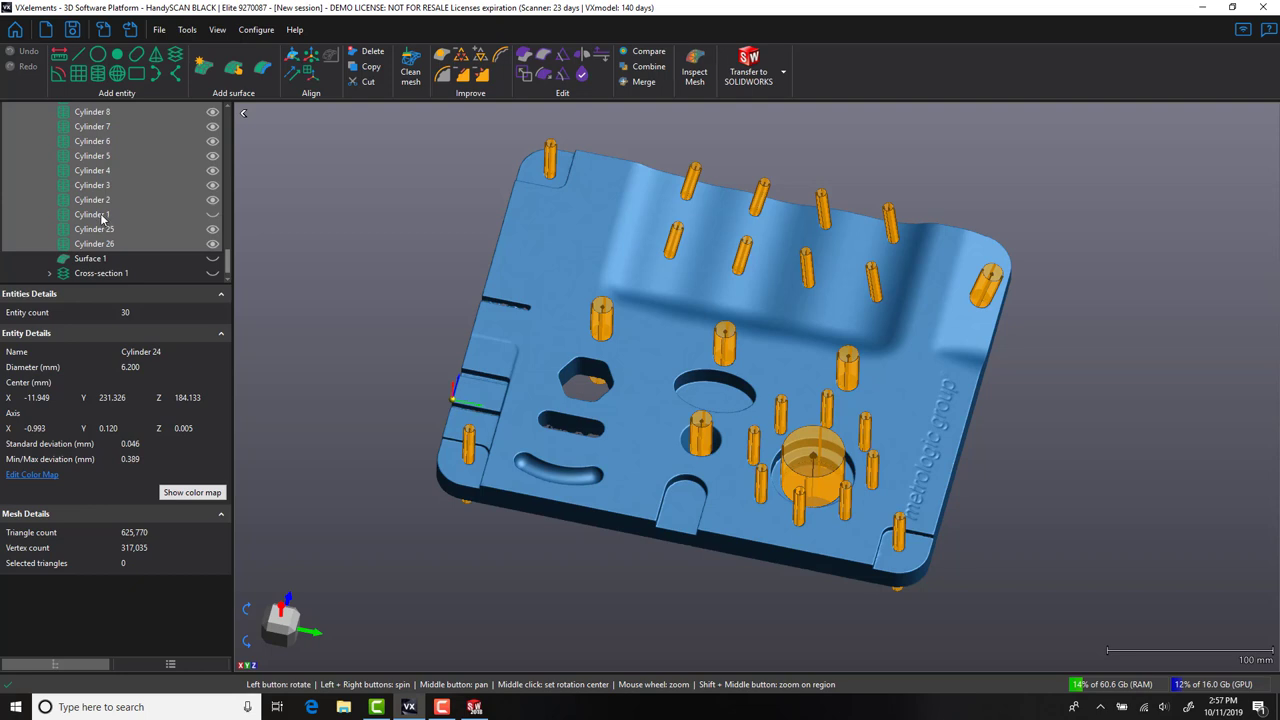
pyautogui.rightClick(102, 218)
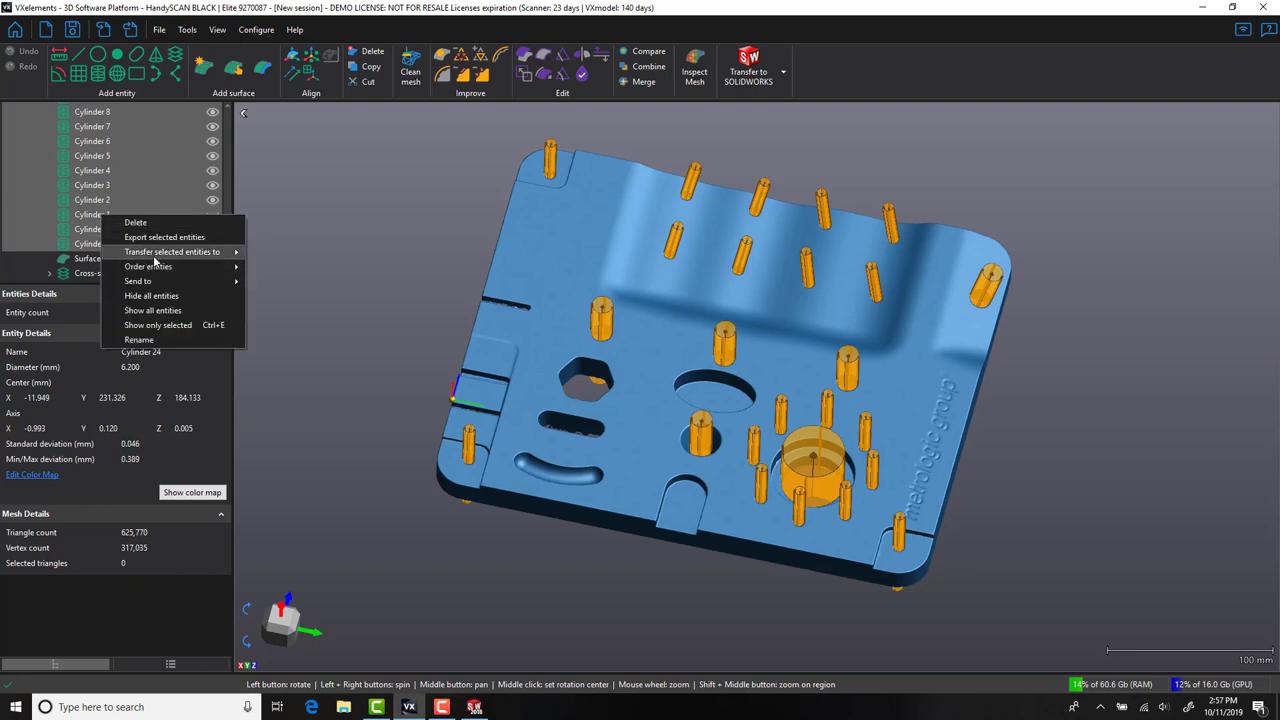
pyautogui.moveTo(220, 252)
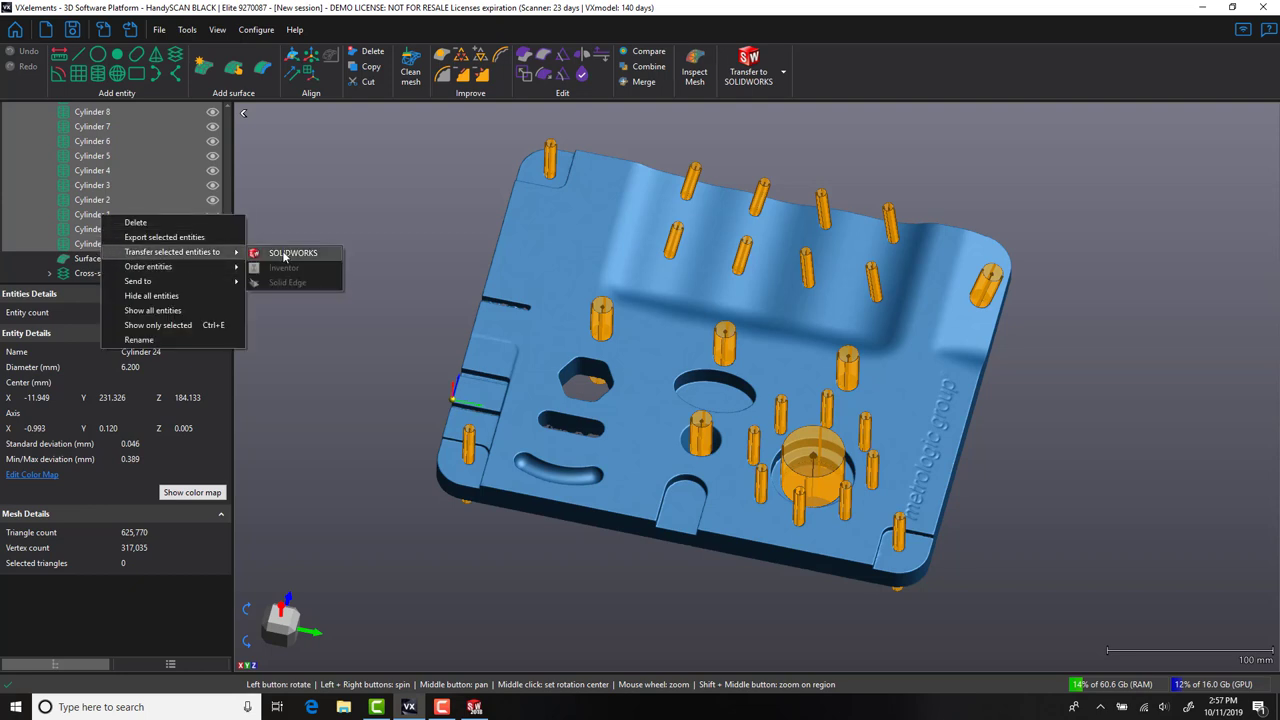
pyautogui.click(290, 253)
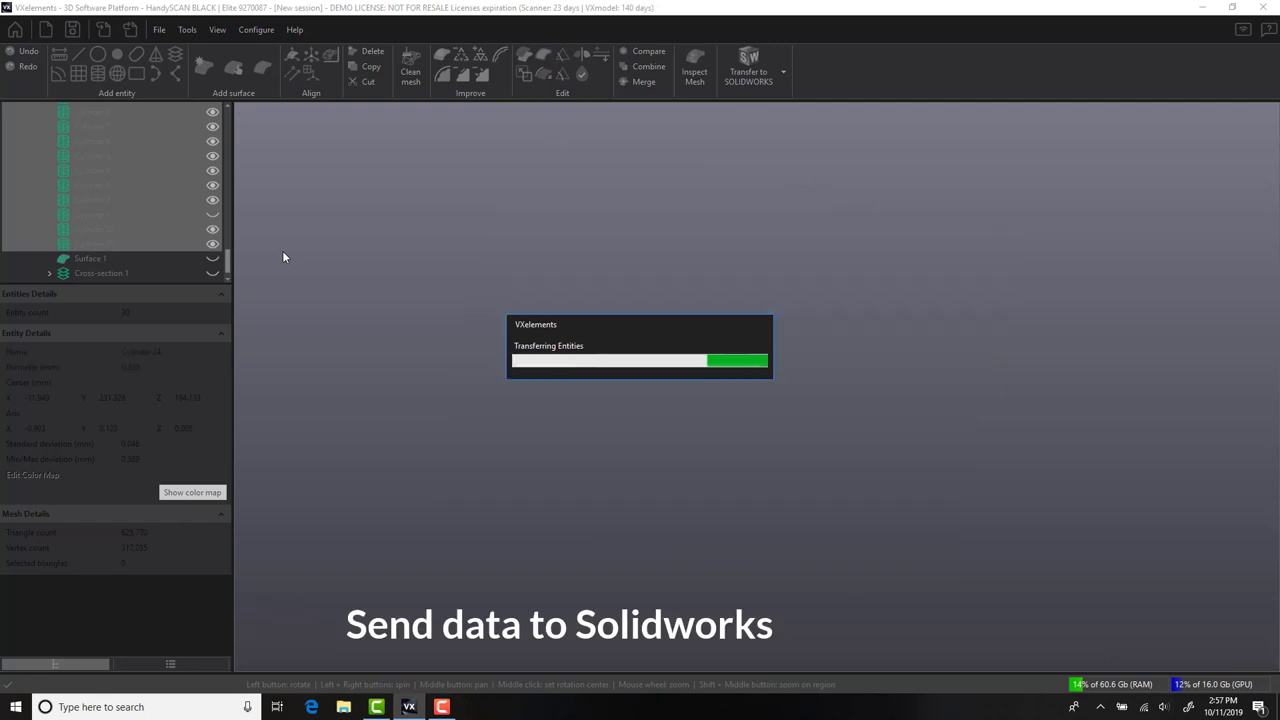
pyautogui.press('XF86AudioMute')
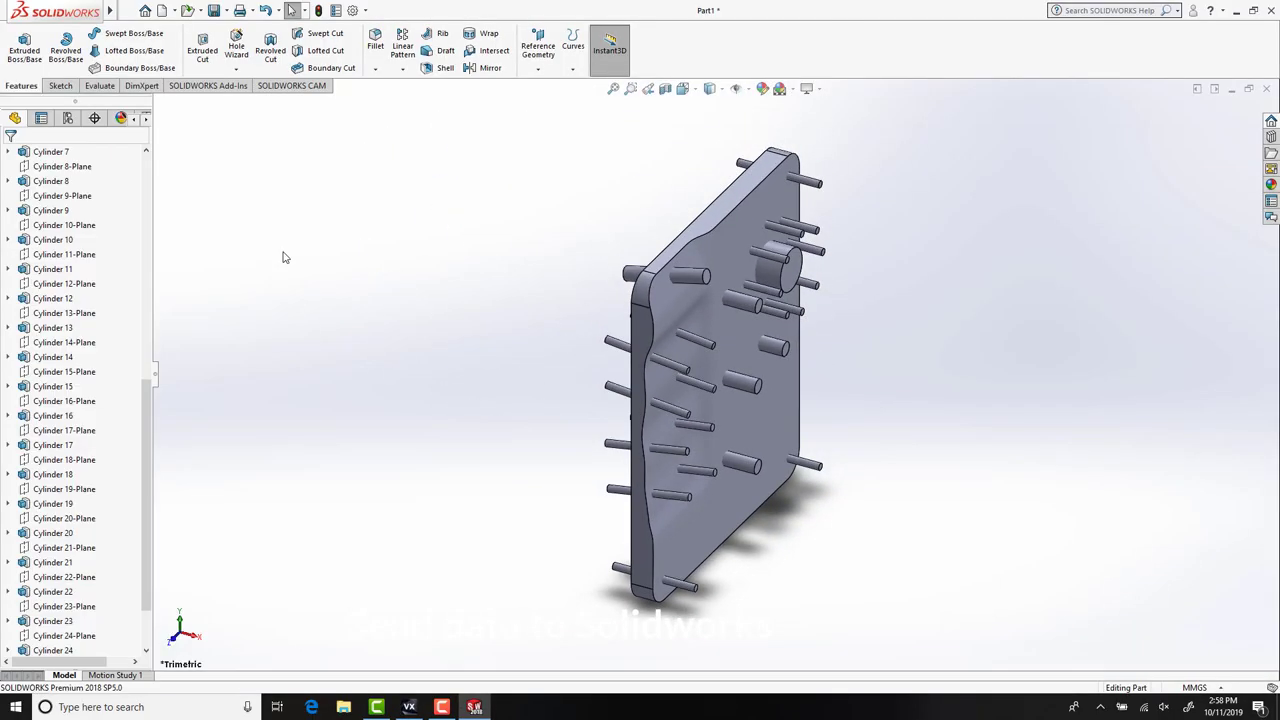
# Start an Intersect feature with the plate and all transferred cylinders selected, and compute the intersection regions.
pyautogui.moveTo(490, 288); pyautogui.dragTo(965, 126, button='middle')
pyautogui.press('Escape')
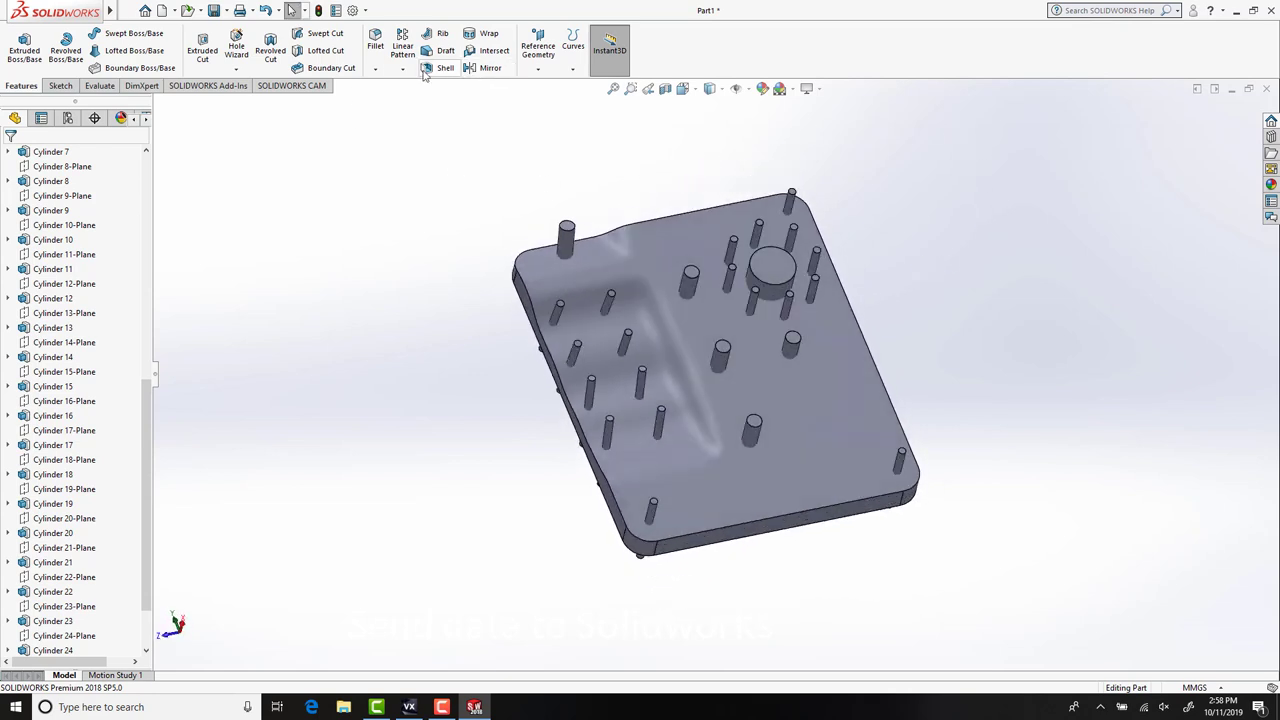
pyautogui.click(489, 50)
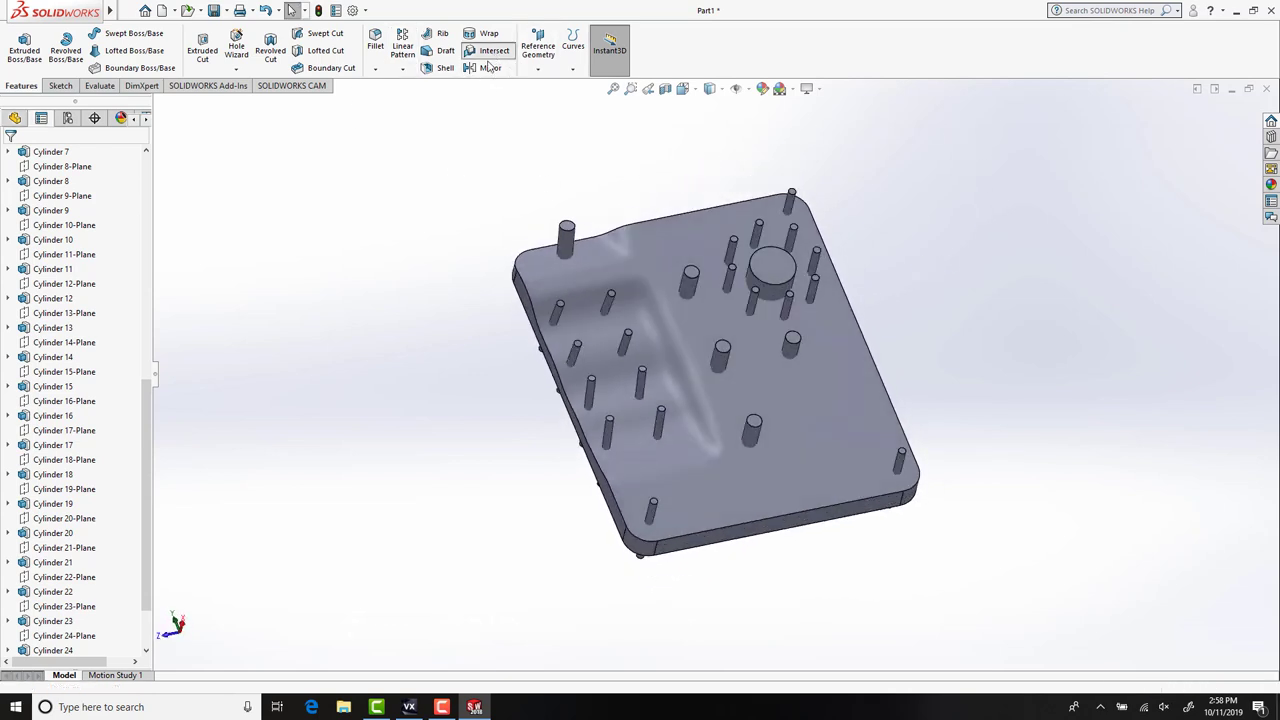
pyautogui.moveTo(365, 178); pyautogui.dragTo(989, 586)
pyautogui.moveTo(981, 500); pyautogui.dragTo(921, 453, button='middle')
pyautogui.click(1222, 113)
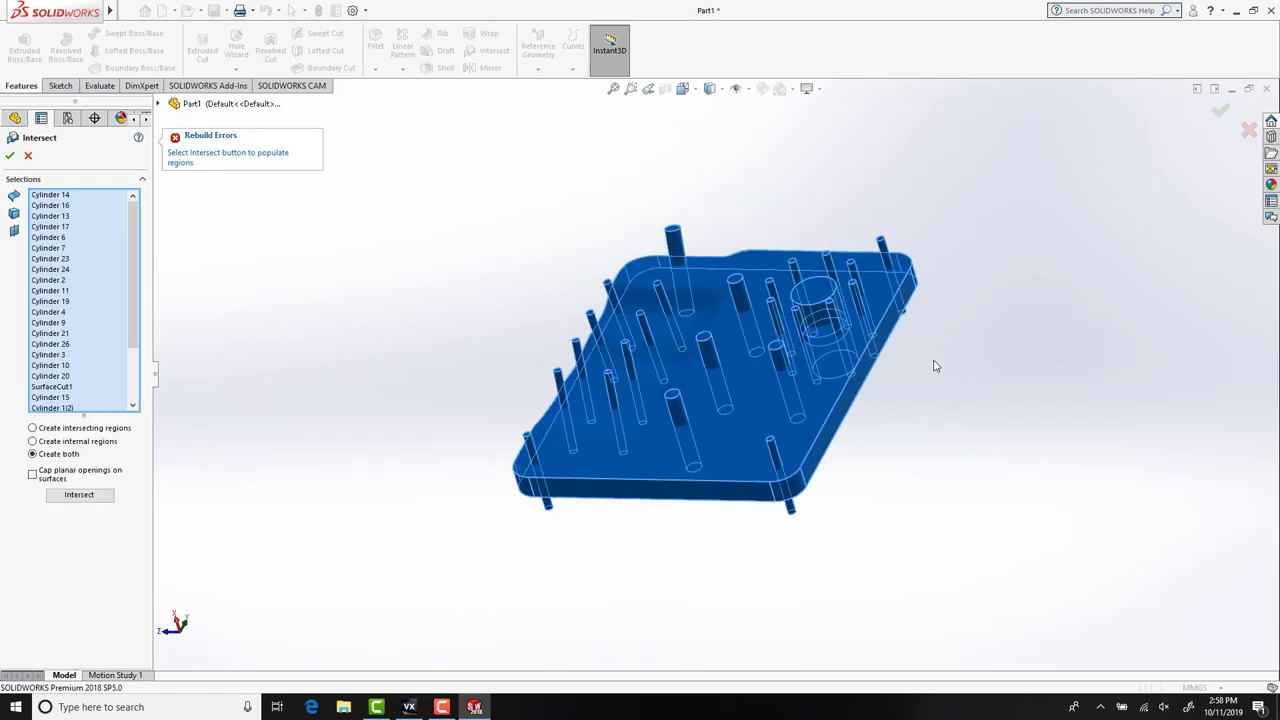
pyautogui.moveTo(333, 327); pyautogui.dragTo(360, 314, button='middle')
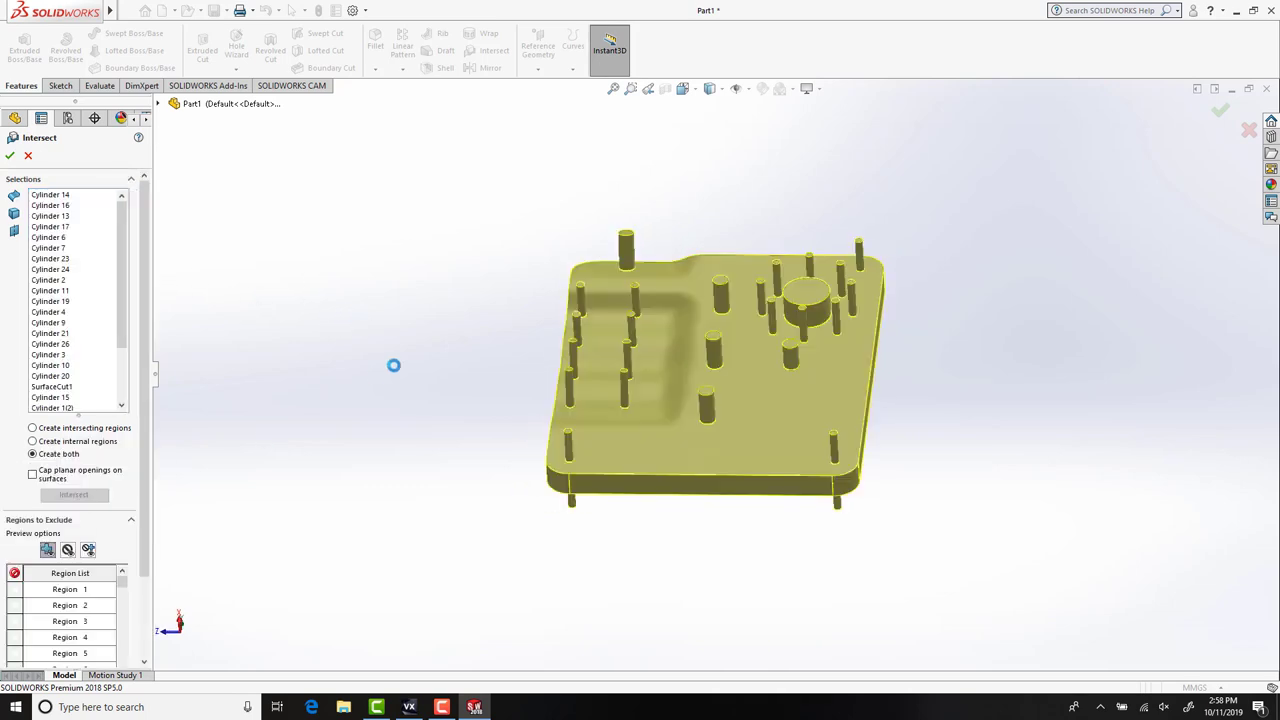
# Exclude the protruding ends of the three cylinders in a row, the large bore cylinder, its far bolt-circle cylinders and the adjacent corner cylinder.
pyautogui.scroll(-3, 753, 423)
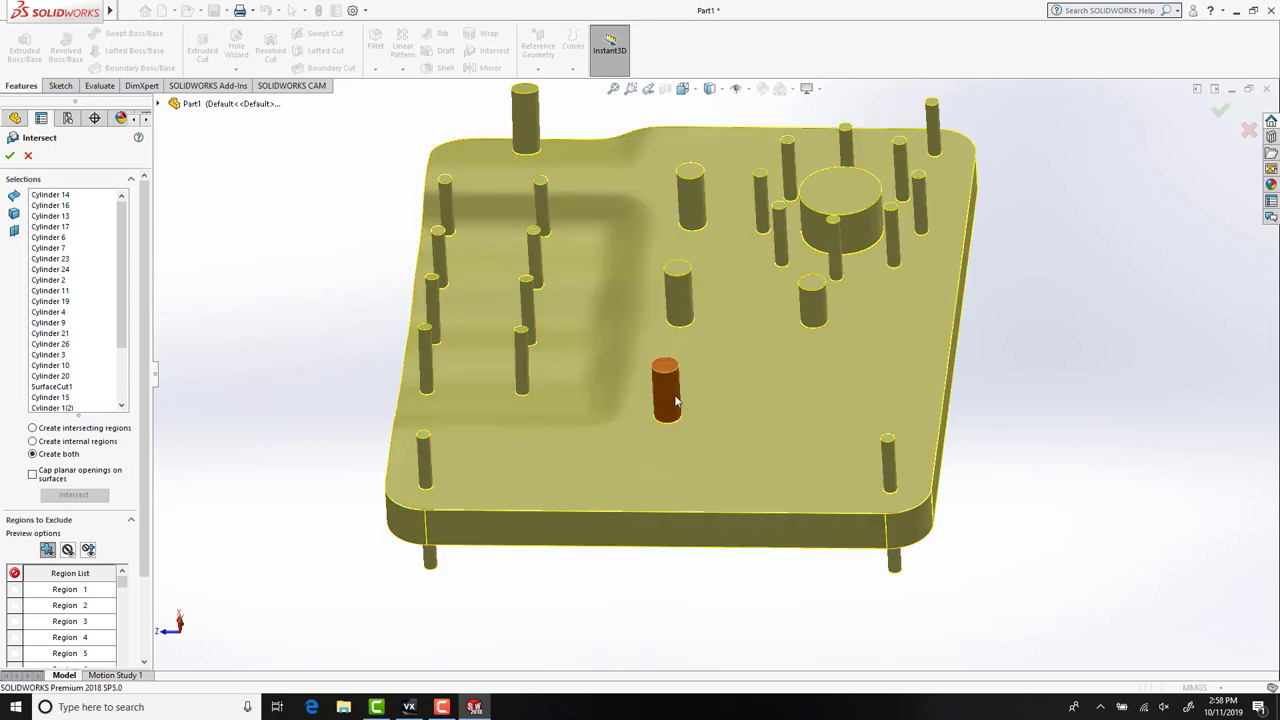
pyautogui.click(674, 398)
pyautogui.click(681, 301)
pyautogui.click(691, 204)
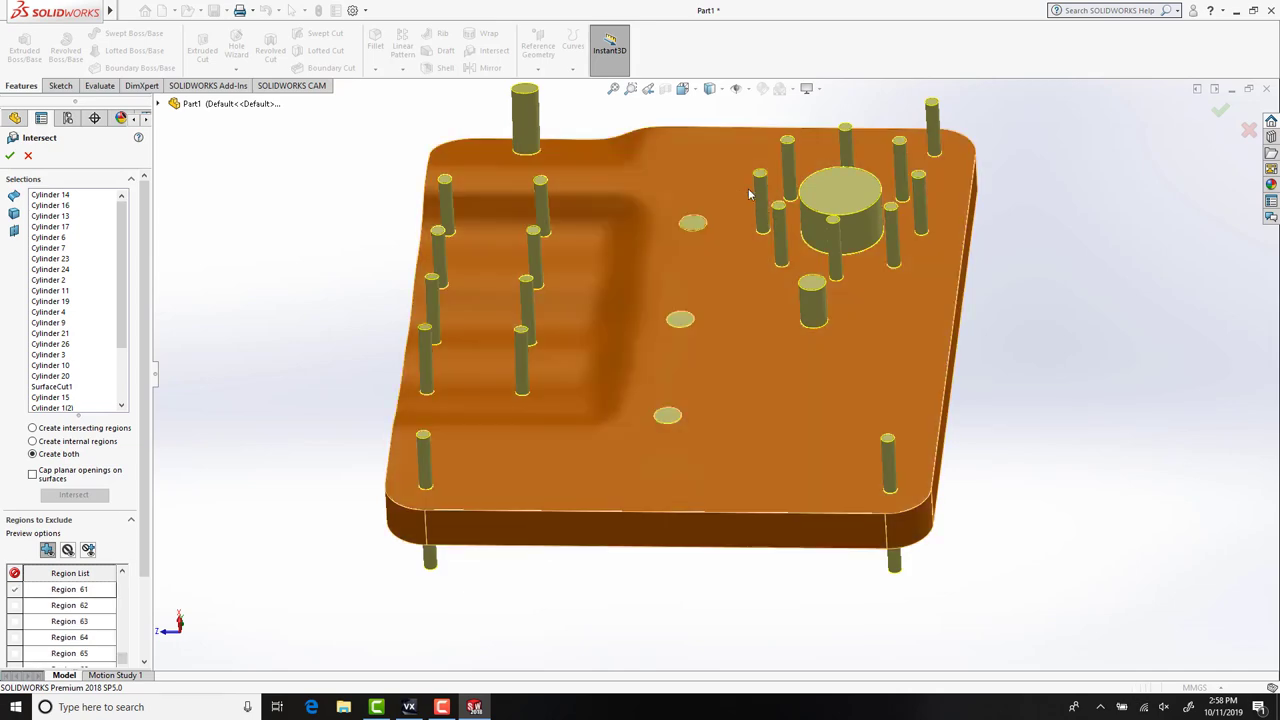
pyautogui.click(759, 194)
pyautogui.click(790, 166)
pyautogui.click(845, 142)
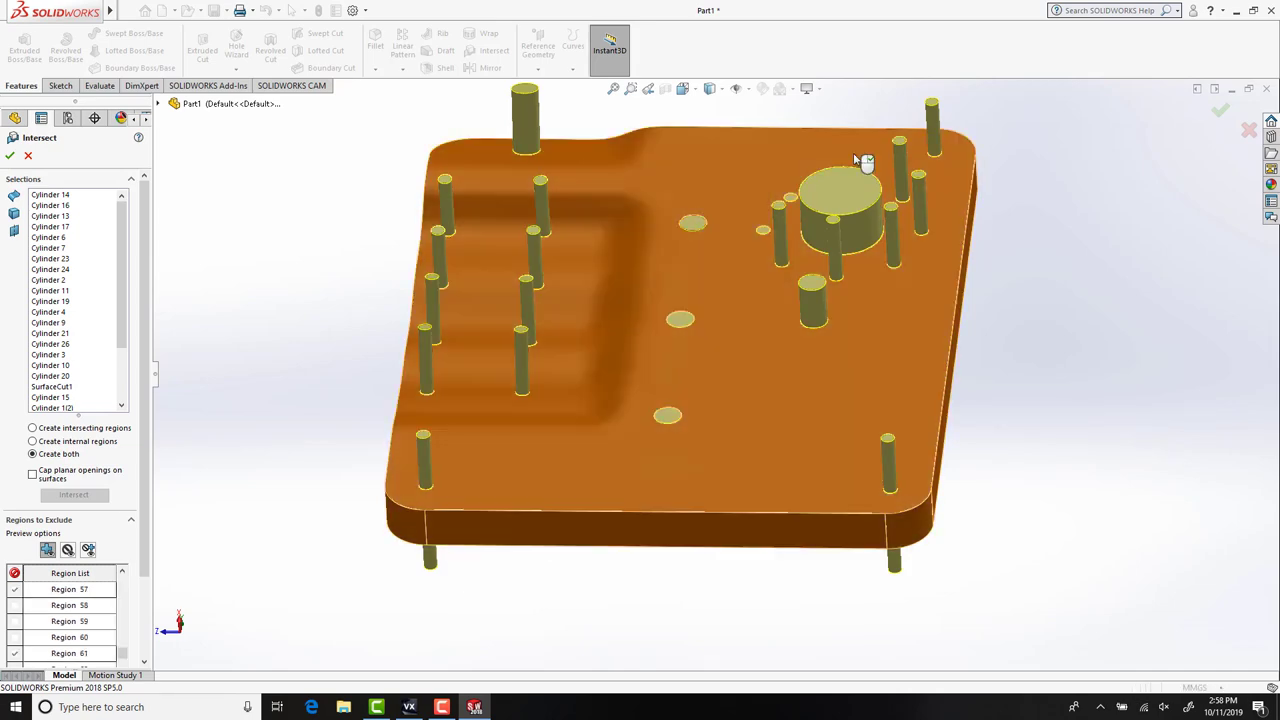
pyautogui.click(856, 185)
pyautogui.click(905, 170)
pyautogui.click(930, 125)
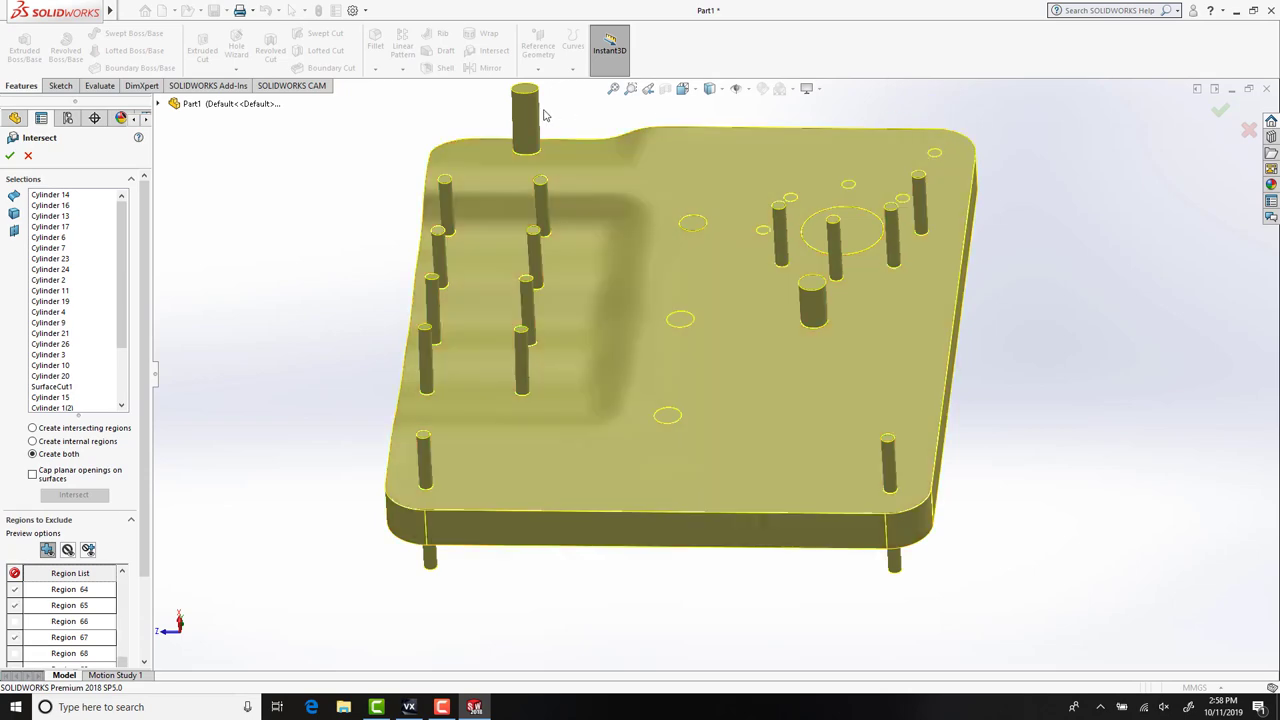
# Exclude the protruding ends of the large corner cylinder beside the contoured area and of the eight small cylinders within it.
pyautogui.click(527, 116)
pyautogui.click(545, 205)
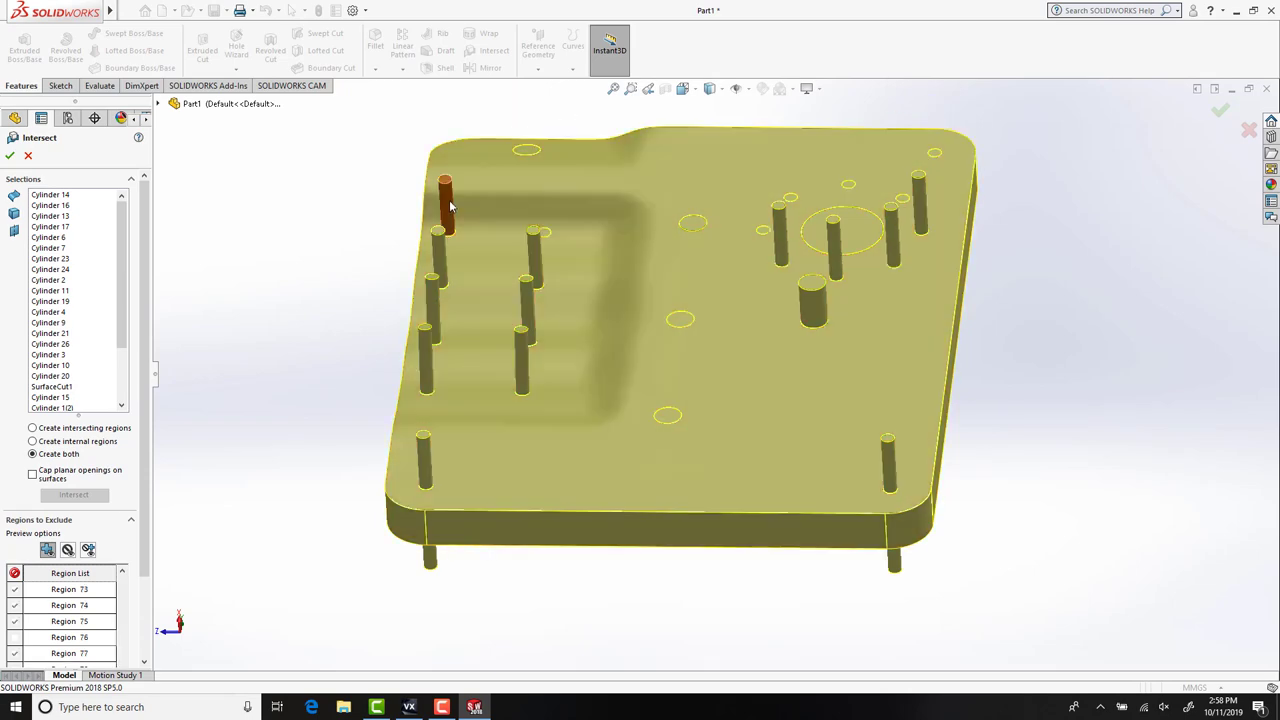
pyautogui.click(445, 205)
pyautogui.click(437, 260)
pyautogui.click(535, 258)
pyautogui.click(530, 300)
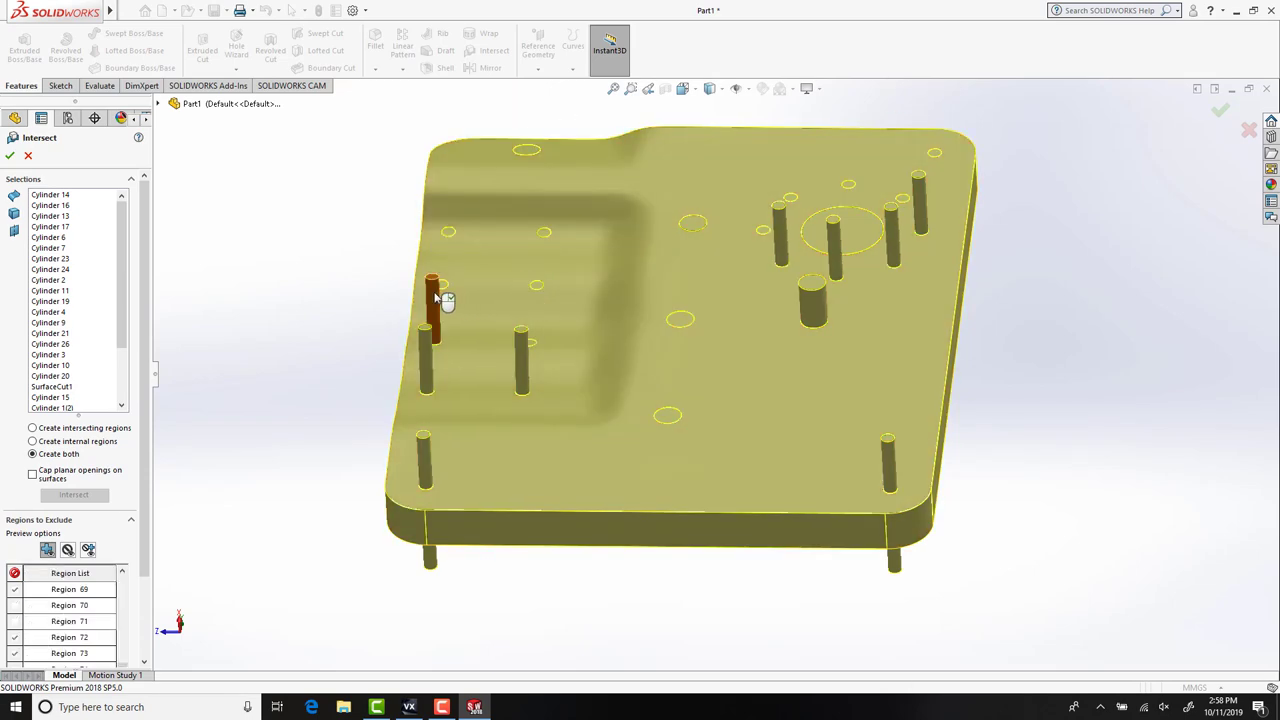
pyautogui.click(433, 300)
pyautogui.click(426, 355)
pyautogui.click(522, 355)
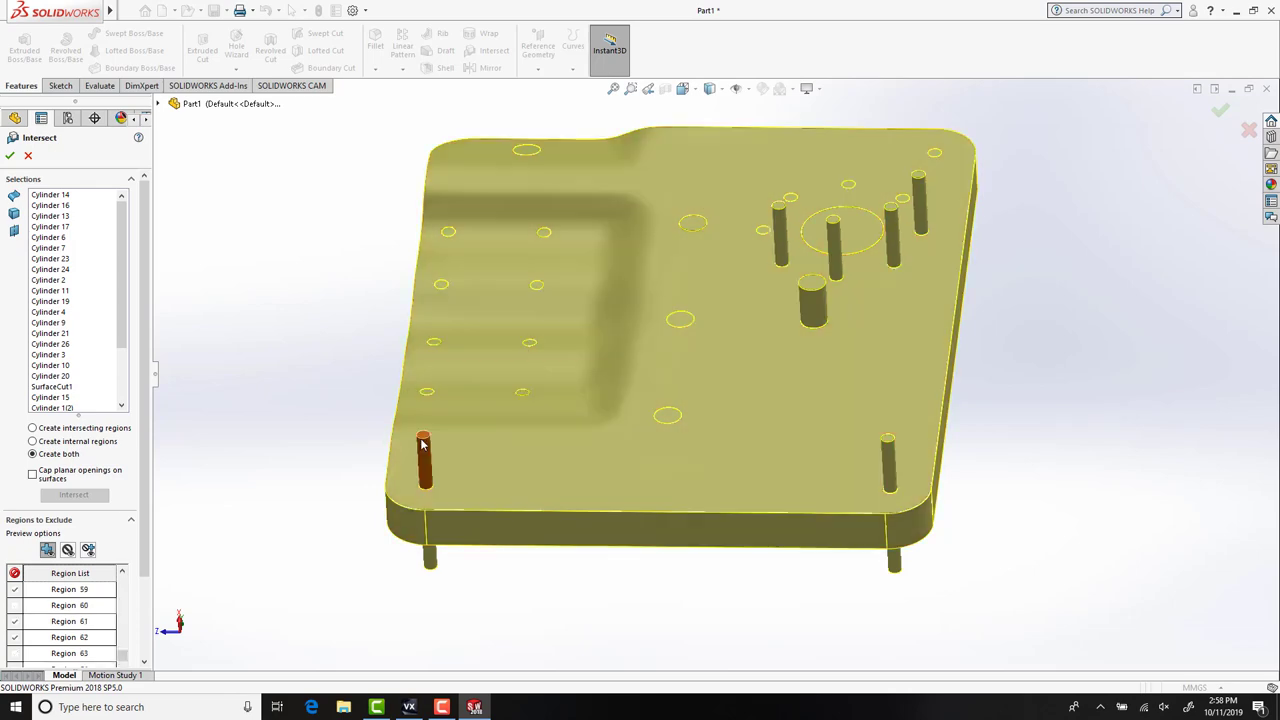
# Exclude the protruding ends of the two near corner cylinders, the single countersink cylinder and the four remaining bolt-circle cylinders.
pyautogui.click(424, 455)
pyautogui.click(889, 460)
pyautogui.click(811, 300)
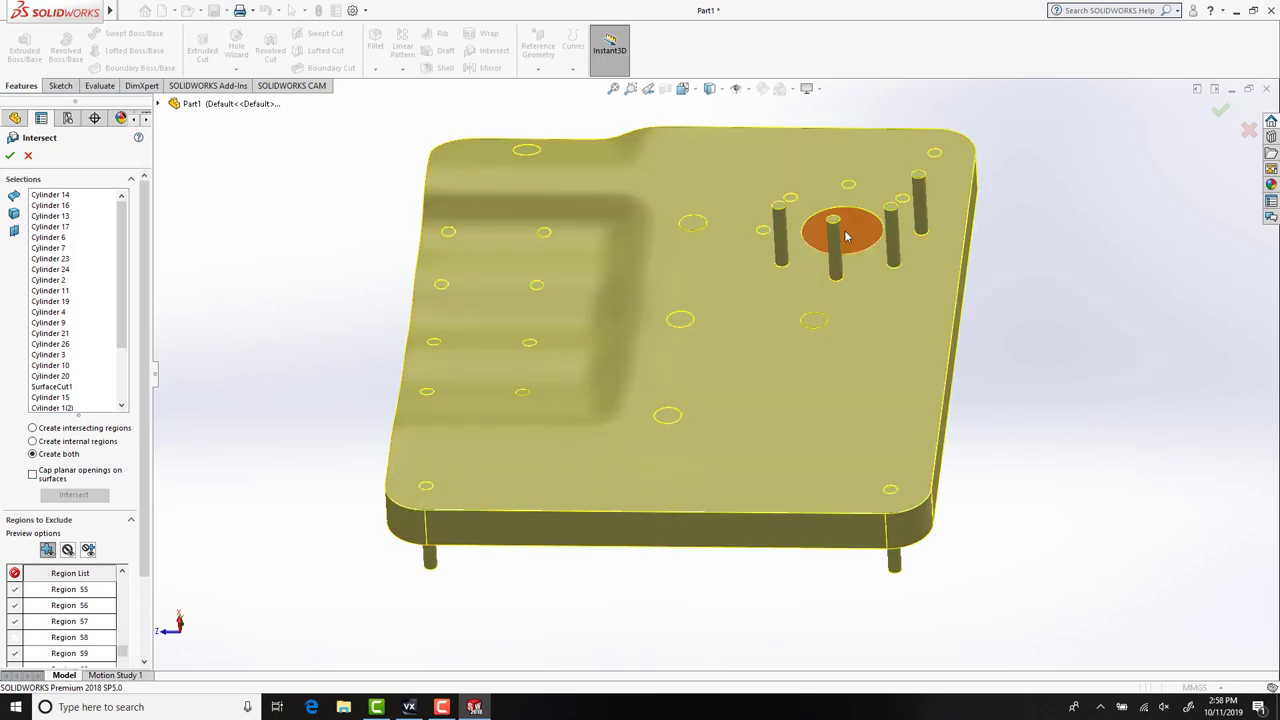
pyautogui.click(832, 248)
pyautogui.click(778, 232)
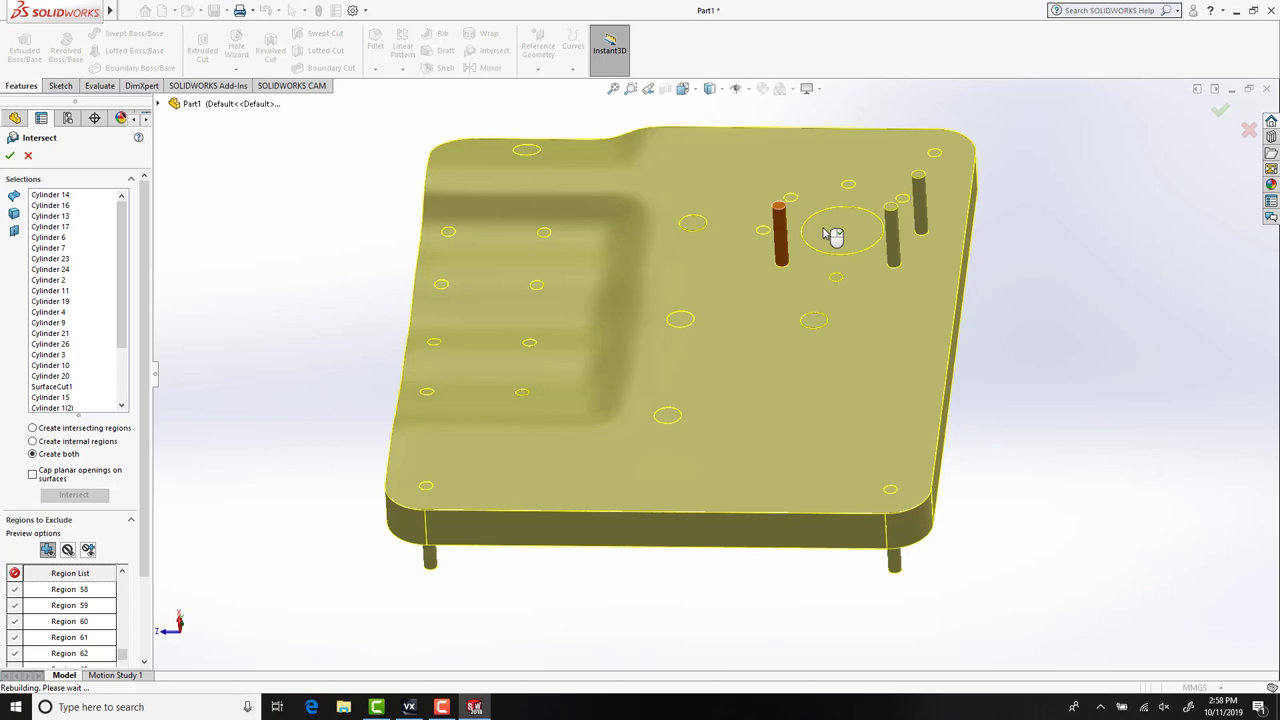
pyautogui.click(890, 230)
pyautogui.click(918, 206)
# Exclude the core regions inside the large bore so that it cuts completely through the plate.
pyautogui.click(853, 233)
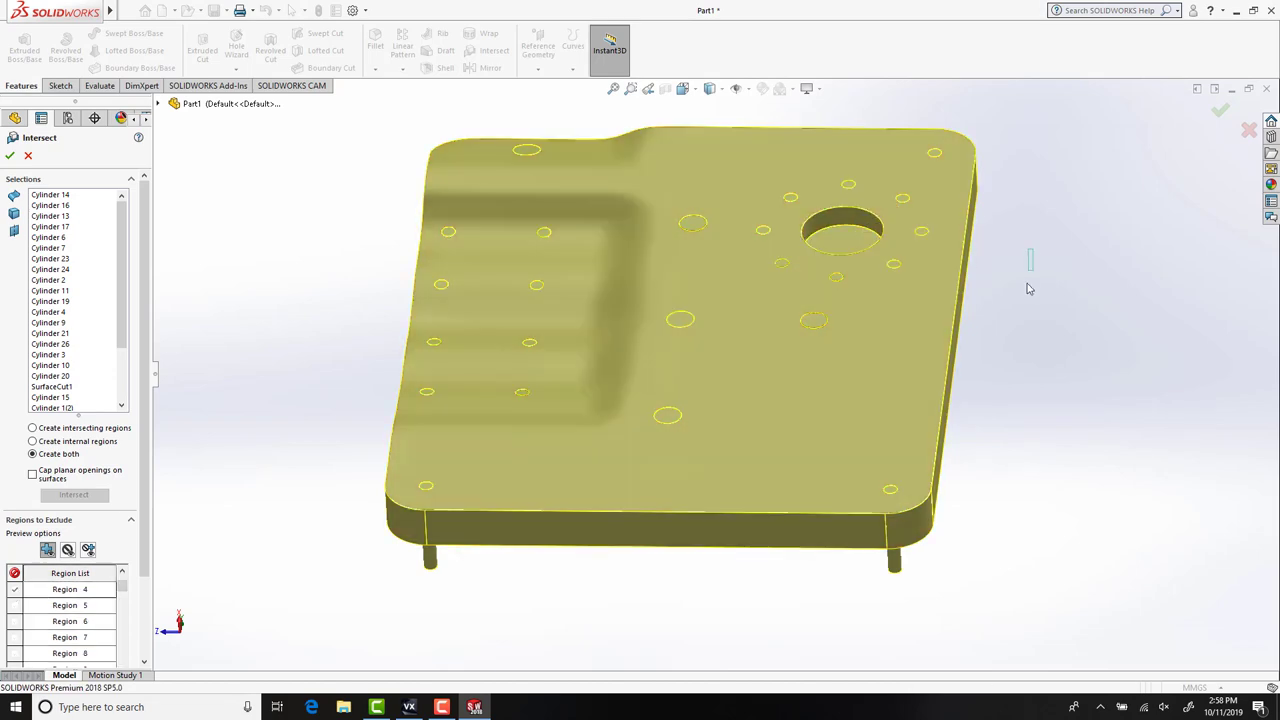
pyautogui.moveTo(1041, 243); pyautogui.dragTo(1037, 367, button='middle')
pyautogui.click(808, 208)
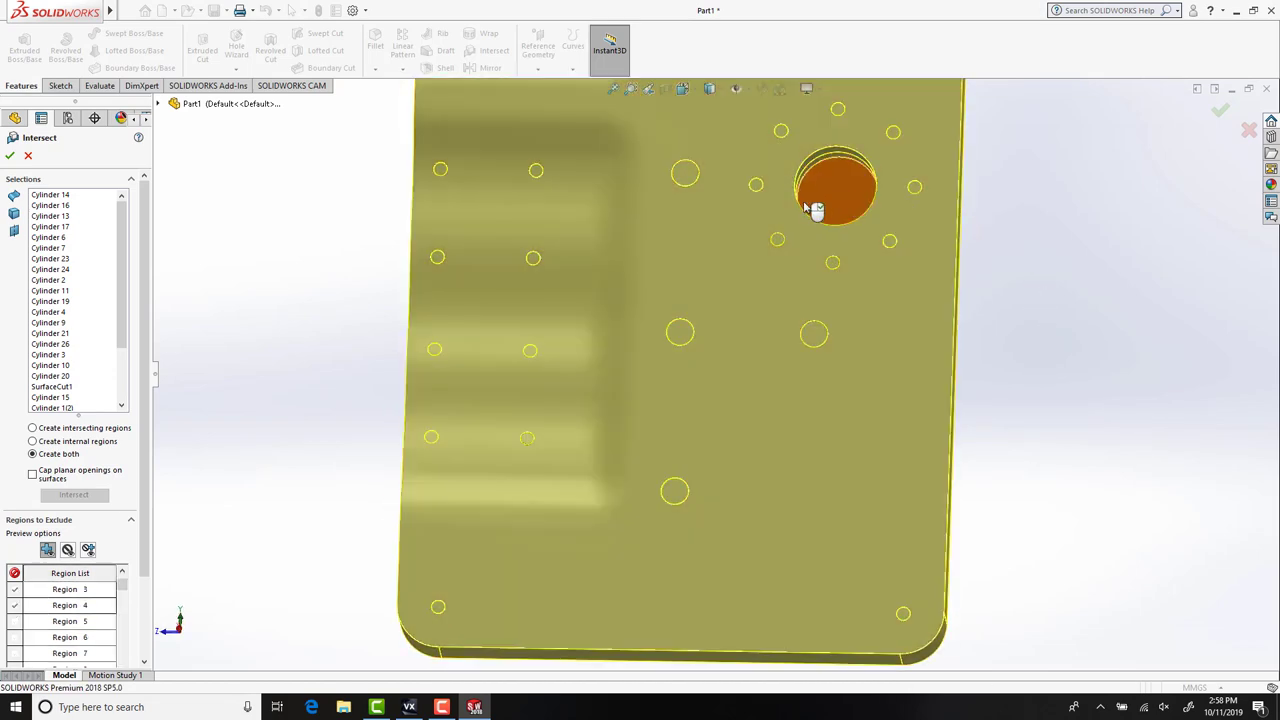
pyautogui.moveTo(851, 155); pyautogui.dragTo(858, 181, button='middle')
pyautogui.scroll(-5, 832, 124)
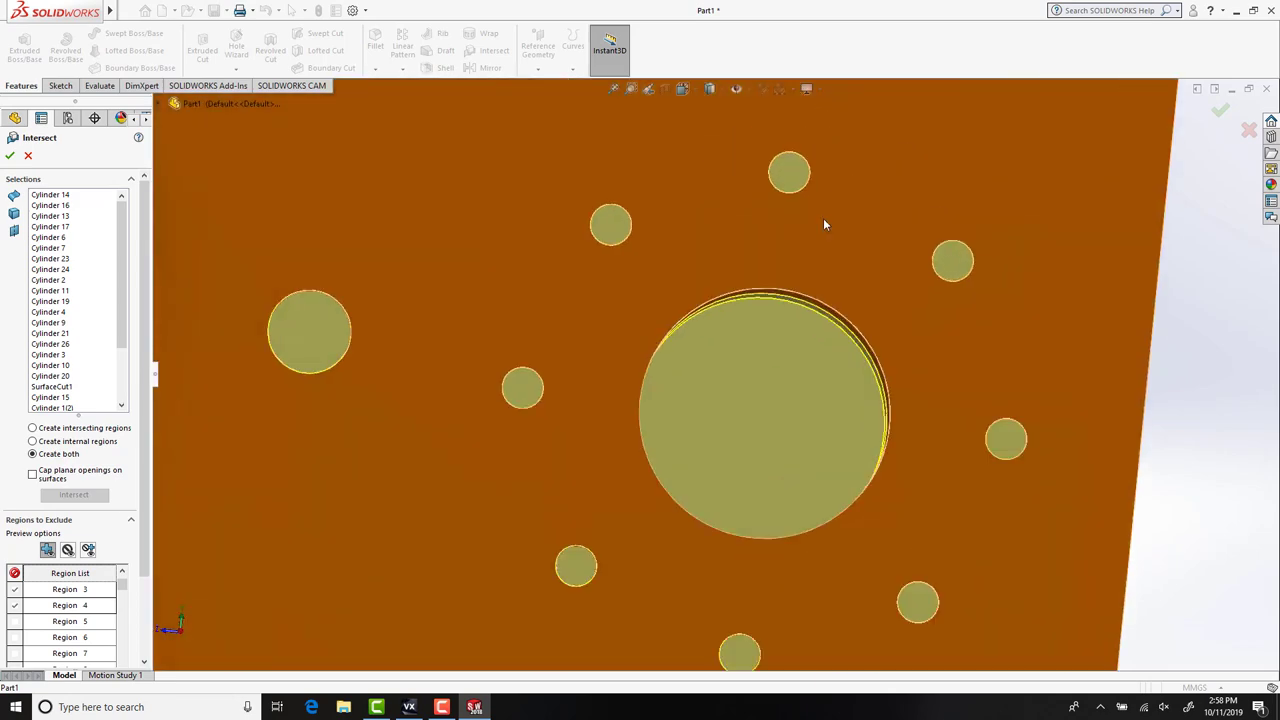
pyautogui.click(760, 388)
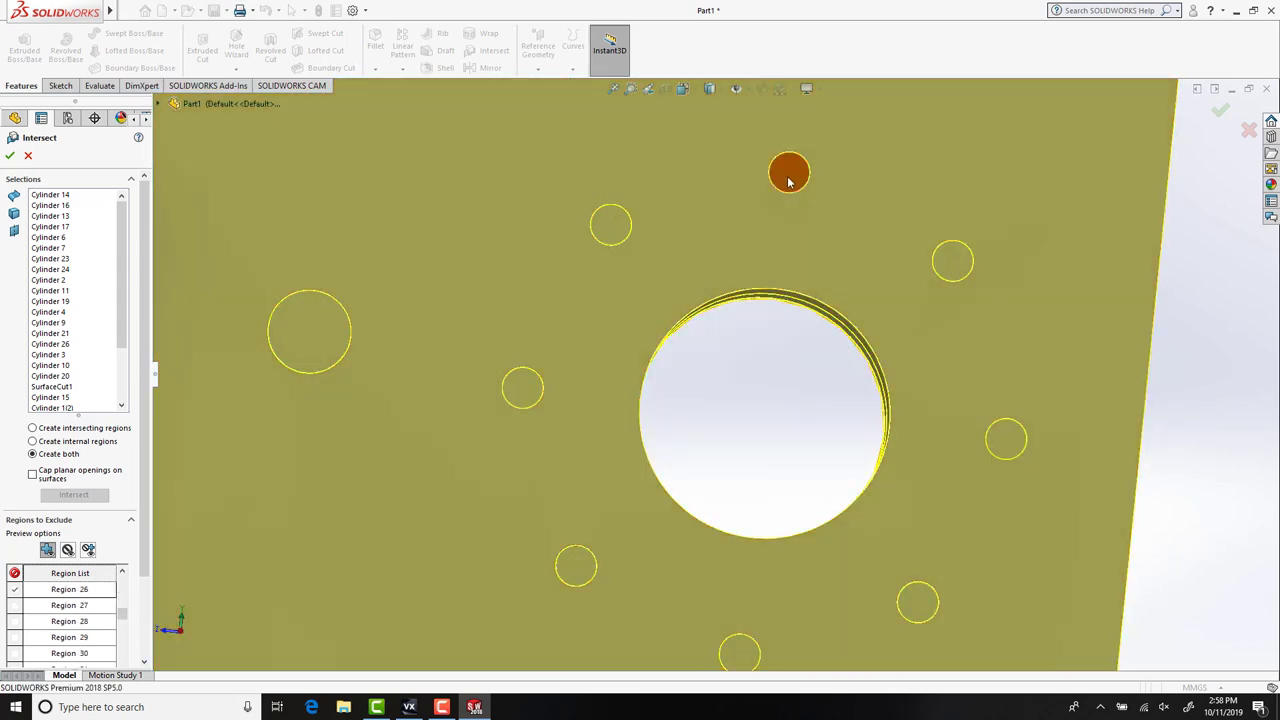
# Exclude the core regions of all eight bolt-circle holes around the large bore.
pyautogui.click(789, 181)
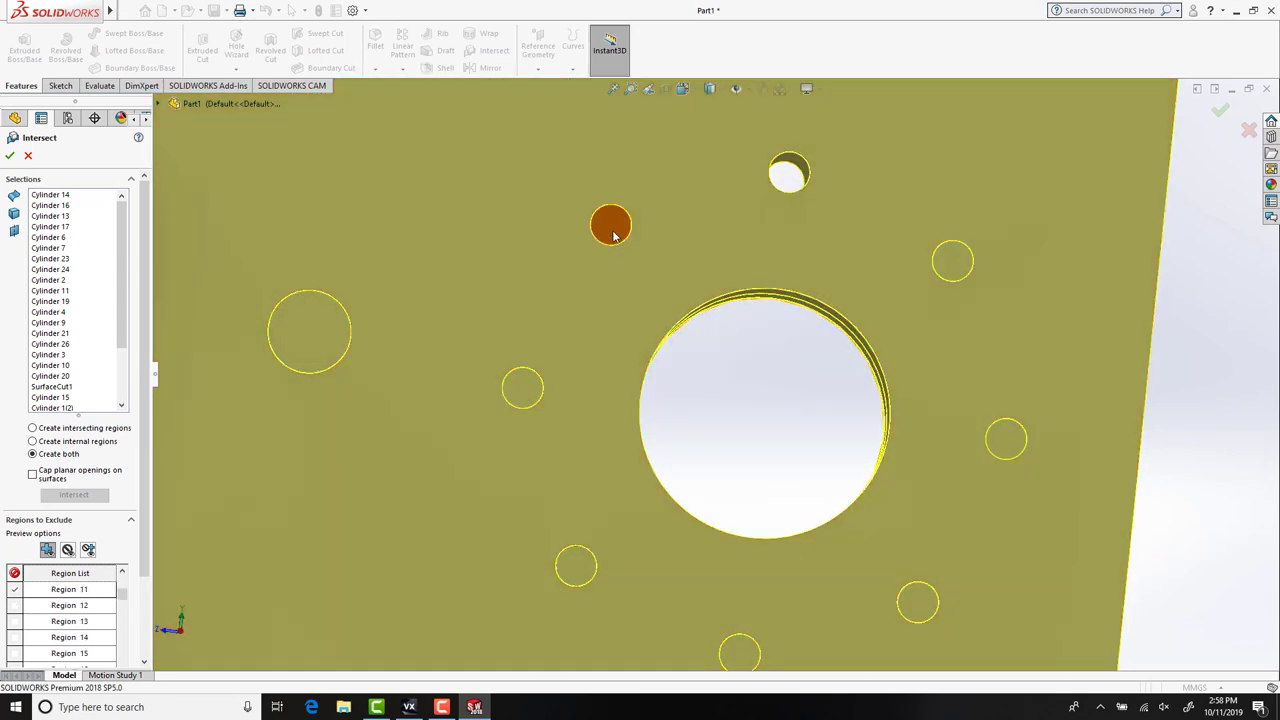
pyautogui.click(614, 234)
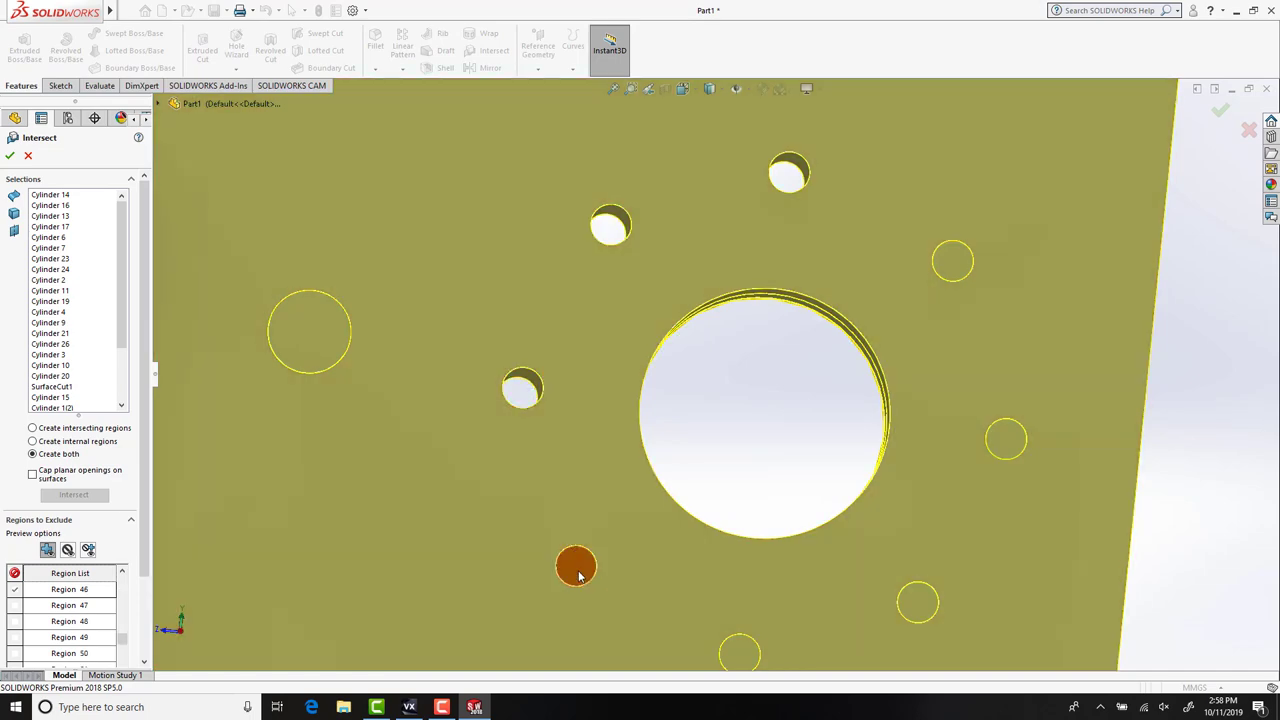
pyautogui.click(583, 575)
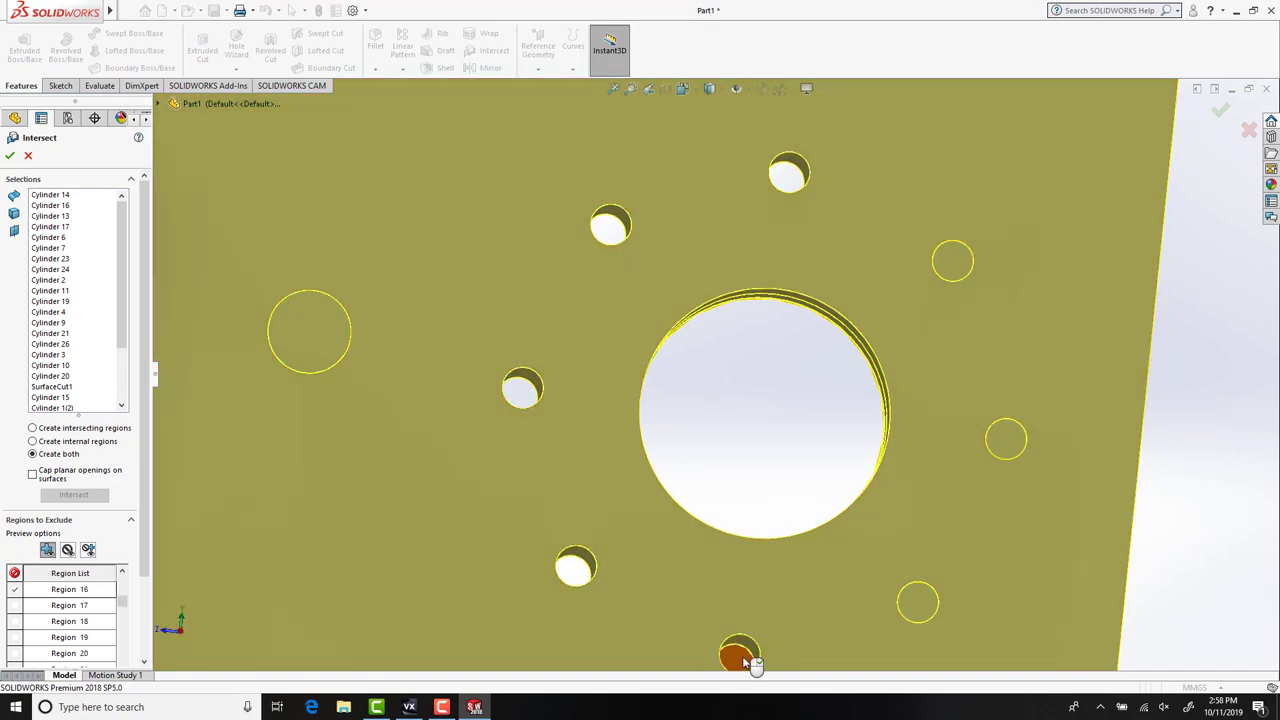
pyautogui.click(745, 663)
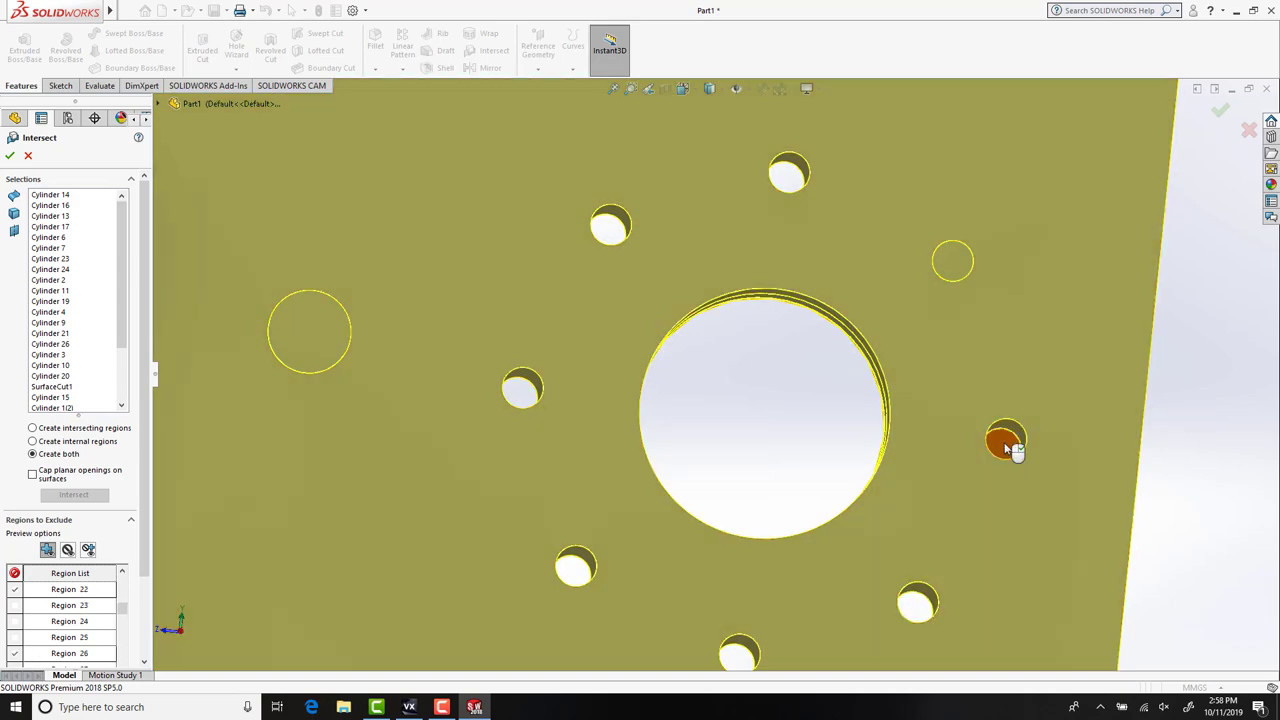
pyautogui.click(1010, 449)
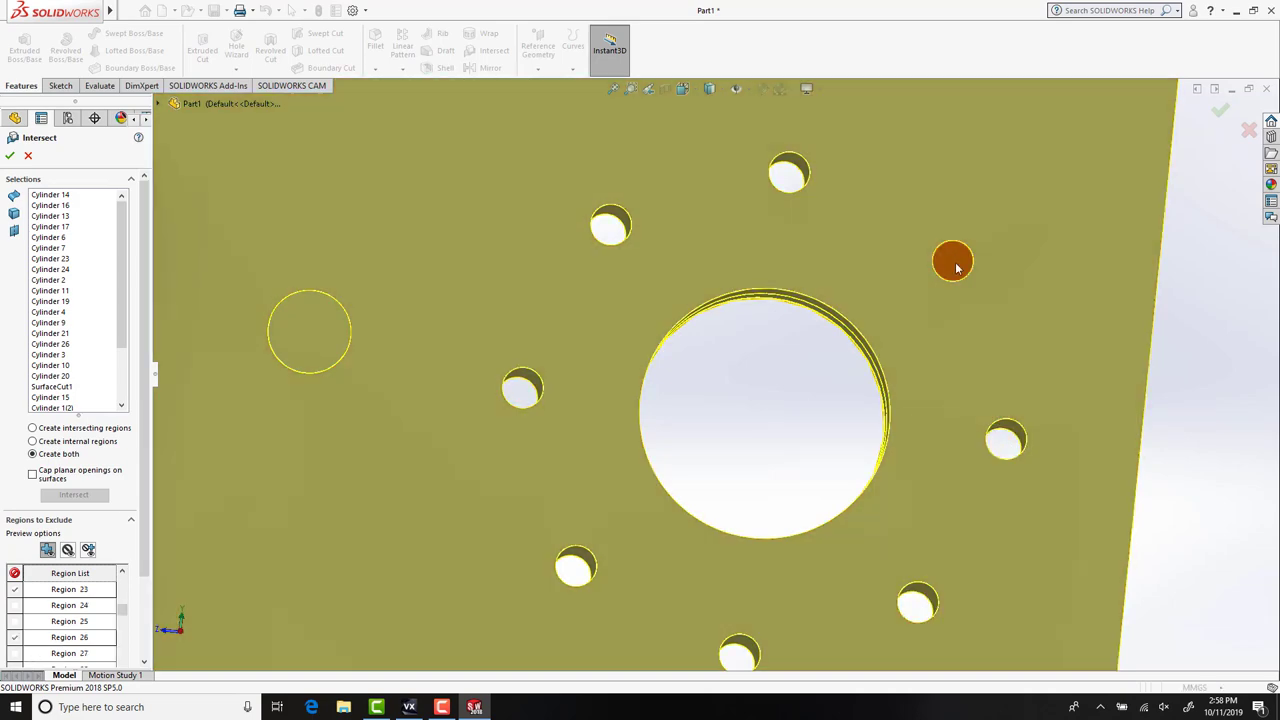
pyautogui.click(957, 268)
pyautogui.scroll(3, 765, 420)
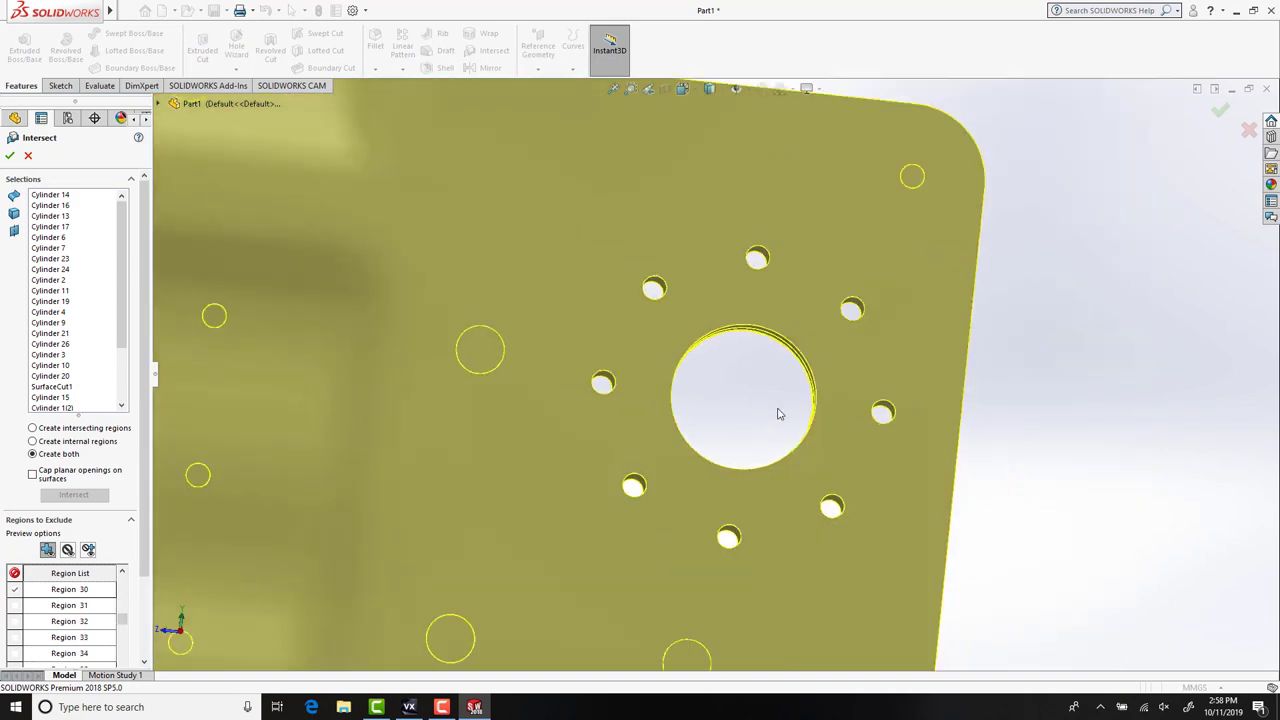
# Exclude the core regions of the single hole beside the large bore, the nearby corner hole and the large corner hole beside the contoured area.
pyautogui.scroll(-2, 600, 371)
pyautogui.click(580, 328)
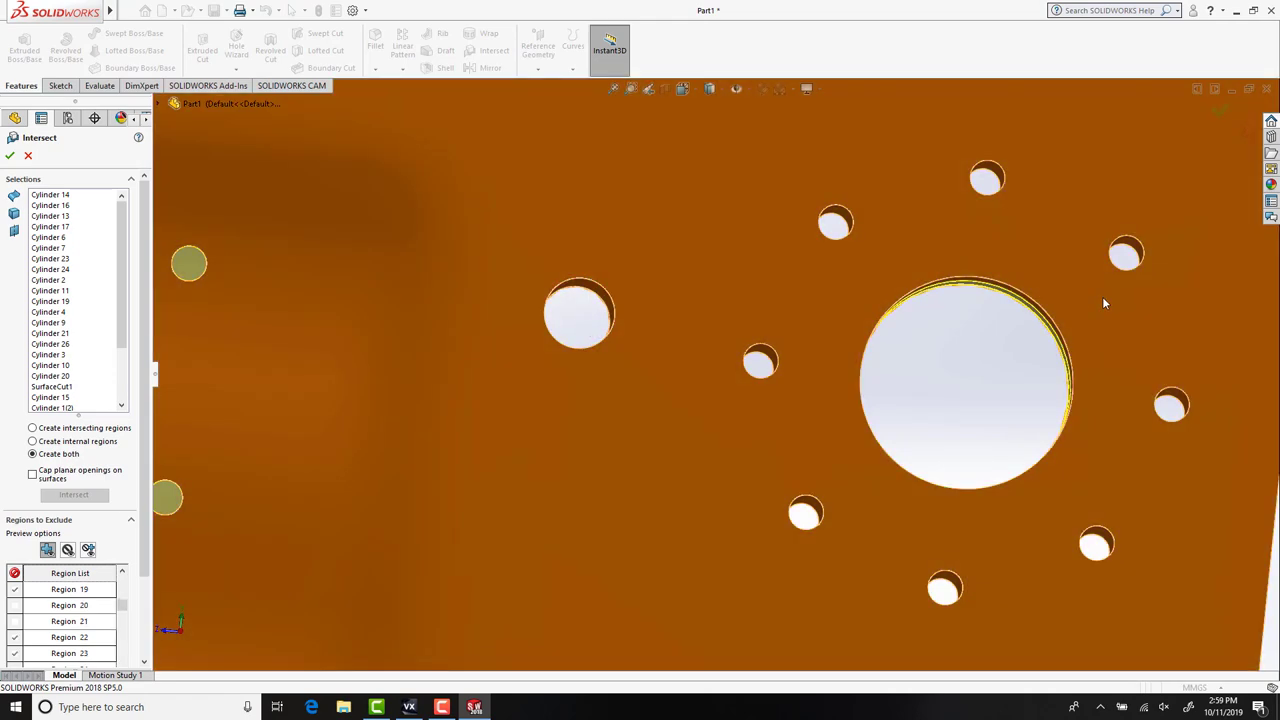
pyautogui.scroll(2, 826, 286)
pyautogui.scroll(-3, 785, 308)
pyautogui.click(784, 309)
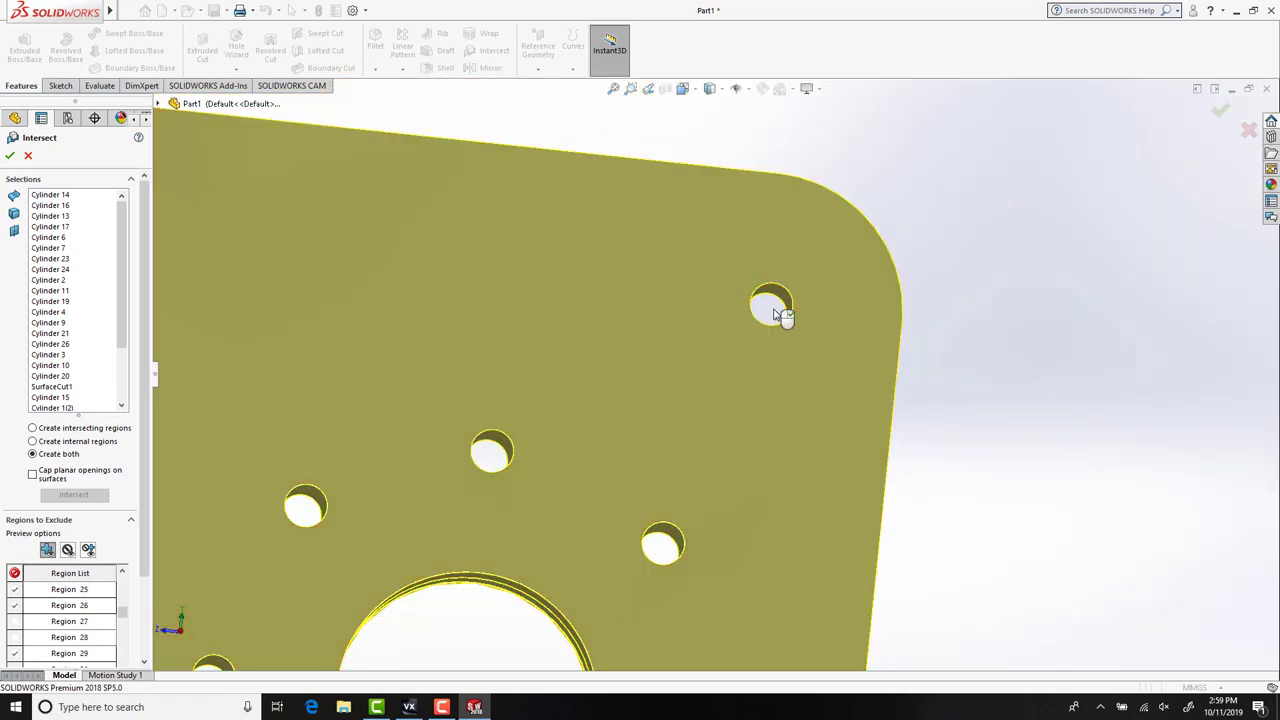
pyautogui.scroll(3, 762, 320)
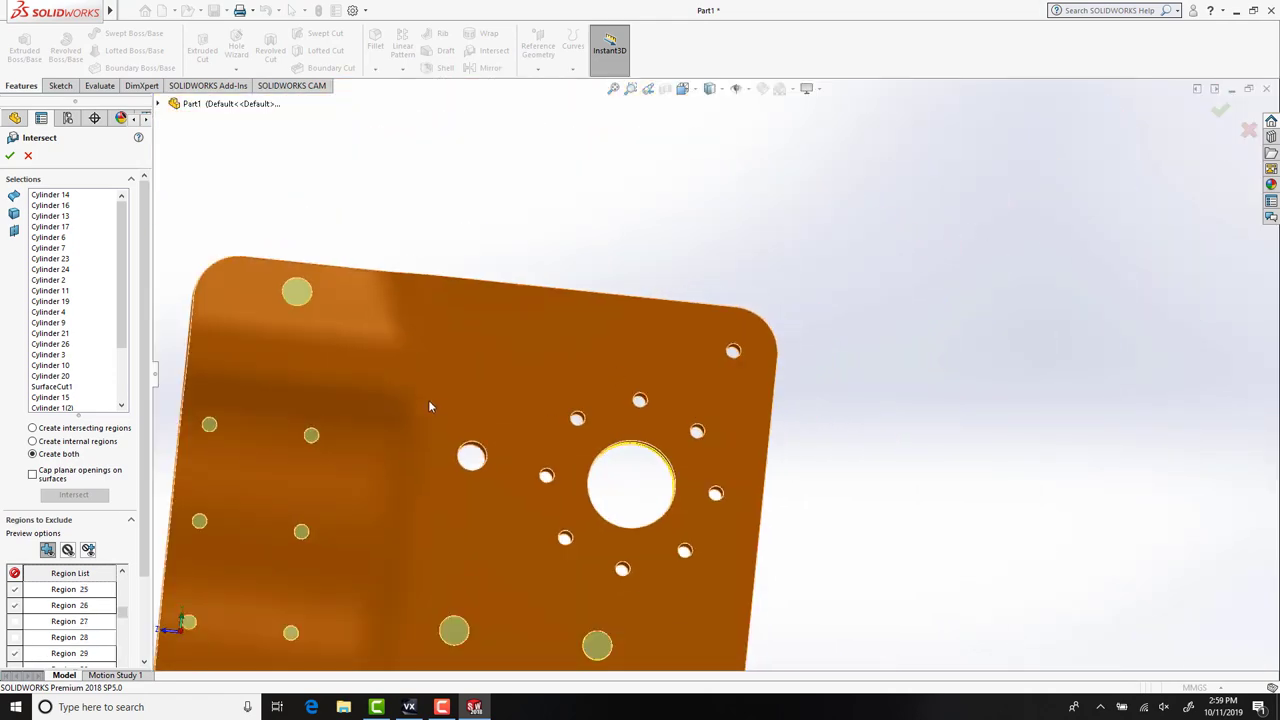
pyautogui.scroll(-4, 336, 266)
pyautogui.click(340, 262)
# Exclude the core regions of the four small contoured-area holes nearest the large corner hole.
pyautogui.scroll(3, 578, 428)
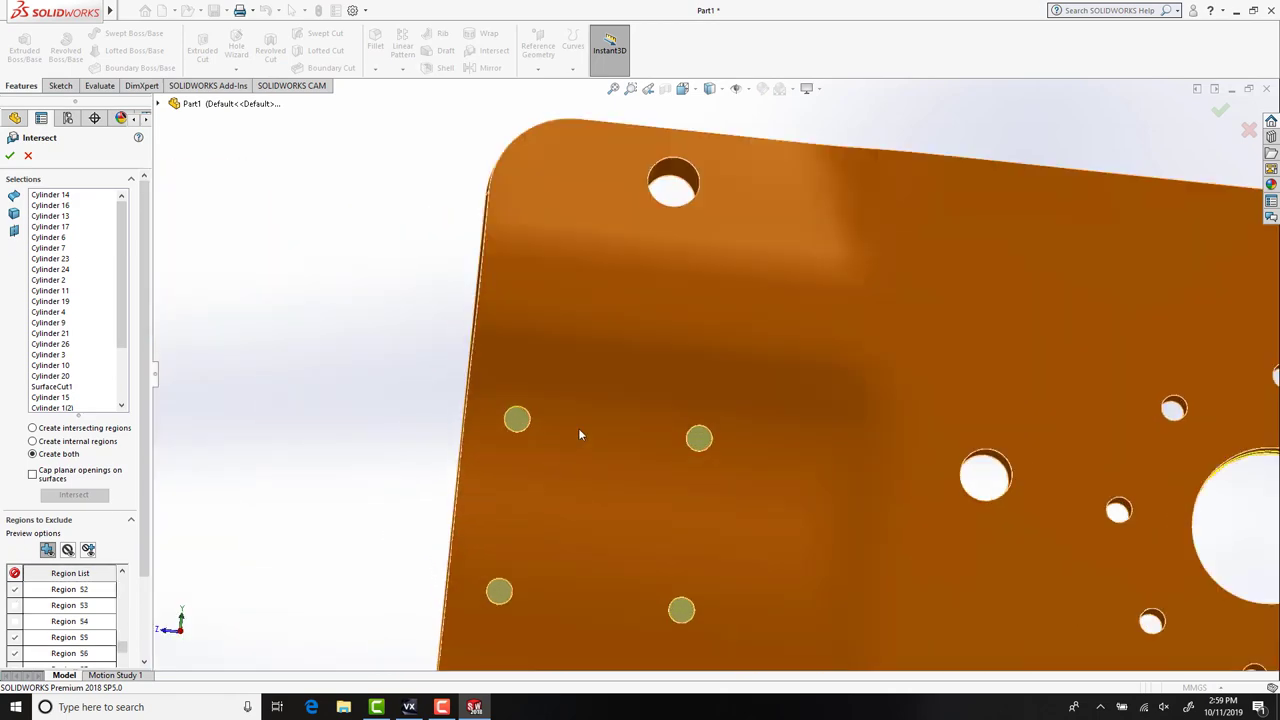
pyautogui.scroll(-4, 786, 423)
pyautogui.click(790, 428)
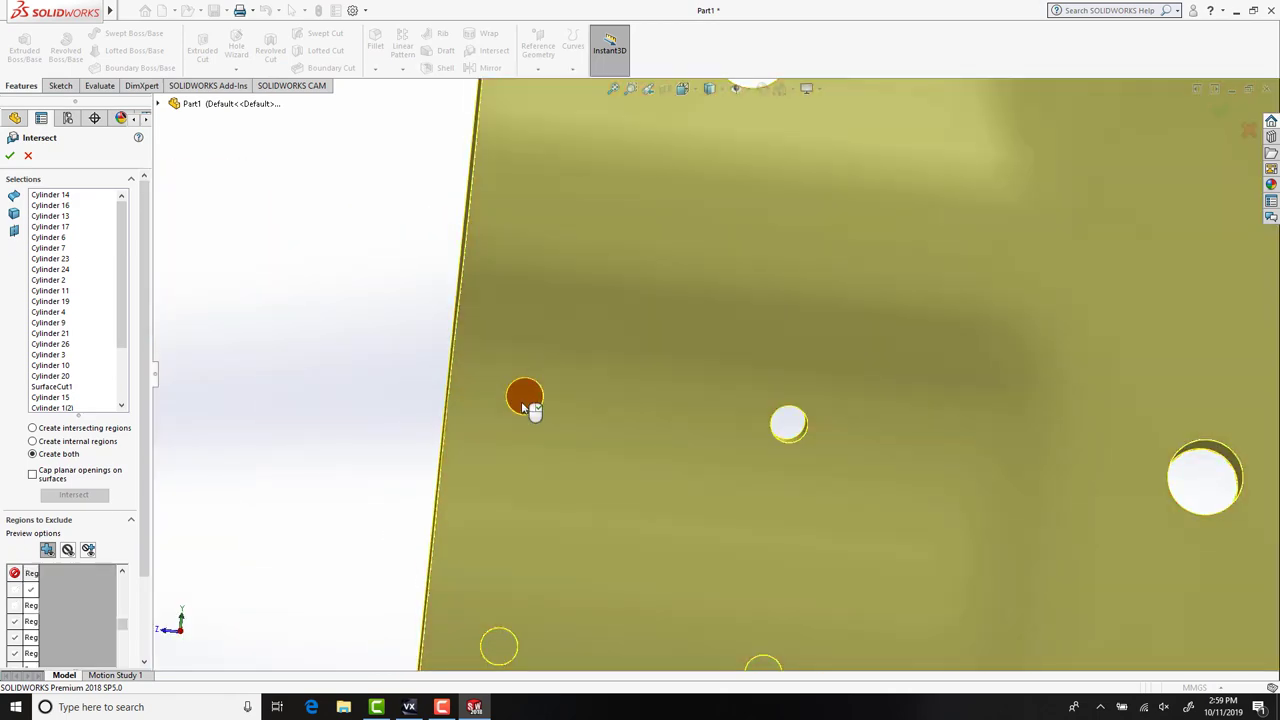
pyautogui.click(527, 402)
pyautogui.scroll(3, 529, 408)
pyautogui.scroll(-4, 730, 480)
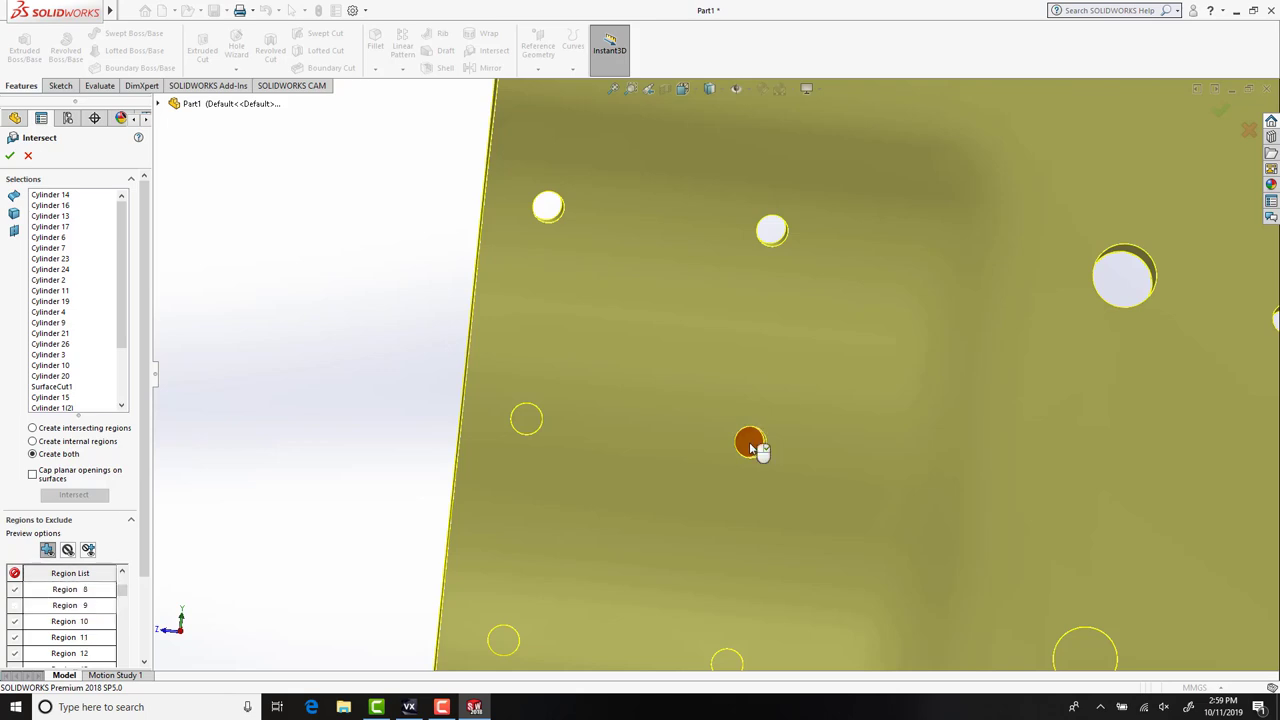
pyautogui.click(752, 446)
pyautogui.click(530, 422)
# Exclude the core regions of the remaining four small holes in the contoured area.
pyautogui.scroll(1, 638, 514)
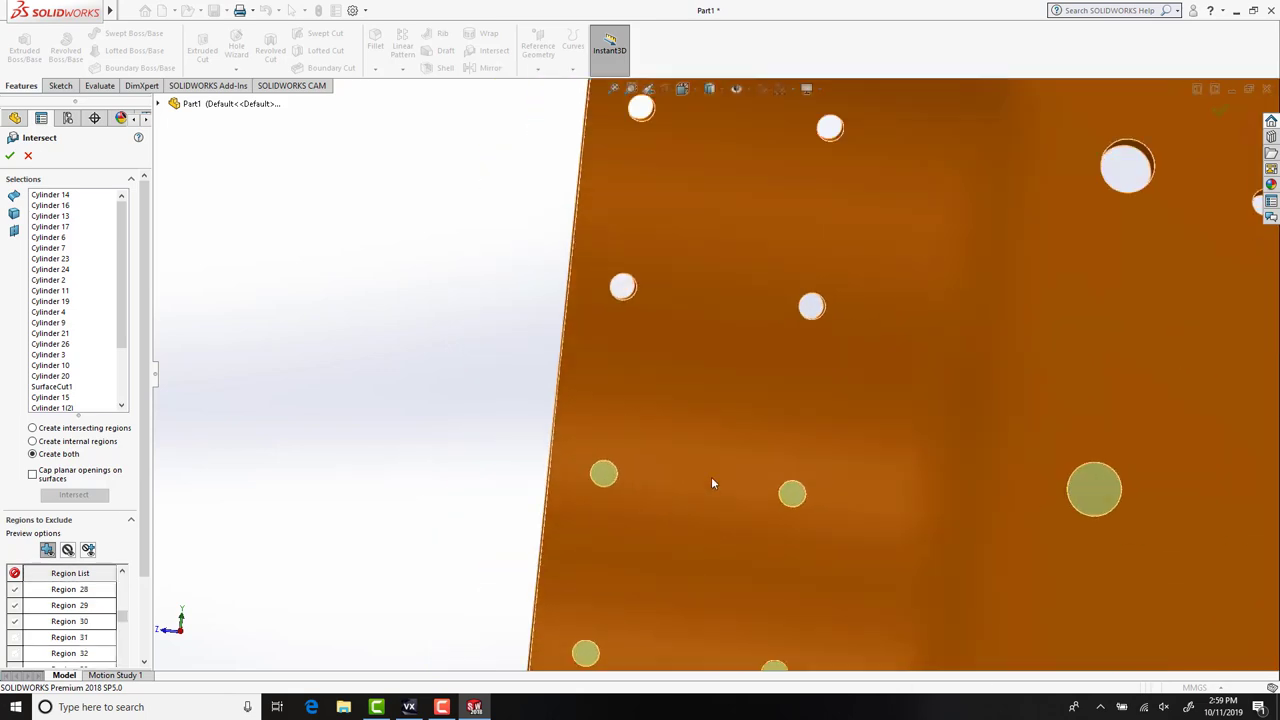
pyautogui.click(793, 500)
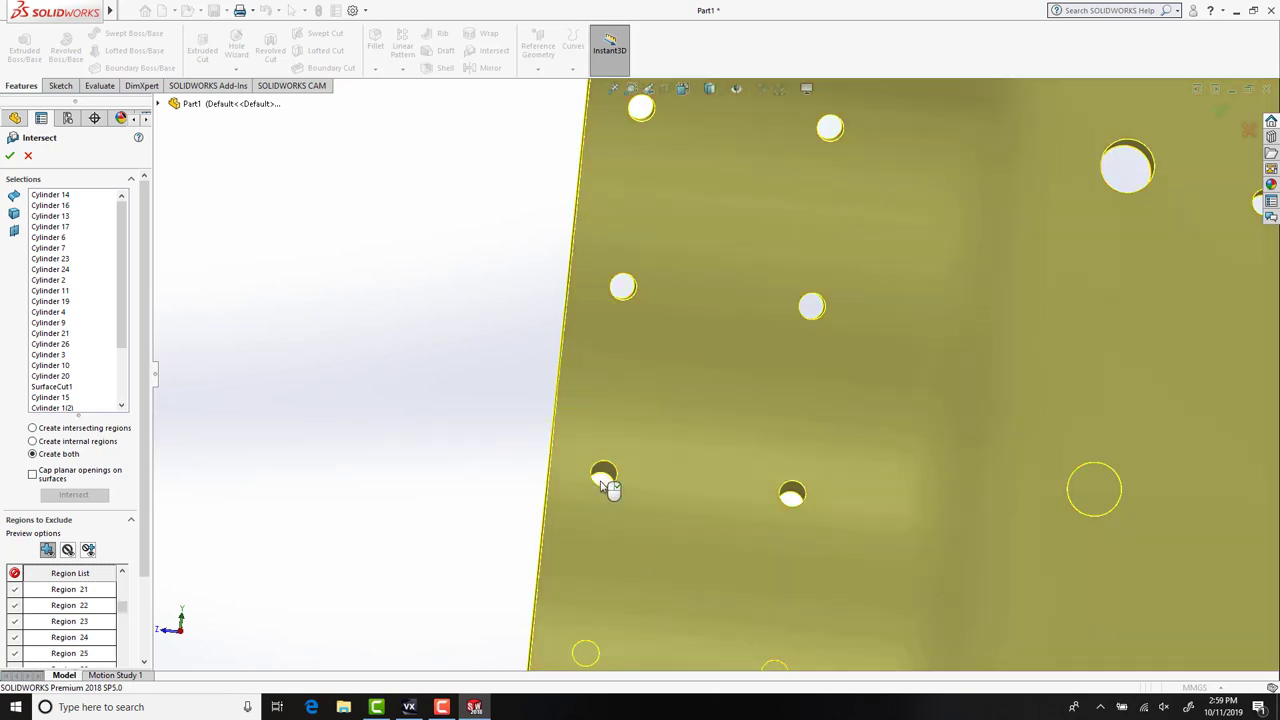
pyautogui.scroll(3, 620, 480)
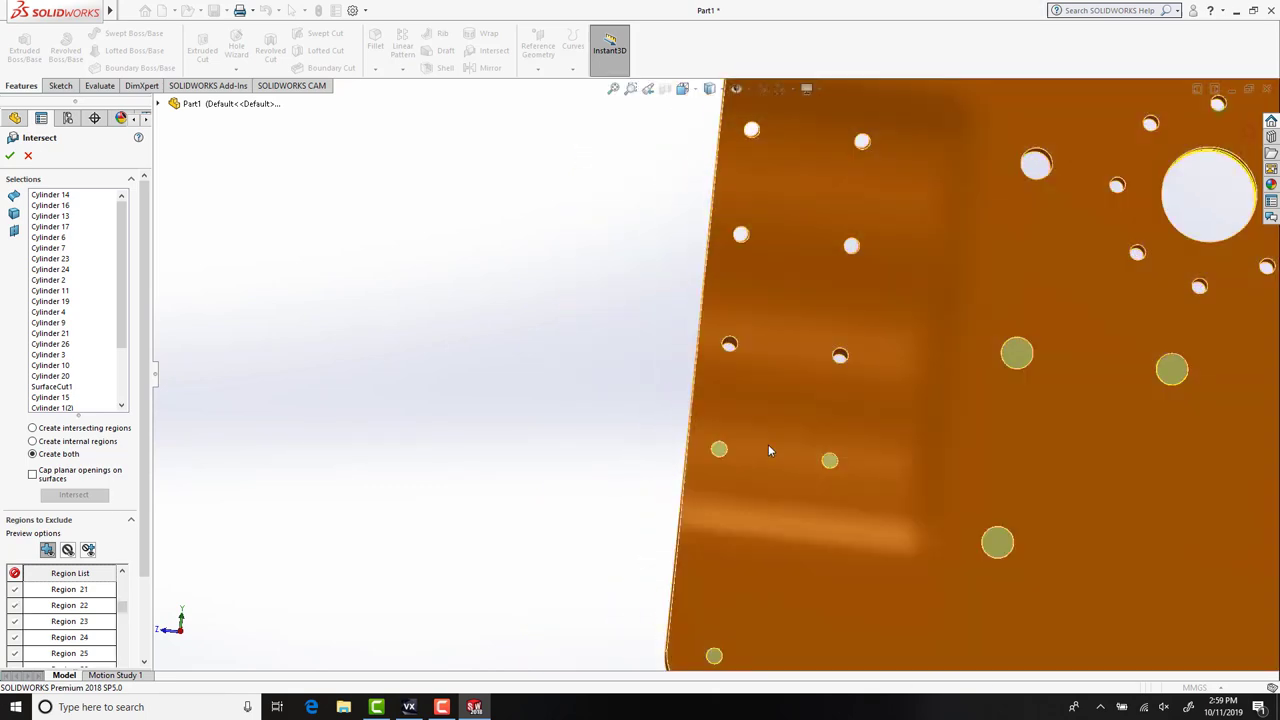
pyautogui.scroll(-3, 771, 449)
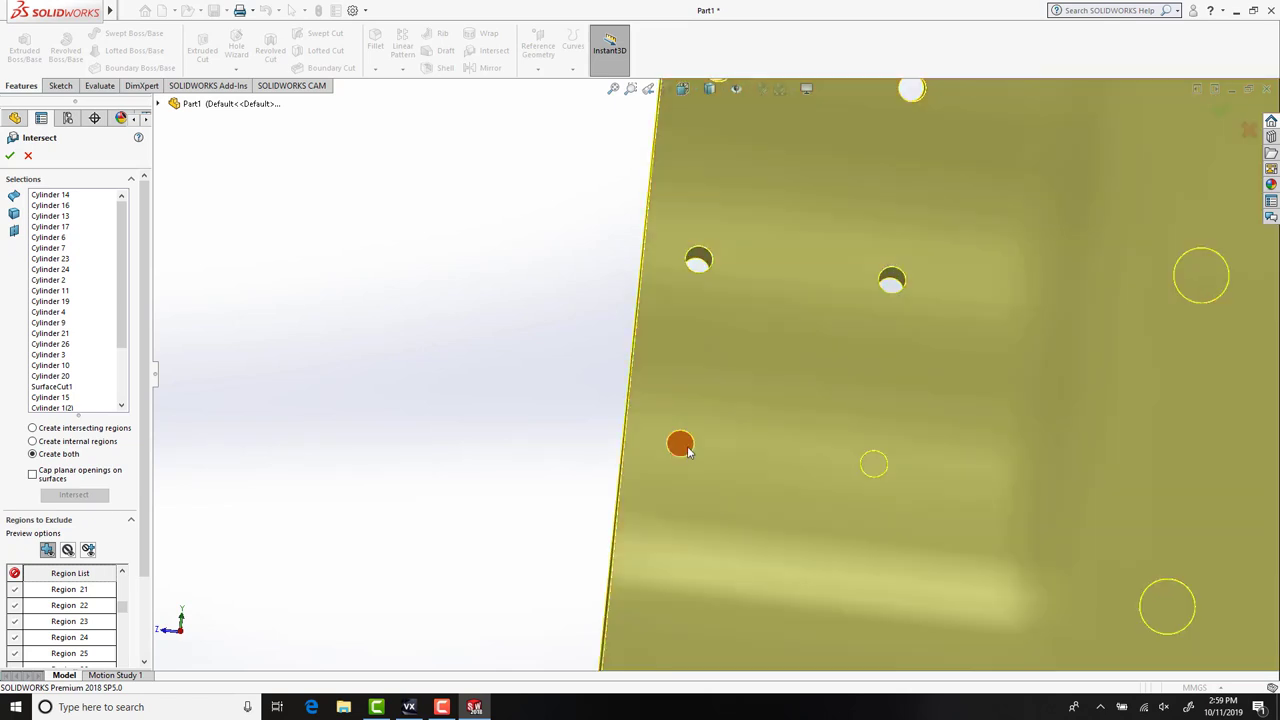
pyautogui.click(686, 449)
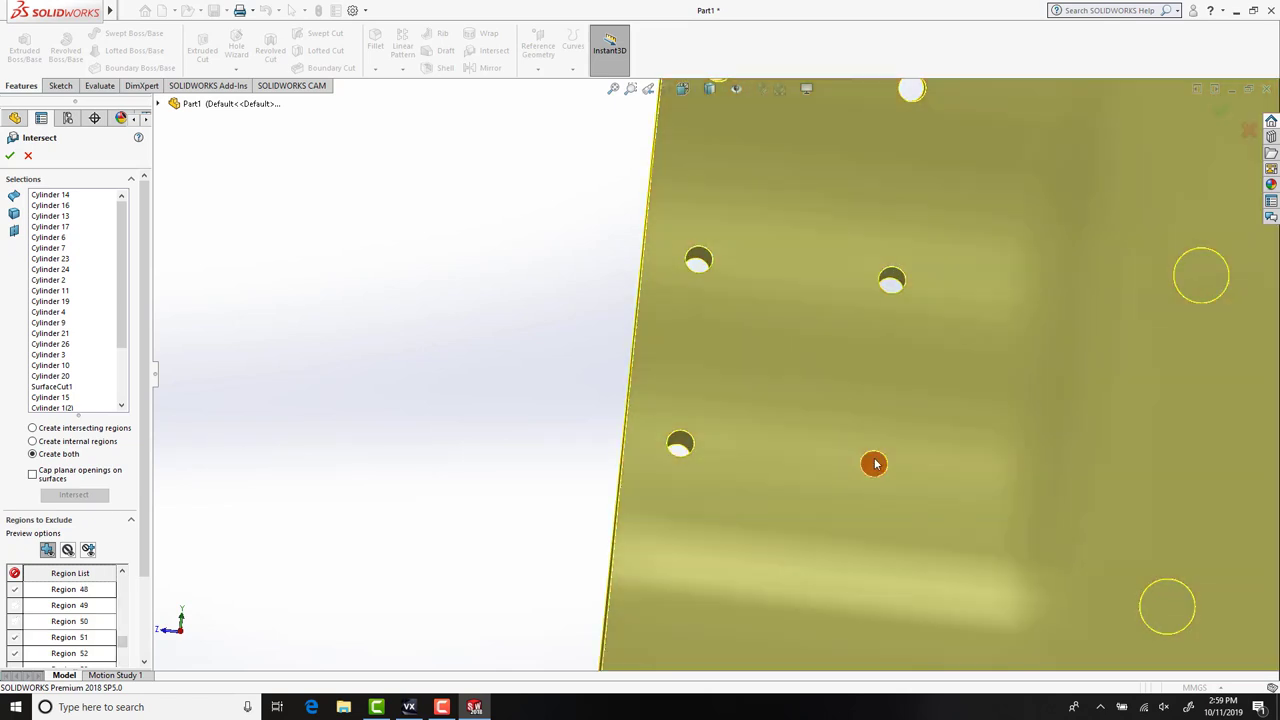
pyautogui.click(874, 467)
# Exclude the core region of the small corner hole on the contoured side of the plate.
pyautogui.scroll(3, 874, 473)
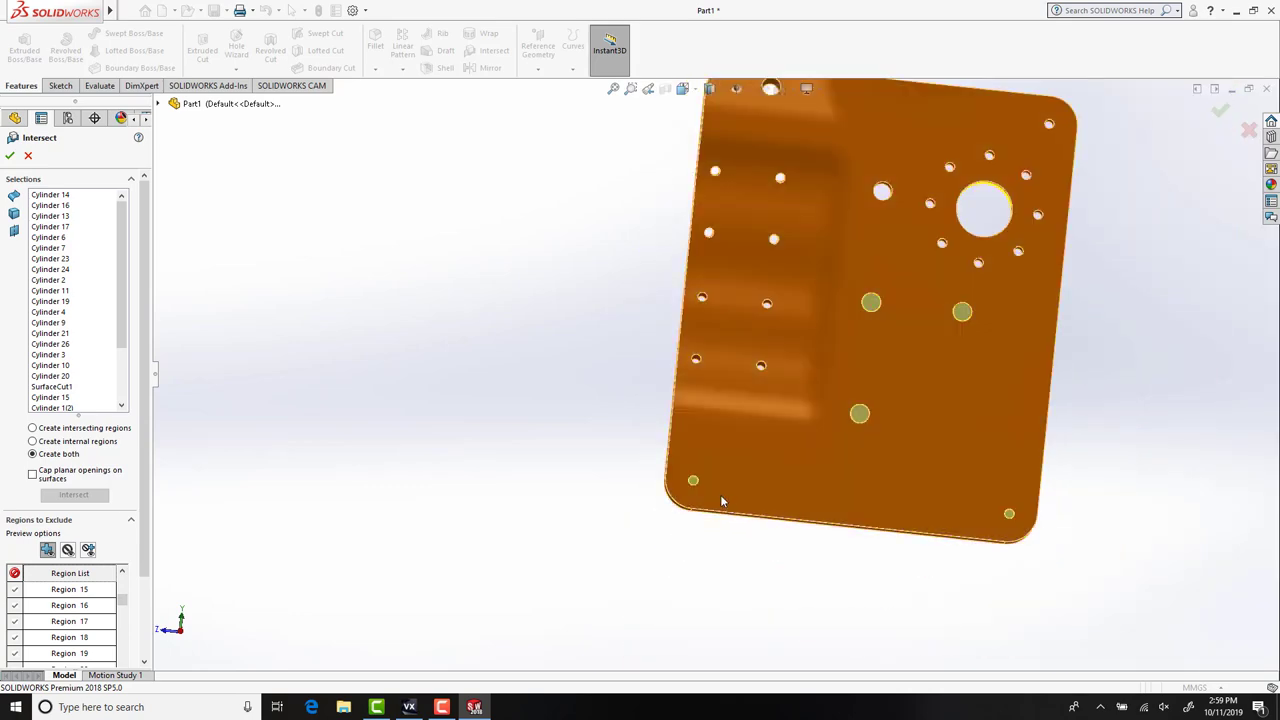
pyautogui.scroll(-3, 705, 500)
pyautogui.click(688, 403)
pyautogui.click(687, 403)
pyautogui.scroll(5, 689, 404)
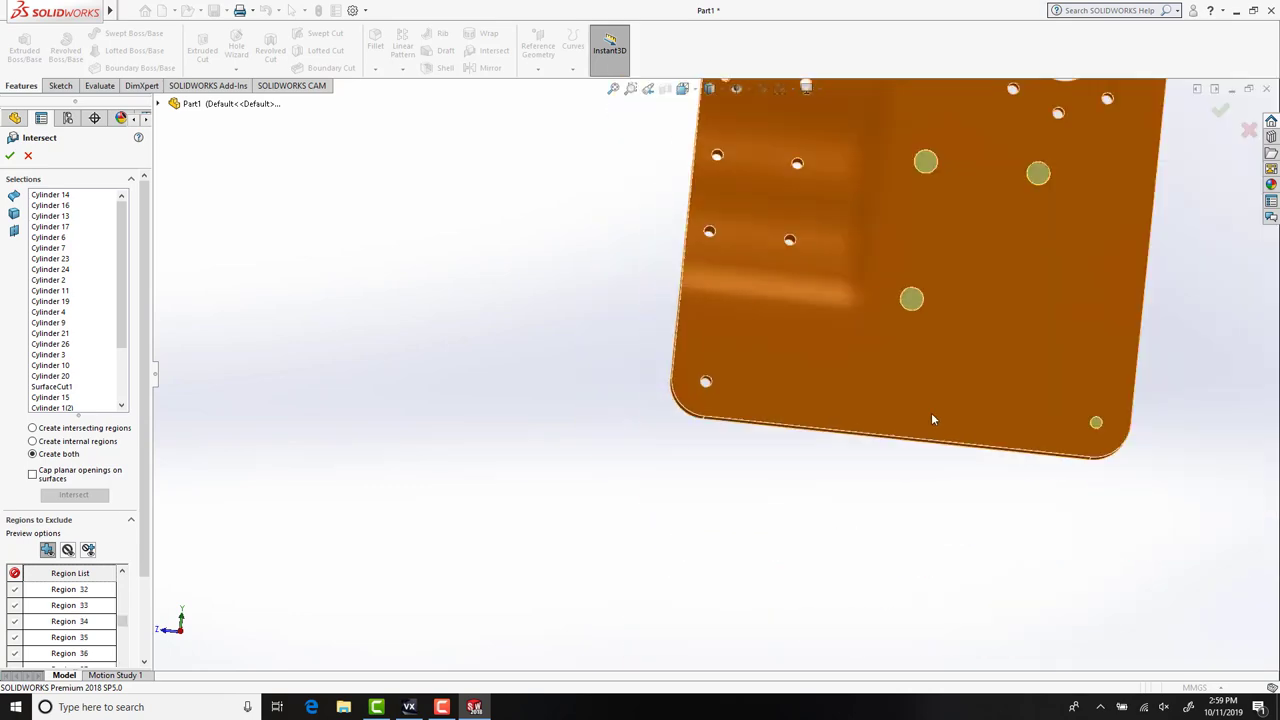
# Exclude the core regions of the three remaining medium-sized holes in the flat middle area of the plate.
pyautogui.scroll(-8, 920, 296)
pyautogui.click(761, 349)
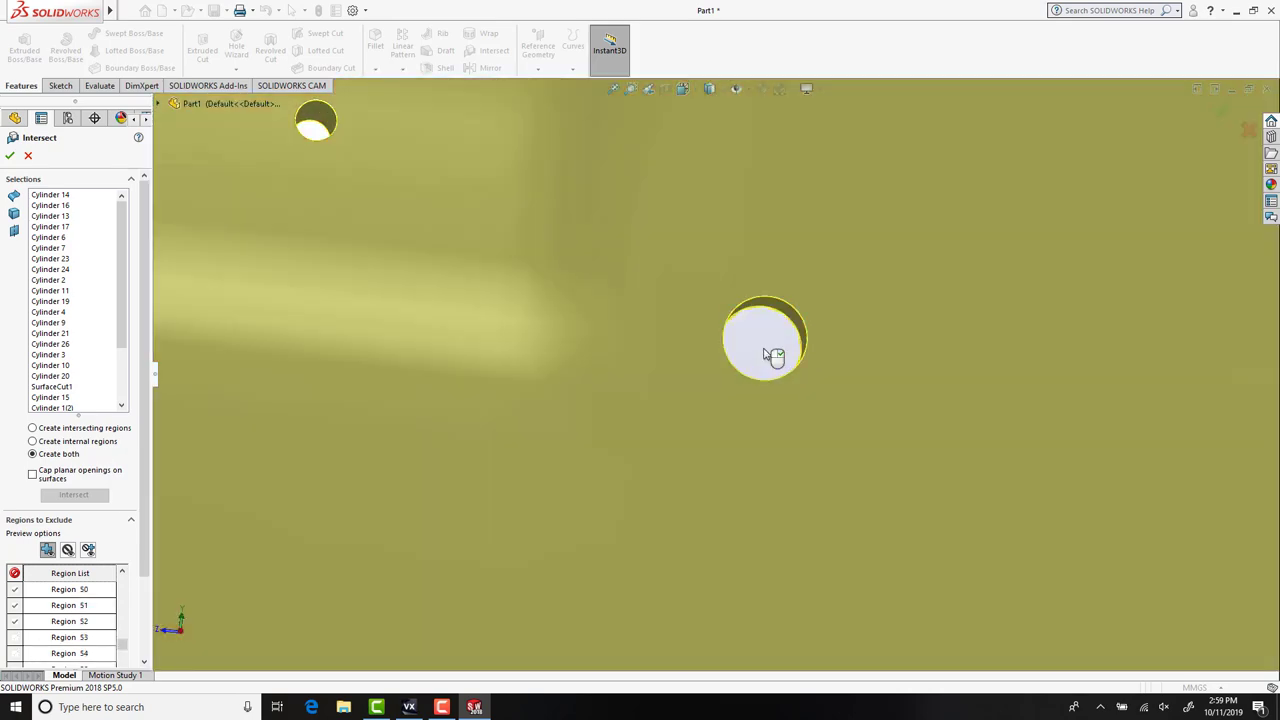
pyautogui.scroll(5, 766, 352)
pyautogui.scroll(-5, 743, 252)
pyautogui.click(733, 235)
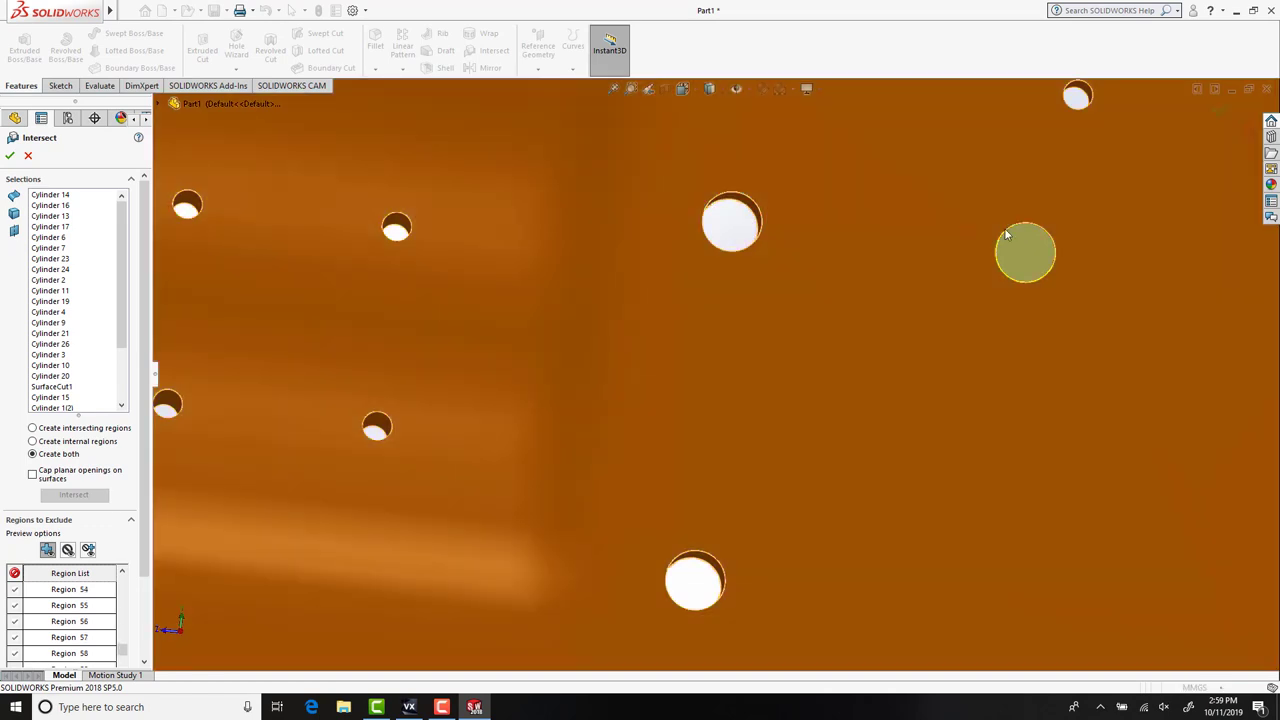
pyautogui.click(1033, 272)
pyautogui.scroll(5, 1036, 418)
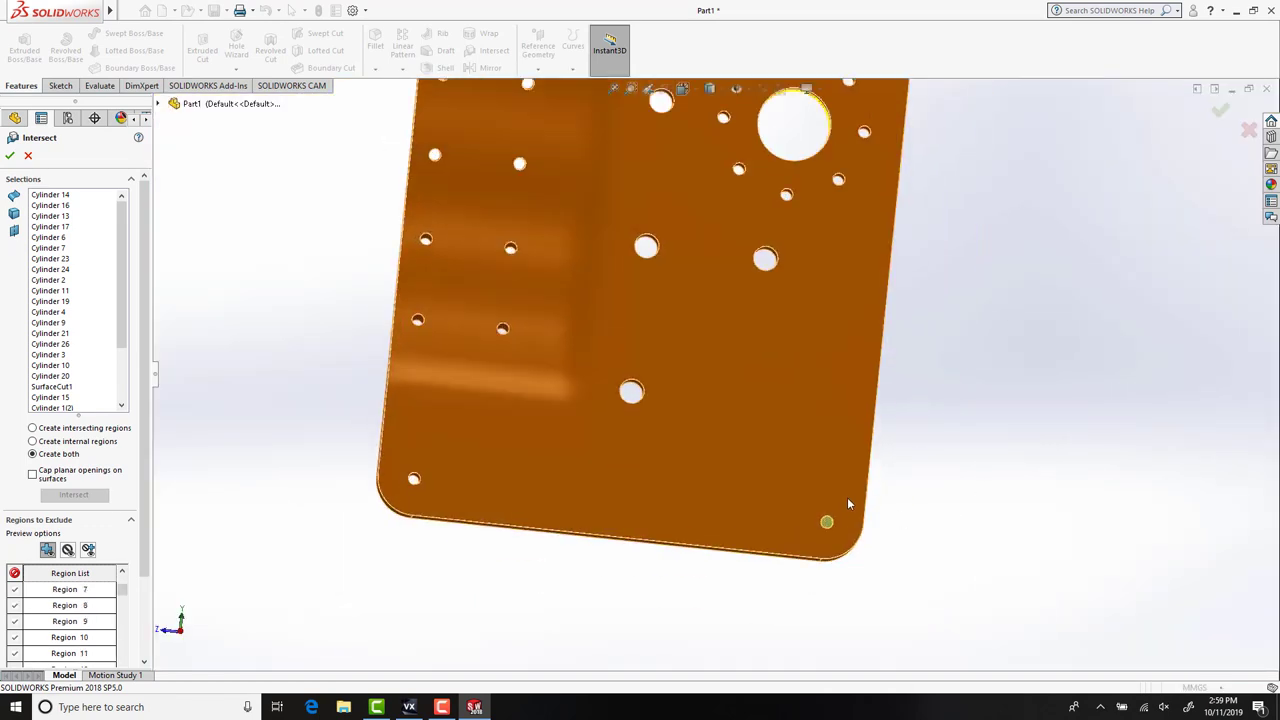
# Exclude the core region of the last corner hole and complete the Intersect feature to cut all the holes.
pyautogui.scroll(-8, 750, 500)
pyautogui.click(760, 470)
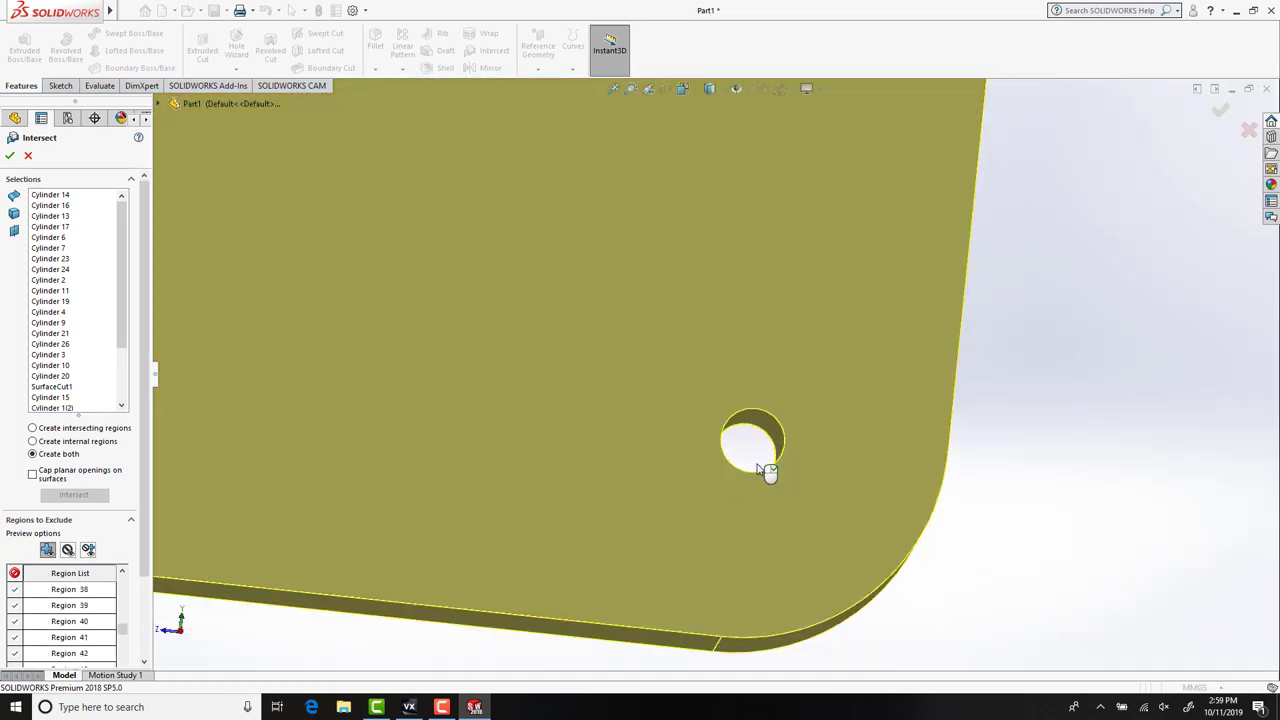
pyautogui.scroll(5, 763, 455)
pyautogui.moveTo(656, 331); pyautogui.dragTo(660, 296, button='middle')
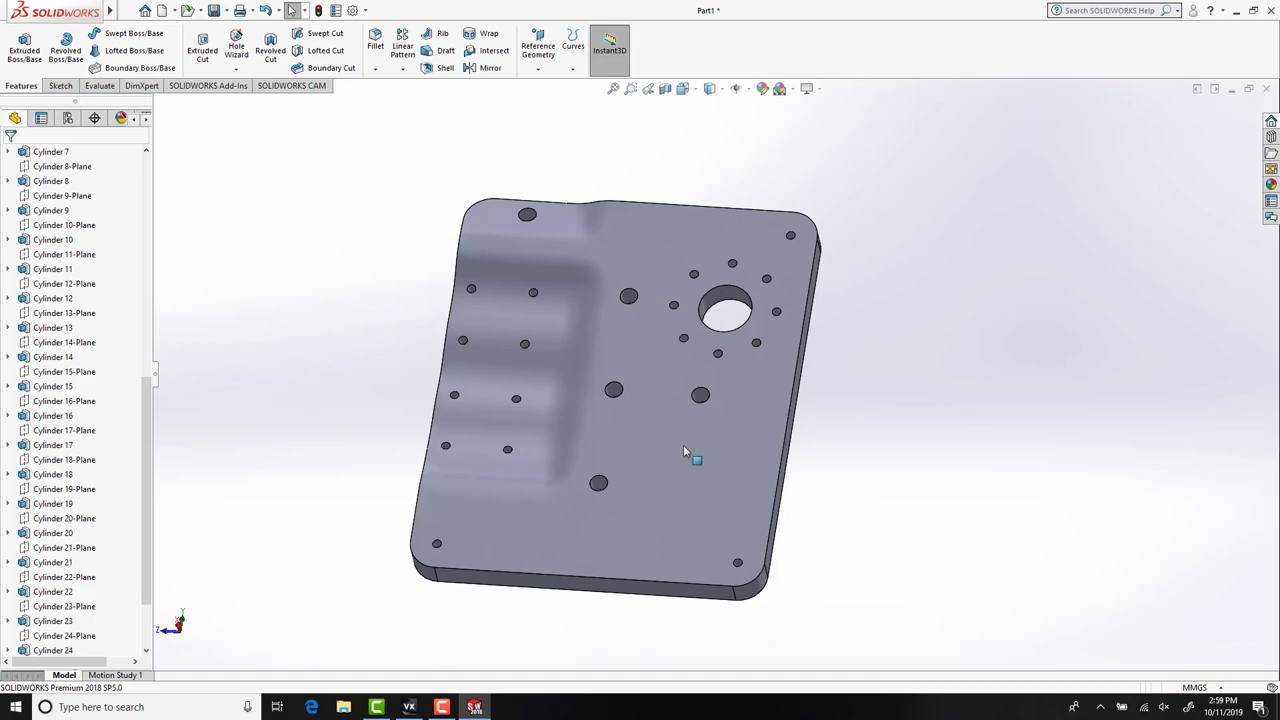
pyautogui.moveTo(686, 454); pyautogui.dragTo(829, 580, button='middle')
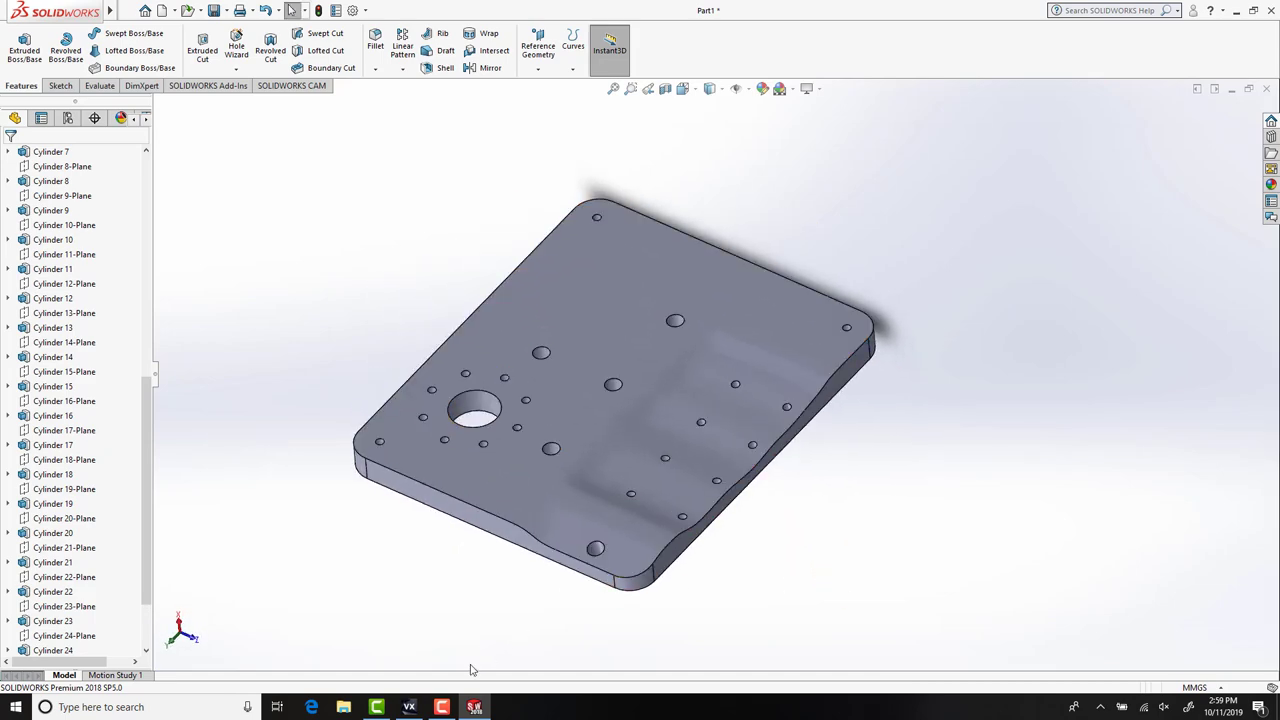
# Switch to VXelements and hide all entities so only the scanned mesh is shown.
pyautogui.click(409, 707)
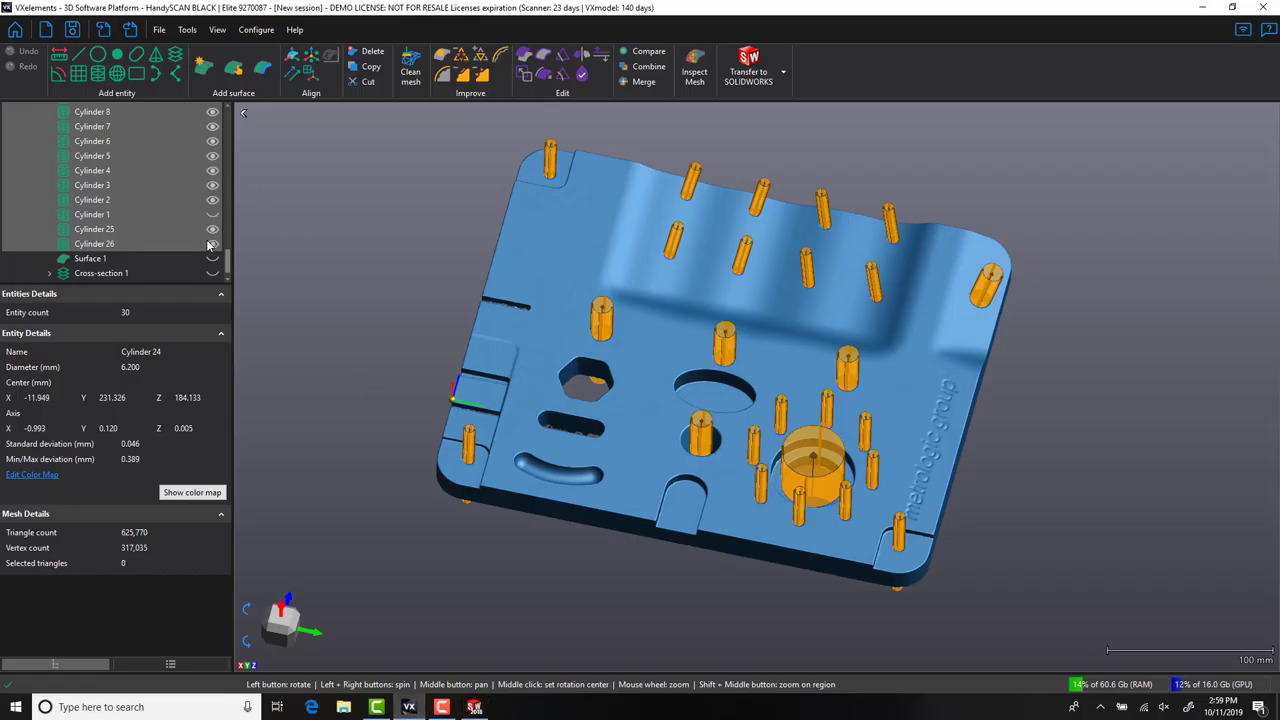
pyautogui.rightClick(154, 230)
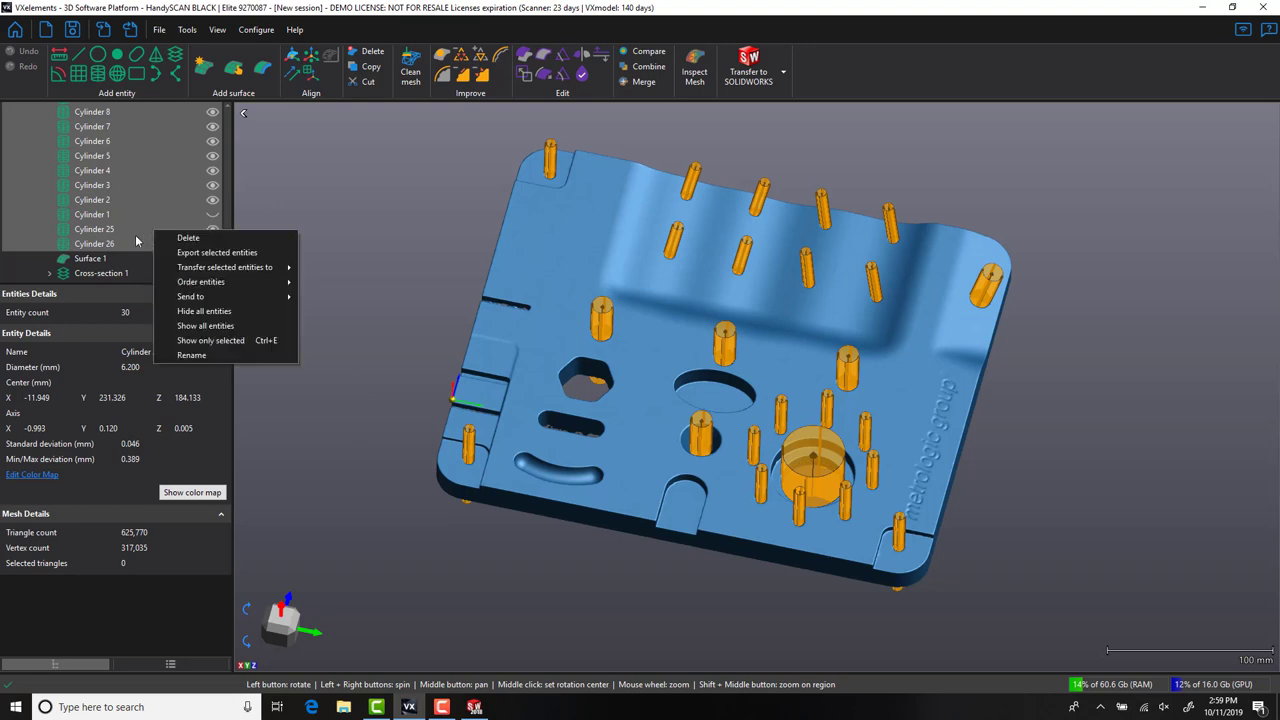
pyautogui.click(190, 311)
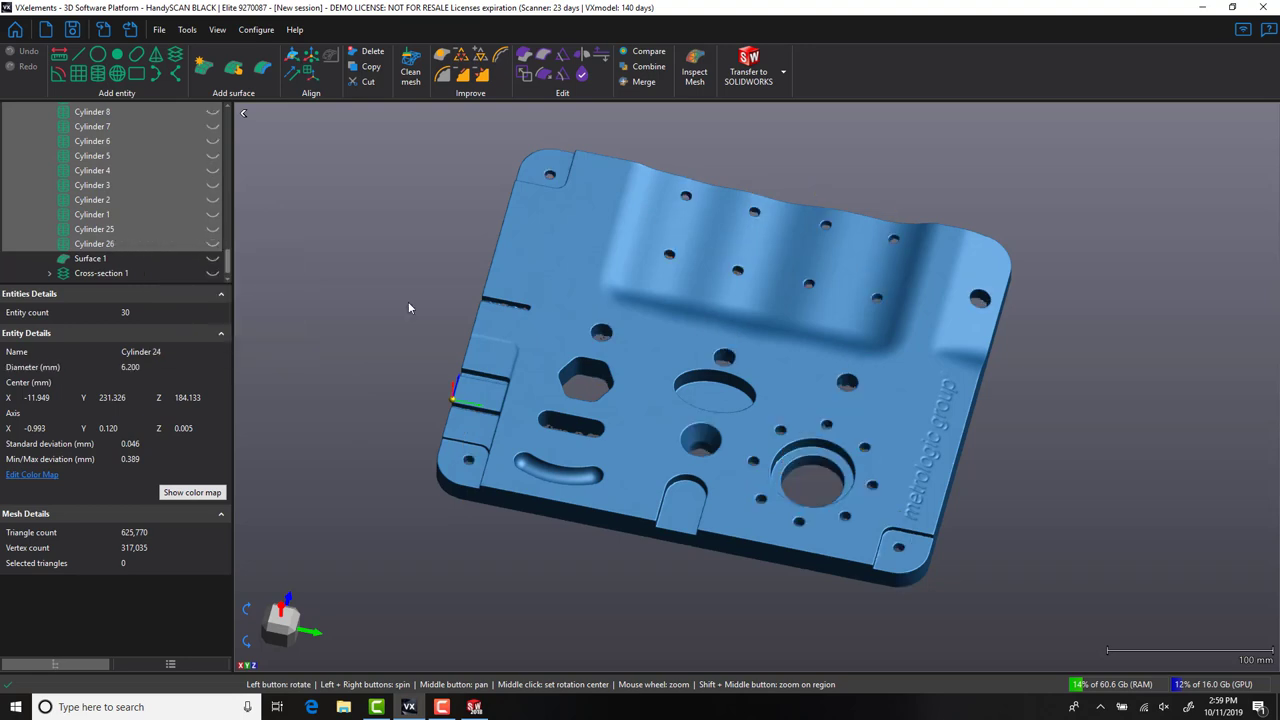
# Create a single linear cross-section of the mesh from Plane 1 with an offset of -2 mm.
pyautogui.click(176, 57)
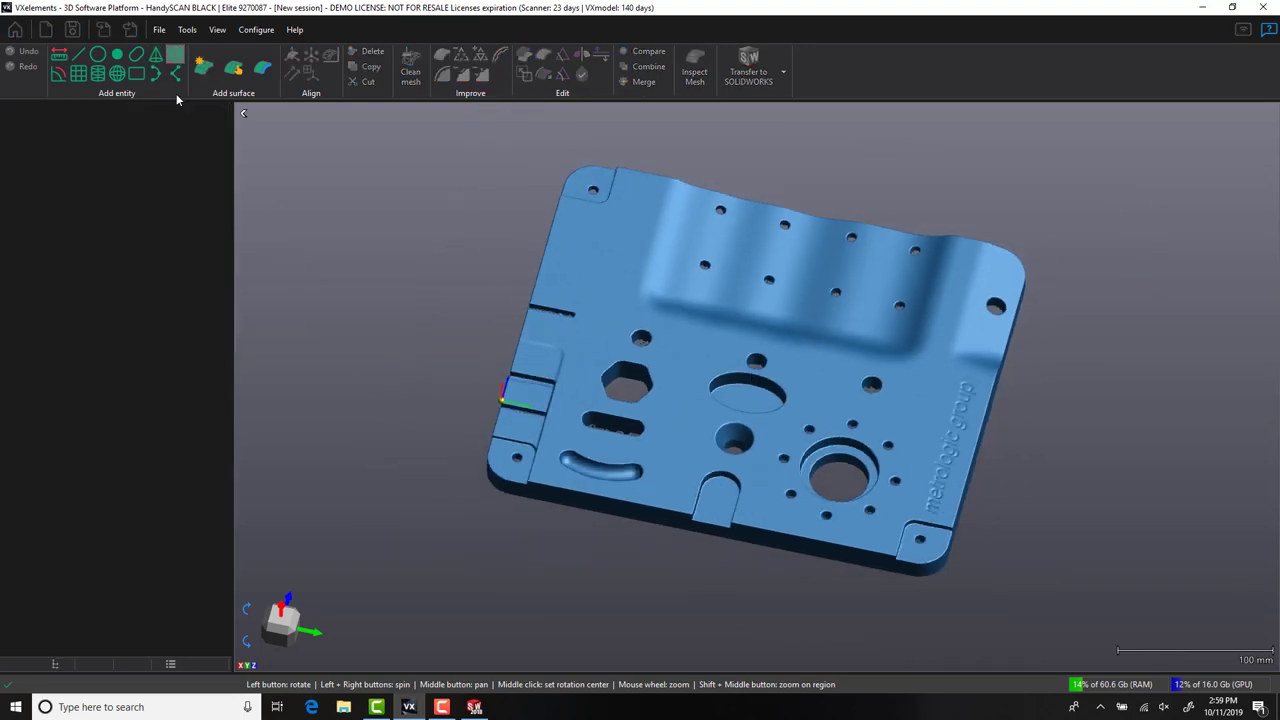
pyautogui.click(150, 231)
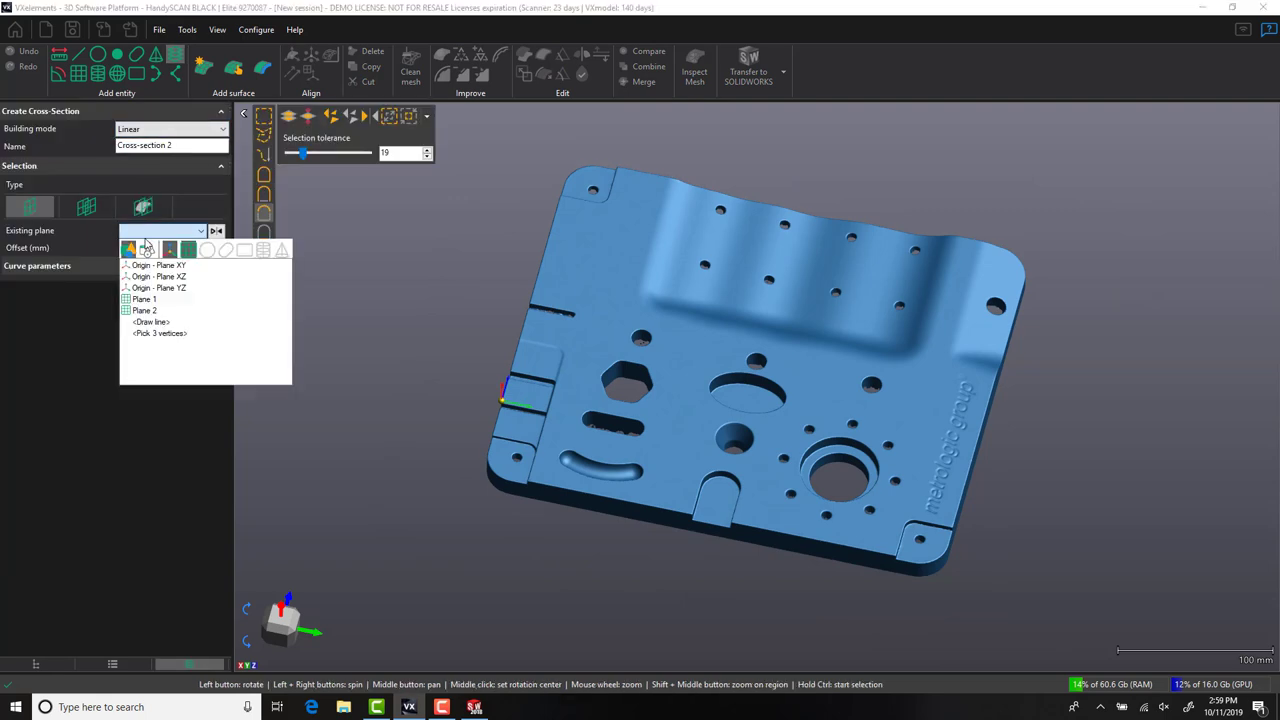
pyautogui.click(148, 311)
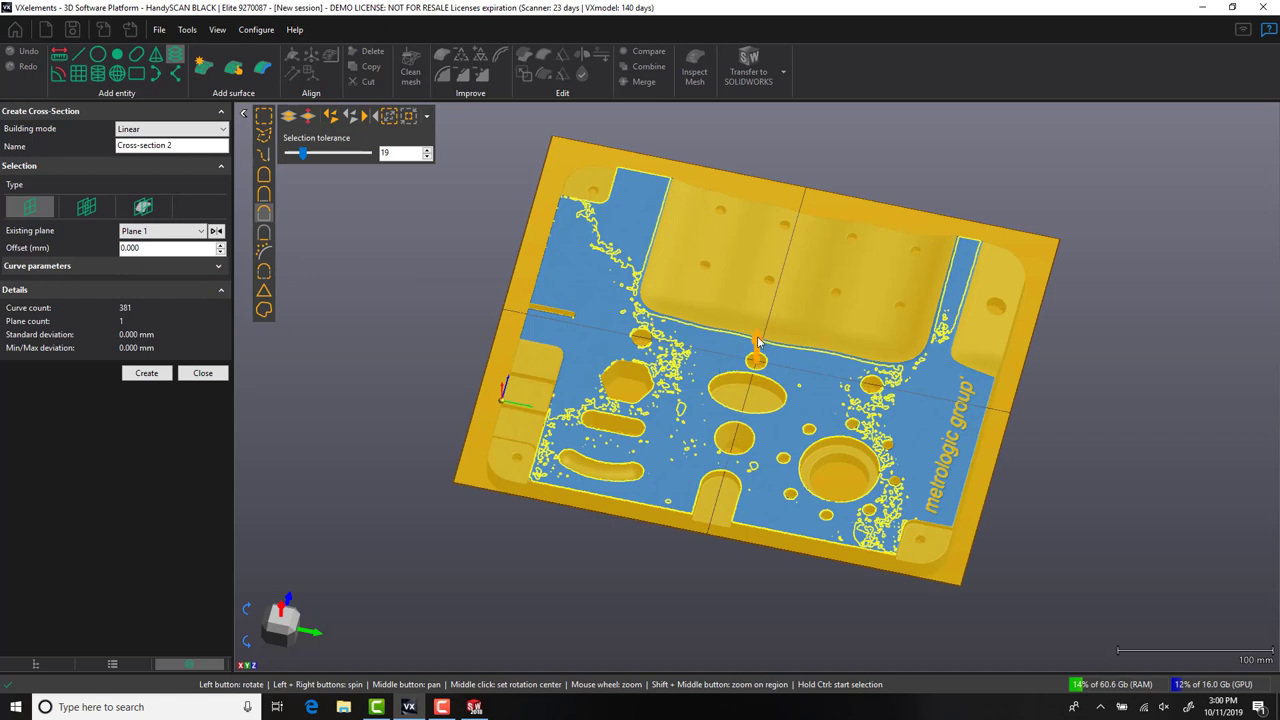
pyautogui.moveTo(758, 343); pyautogui.dragTo(758, 347)
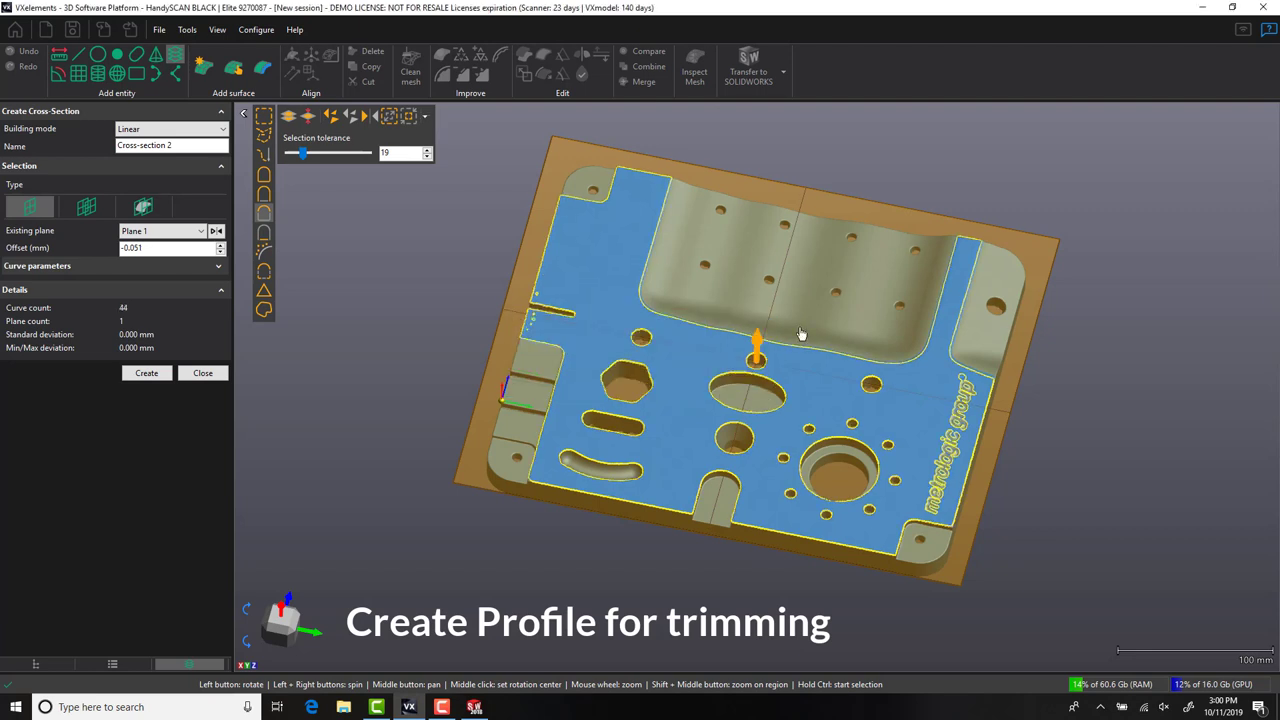
pyautogui.press('Return')
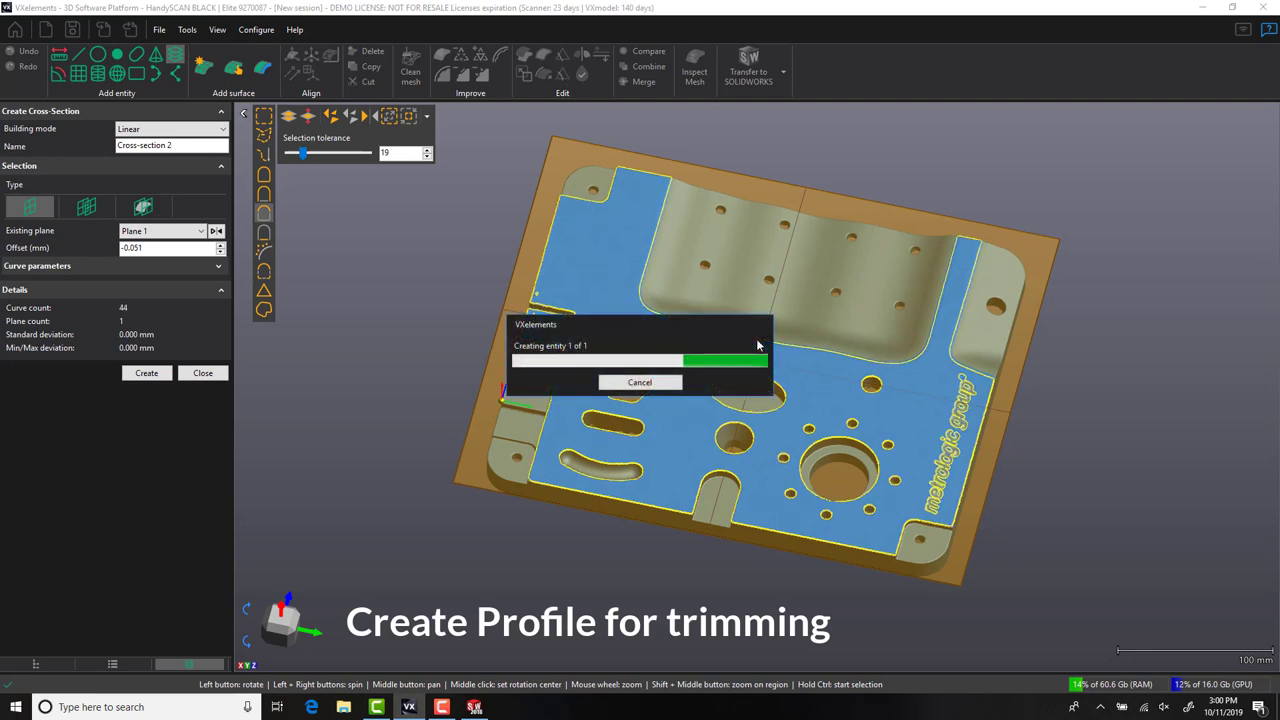
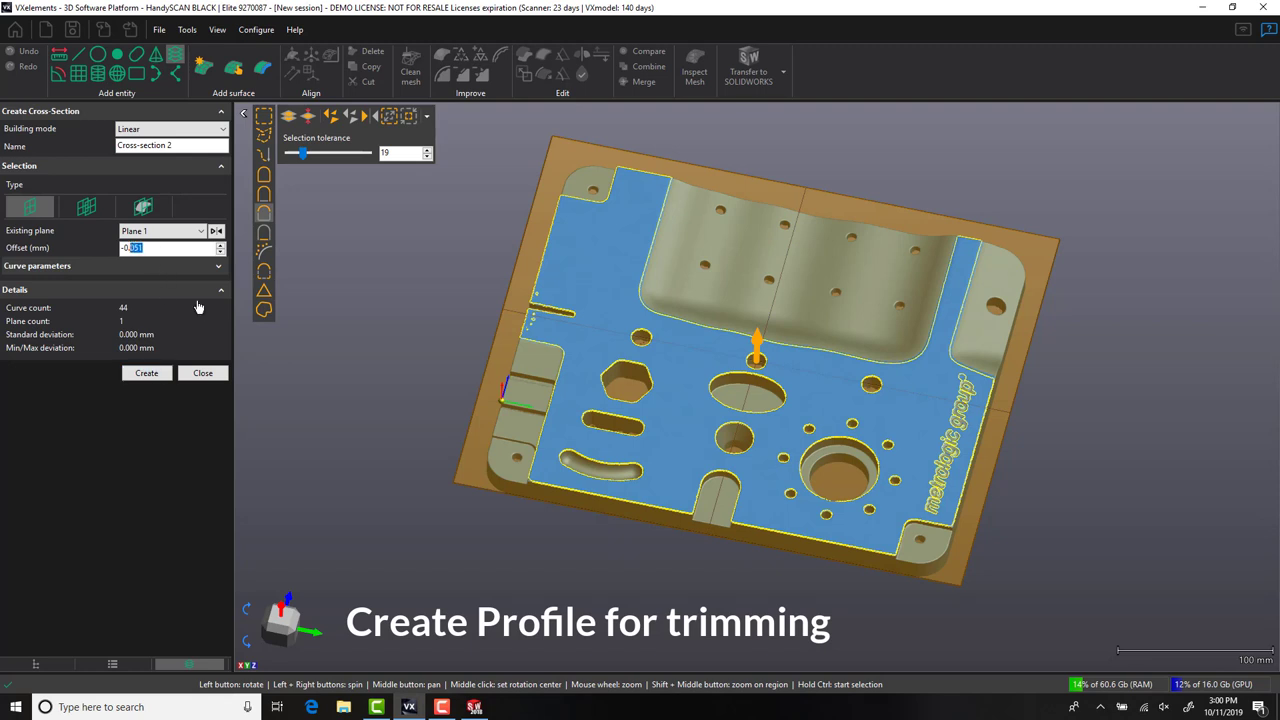
pyautogui.press('Return')
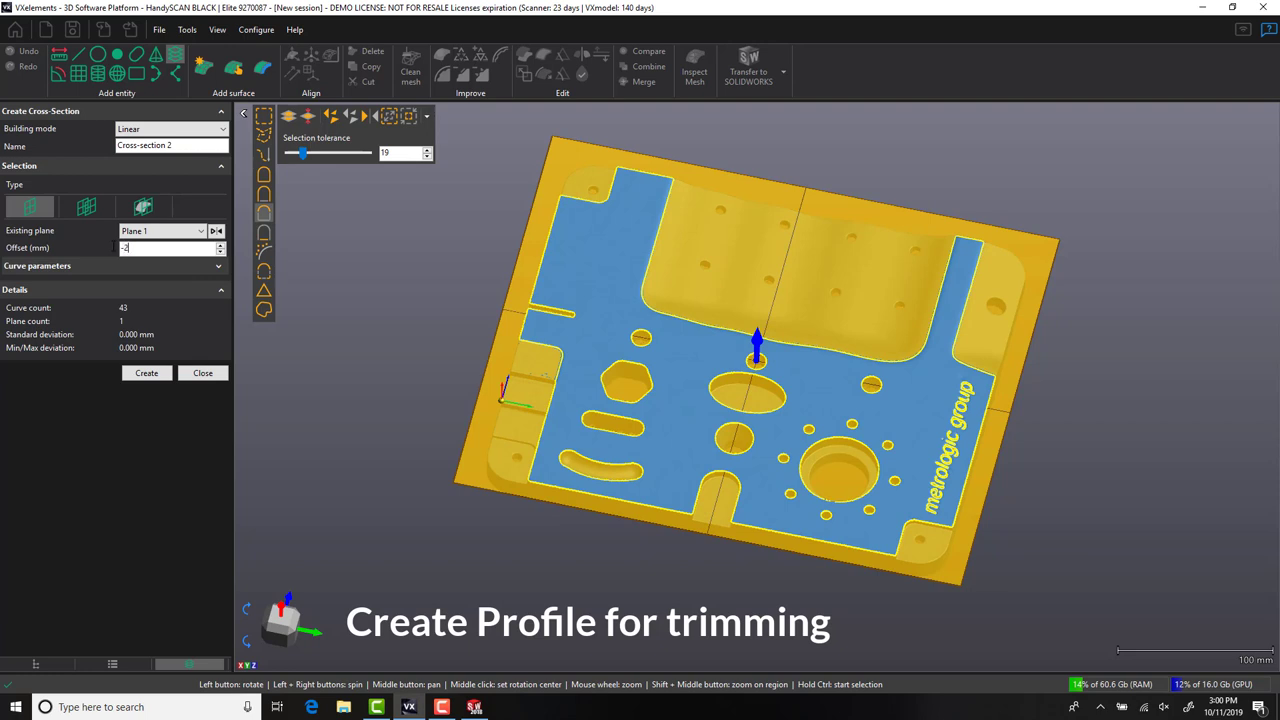
pyautogui.press('Return')
pyautogui.click(139, 375)
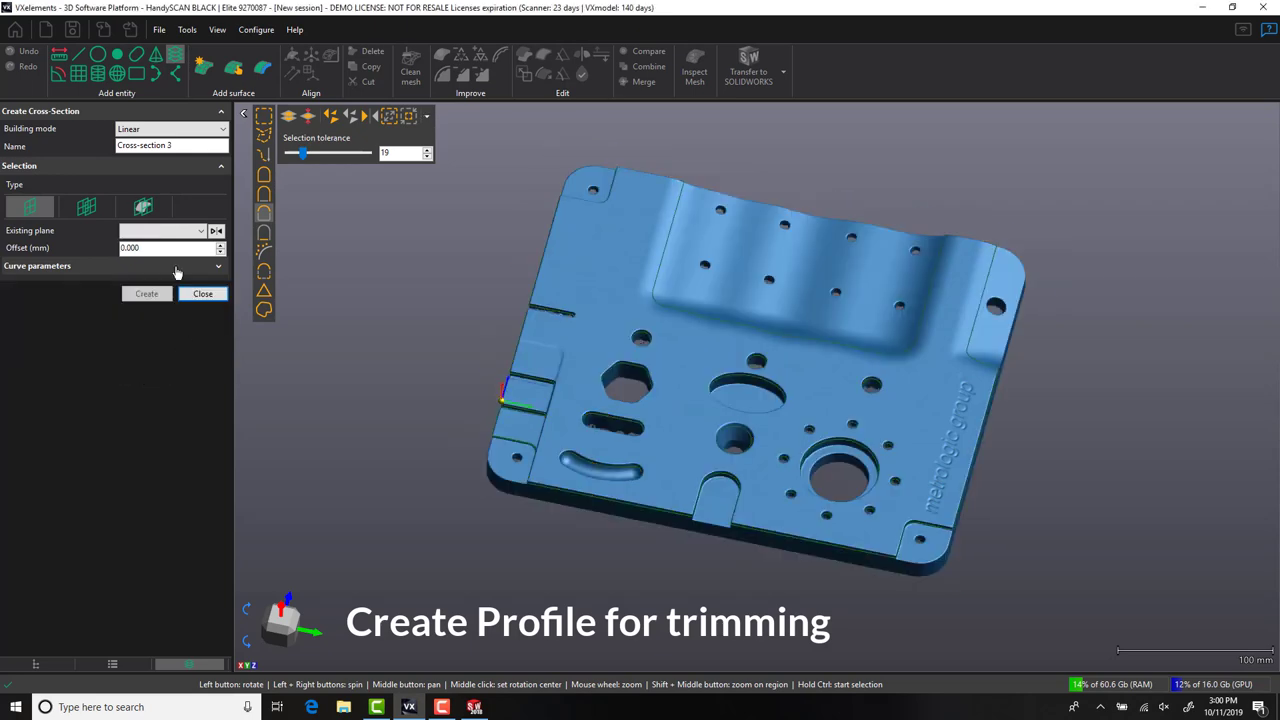
pyautogui.click(203, 294)
# Transfer the new Plane 1 cross-section from VXelements to the SOLIDWORKS part.
pyautogui.click(115, 280)
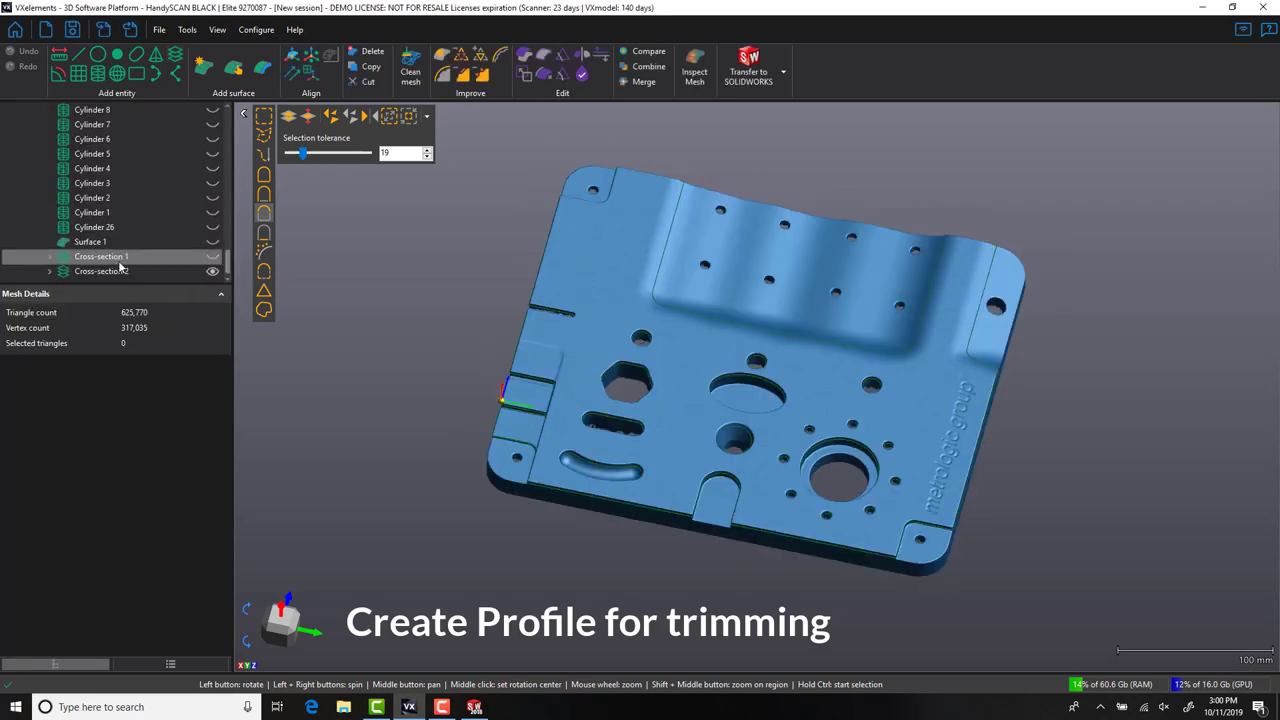
pyautogui.rightClick(115, 277)
pyautogui.moveTo(200, 309)
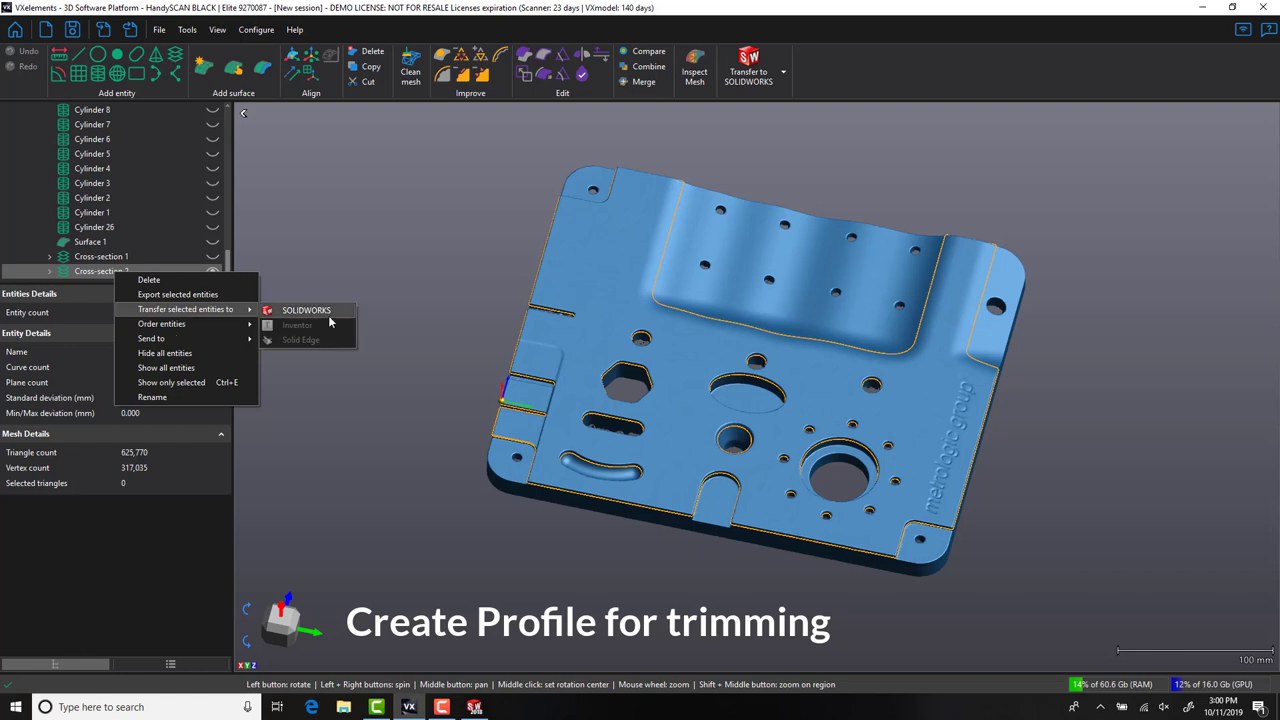
pyautogui.click(305, 310)
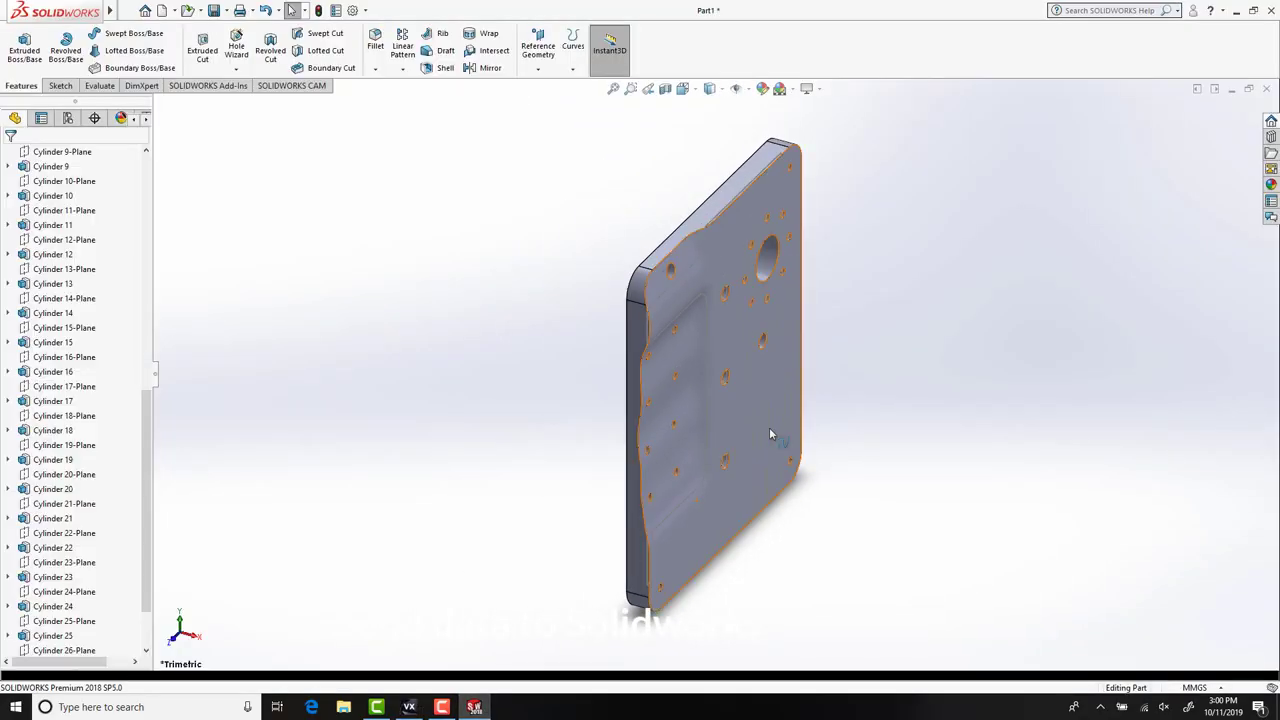
# Select the Right Plane in the SOLIDWORKS part and orient the view normal to it.
pyautogui.moveTo(769, 429); pyautogui.dragTo(600, 352, button='middle')
pyautogui.scroll(10, 118, 354)
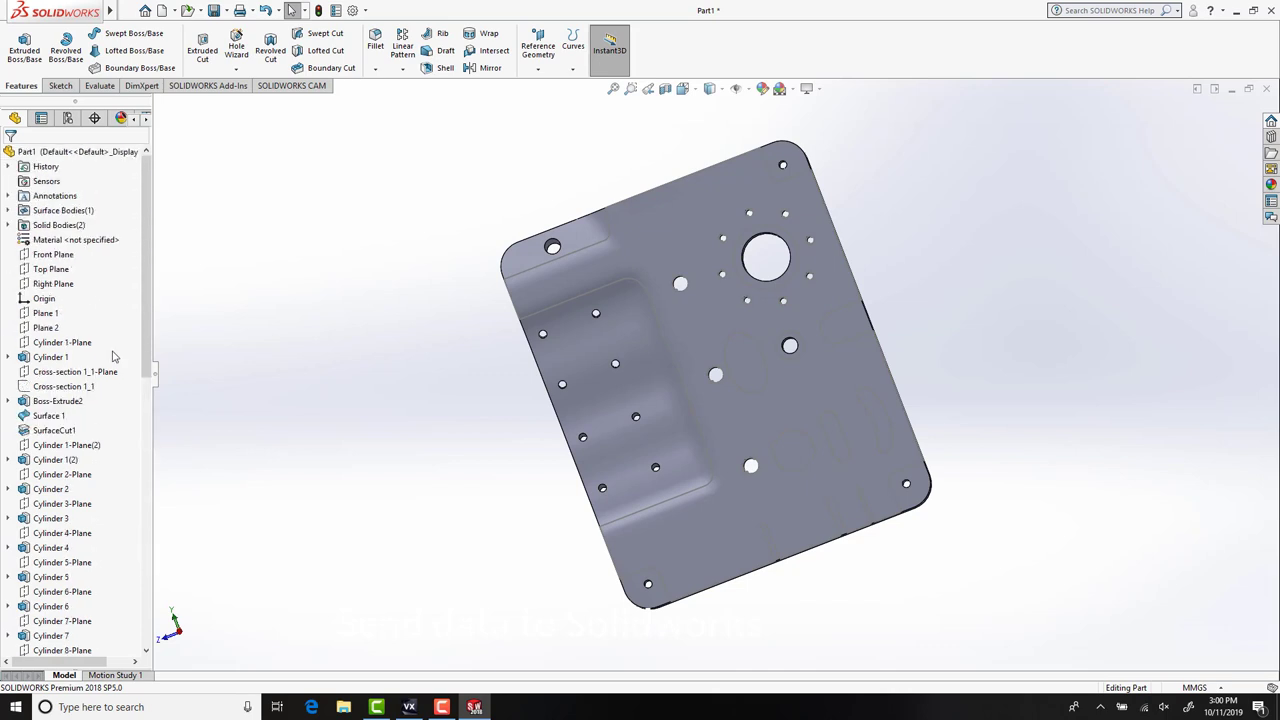
pyautogui.click(57, 285)
pyautogui.click(127, 264)
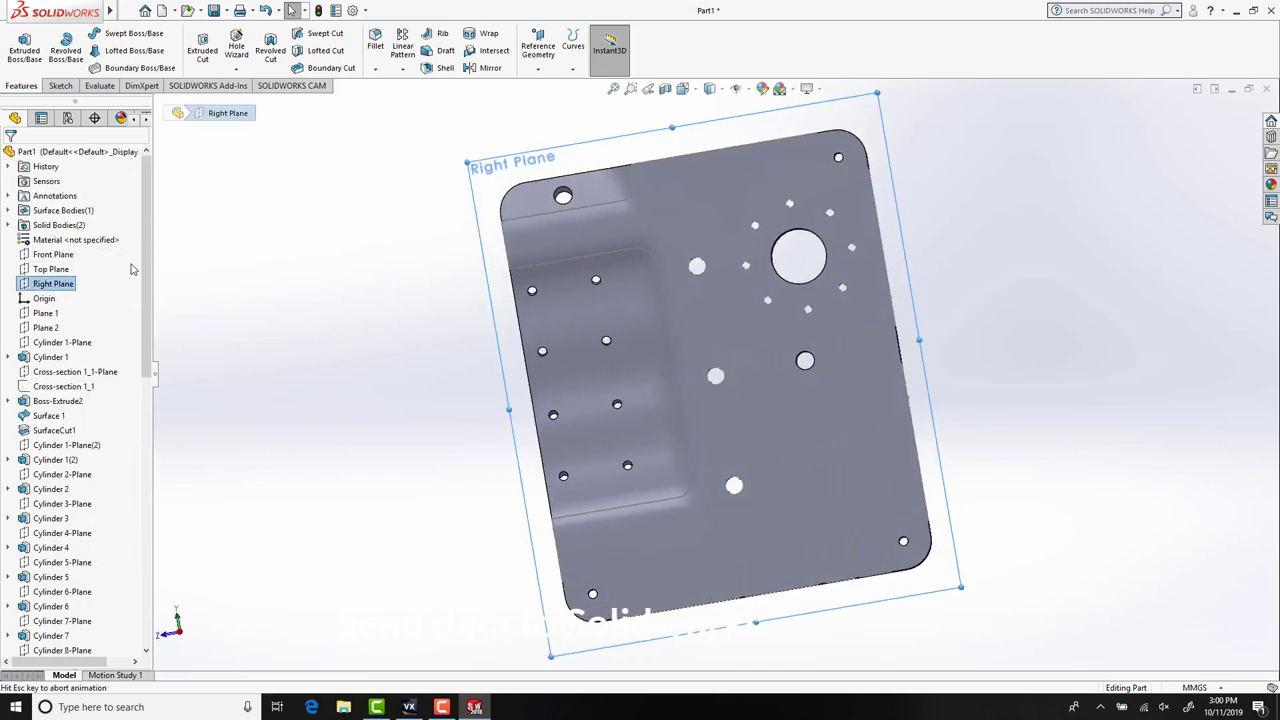
# Start a sketch on the Right Plane and briefly switch to VXelements to check the scanned mesh.
pyautogui.click(66, 88)
pyautogui.click(18, 45)
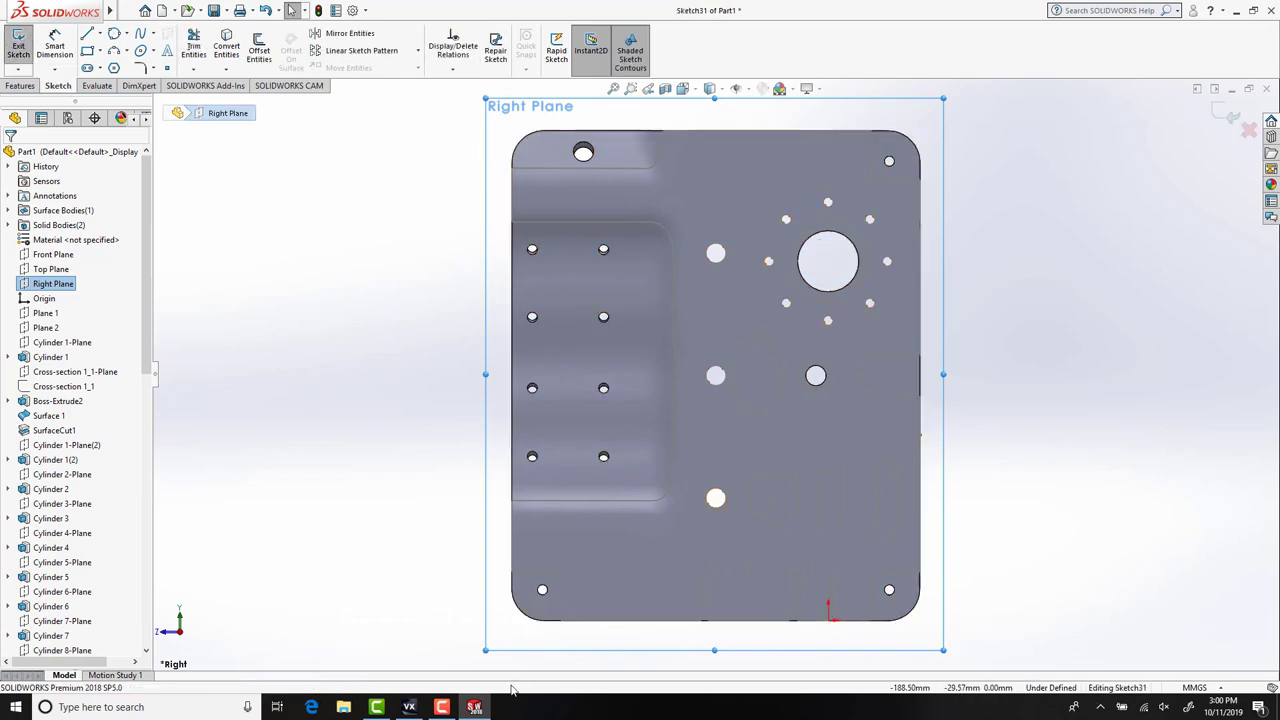
pyautogui.click(411, 710)
pyautogui.moveTo(905, 517); pyautogui.dragTo(865, 505)
pyautogui.click(476, 706)
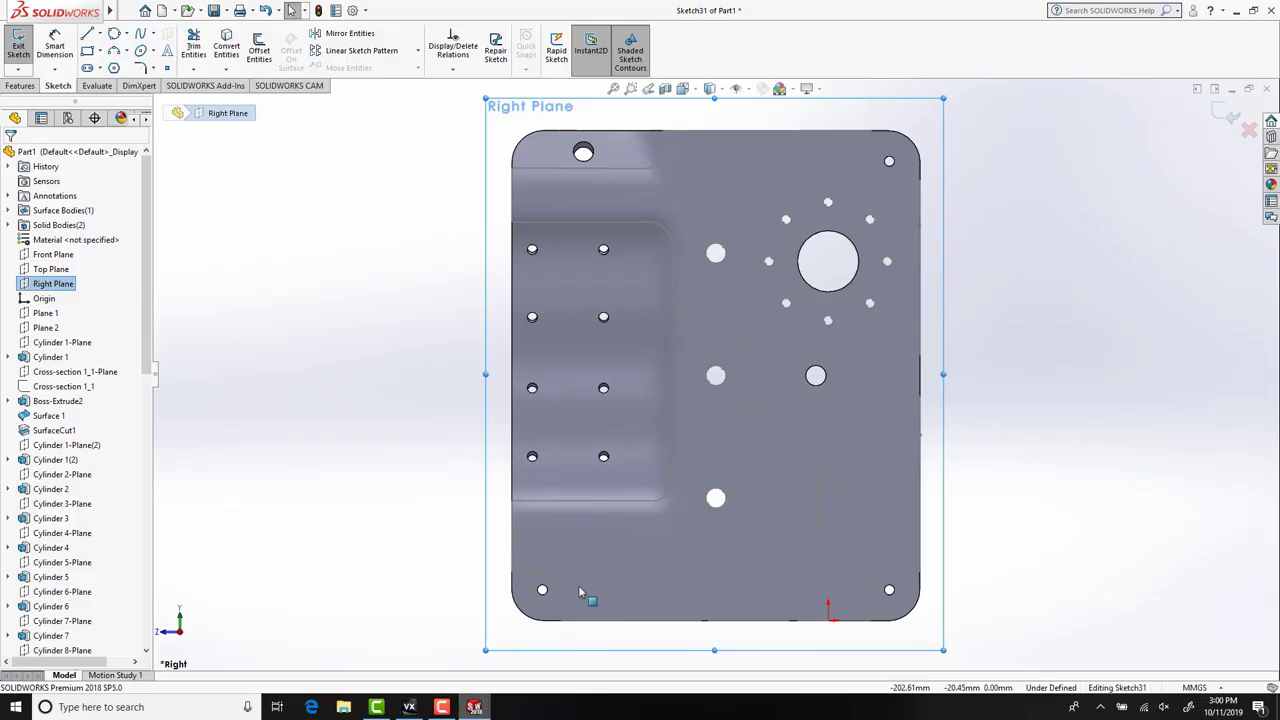
# Orient the view to the right and sketch a corner rectangle about 34 mm wide around the plate's upper-right corner.
pyautogui.click(1020, 415)
pyautogui.moveTo(1026, 409); pyautogui.dragTo(1028, 494, button='middle')
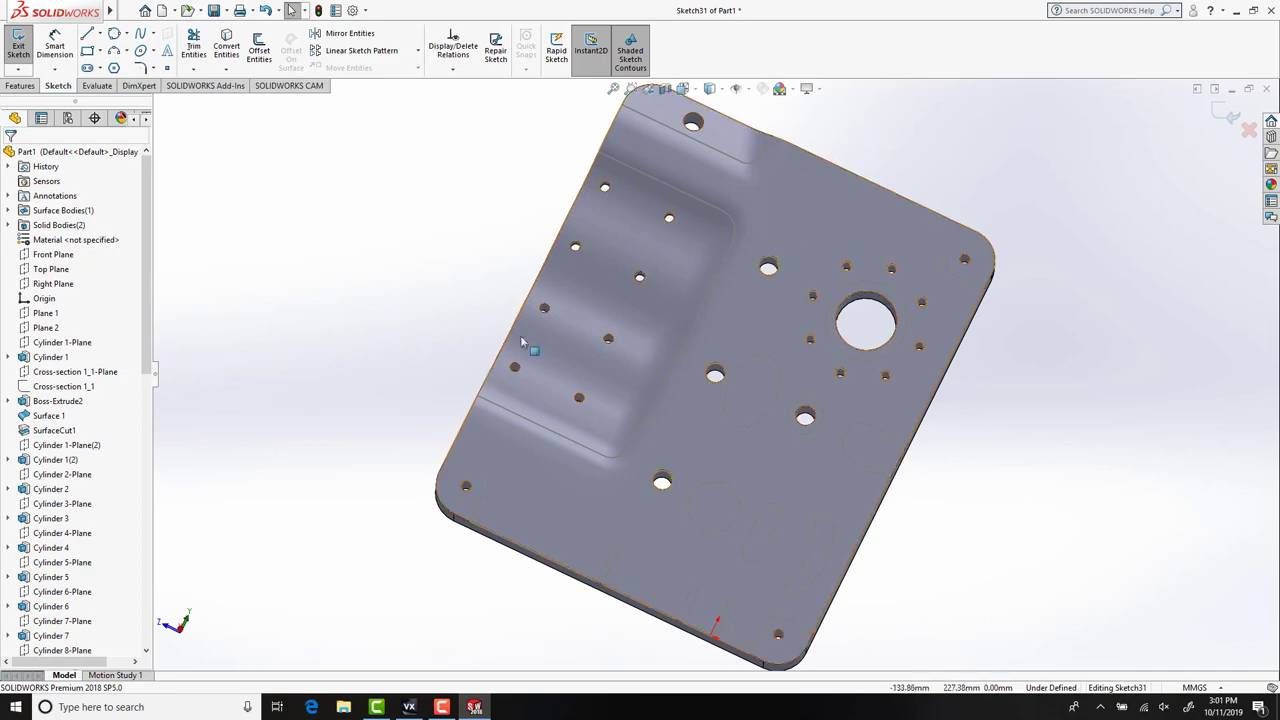
pyautogui.click(696, 91)
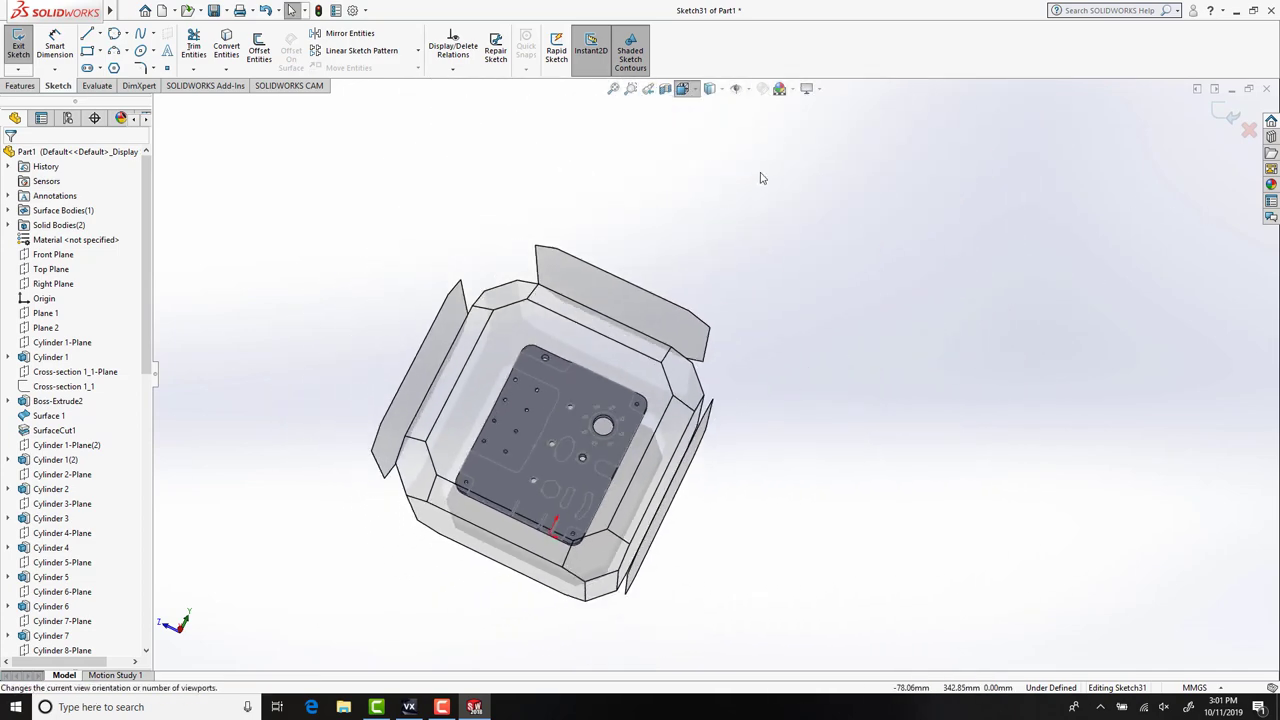
pyautogui.scroll(-5, 848, 185)
pyautogui.scroll(-4, 848, 185)
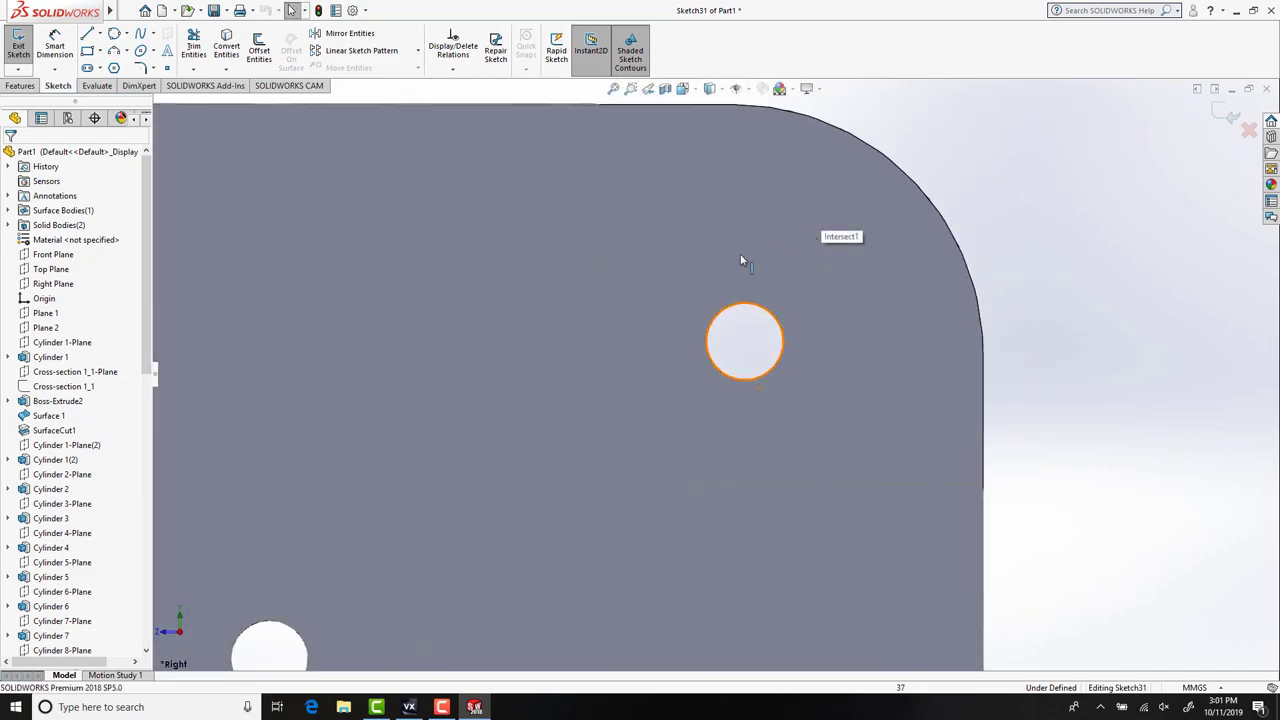
pyautogui.scroll(3, 808, 255)
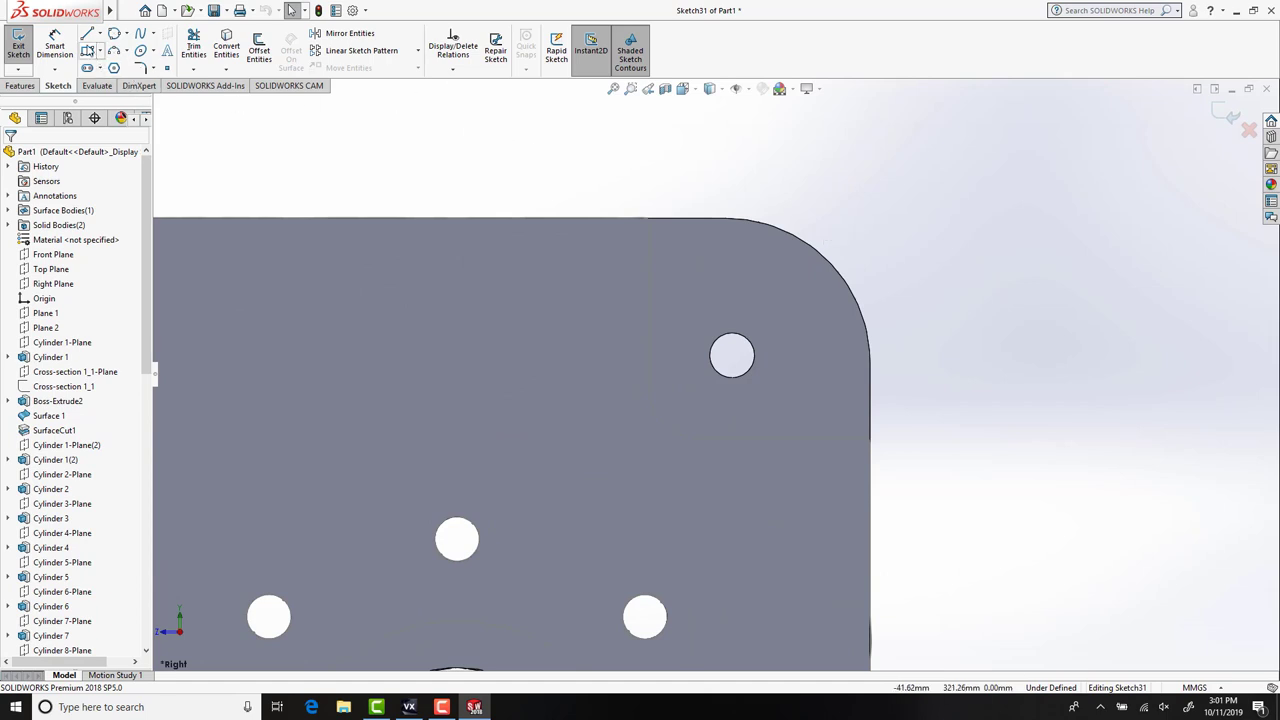
pyautogui.click(88, 50)
pyautogui.scroll(-1, 749, 243)
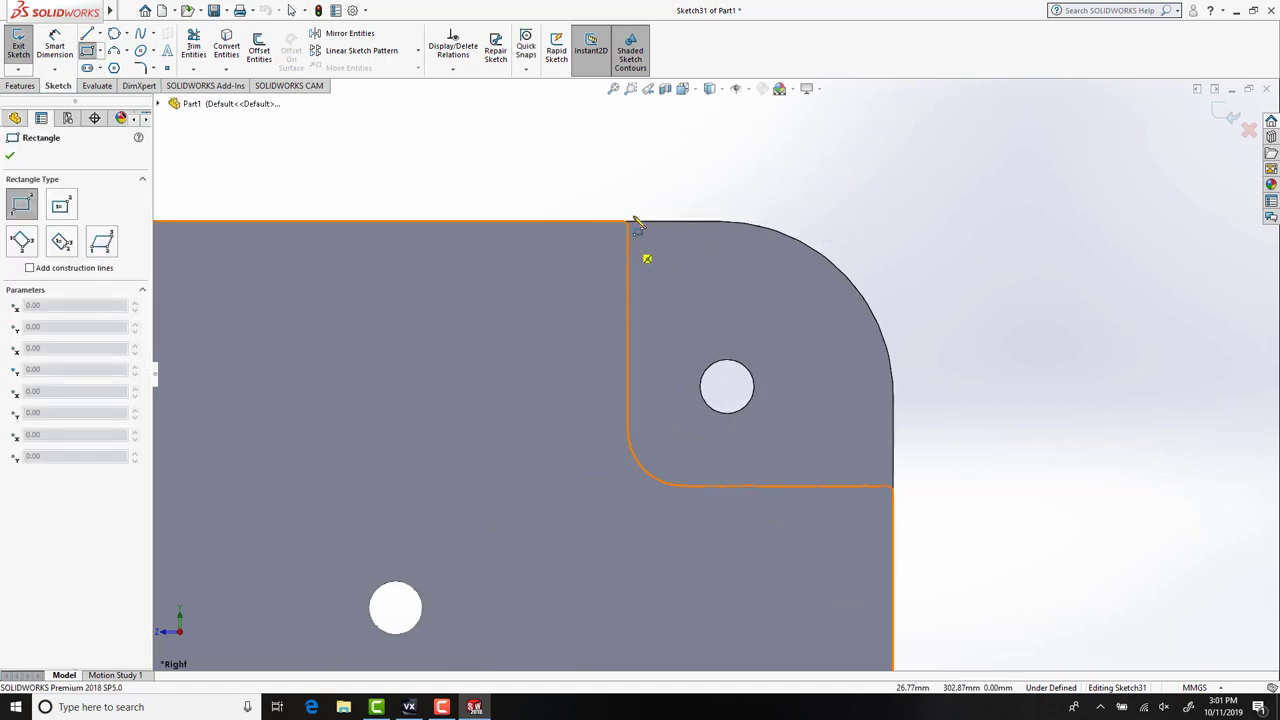
pyautogui.click(627, 201)
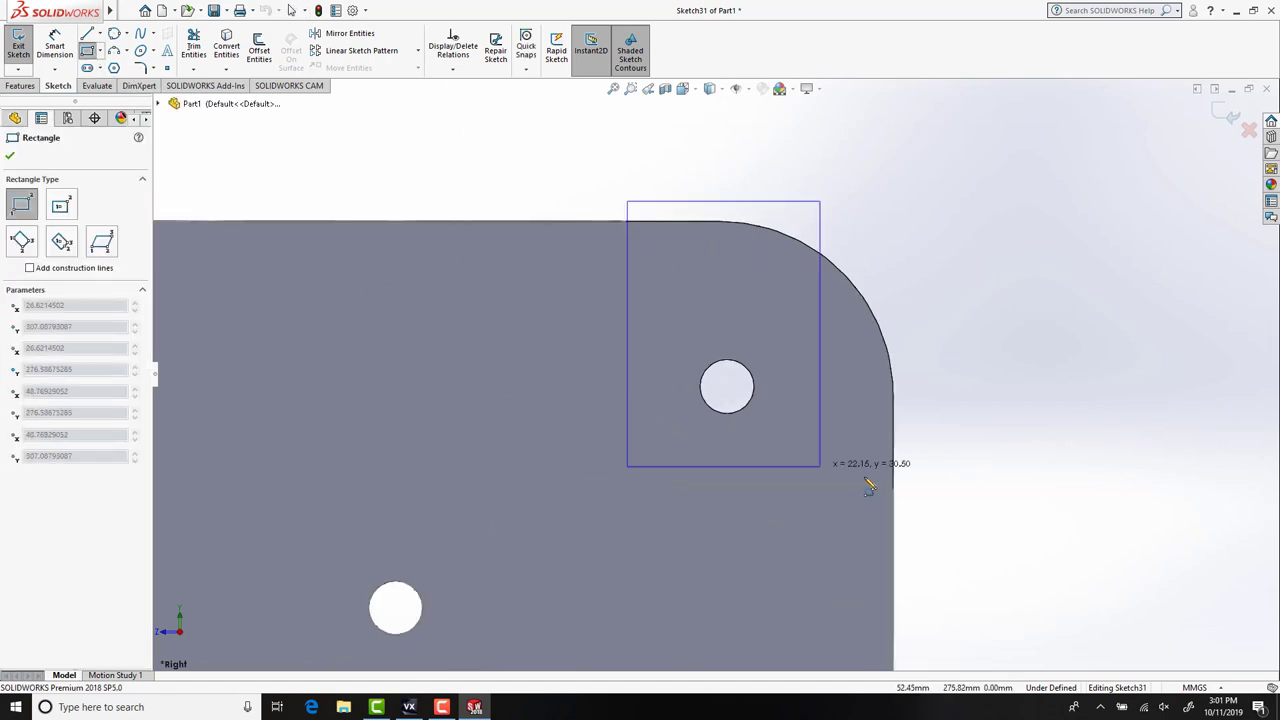
pyautogui.click(926, 485)
pyautogui.press('Escape')
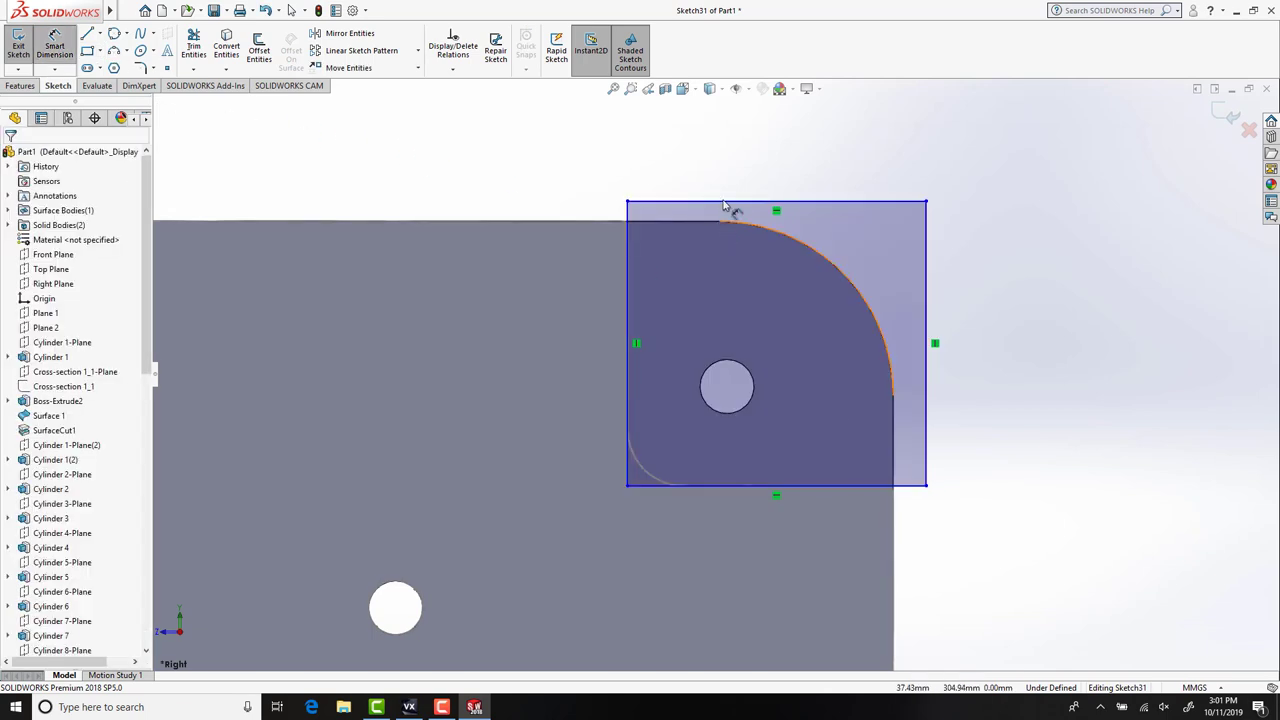
pyautogui.click(900, 486)
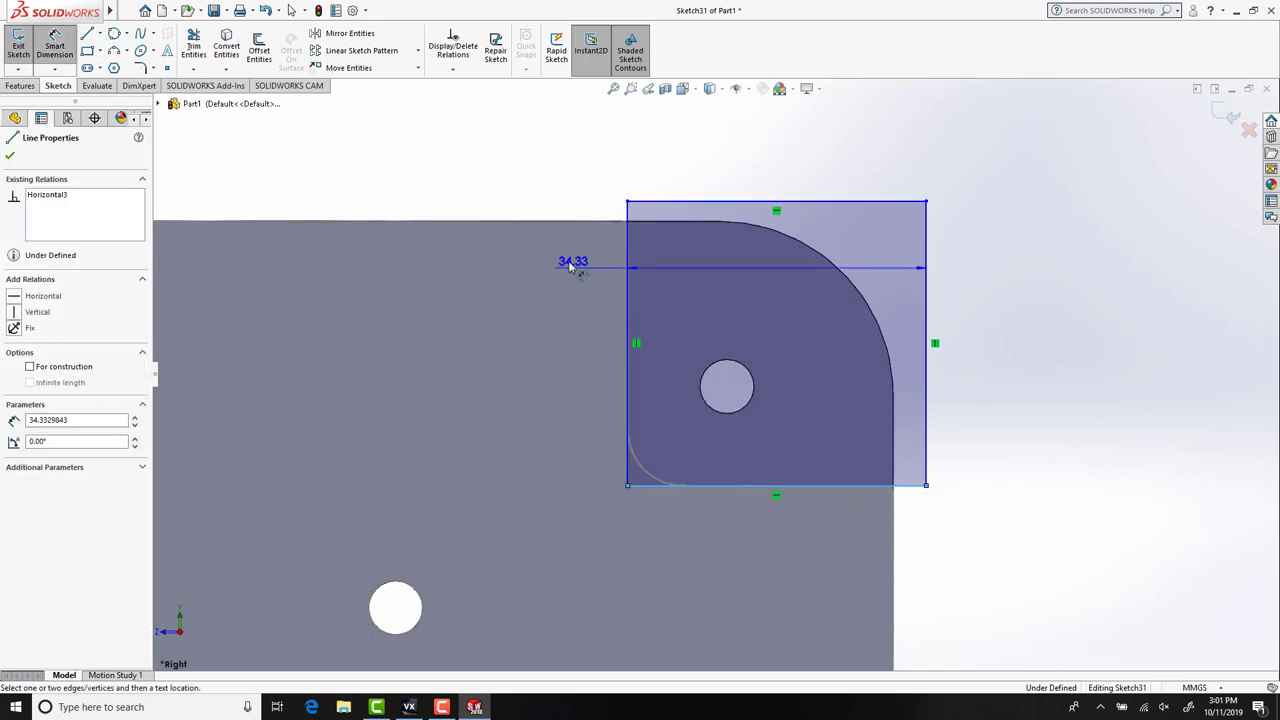
pyautogui.scroll(3, 660, 305)
pyautogui.scroll(-5, 660, 305)
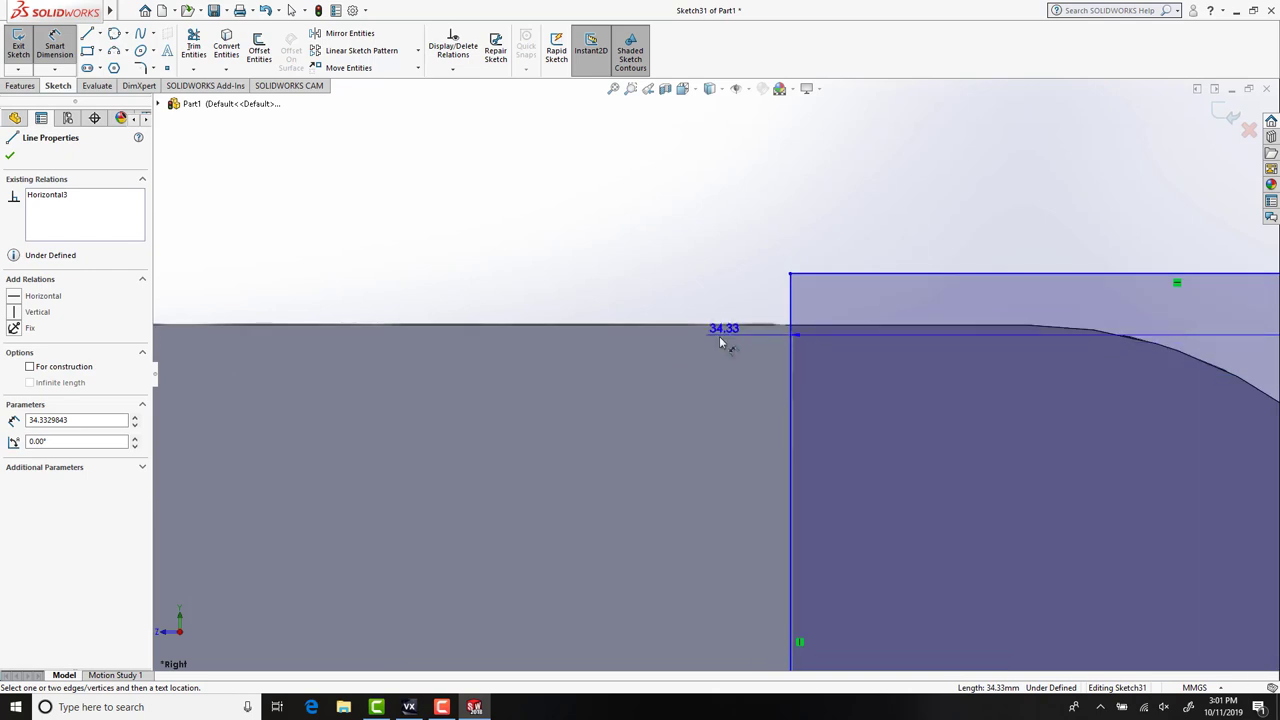
pyautogui.click(822, 325)
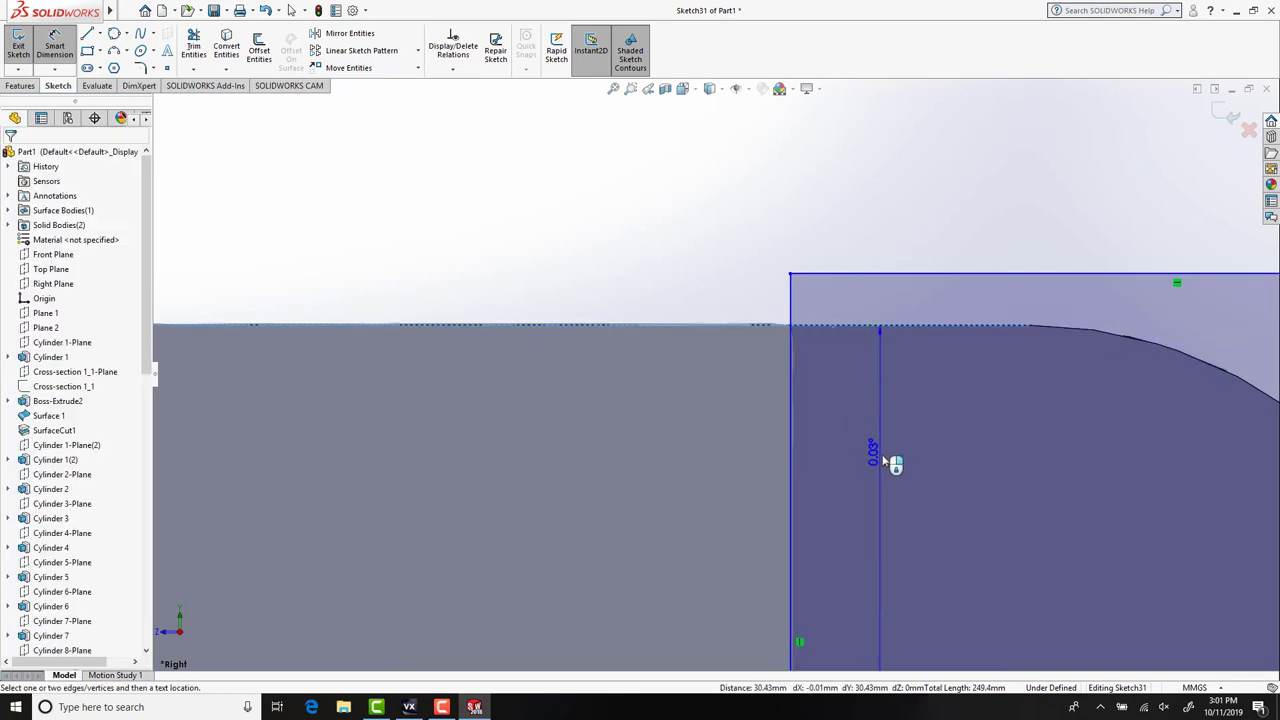
pyautogui.scroll(3, 802, 450)
pyautogui.press('Escape')
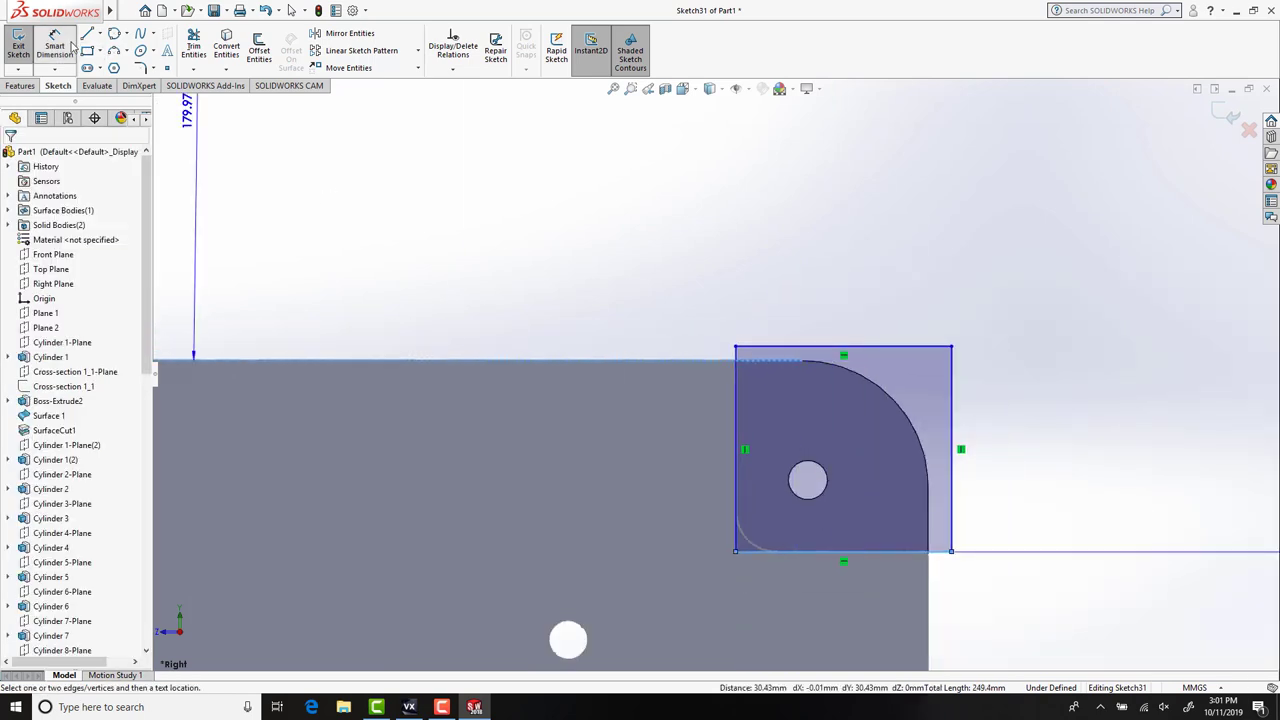
# Make the upper-right rectangle's top inner corner coincident with the plate's top edge and align its inner vertical side with the cutout outline.
pyautogui.scroll(2, 839, 358)
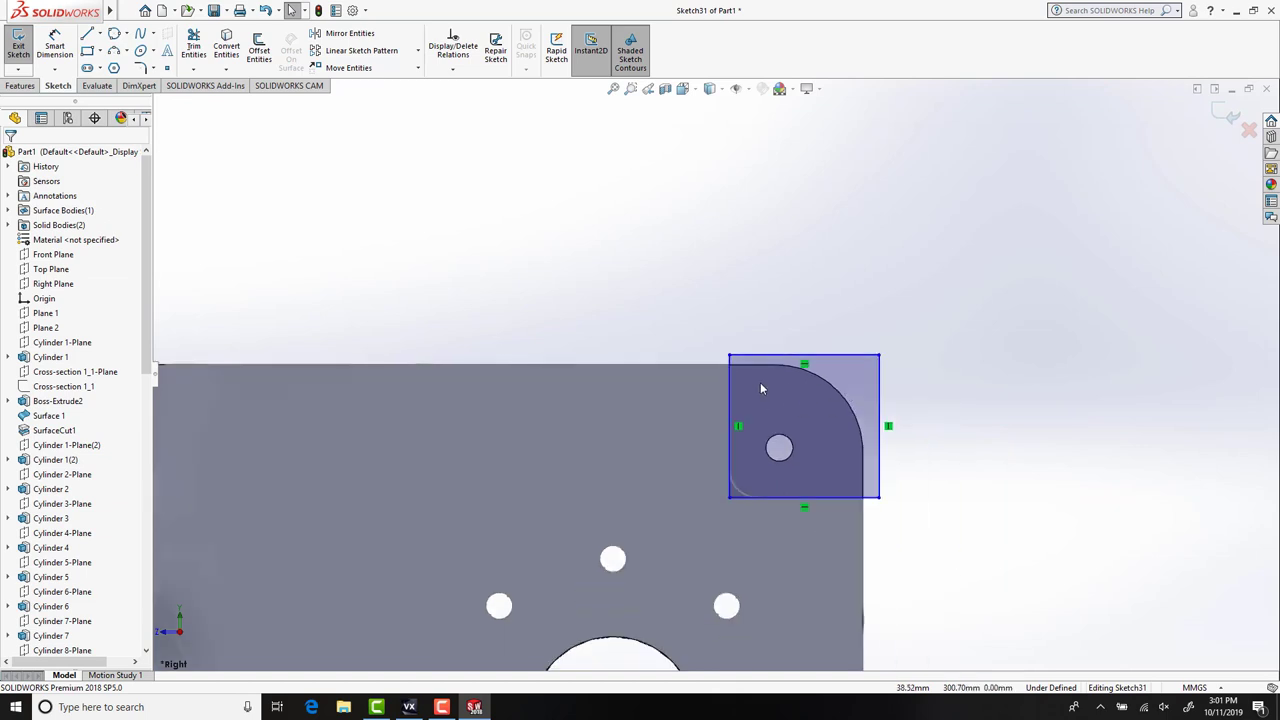
pyautogui.moveTo(741, 360)
pyautogui.mouseDown()
pyautogui.moveTo(757, 372)
pyautogui.moveTo(734, 366)
pyautogui.mouseUp()
pyautogui.scroll(2, 737, 378)
pyautogui.scroll(-15, 705, 382)
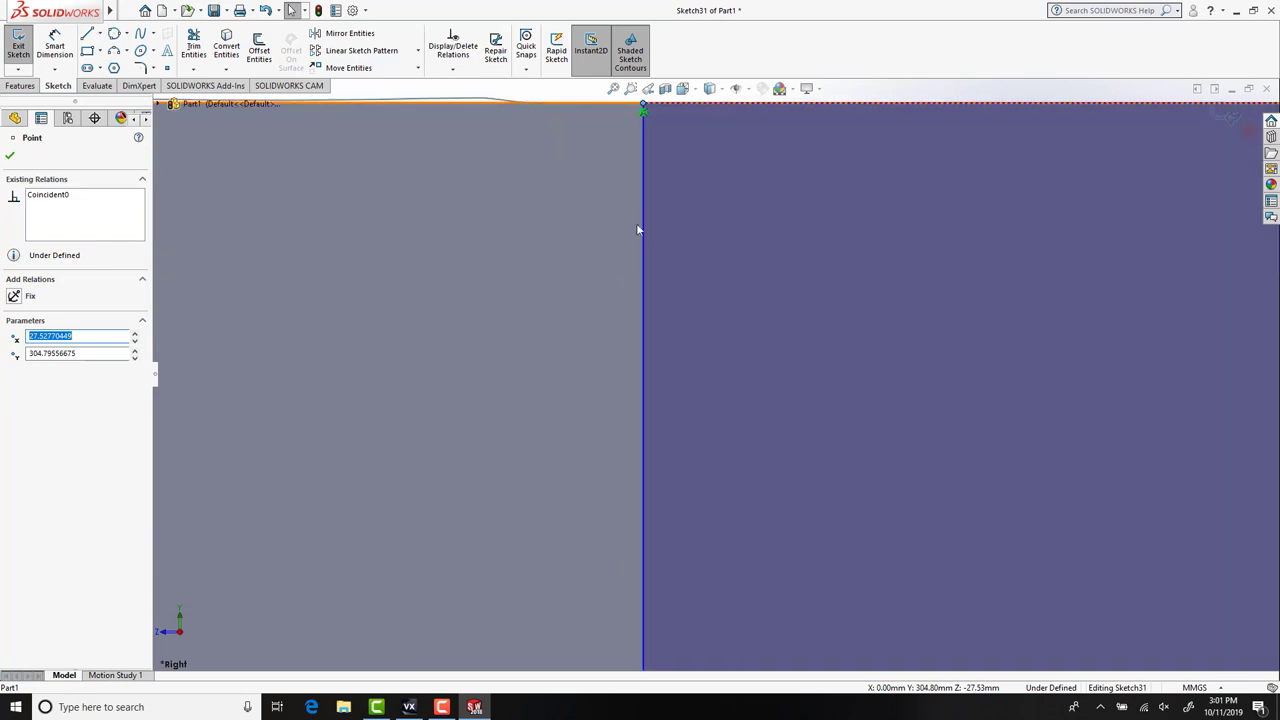
pyautogui.moveTo(645, 191); pyautogui.dragTo(570, 189)
pyautogui.scroll(3, 740, 392)
pyautogui.scroll(7, 739, 389)
pyautogui.scroll(-6, 915, 572)
pyautogui.click(934, 517)
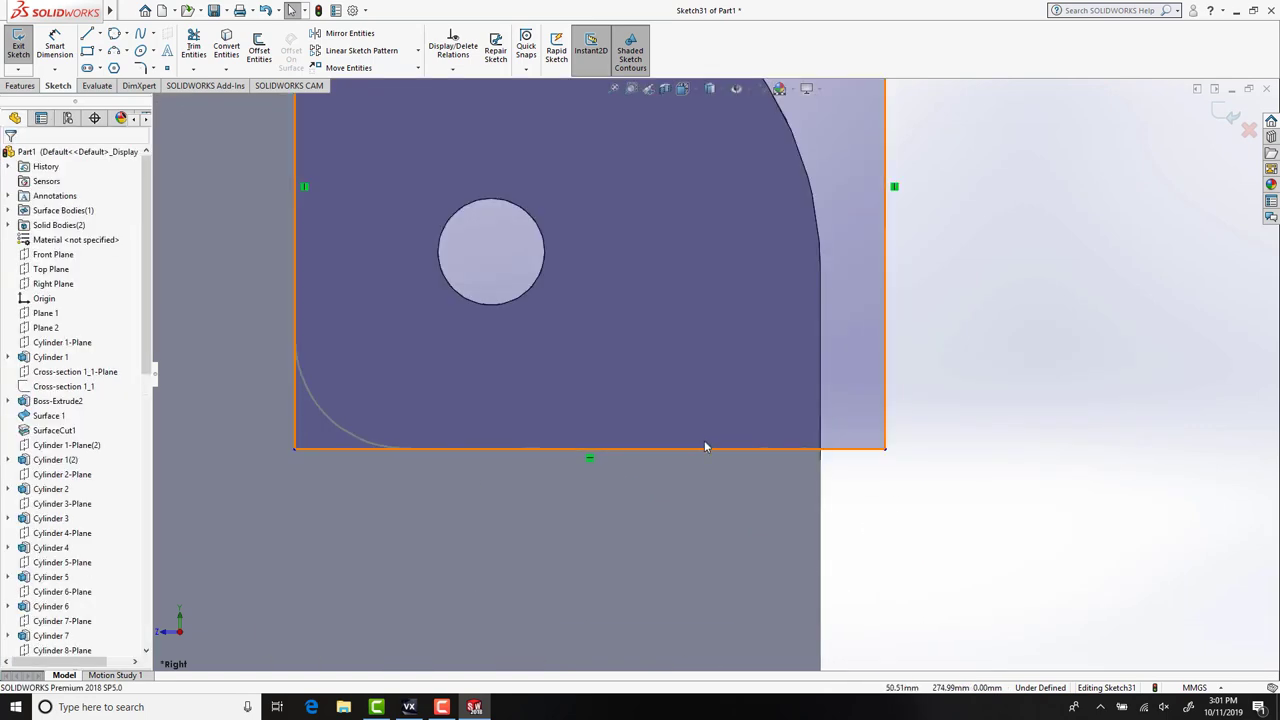
# Sketch a corner rectangle about 35 mm wide around the plate's lower-left corner.
pyautogui.scroll(-5, 700, 452)
pyautogui.scroll(10, 391, 432)
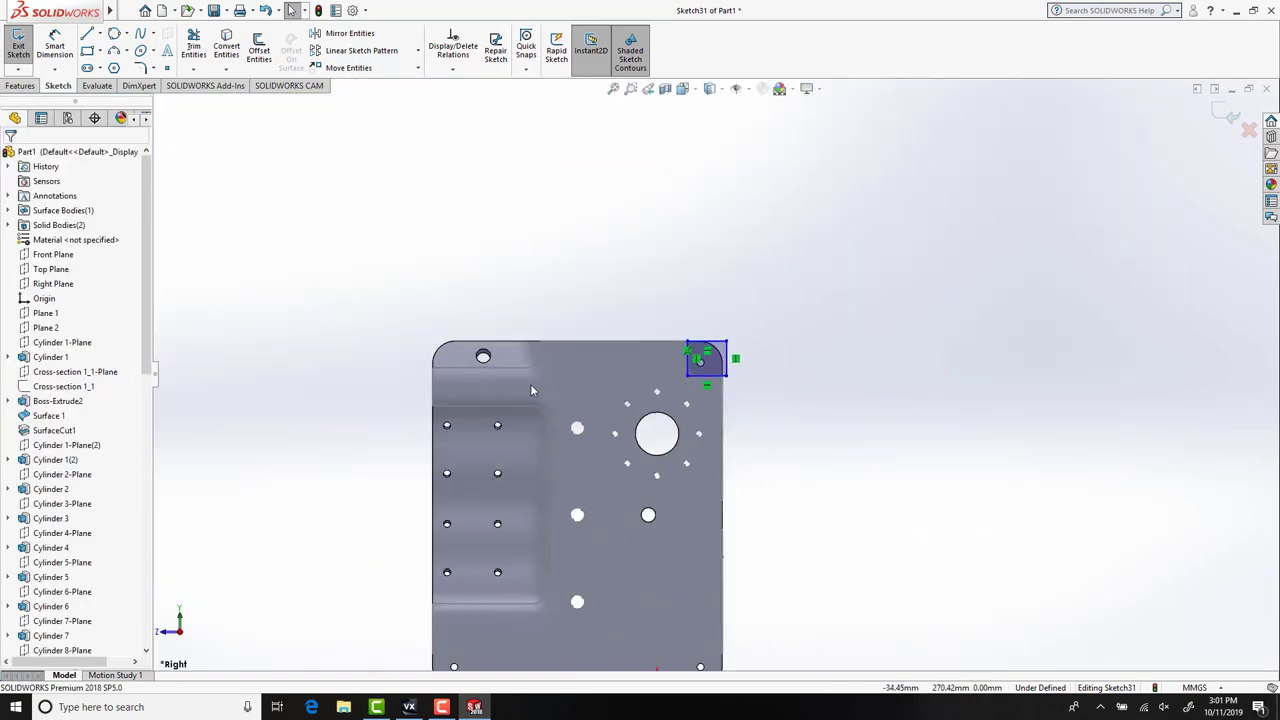
pyautogui.scroll(7, 617, 448)
pyautogui.scroll(-6, 714, 511)
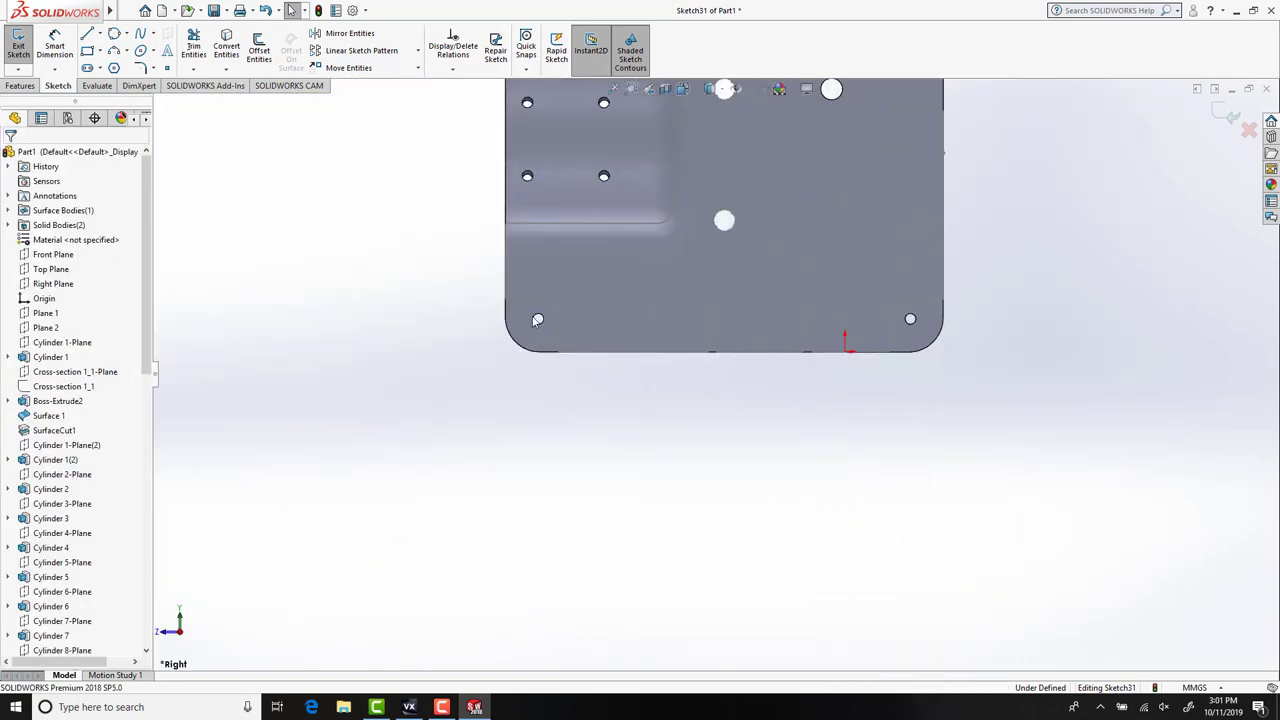
pyautogui.scroll(-8, 507, 307)
pyautogui.scroll(-2, 651, 342)
pyautogui.click(87, 52)
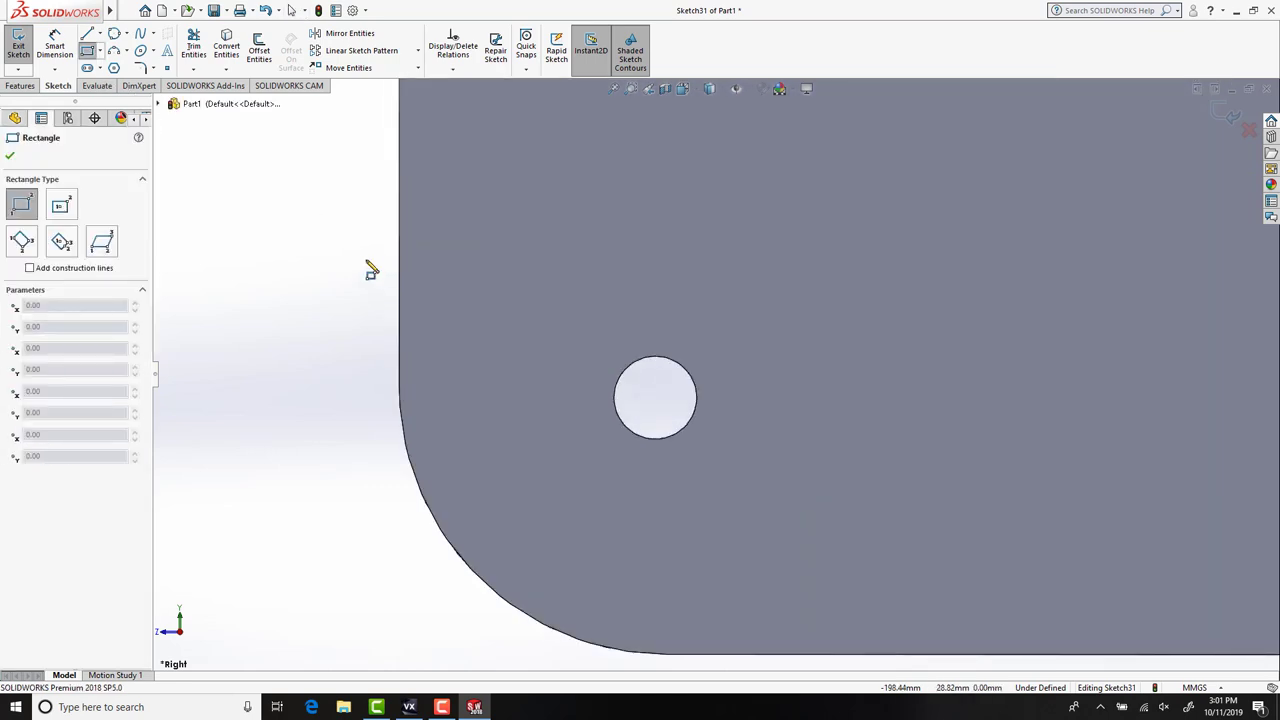
pyautogui.click(349, 247)
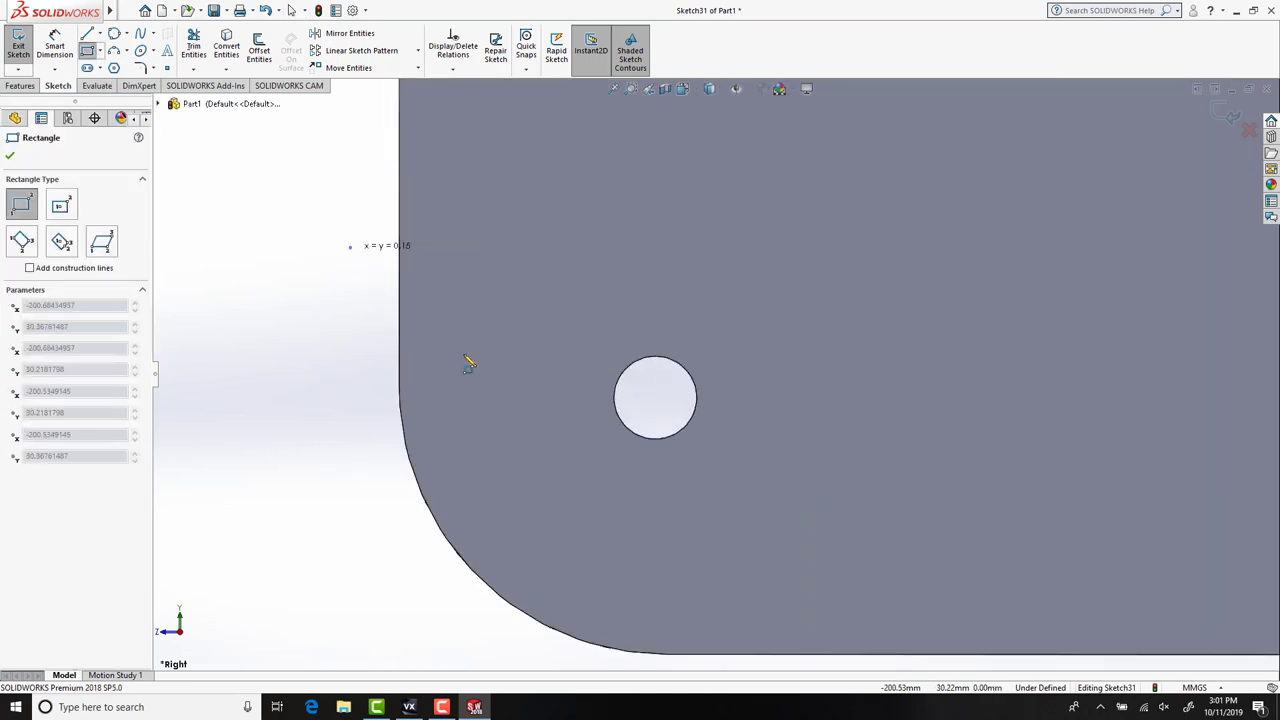
pyautogui.click(812, 663)
pyautogui.click(95, 55)
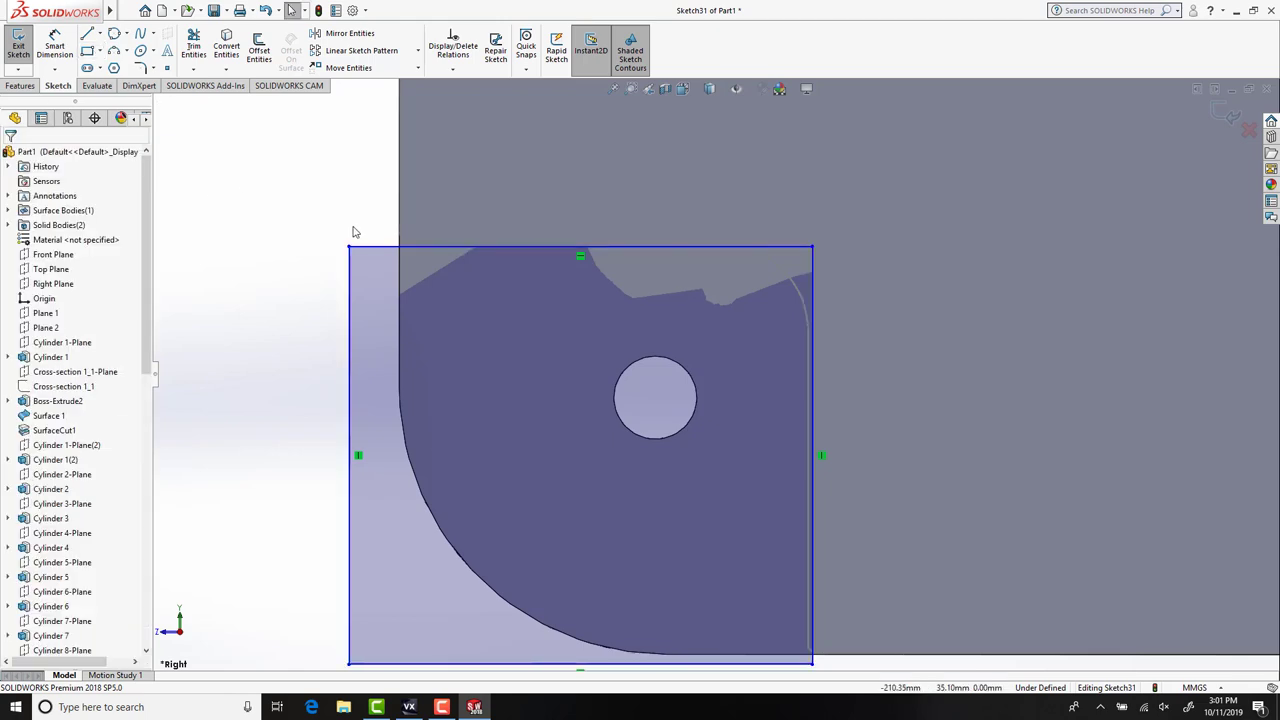
# Move the lower-left rectangle's top and inner vertical sides onto the corner cutout outline.
pyautogui.scroll(-3, 586, 256)
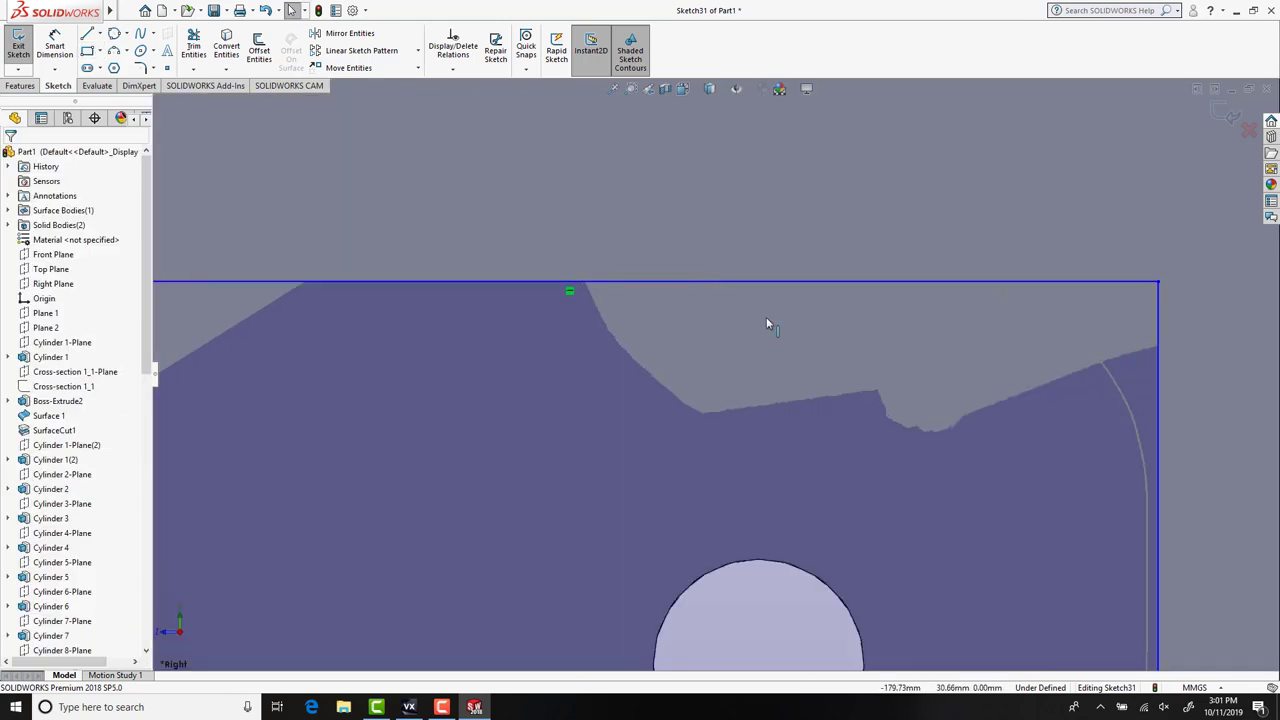
pyautogui.click(1063, 282)
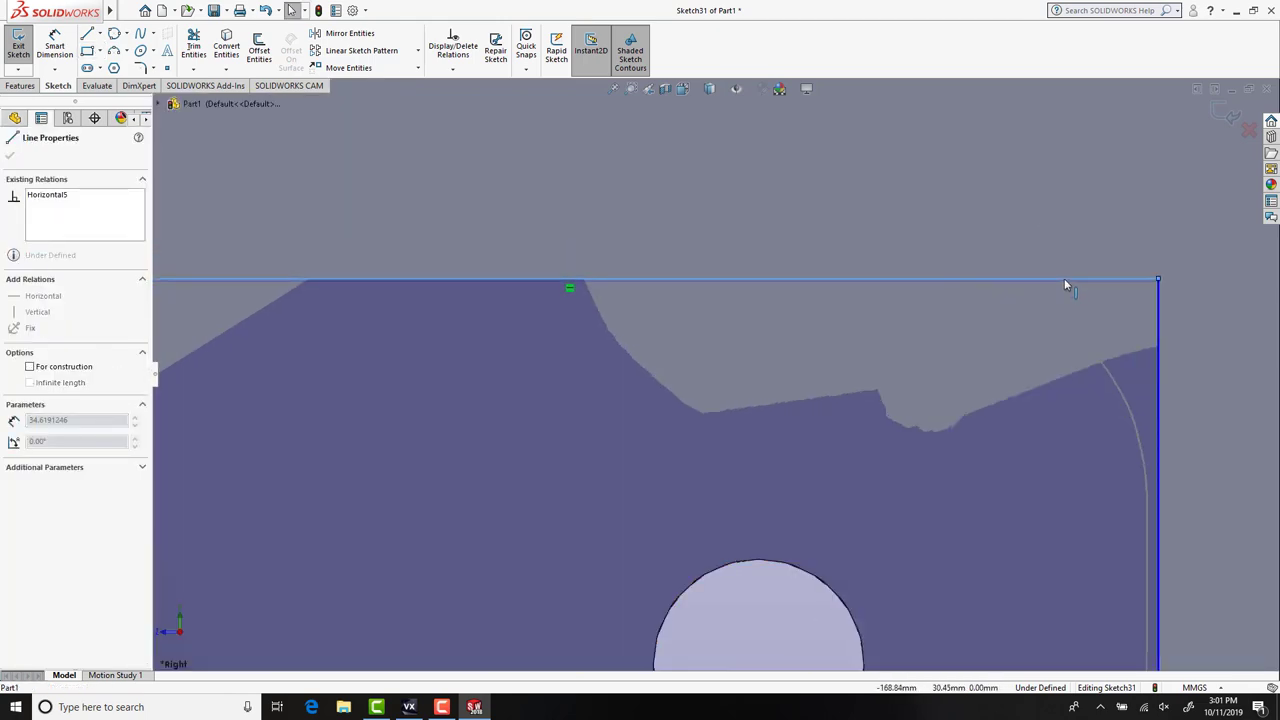
pyautogui.scroll(3, 713, 365)
pyautogui.scroll(-3, 441, 371)
pyautogui.scroll(-2, 786, 345)
pyautogui.scroll(5, 790, 360)
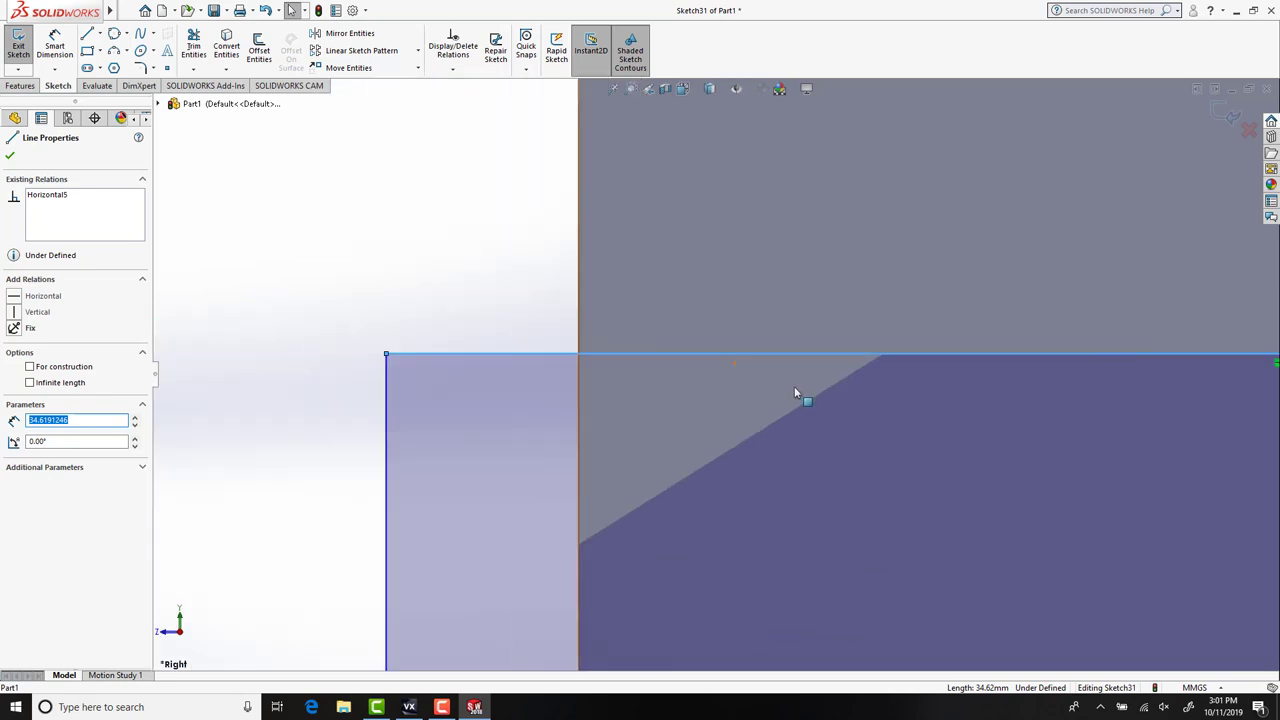
pyautogui.scroll(-1, 856, 374)
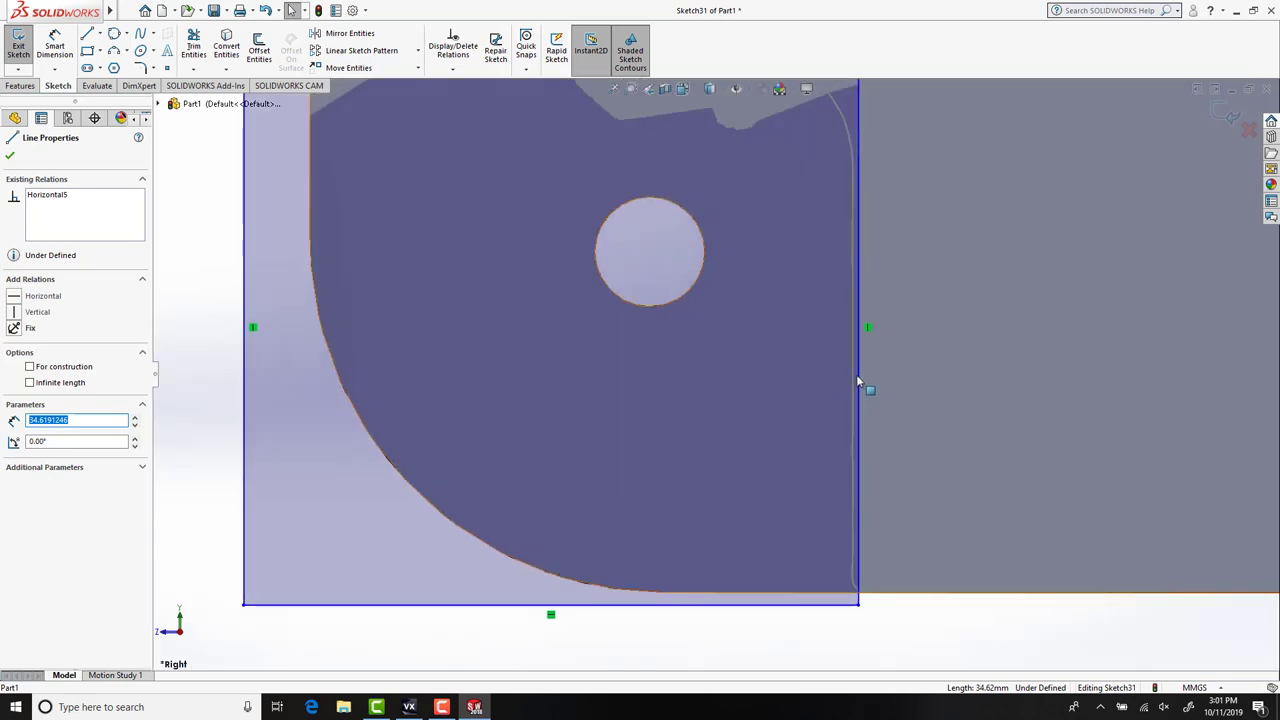
pyautogui.click(856, 374)
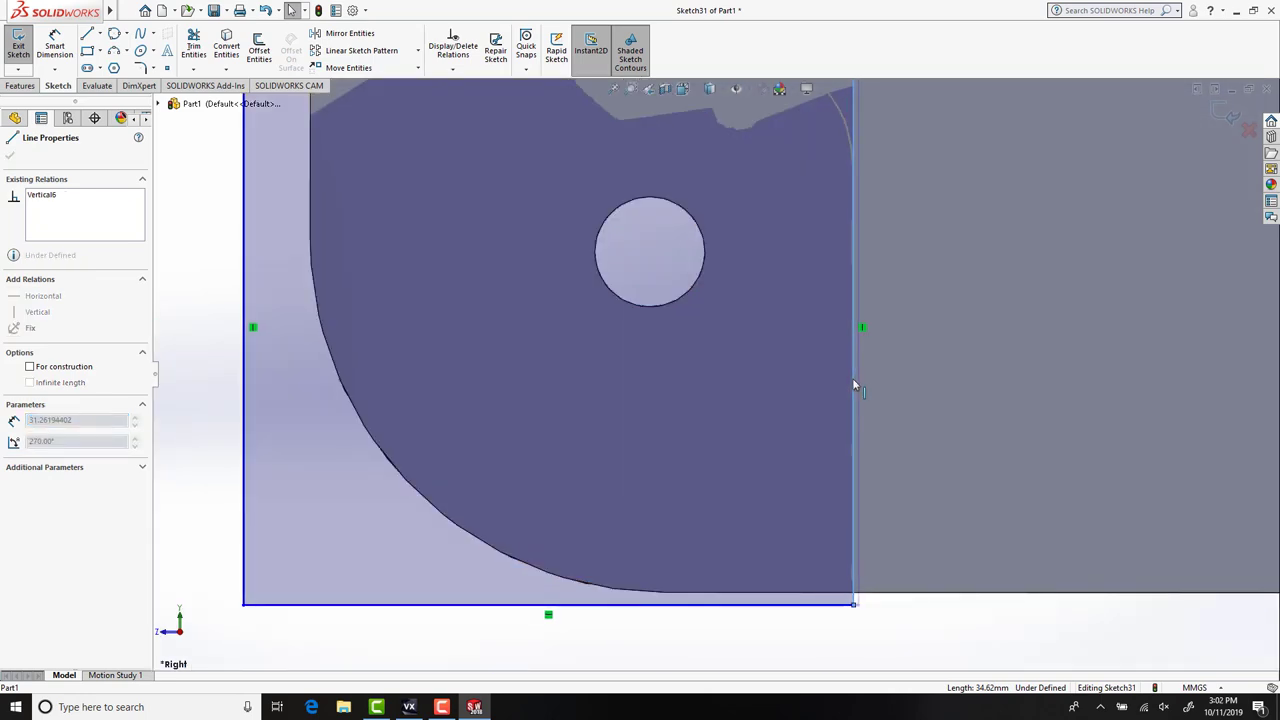
pyautogui.scroll(10, 880, 460)
pyautogui.click(890, 477)
# Sketch a corner rectangle about 31 mm high around the plate's lower-right corner.
pyautogui.scroll(-5, 890, 477)
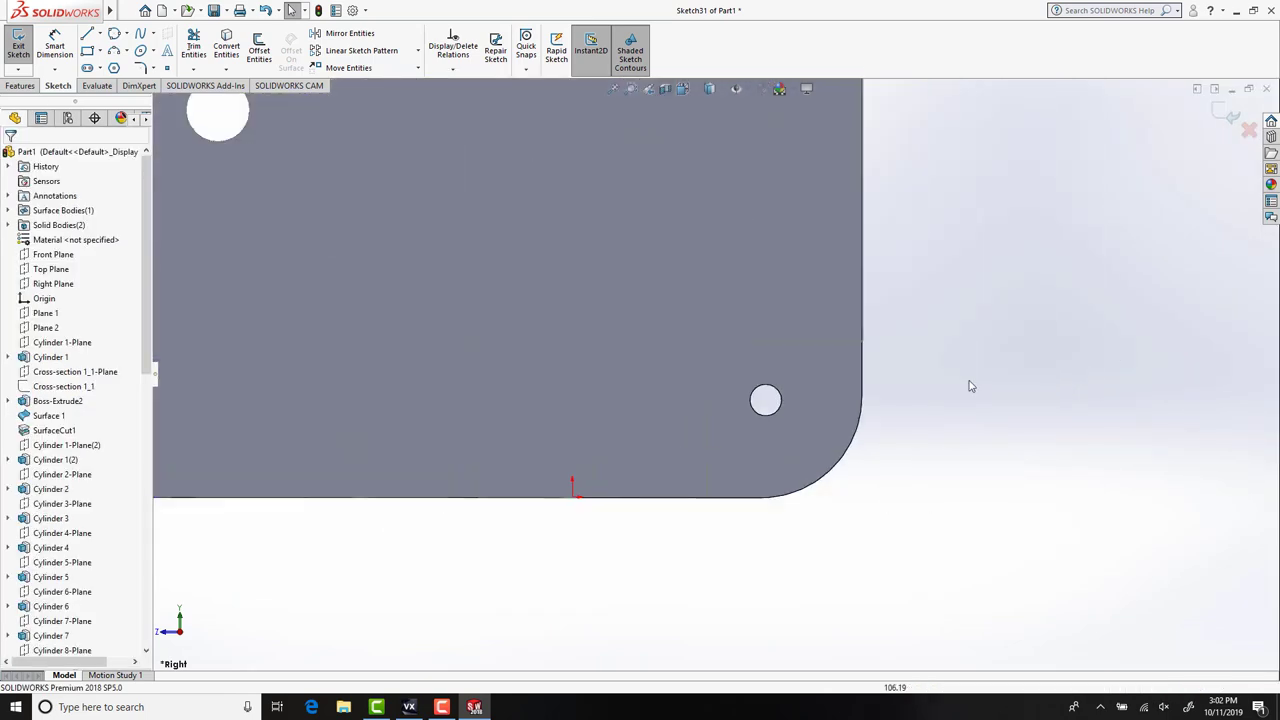
pyautogui.click(87, 51)
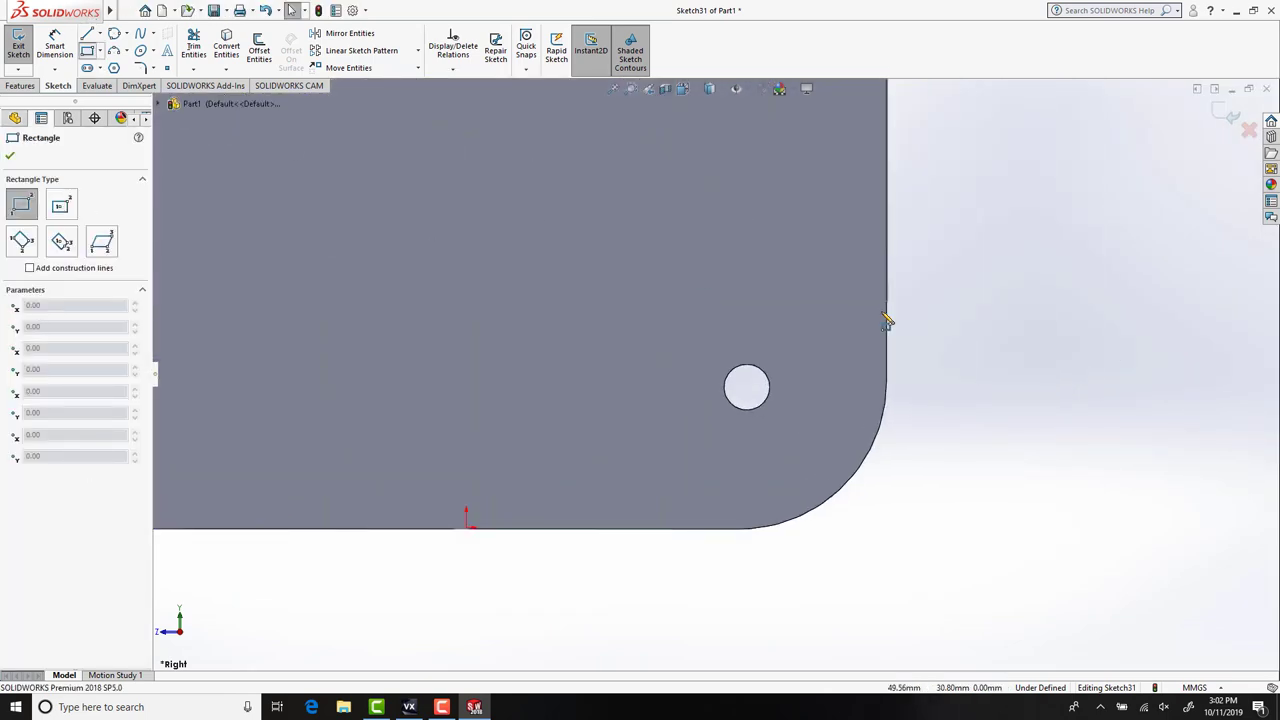
pyautogui.moveTo(651, 310)
pyautogui.mouseDown()
pyautogui.moveTo(908, 486)
pyautogui.moveTo(934, 539)
pyautogui.mouseUp()
pyautogui.press('Escape')
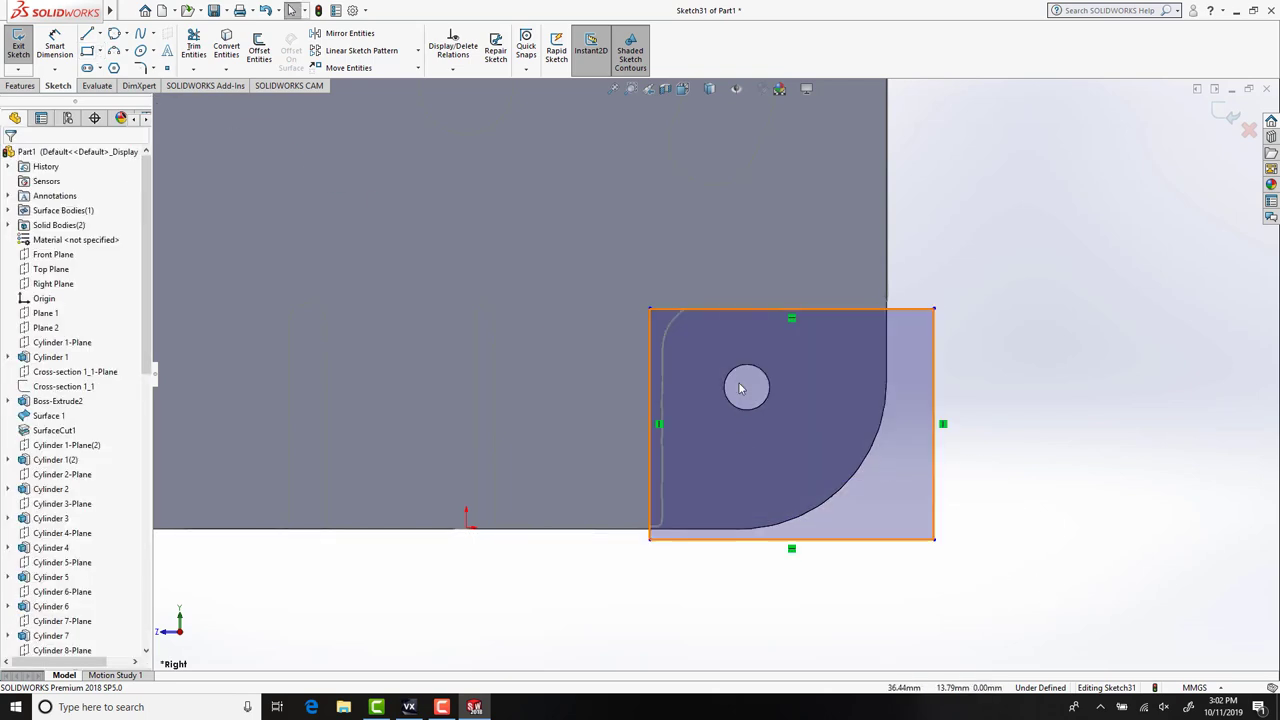
# Move the lower-right rectangle's inner vertical and top sides onto the cutout outline, making it about 37 mm wide.
pyautogui.scroll(-3, 535, 354)
pyautogui.click(546, 360)
pyautogui.moveTo(546, 360); pyautogui.dragTo(535, 352)
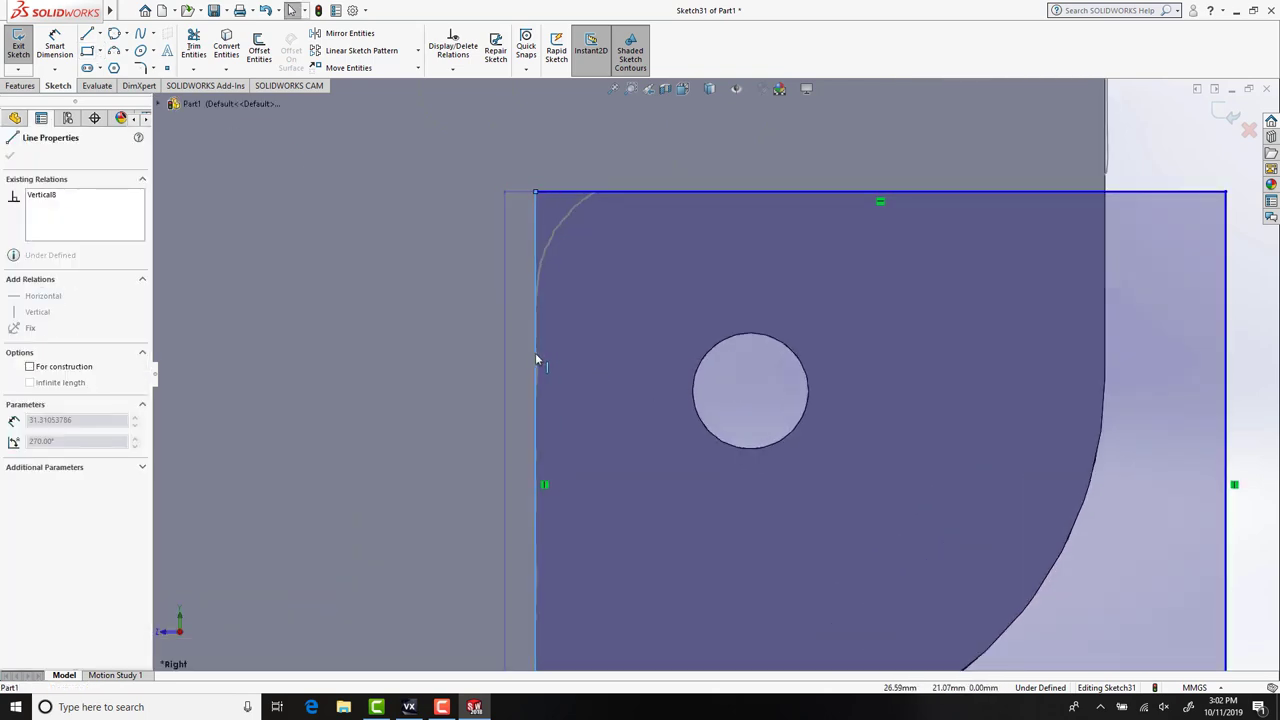
pyautogui.moveTo(1161, 193)
pyautogui.mouseDown()
pyautogui.moveTo(1163, 166)
pyautogui.moveTo(1163, 179)
pyautogui.mouseUp()
pyautogui.scroll(6, 987, 442)
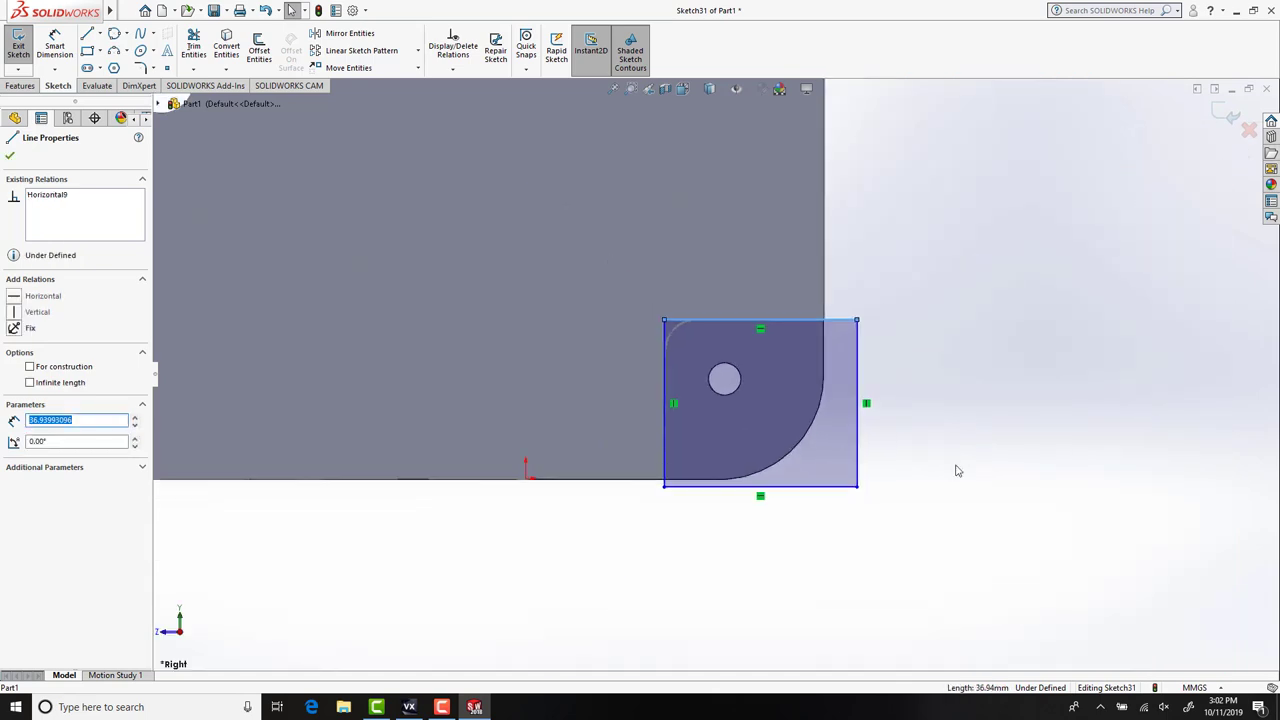
pyautogui.click(957, 469)
# Sketch a rectangle about 49 mm wide and 22 mm high across the plate's right edge over the slot cutout.
pyautogui.scroll(4, 557, 431)
pyautogui.scroll(-4, 557, 431)
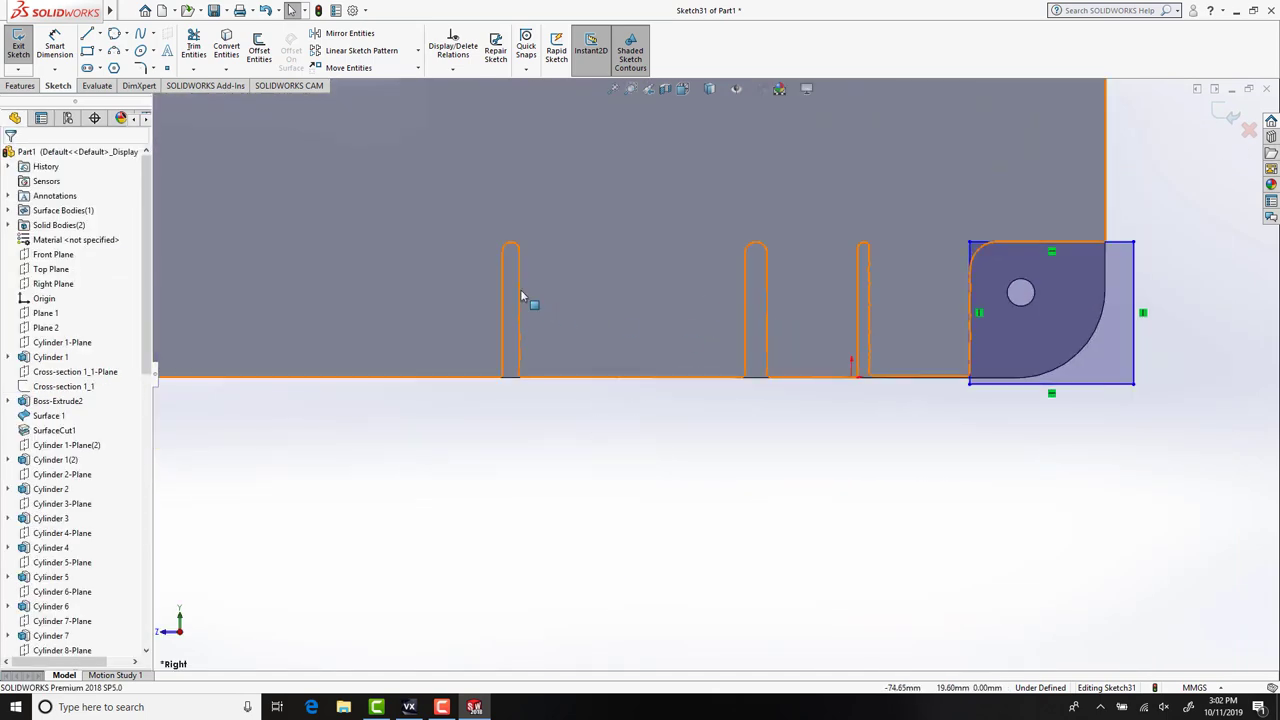
pyautogui.scroll(9, 520, 289)
pyautogui.scroll(-5, 652, 136)
pyautogui.scroll(2, 813, 318)
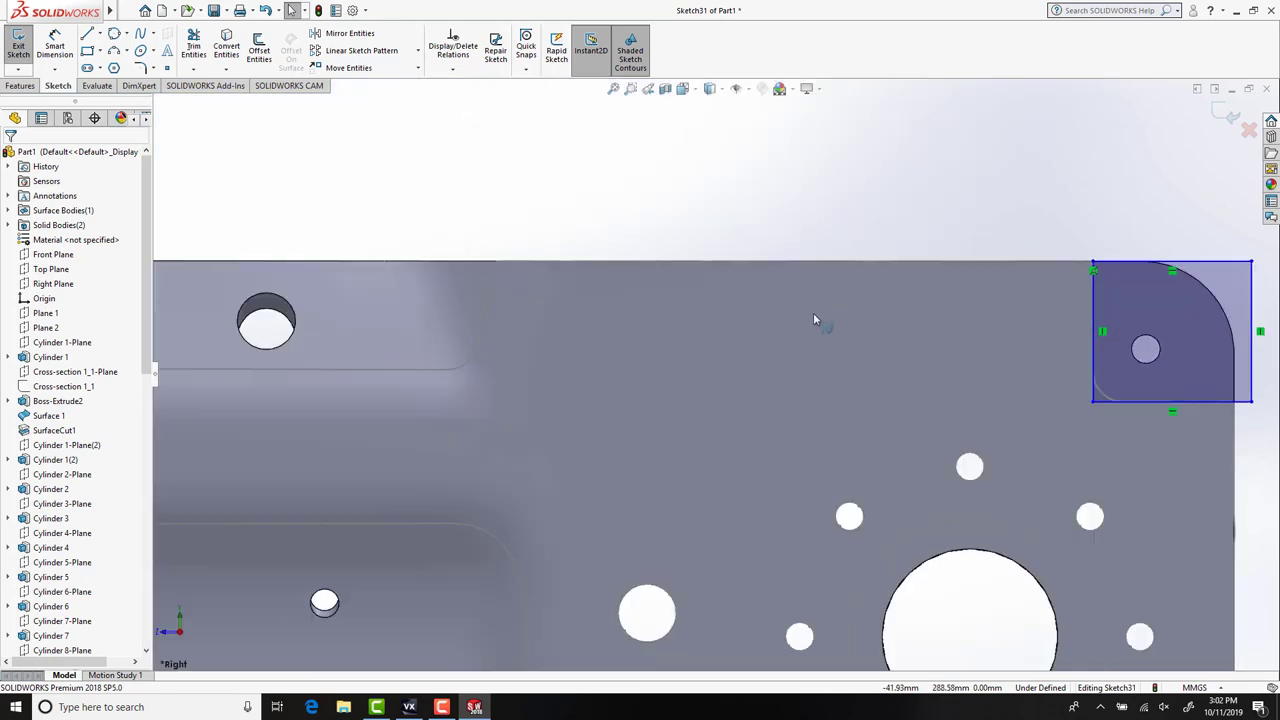
pyautogui.scroll(-3, 977, 543)
pyautogui.scroll(2, 846, 523)
pyautogui.scroll(-2, 762, 482)
pyautogui.scroll(5, 762, 482)
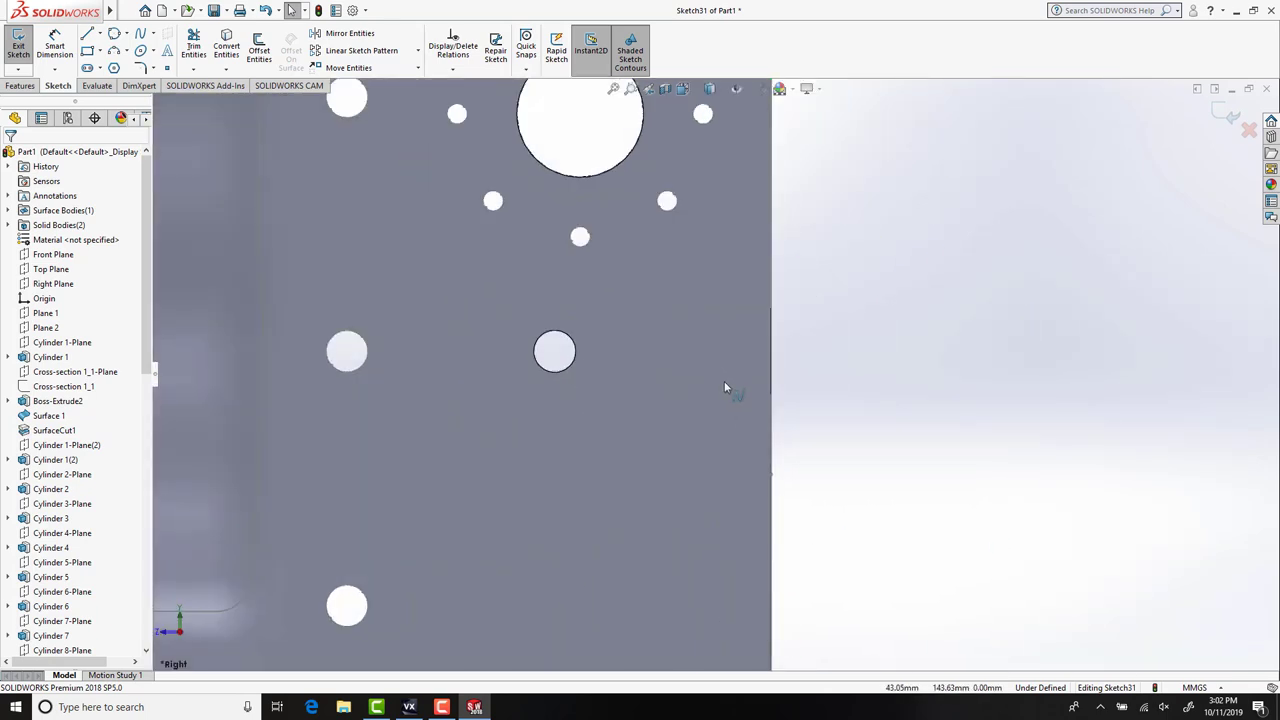
pyautogui.press('Return')
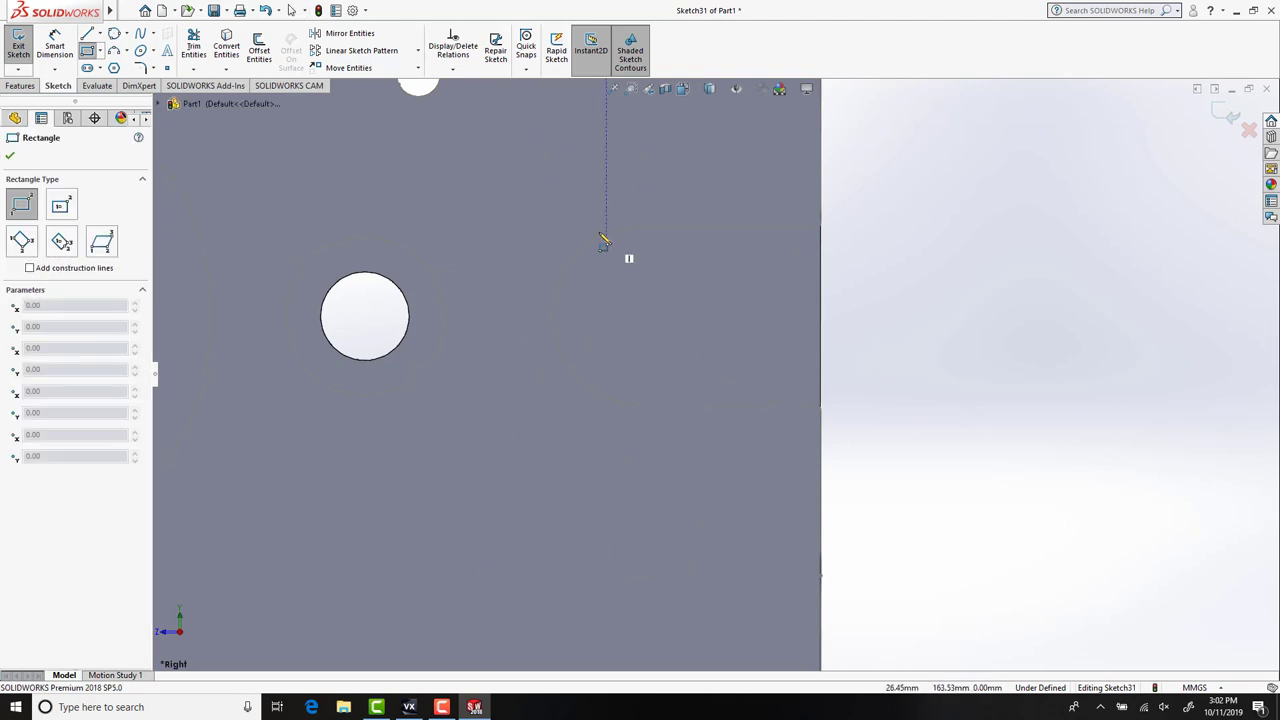
pyautogui.moveTo(547, 232); pyautogui.dragTo(894, 383)
# Dimension the slot rectangle's inner vertical side at 25 mm.
pyautogui.click(58, 50)
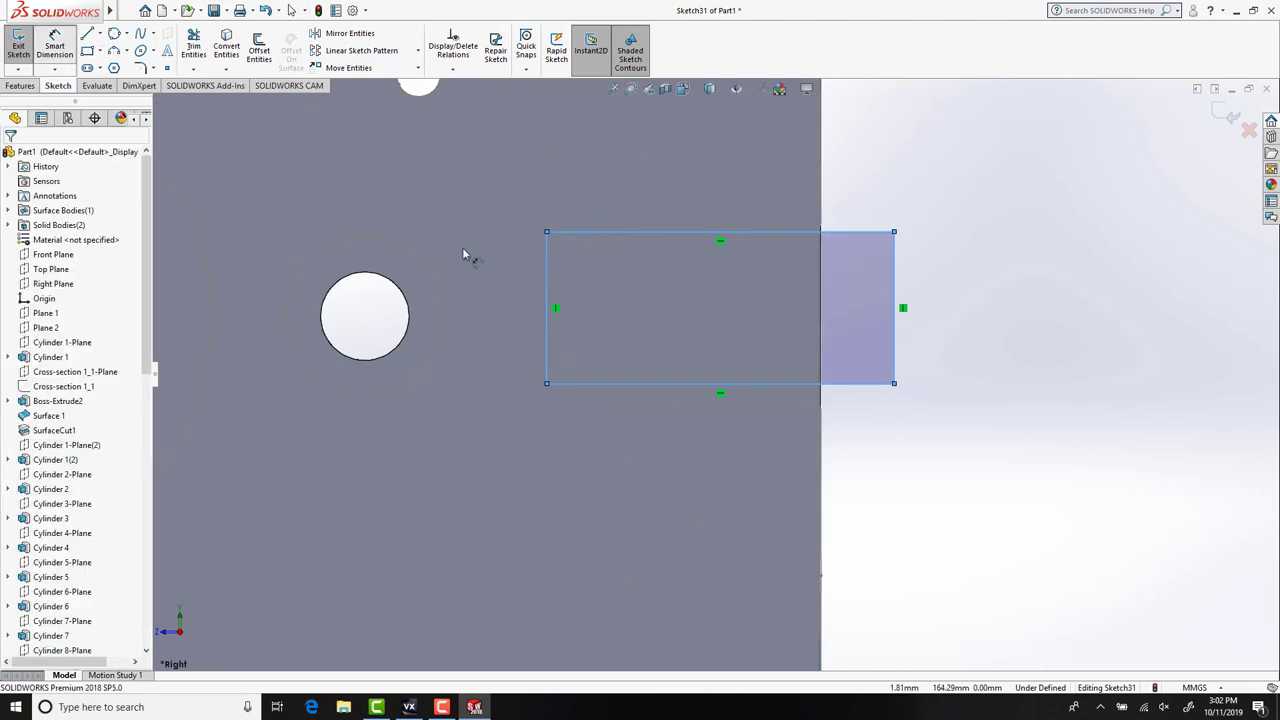
pyautogui.click(546, 264)
pyautogui.click(520, 300)
pyautogui.write('25')
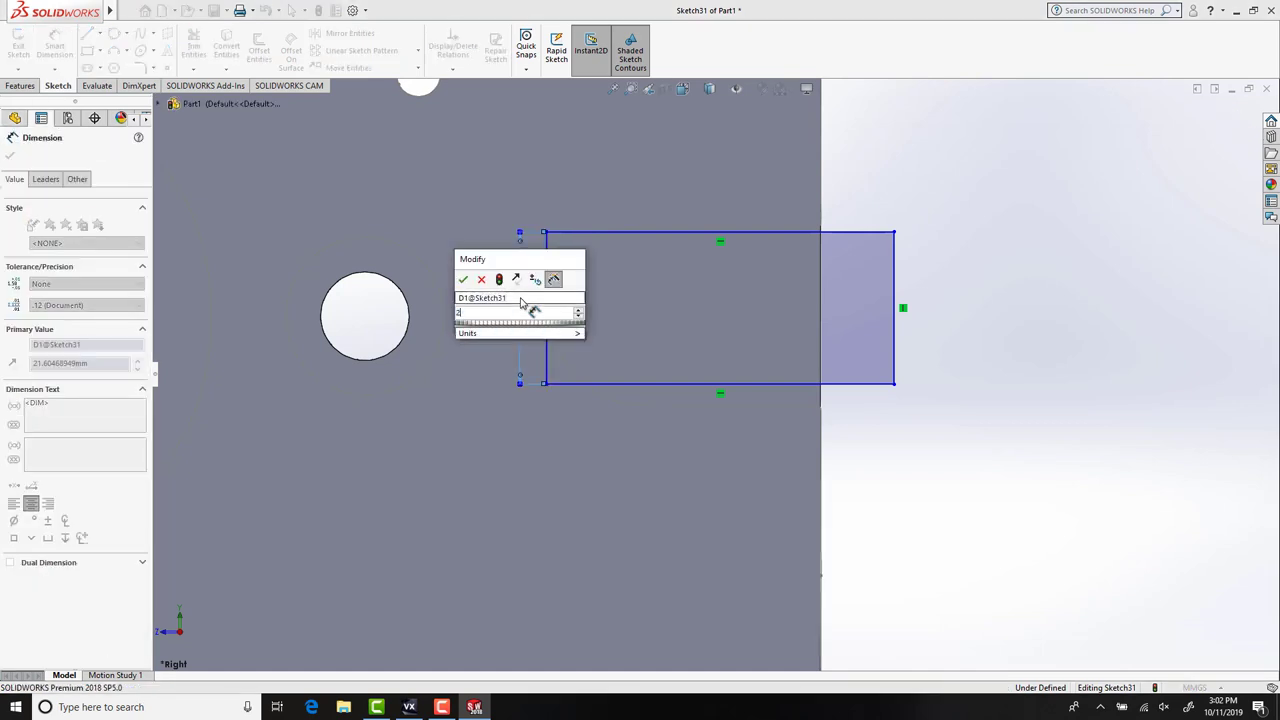
pyautogui.press('Return')
pyautogui.press('Escape')
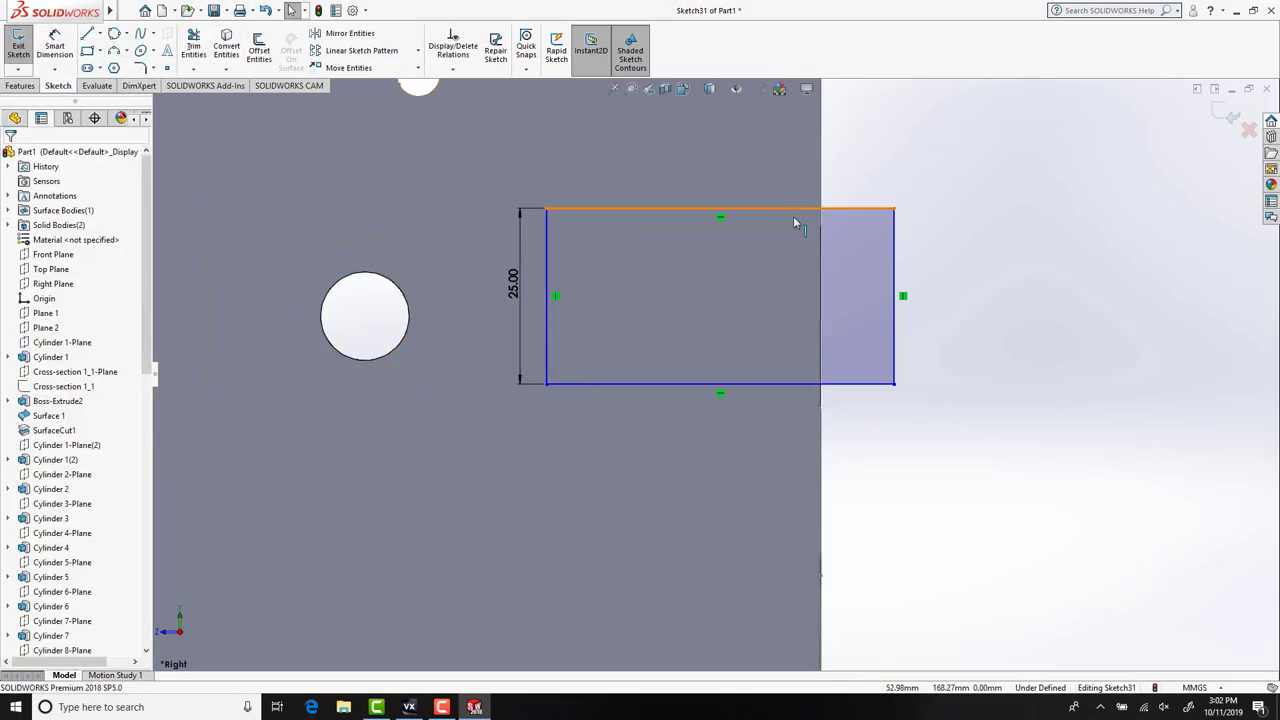
# Move the slot rectangle's upper horizontal and inner vertical sides to match the slot cutout's outline.
pyautogui.moveTo(795, 222)
pyautogui.mouseDown()
pyautogui.moveTo(796, 254)
pyautogui.moveTo(796, 230)
pyautogui.mouseUp()
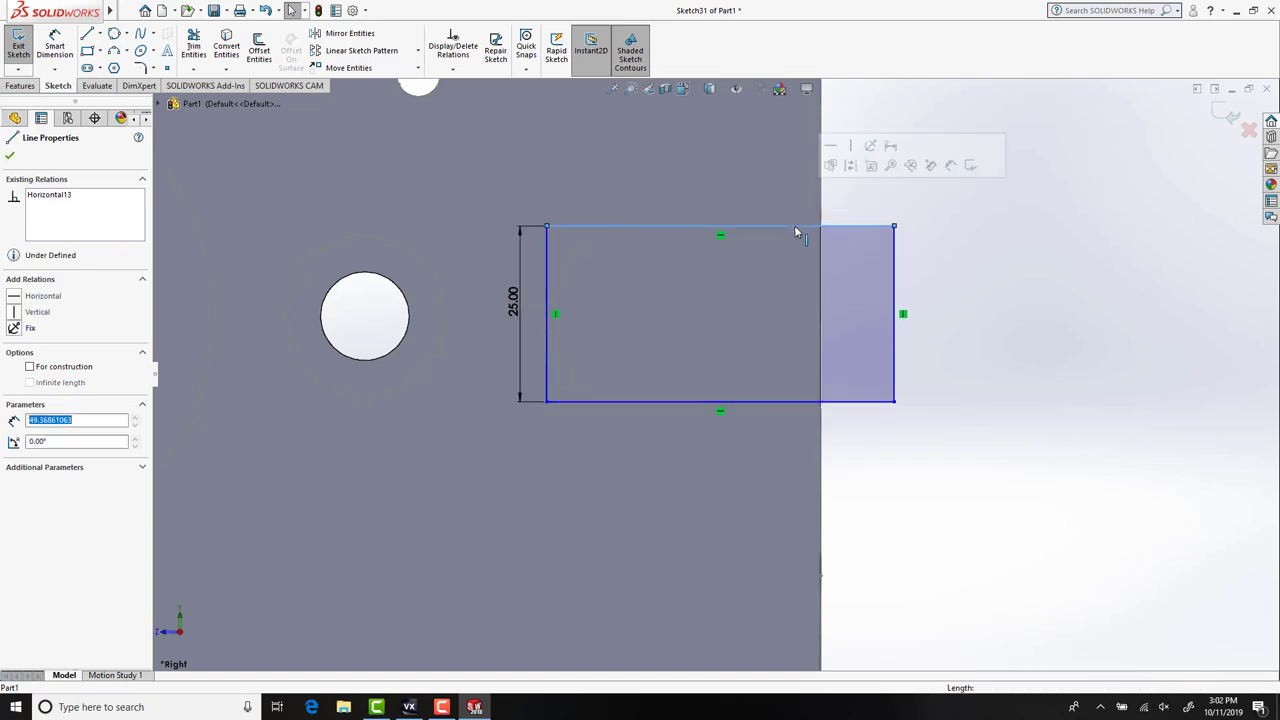
pyautogui.click(1070, 440)
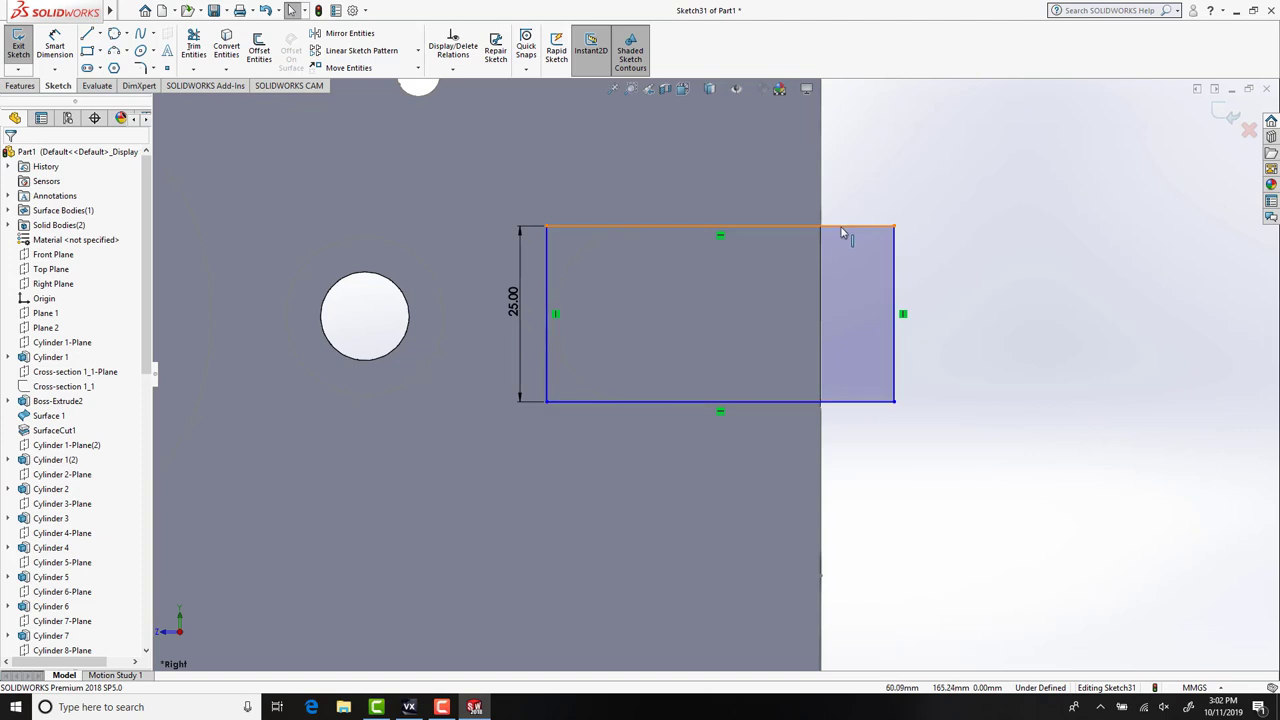
pyautogui.moveTo(847, 228)
pyautogui.mouseDown()
pyautogui.moveTo(843, 256)
pyautogui.moveTo(850, 236)
pyautogui.mouseUp()
pyautogui.click(969, 371)
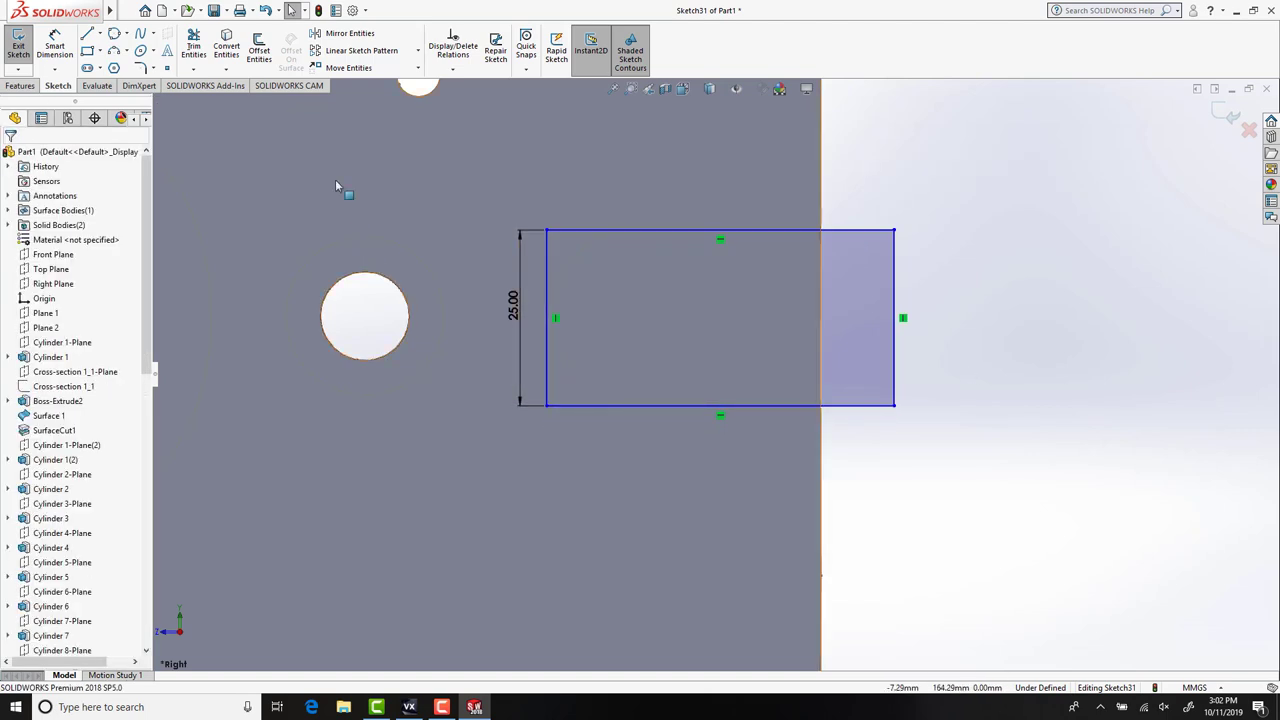
pyautogui.scroll(-10, 511, 277)
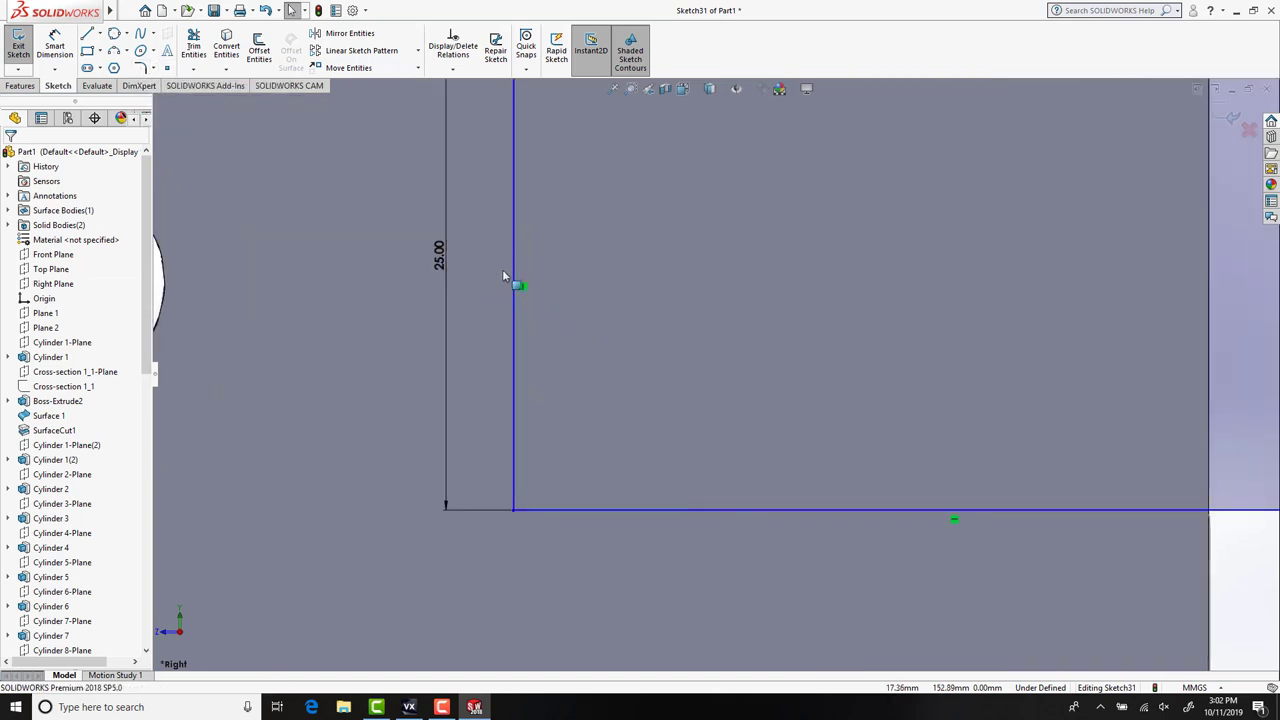
pyautogui.moveTo(565, 305); pyautogui.dragTo(600, 306)
pyautogui.scroll(12, 665, 374)
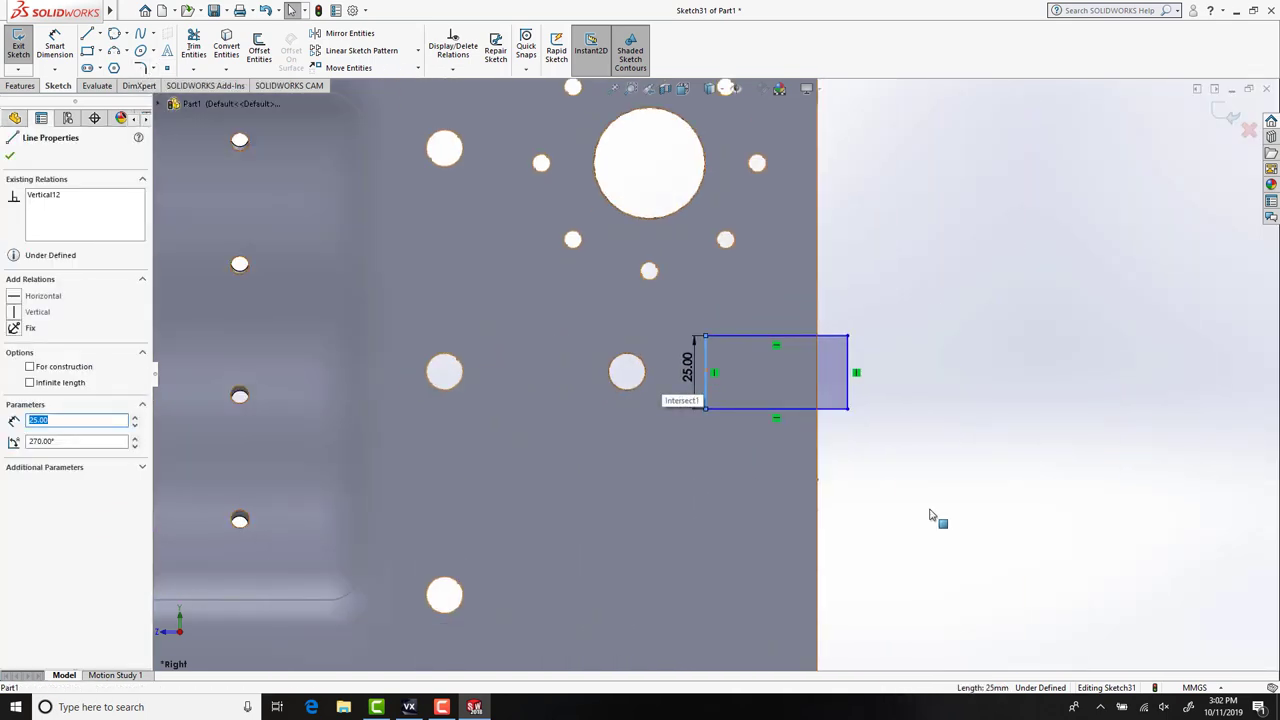
pyautogui.click(929, 517)
pyautogui.scroll(-5, 880, 466)
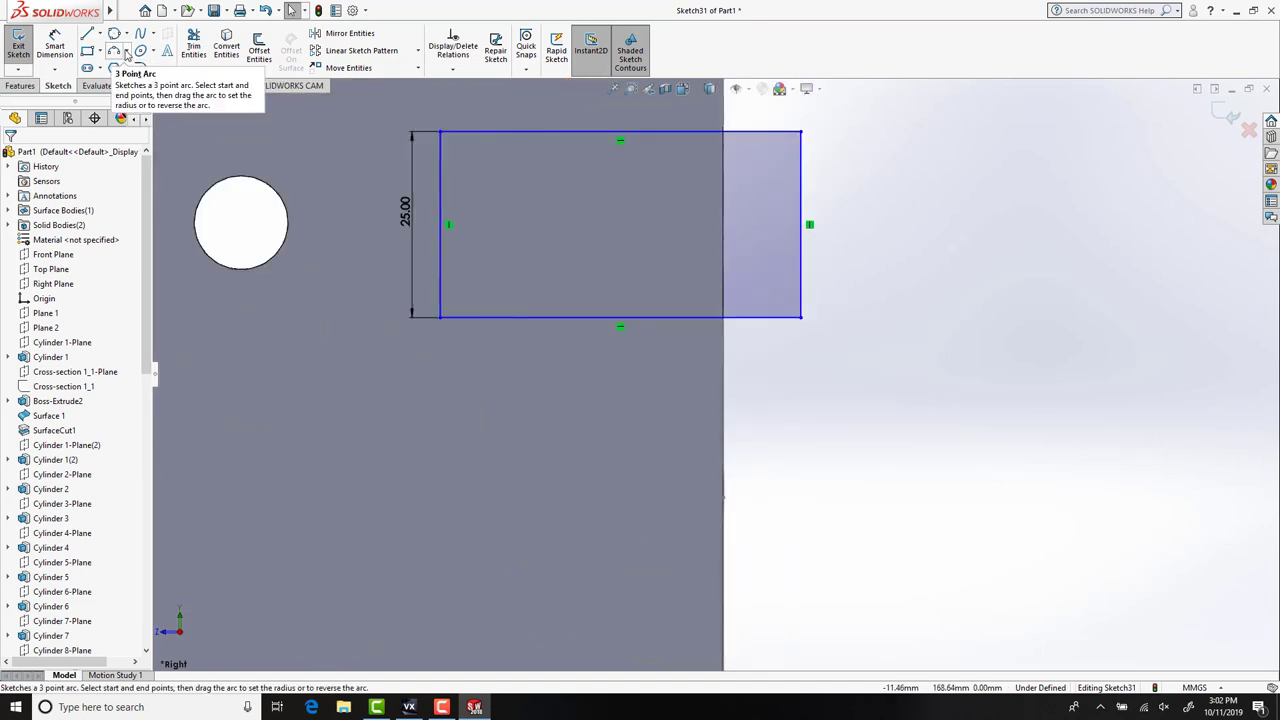
pyautogui.click(140, 68)
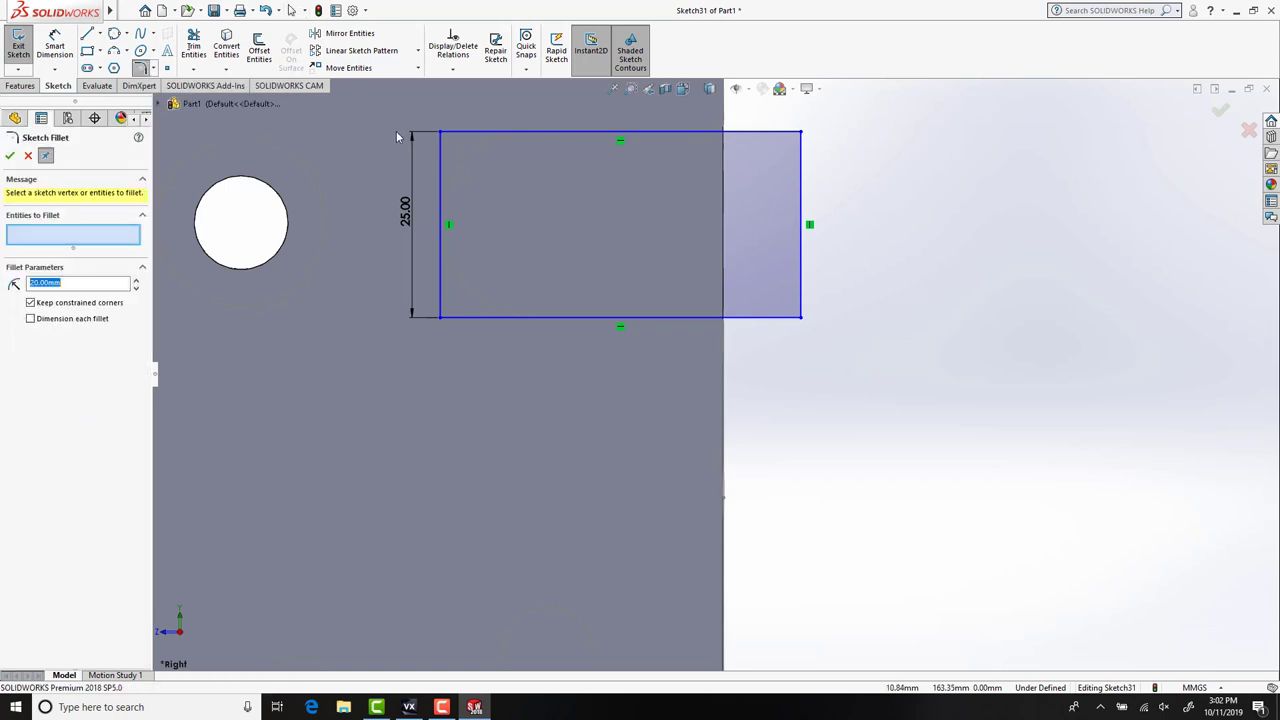
pyautogui.click(440, 131)
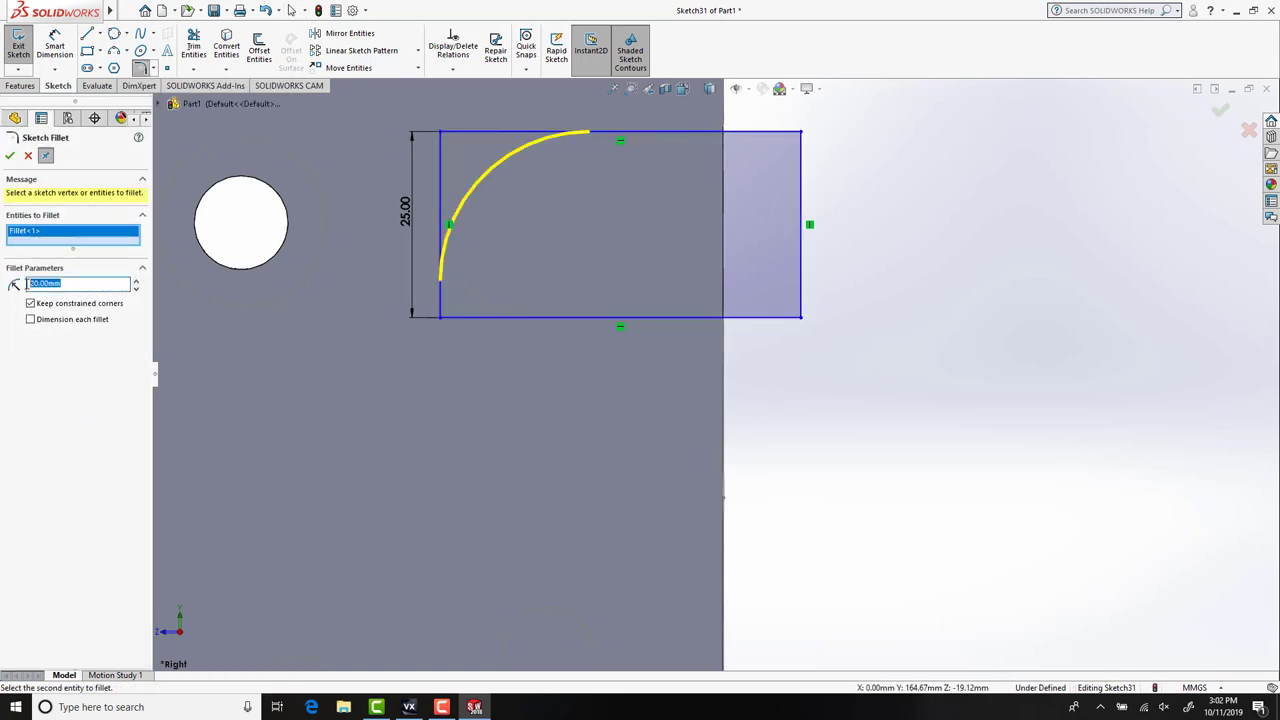
pyautogui.click(27, 286)
pyautogui.write('12.5')
pyautogui.press('Return')
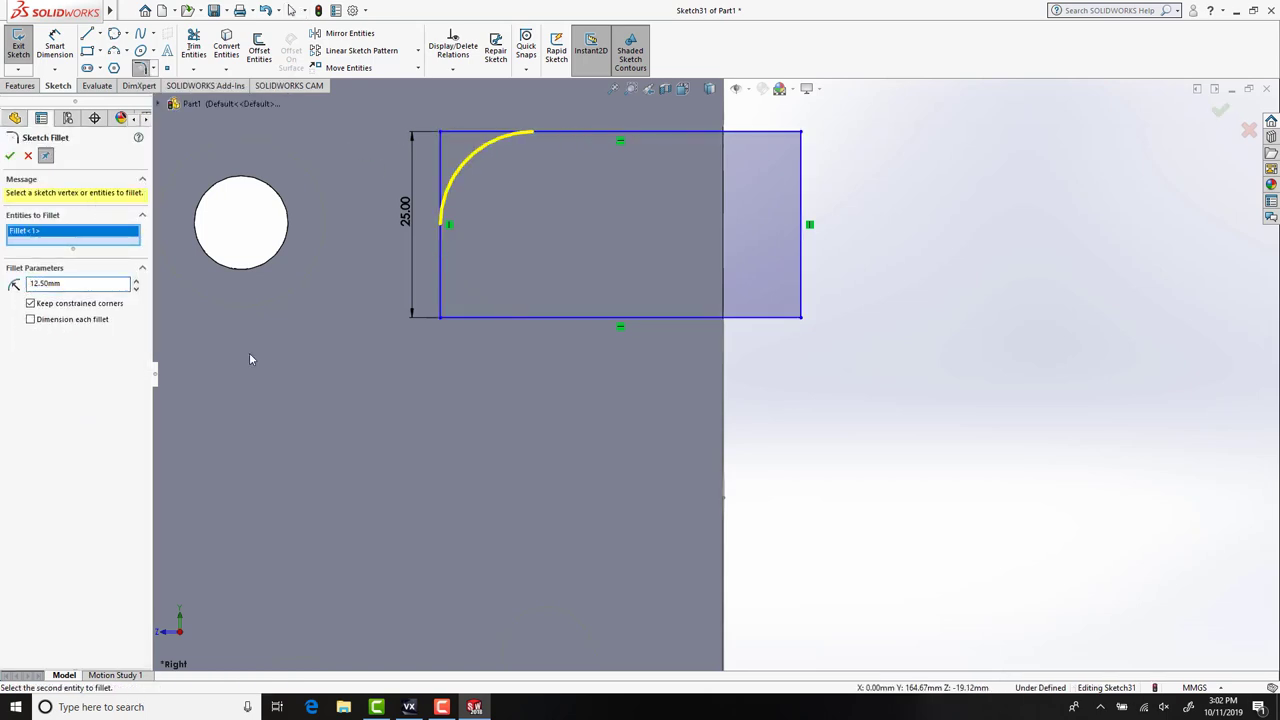
pyautogui.click(439, 318)
pyautogui.click(464, 318)
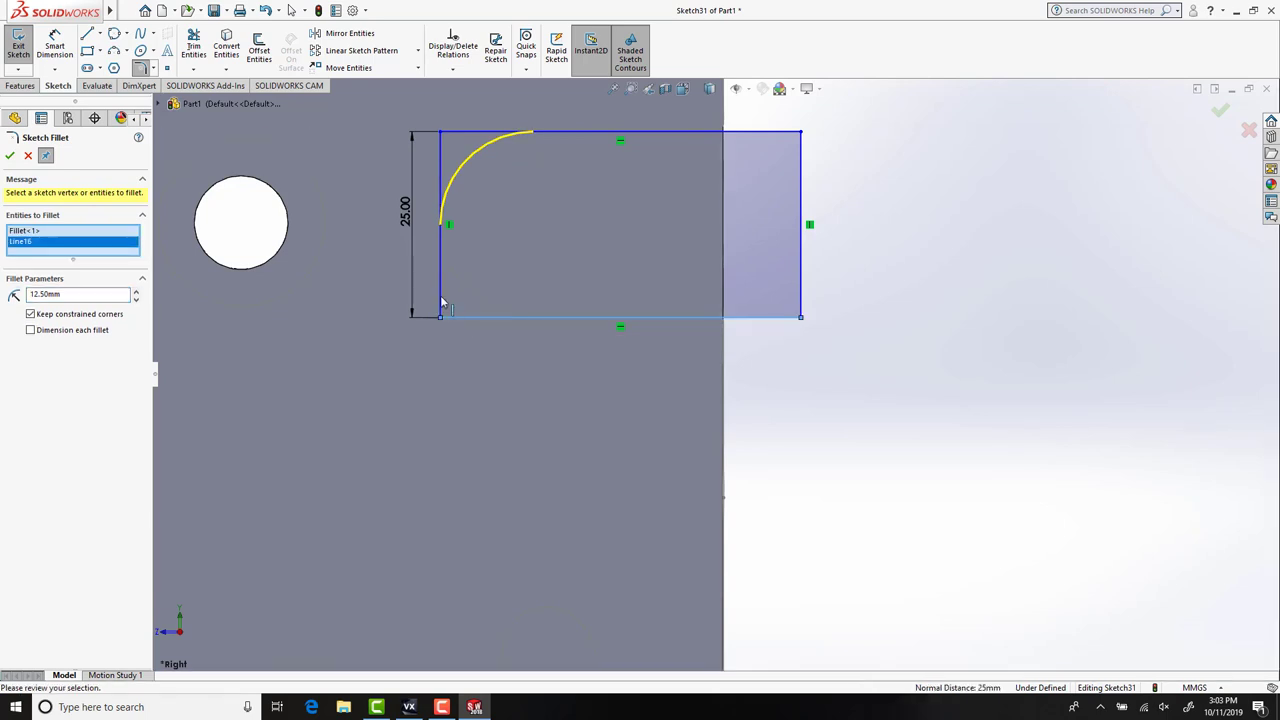
pyautogui.click(441, 300)
pyautogui.click(28, 156)
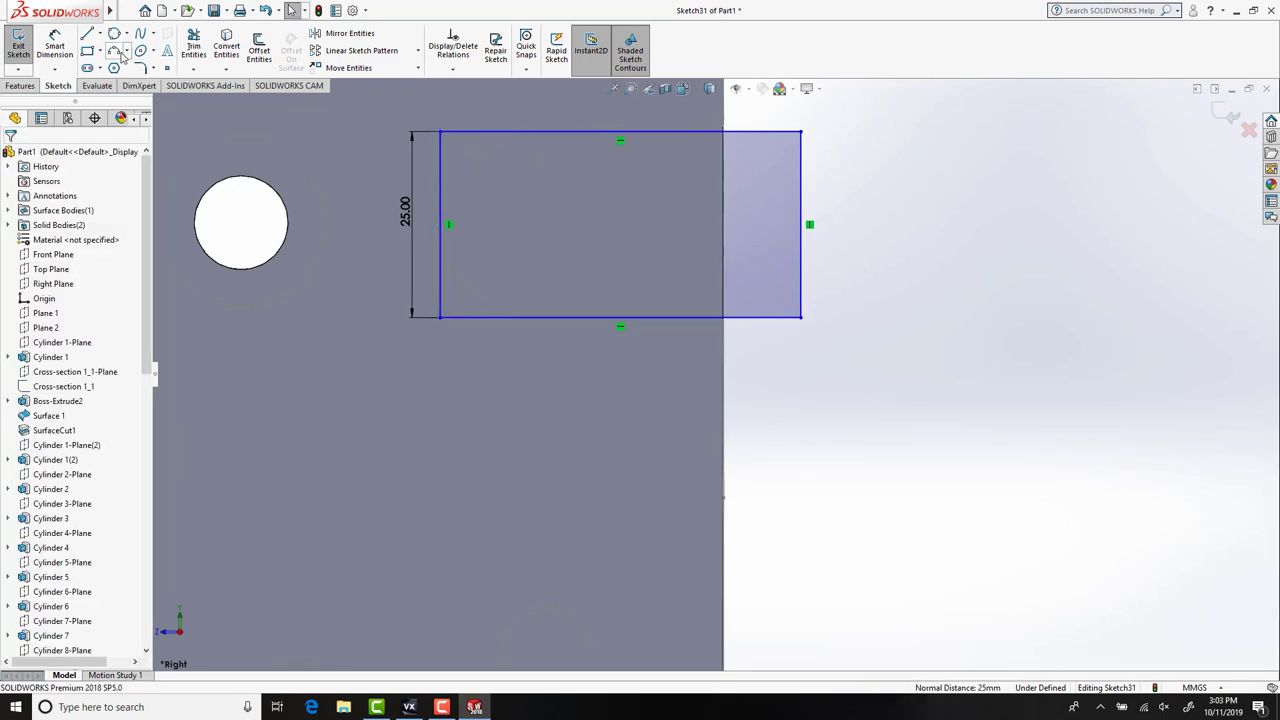
# Draw a three-point arc of about 12.8 mm radius between the slot rectangle's horizontal sides, touching its inner vertical side.
pyautogui.click(116, 54)
pyautogui.scroll(-2, 420, 140)
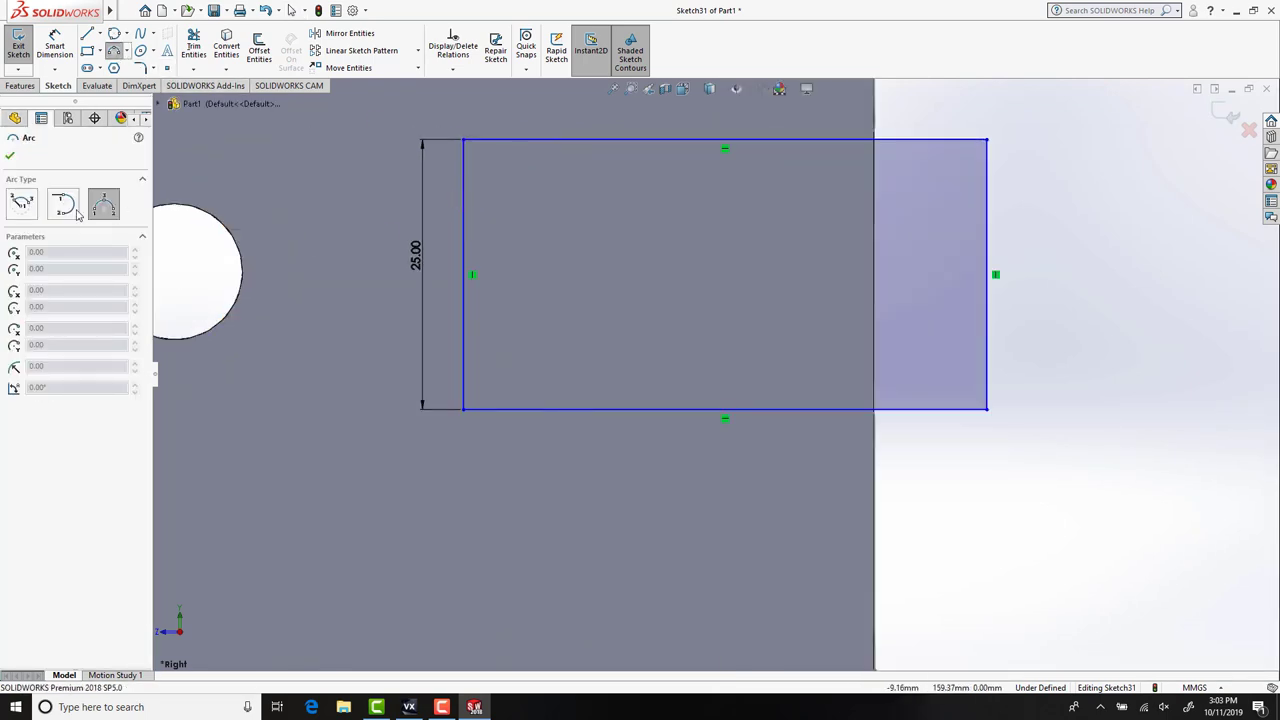
pyautogui.click(112, 207)
pyautogui.click(573, 141)
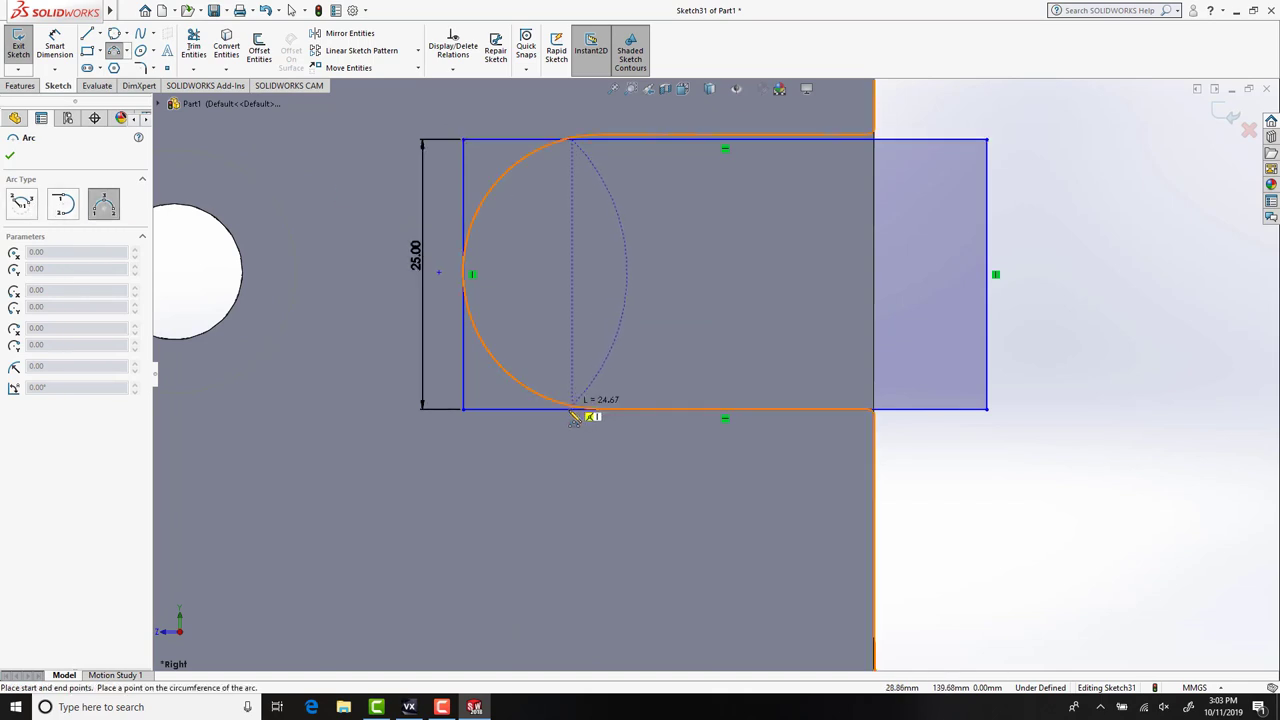
pyautogui.click(573, 409)
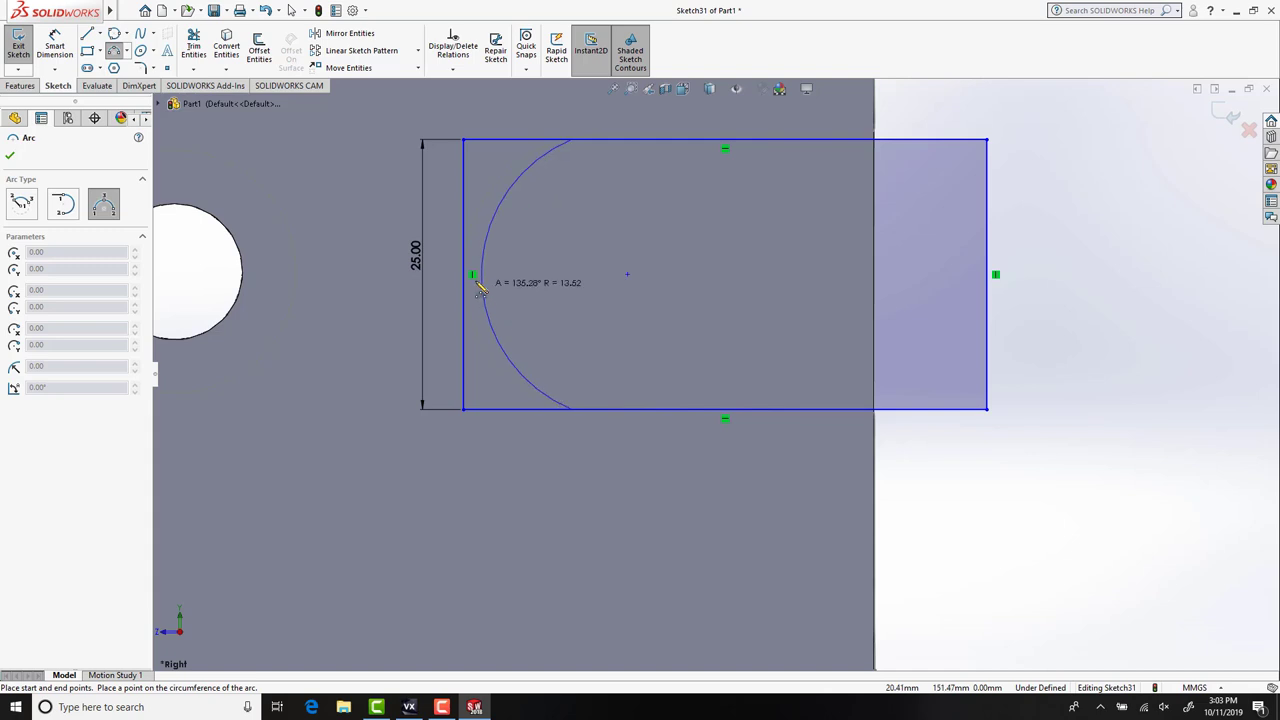
pyautogui.click(466, 275)
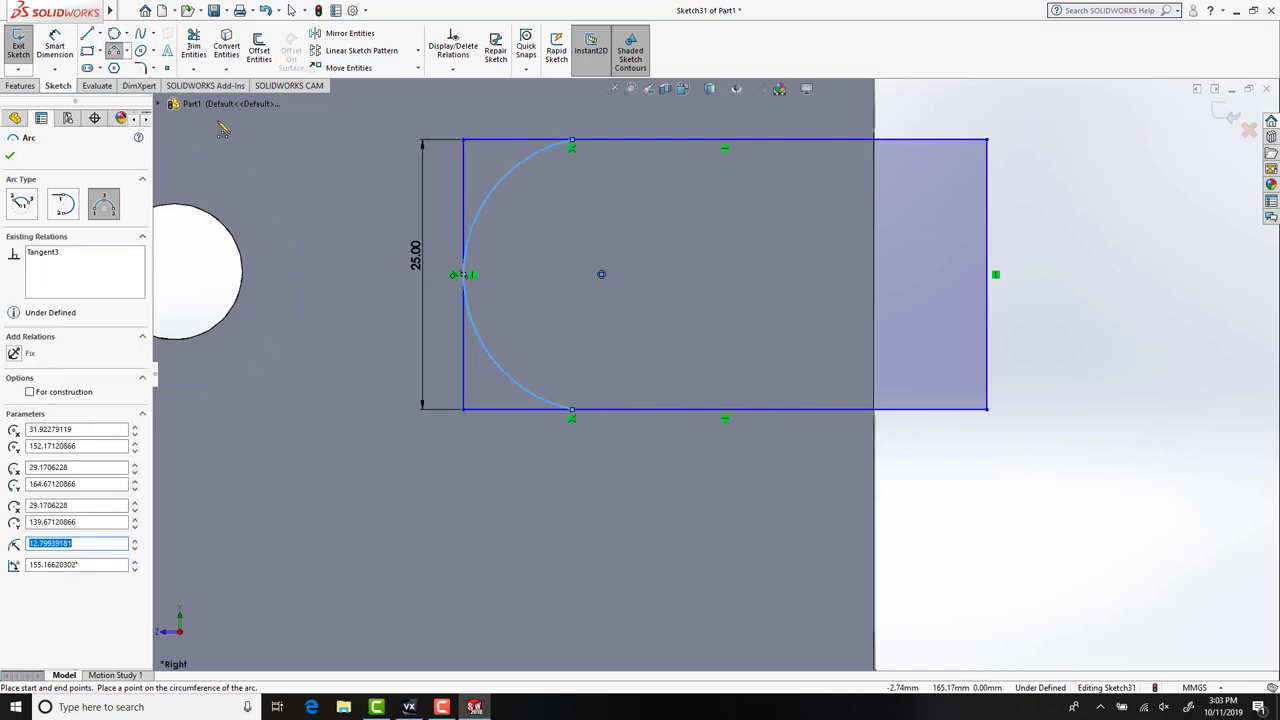
# Trim away the rectangle's corner segments outside the arc at the slot's inner end.
pyautogui.click(195, 46)
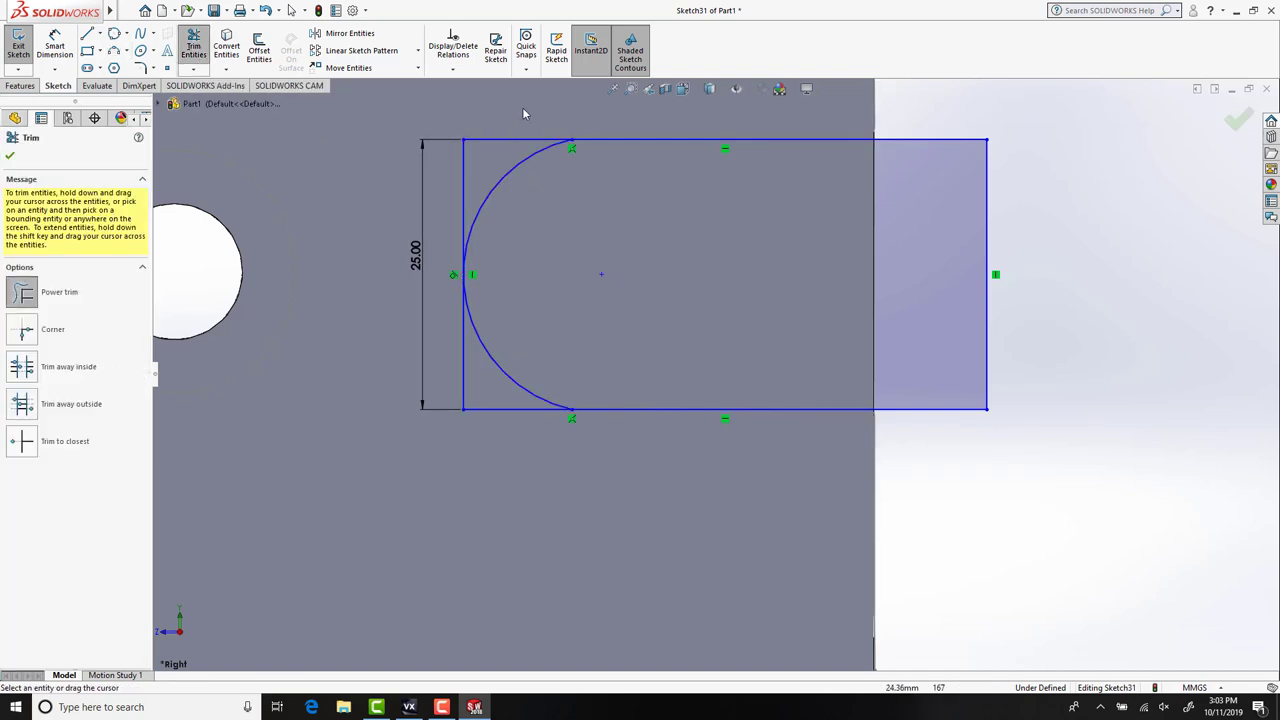
pyautogui.moveTo(520, 117); pyautogui.dragTo(420, 191)
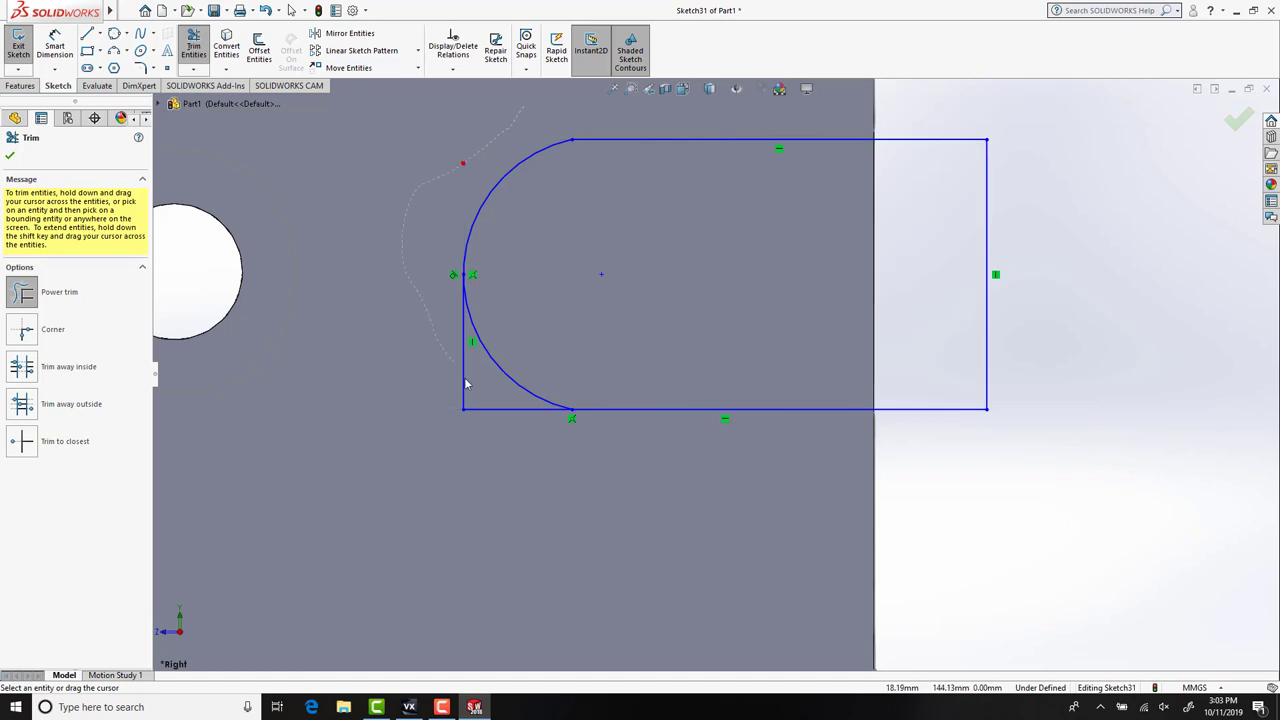
pyautogui.moveTo(465, 383); pyautogui.dragTo(492, 428)
# Dimension the slot's end arc with a radius of 12.5 mm.
pyautogui.press('f')
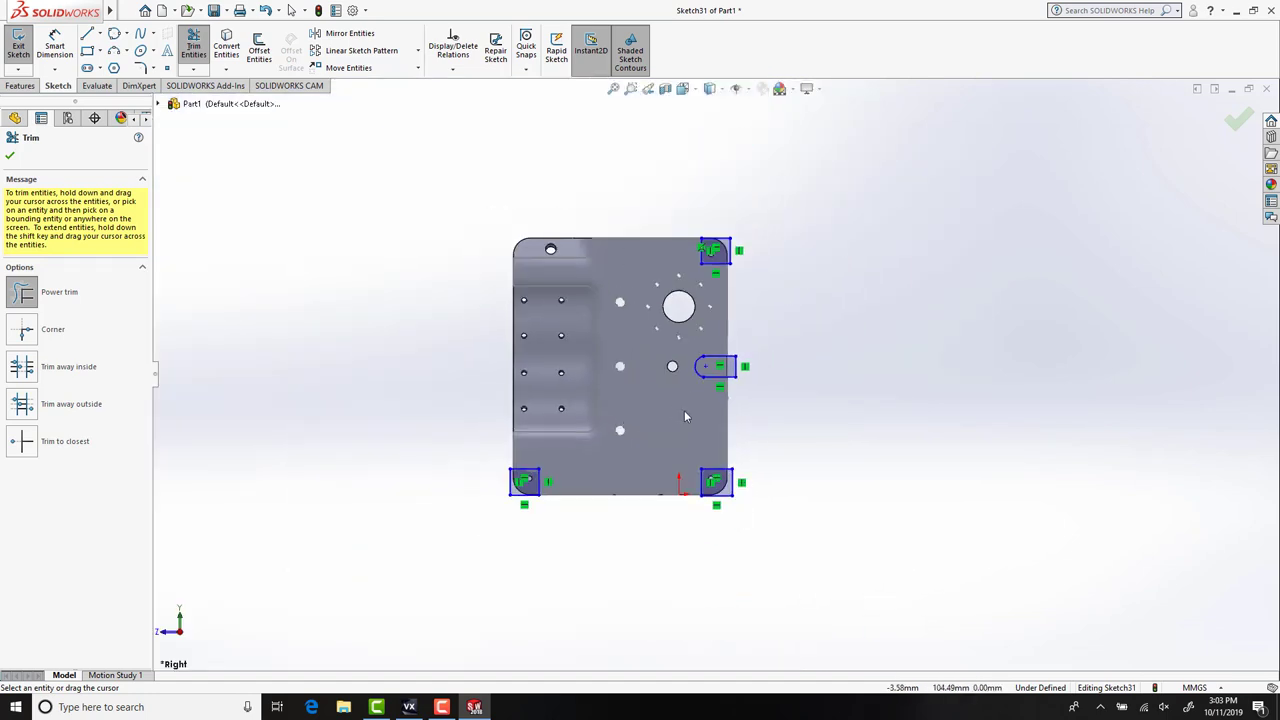
pyautogui.scroll(4, 722, 400)
pyautogui.click(52, 52)
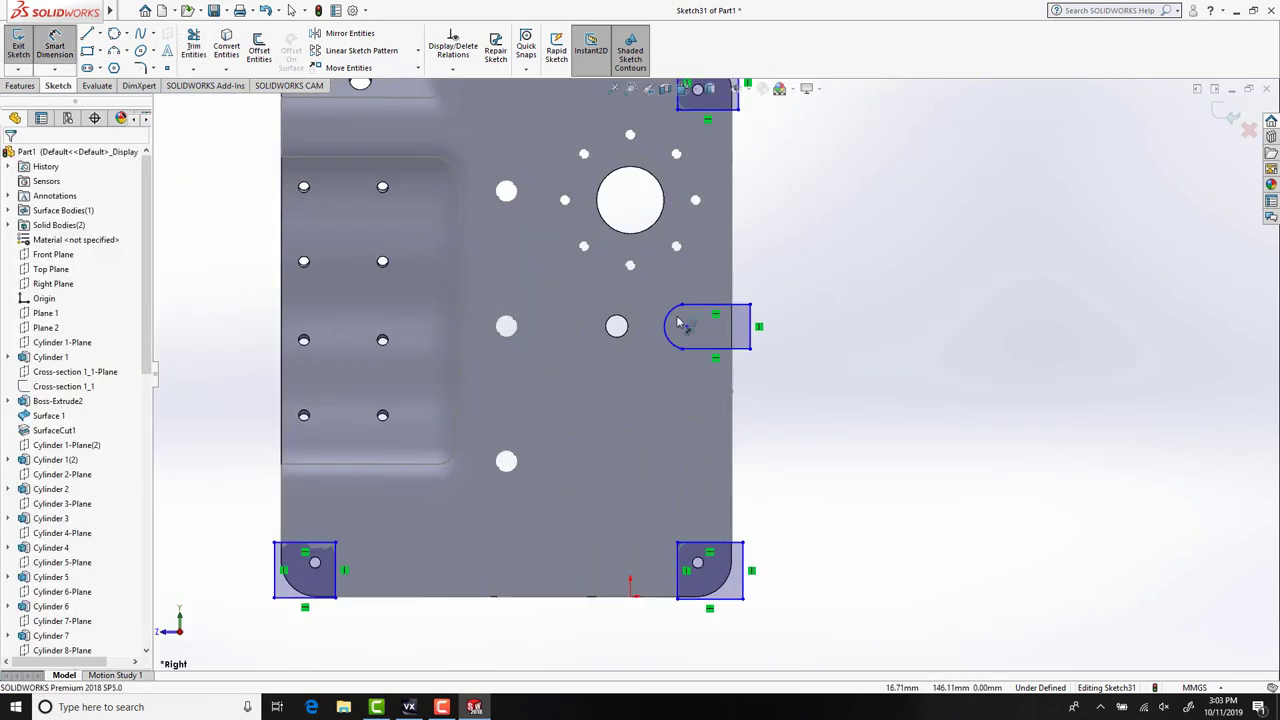
pyautogui.click(668, 320)
pyautogui.click(655, 312)
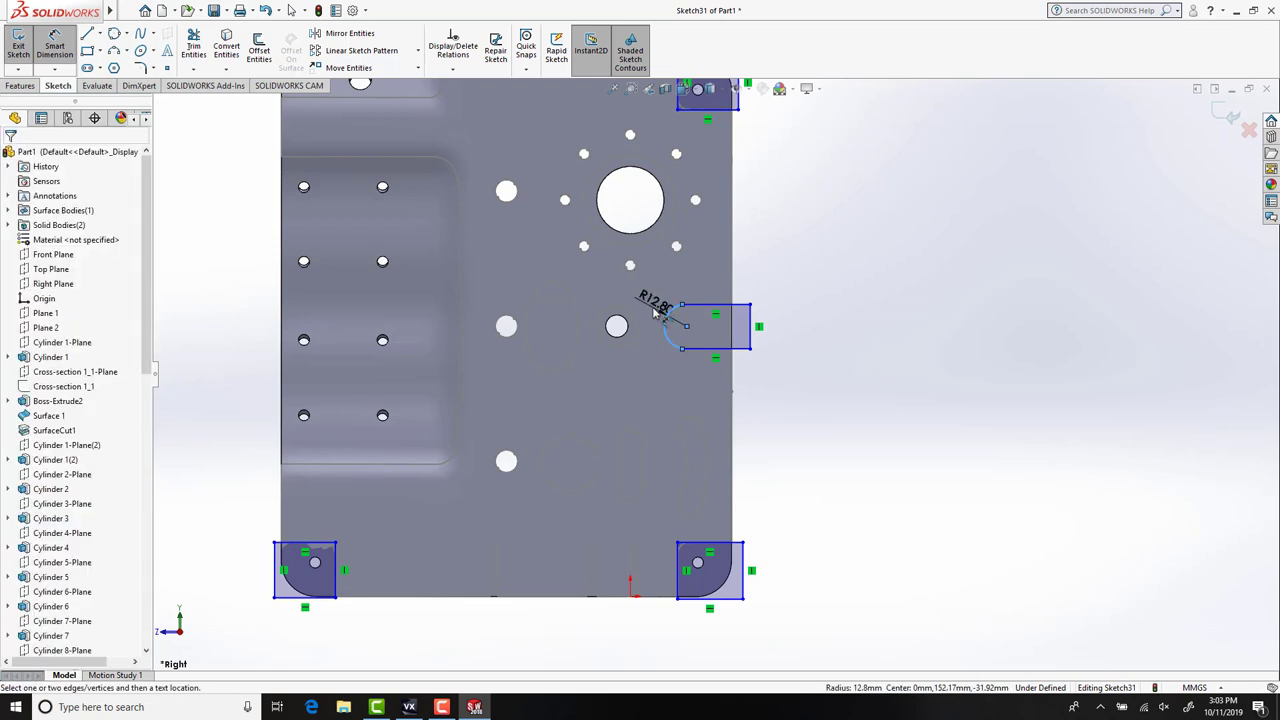
pyautogui.write('12.5')
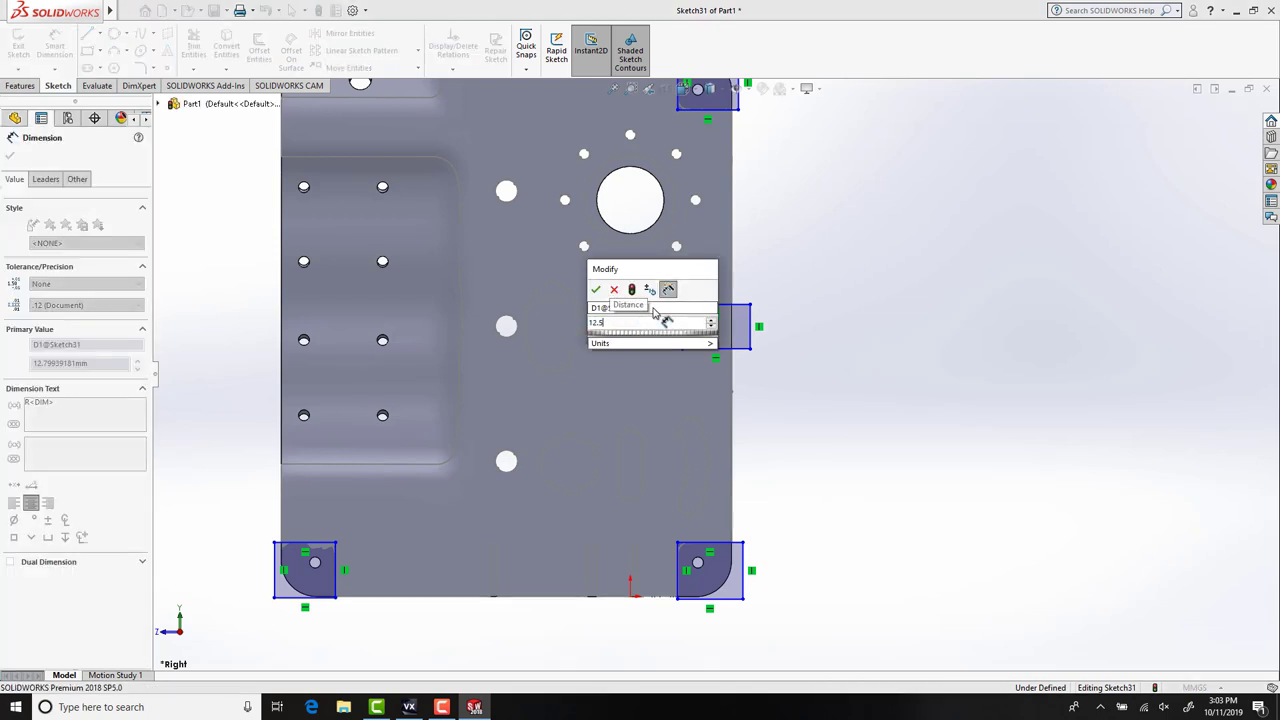
pyautogui.press('Return')
# Move the slot profile's upper horizontal line slightly upward to match the slot cutout's outline.
pyautogui.scroll(-10, 722, 325)
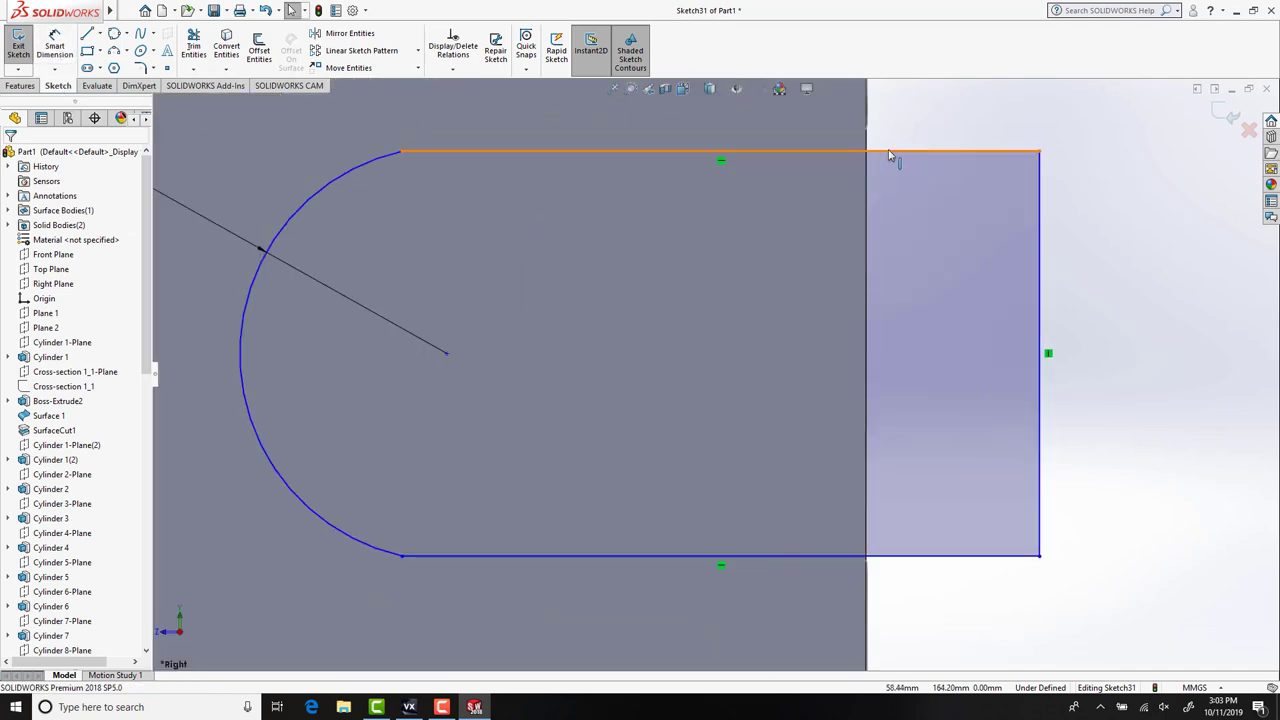
pyautogui.moveTo(886, 151)
pyautogui.mouseDown()
pyautogui.moveTo(883, 126)
pyautogui.moveTo(880, 138)
pyautogui.mouseUp()
pyautogui.click(1072, 298)
# Fillet the inner corner of each of the three corner rectangles with a 6 mm radius.
pyautogui.scroll(12, 630, 318)
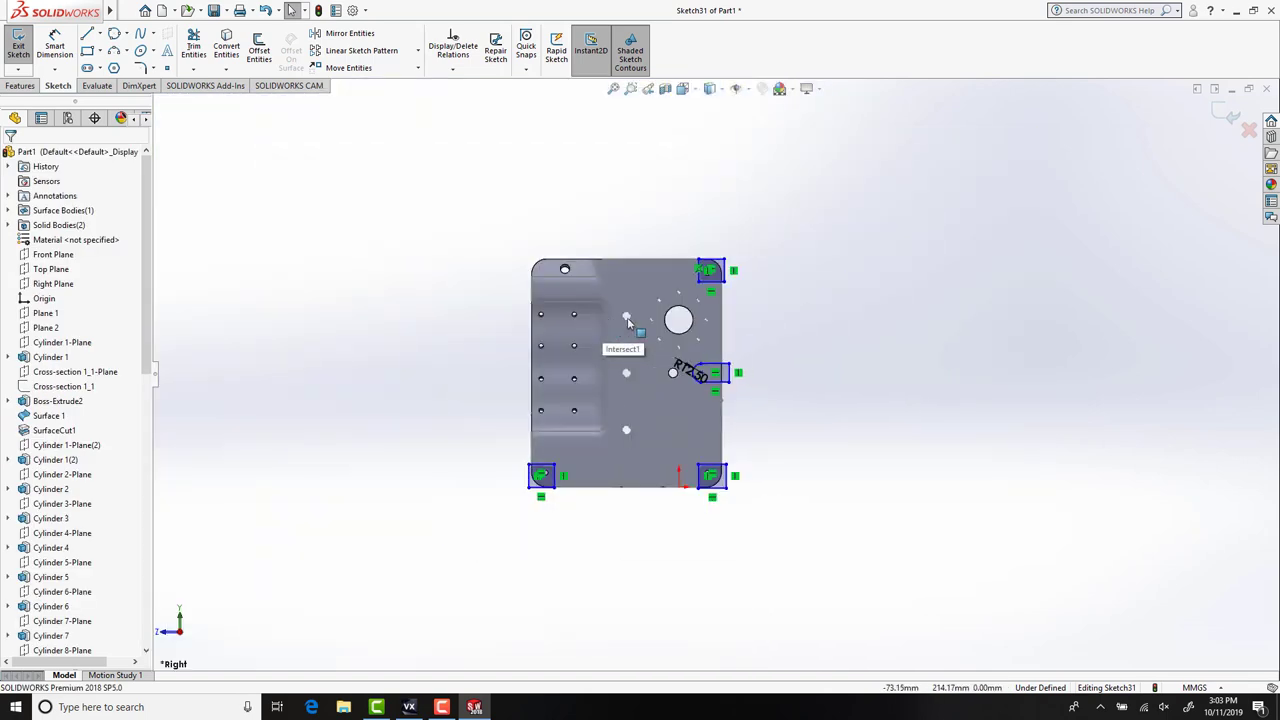
pyautogui.scroll(-3, 628, 320)
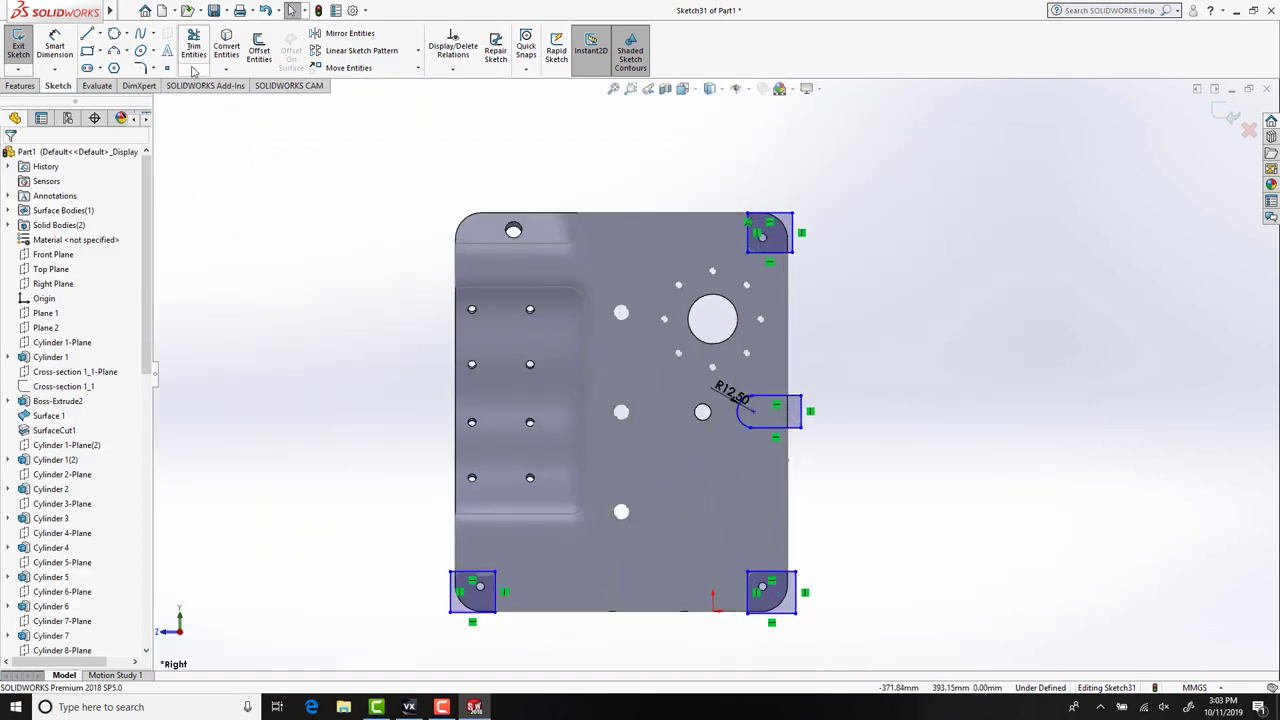
pyautogui.click(139, 70)
pyautogui.scroll(-6, 790, 240)
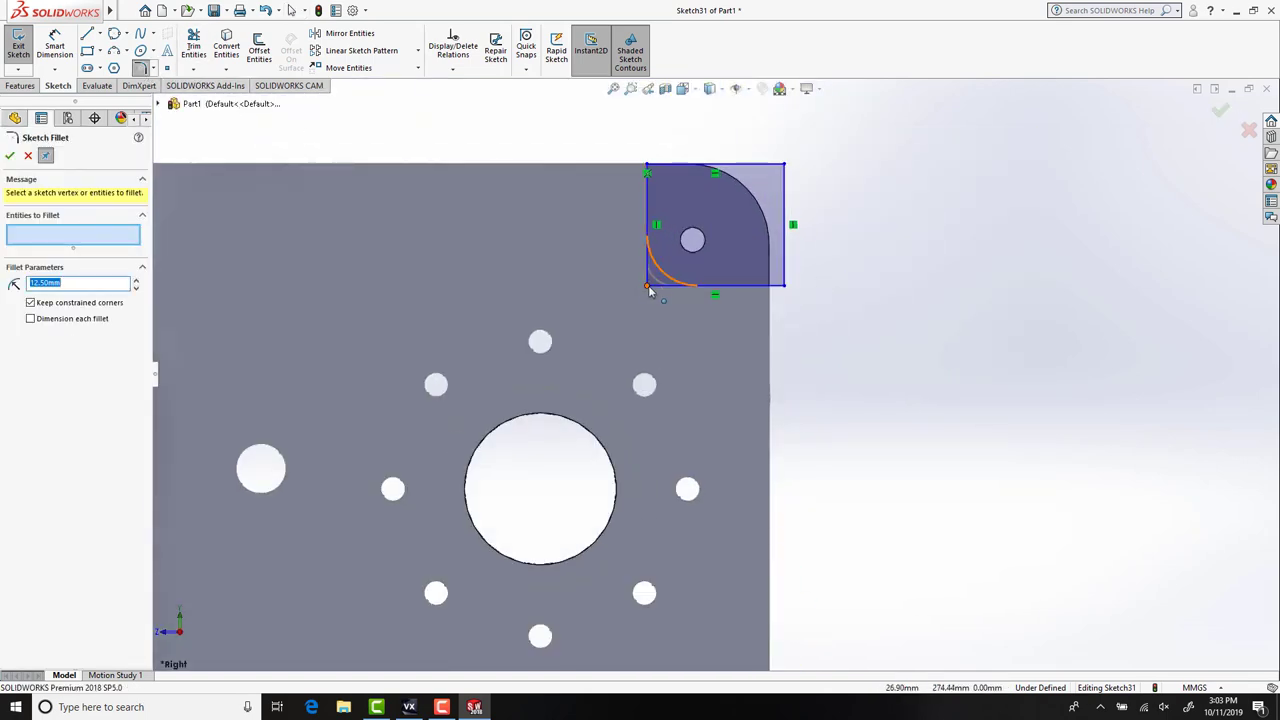
pyautogui.click(648, 288)
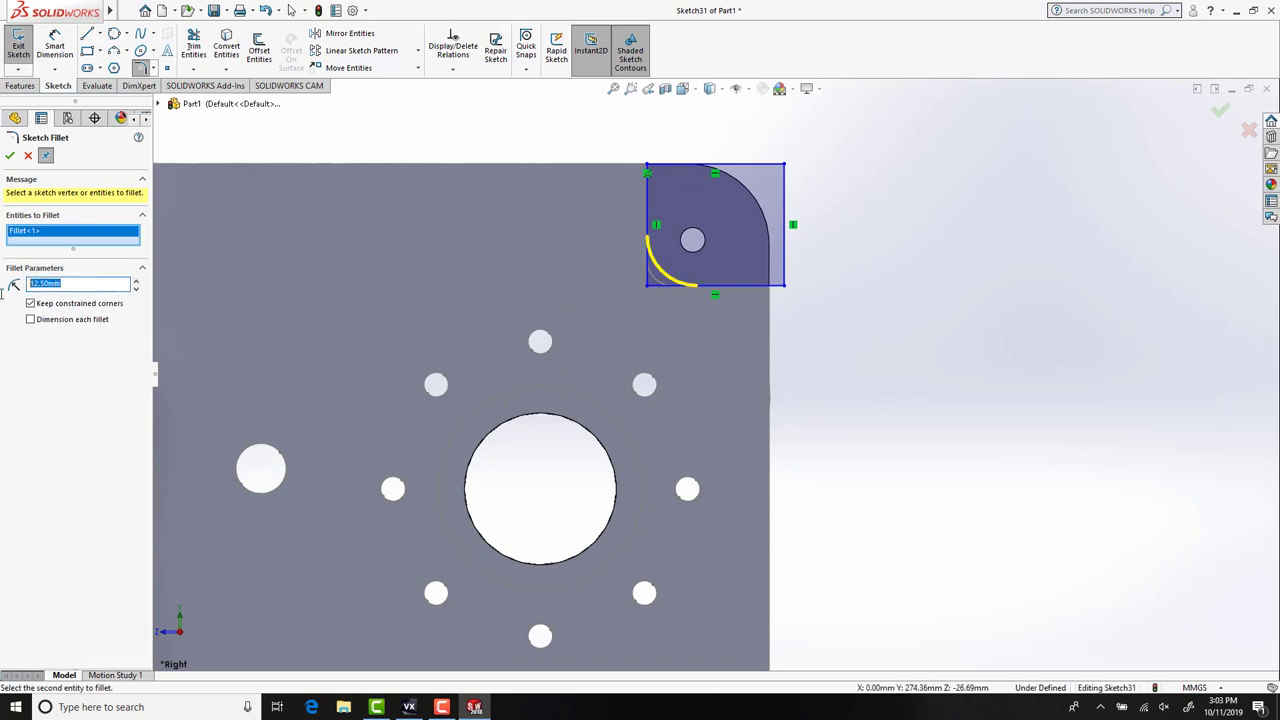
pyautogui.scroll(5, 675, 455)
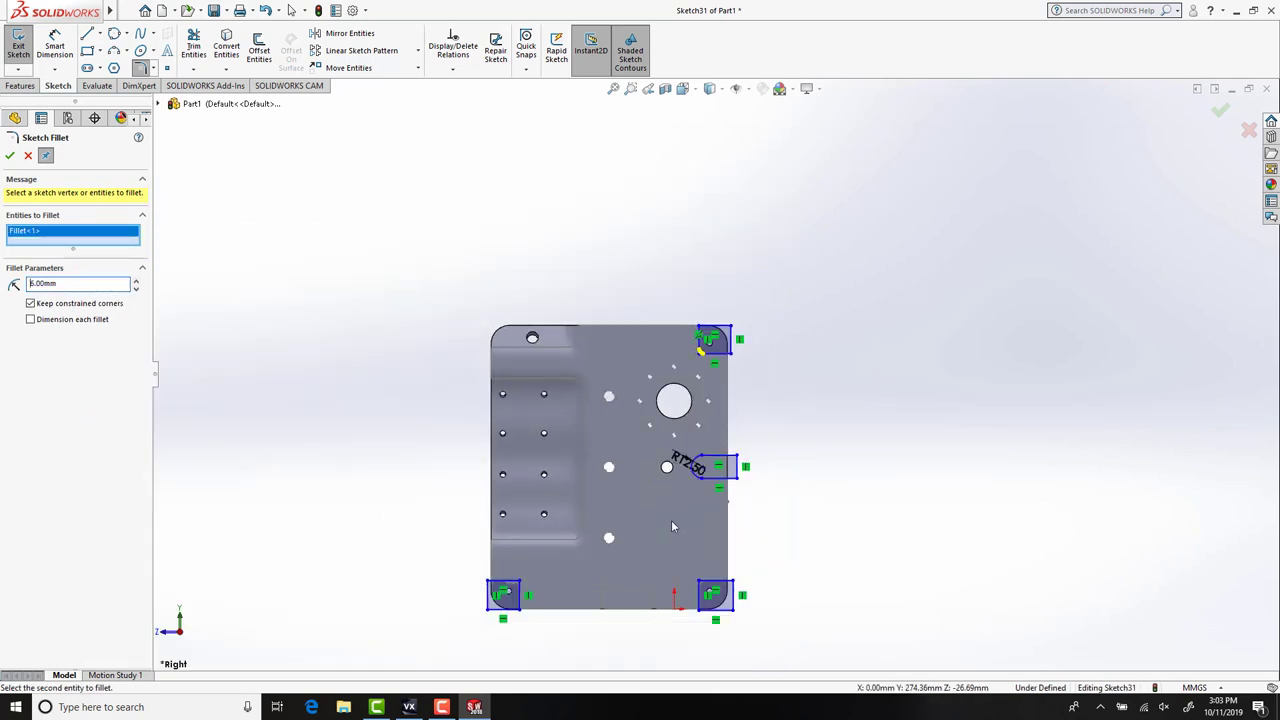
pyautogui.scroll(-8, 705, 400)
pyautogui.click(706, 305)
pyautogui.scroll(5, 707, 306)
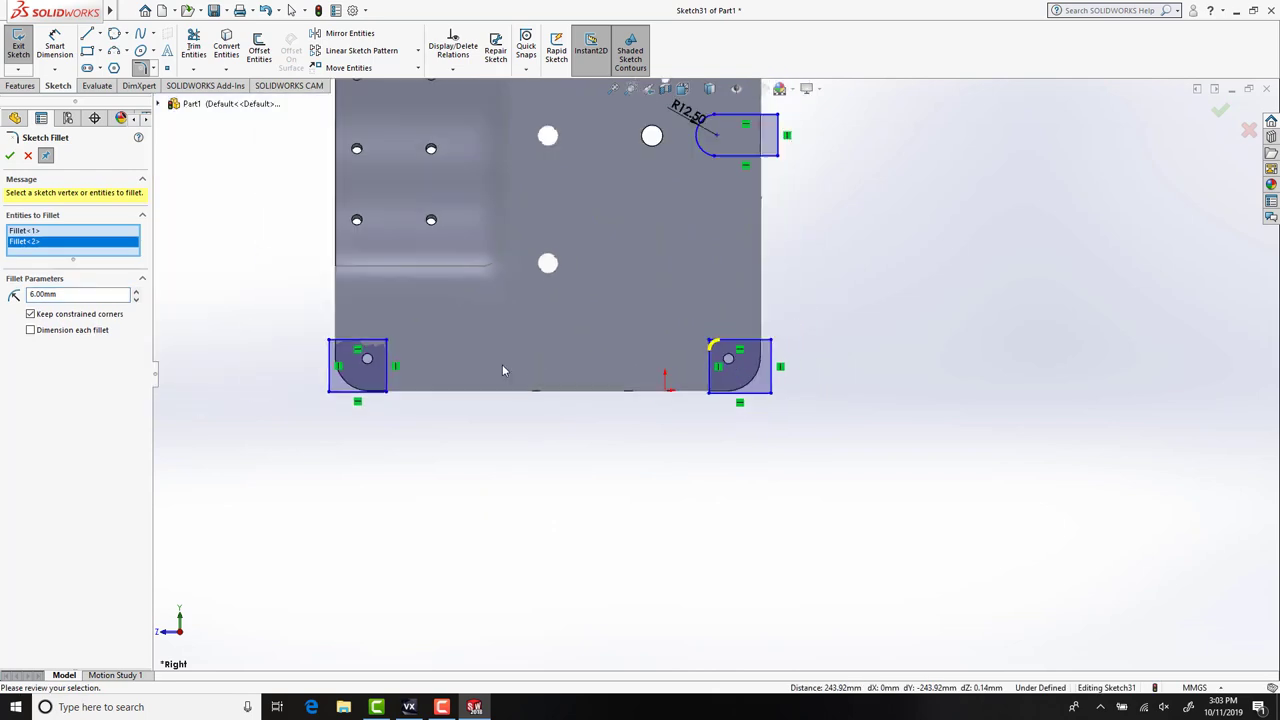
pyautogui.scroll(-5, 502, 364)
pyautogui.click(352, 378)
pyautogui.scroll(5, 675, 415)
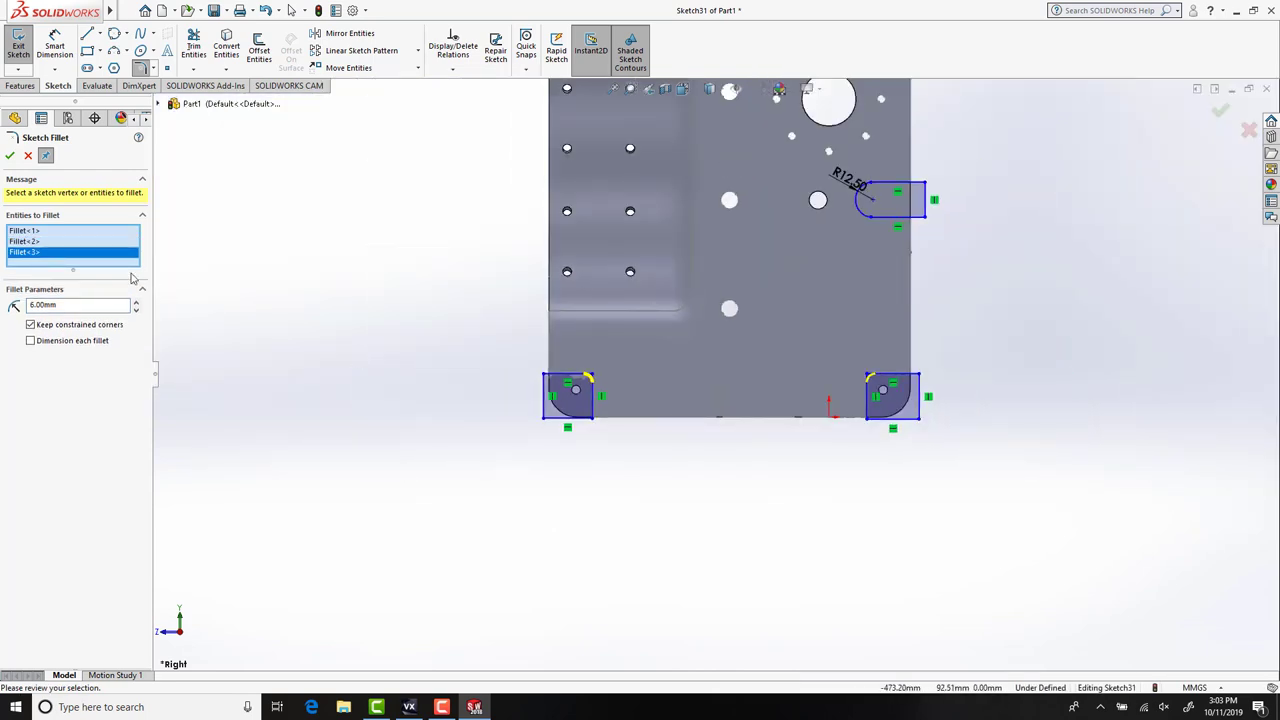
pyautogui.click(10, 157)
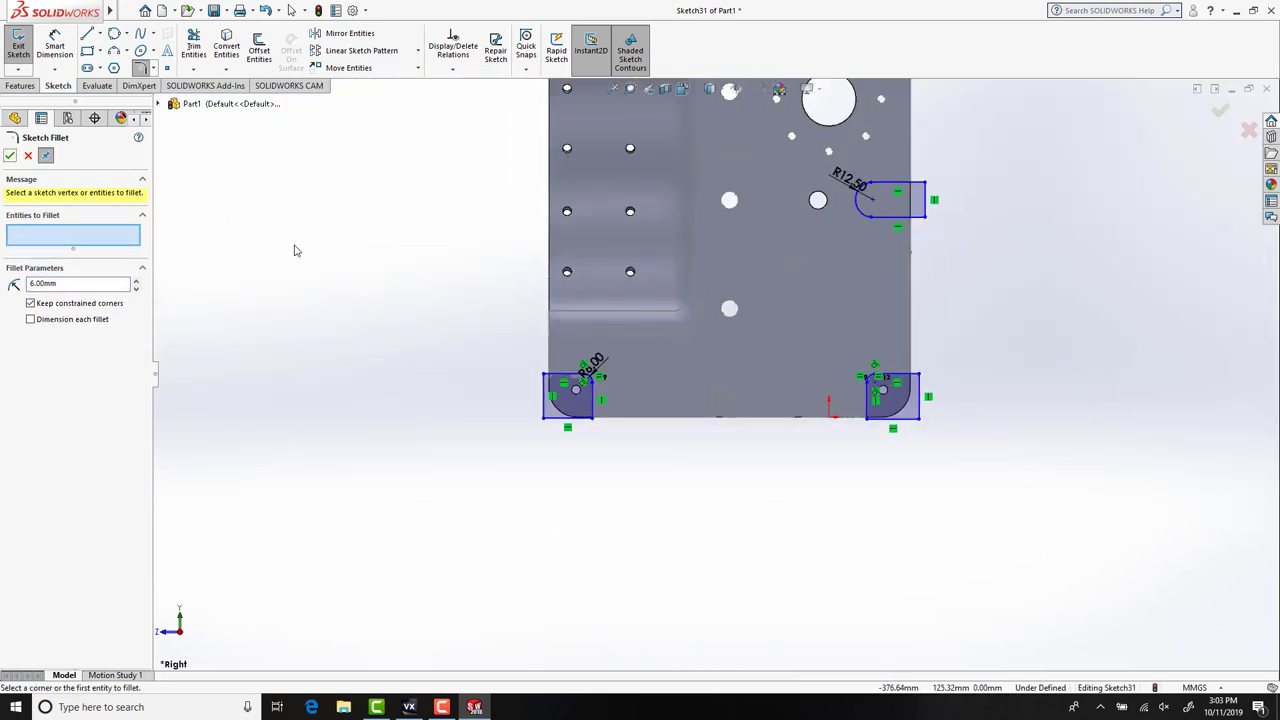
# Leave the sketch fillet command and start an Extruded Cut from the cutout sketch.
pyautogui.click(28, 88)
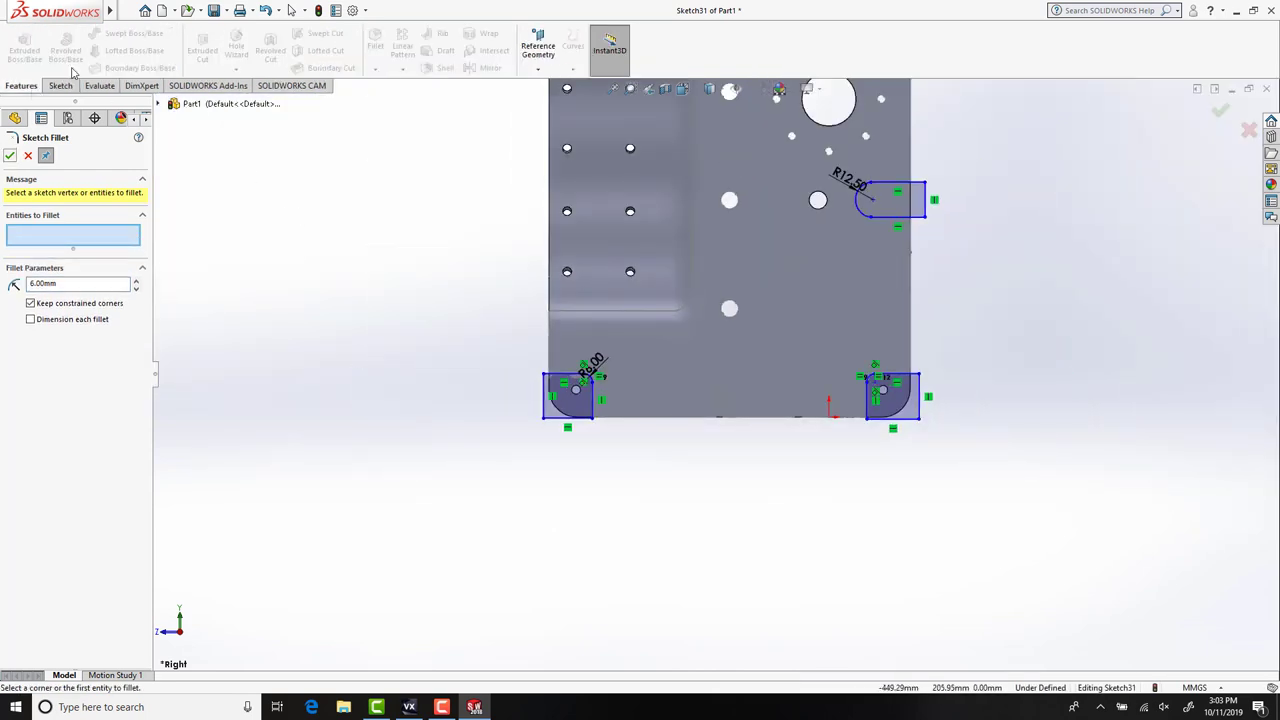
pyautogui.click(27, 156)
pyautogui.click(202, 50)
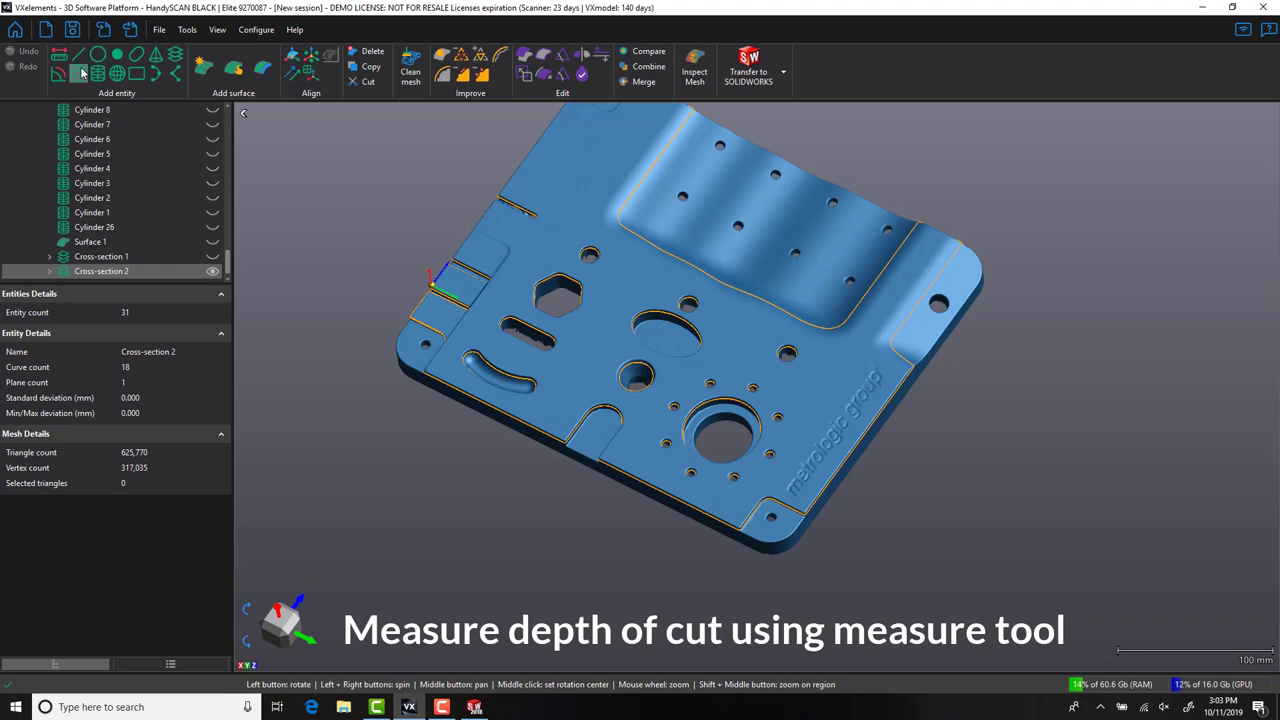
# In VXelements, measure the distance between a vertex on the plate's face and one on the corner cutout's floor.
pyautogui.click(60, 55)
pyautogui.click(441, 360)
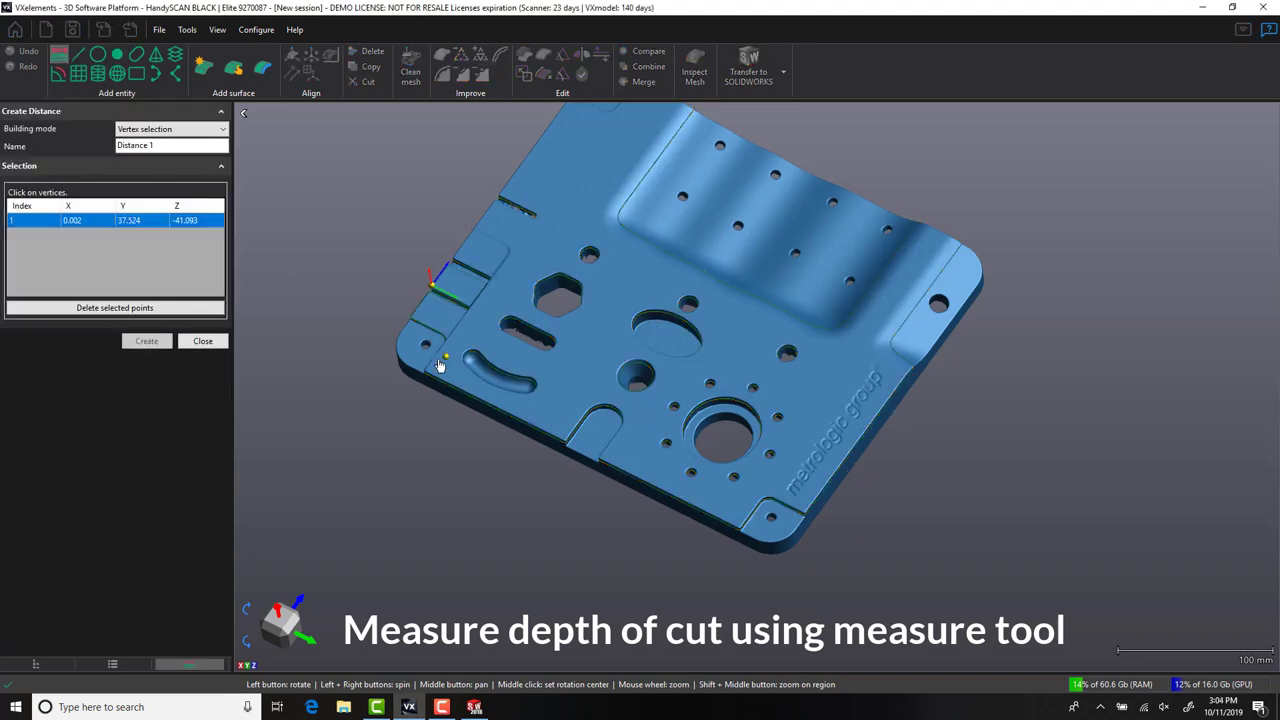
pyautogui.click(424, 366)
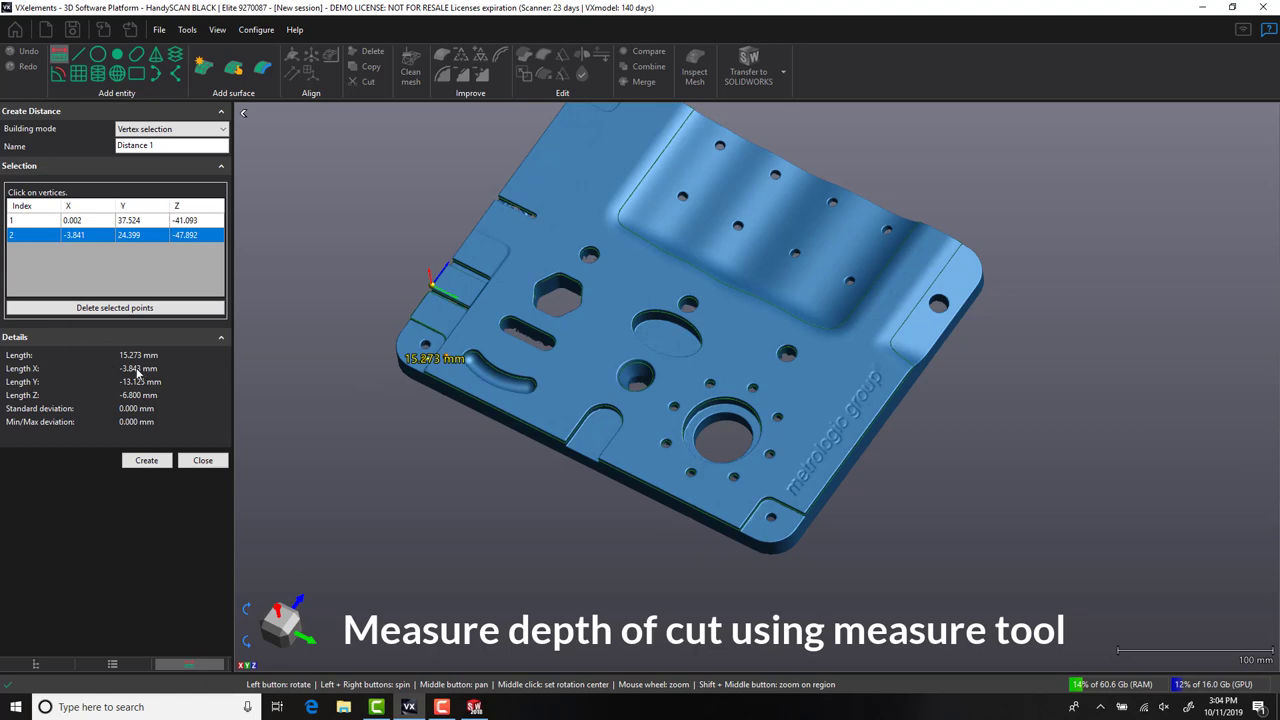
# Back in SOLIDWORKS, cut the profiles 3.85 mm blind in Direction 1 and 20 mm in Direction 2, scoped only to the plate body.
pyautogui.click(474, 707)
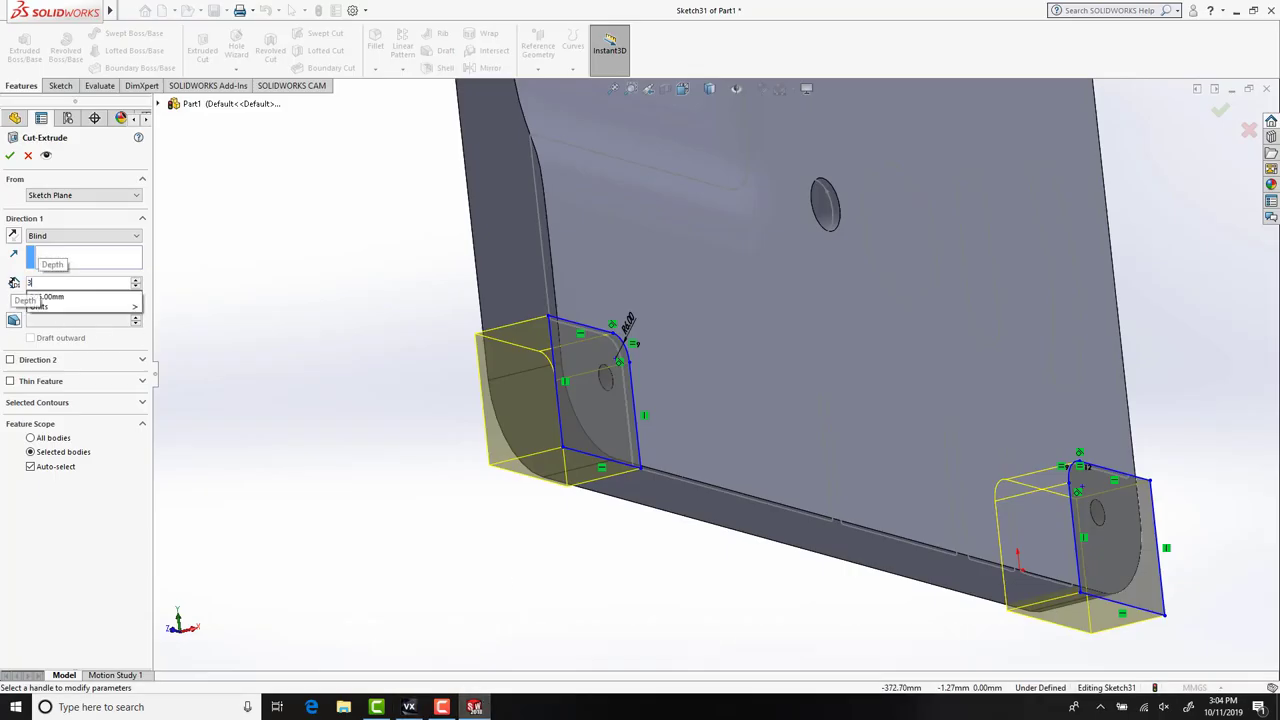
pyautogui.write('3.85')
pyautogui.press('Return')
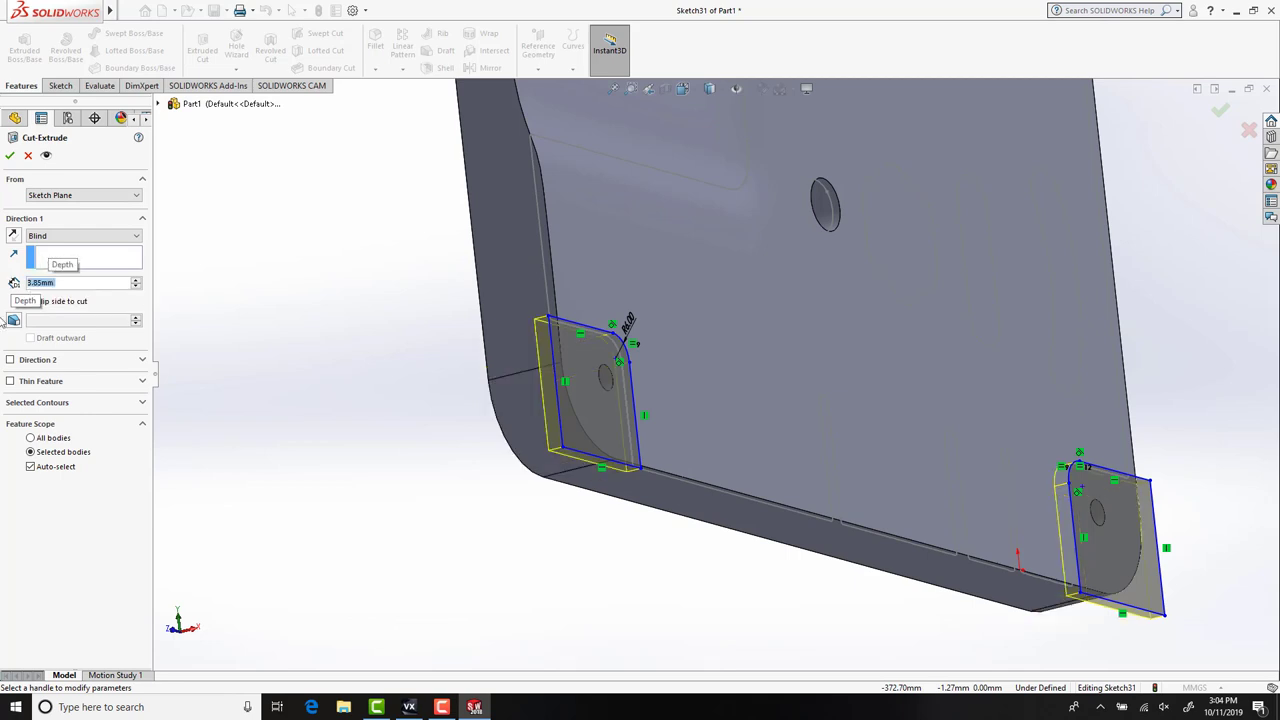
pyautogui.click(38, 361)
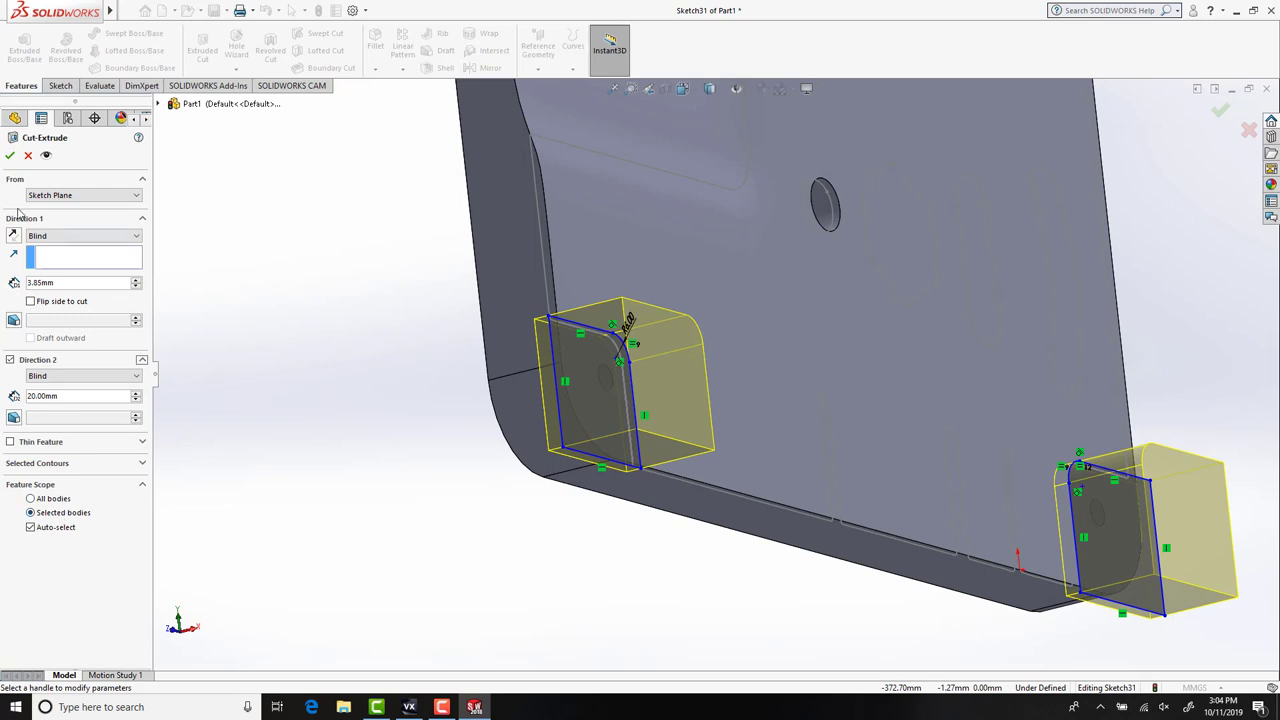
pyautogui.click(48, 528)
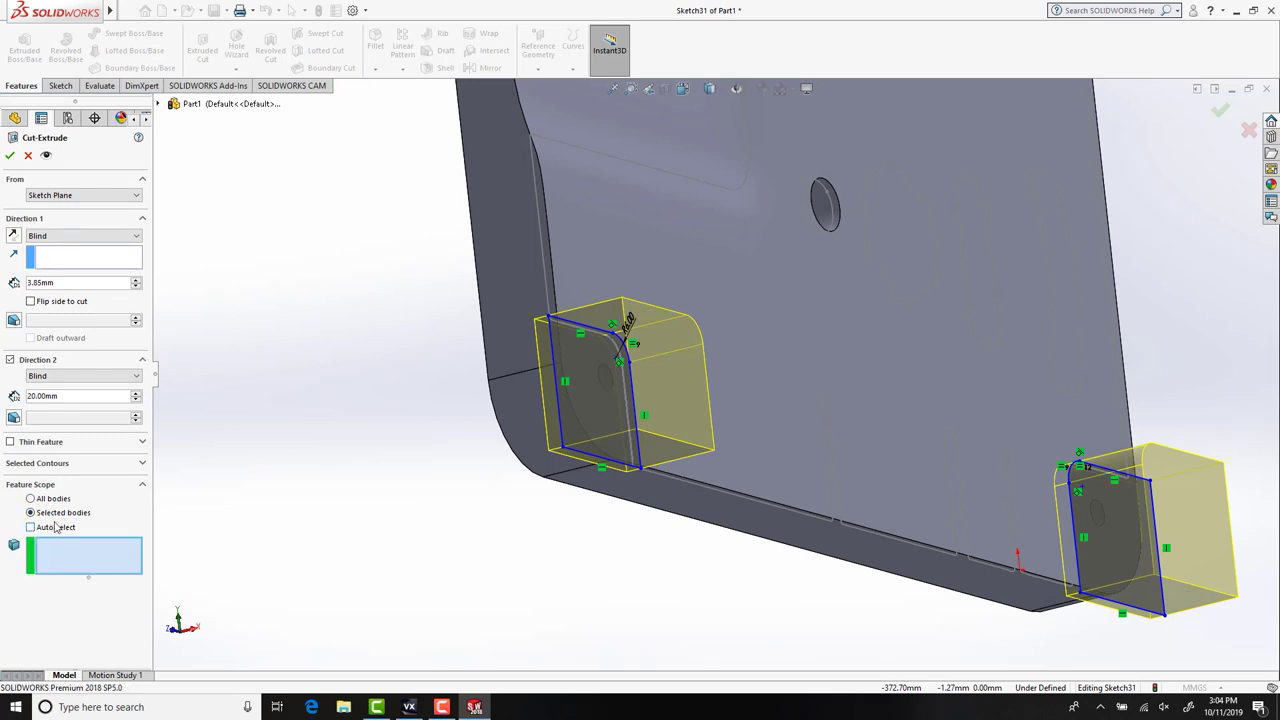
pyautogui.click(762, 364)
pyautogui.click(9, 156)
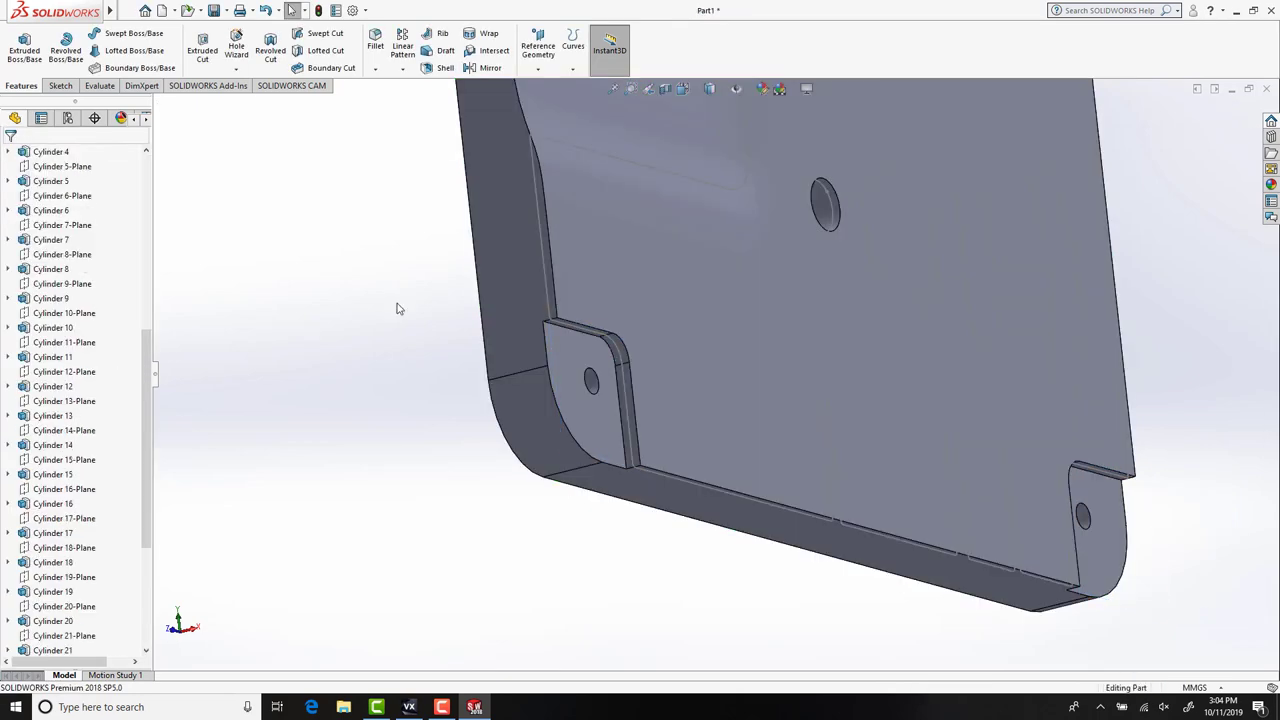
# Hide the Cross-section 2_1 sketch curves and view the plate with its cutouts.
pyautogui.click(614, 349)
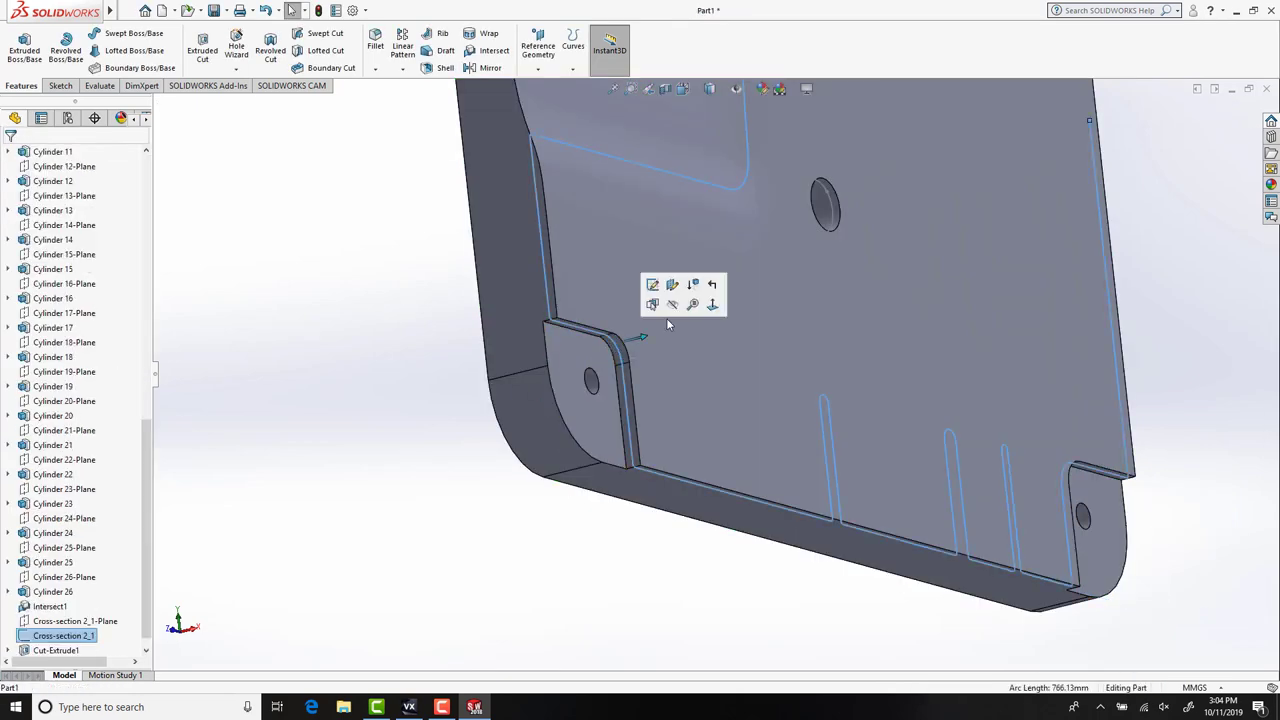
pyautogui.click(671, 306)
pyautogui.scroll(5, 705, 361)
pyautogui.scroll(4, 705, 361)
pyautogui.scroll(-4, 766, 281)
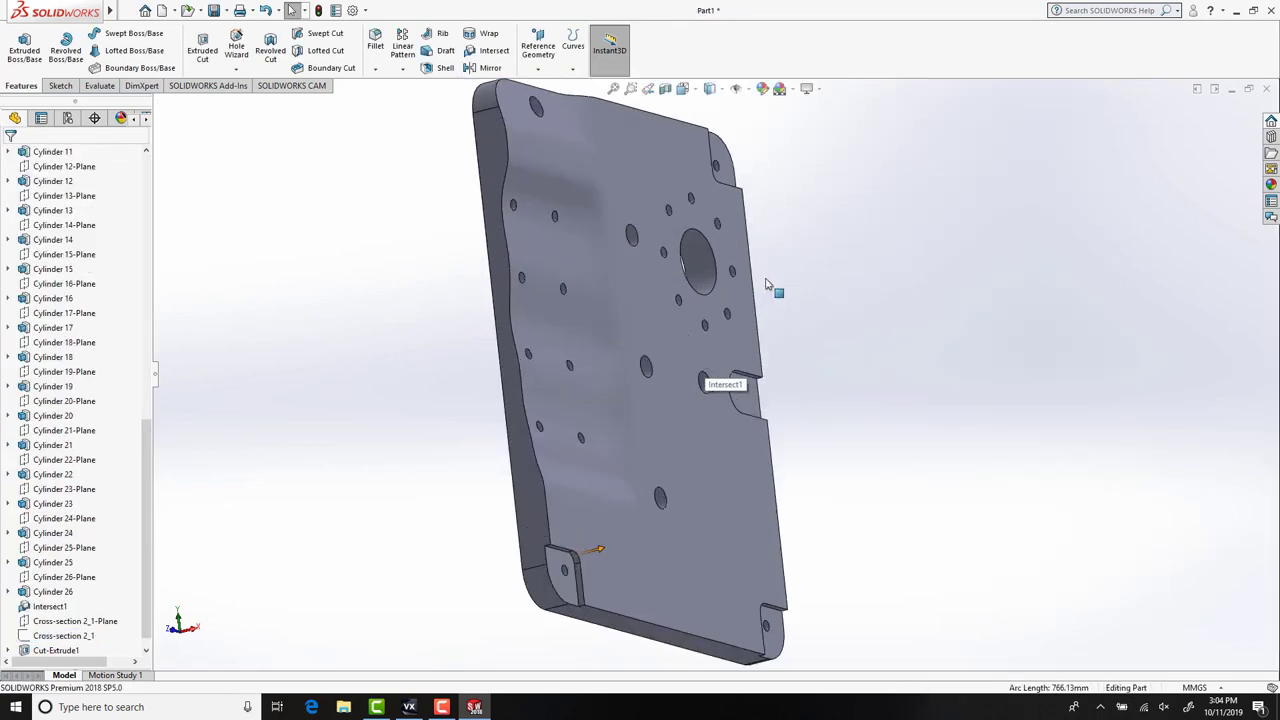
pyautogui.moveTo(783, 340); pyautogui.dragTo(653, 341, button='middle')
pyautogui.scroll(-2, 655, 348)
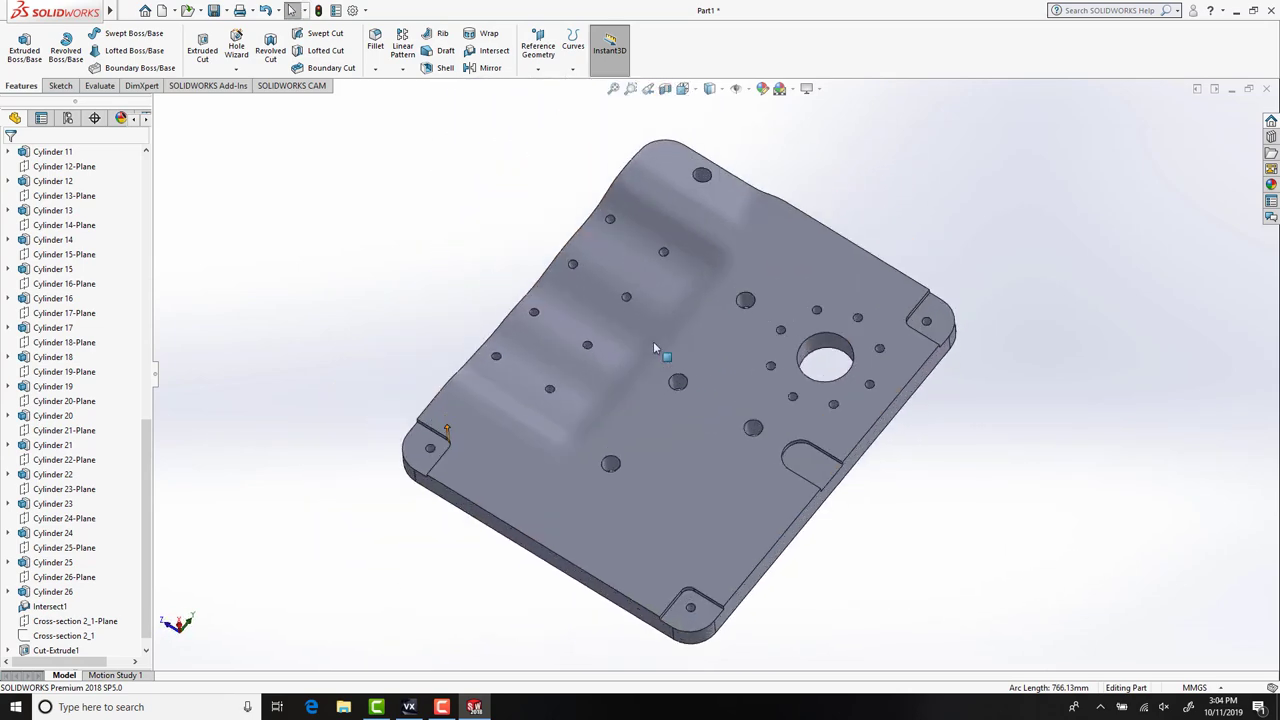
# Switch to VXelements, close the distance measurement without creating it, and transfer Mesh 1 to SOLIDWORKS.
pyautogui.click(417, 711)
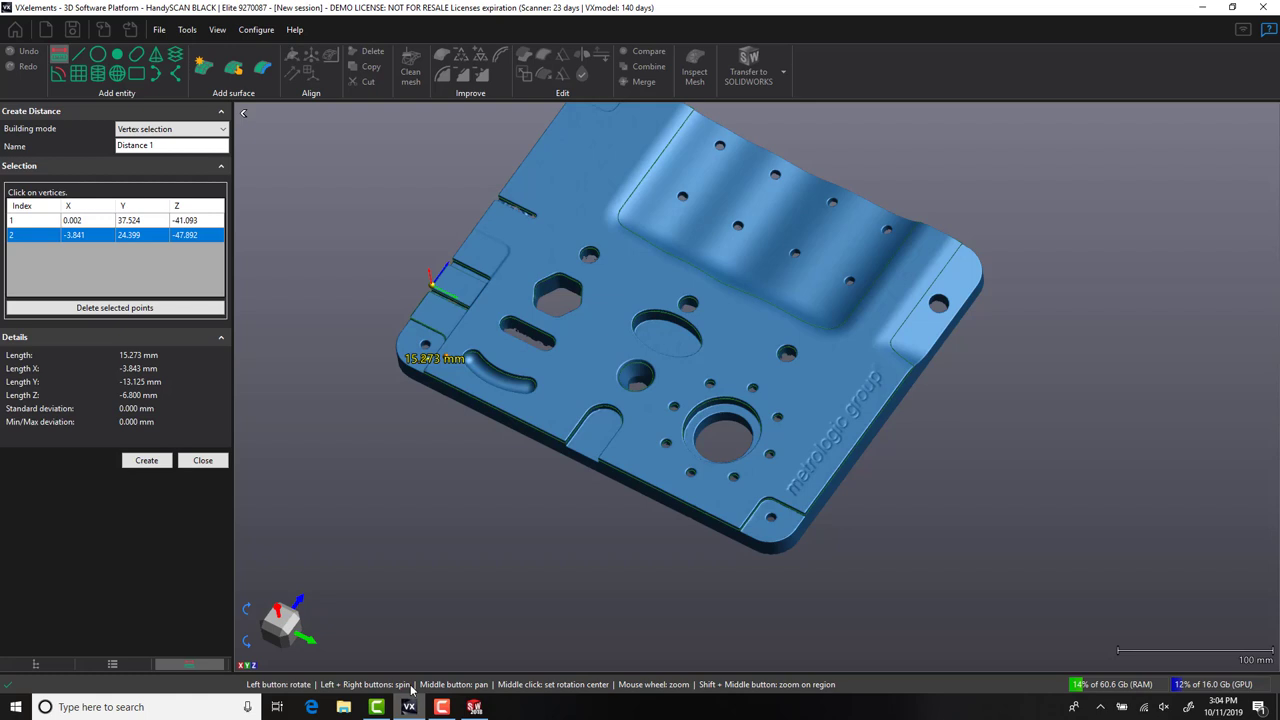
pyautogui.click(203, 460)
pyautogui.scroll(-5, 165, 234)
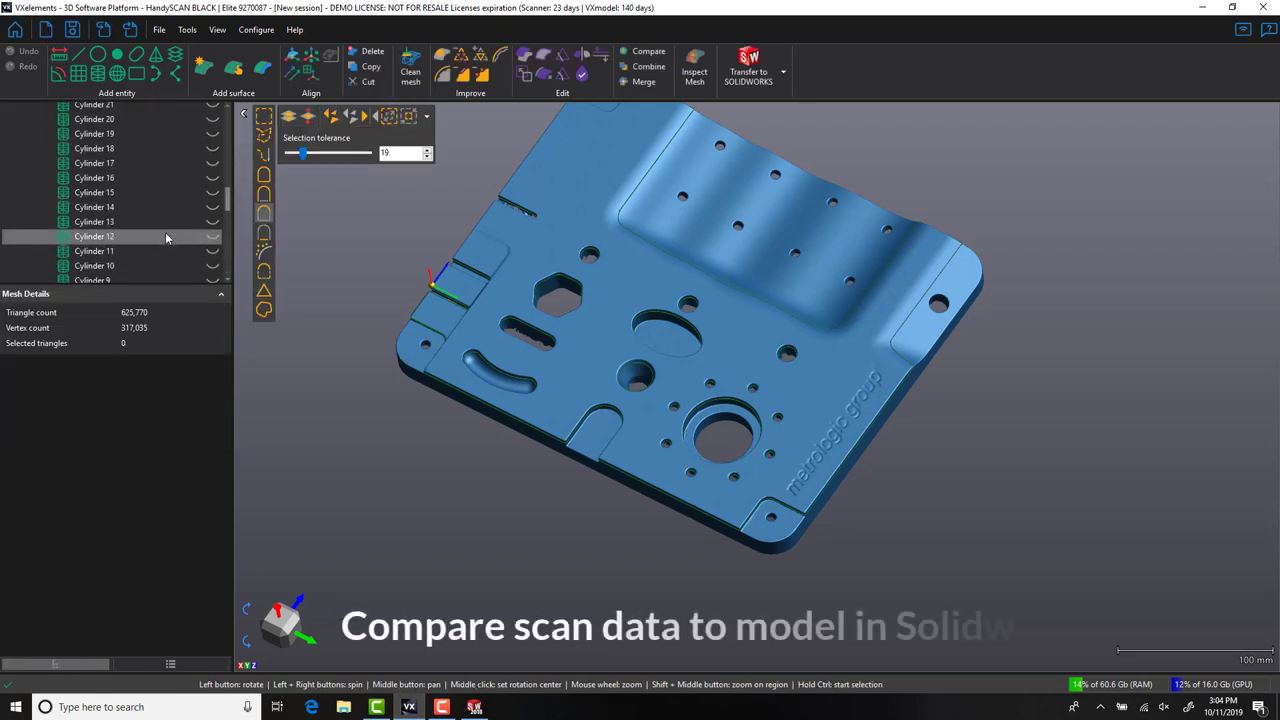
pyautogui.scroll(5, 165, 232)
pyautogui.rightClick(88, 178)
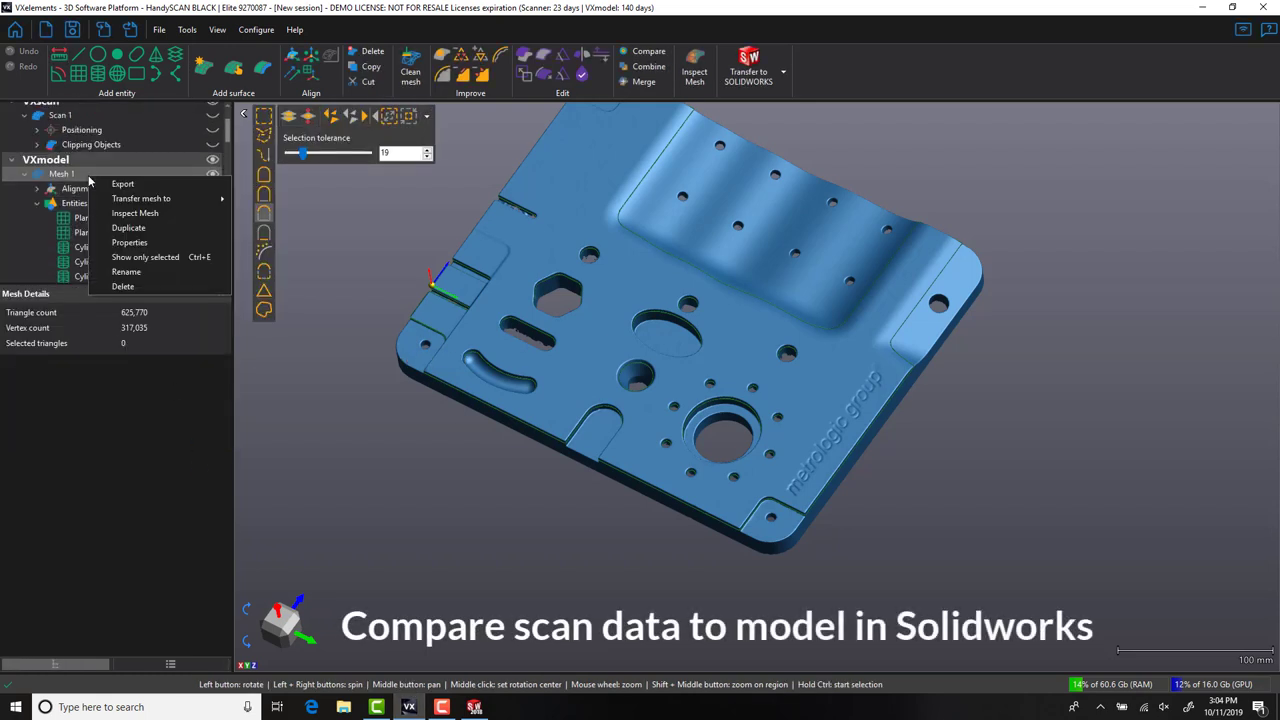
pyautogui.moveTo(140, 201)
pyautogui.click(276, 201)
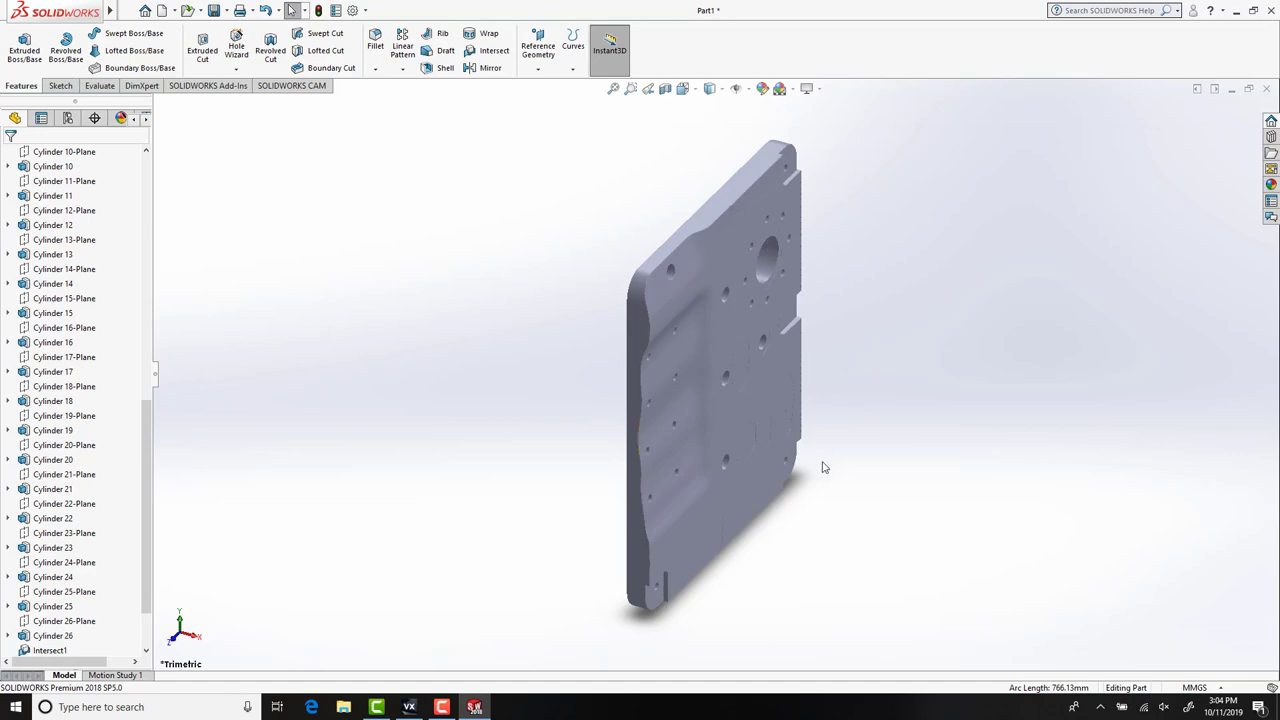
# Chamfer the face edge of the hole beside the rounded edge slot by 5 mm at 45 degrees.
pyautogui.moveTo(824, 467); pyautogui.dragTo(775, 318, button='middle')
pyautogui.scroll(-5, 803, 382)
pyautogui.scroll(-5, 771, 322)
pyautogui.click(700, 350)
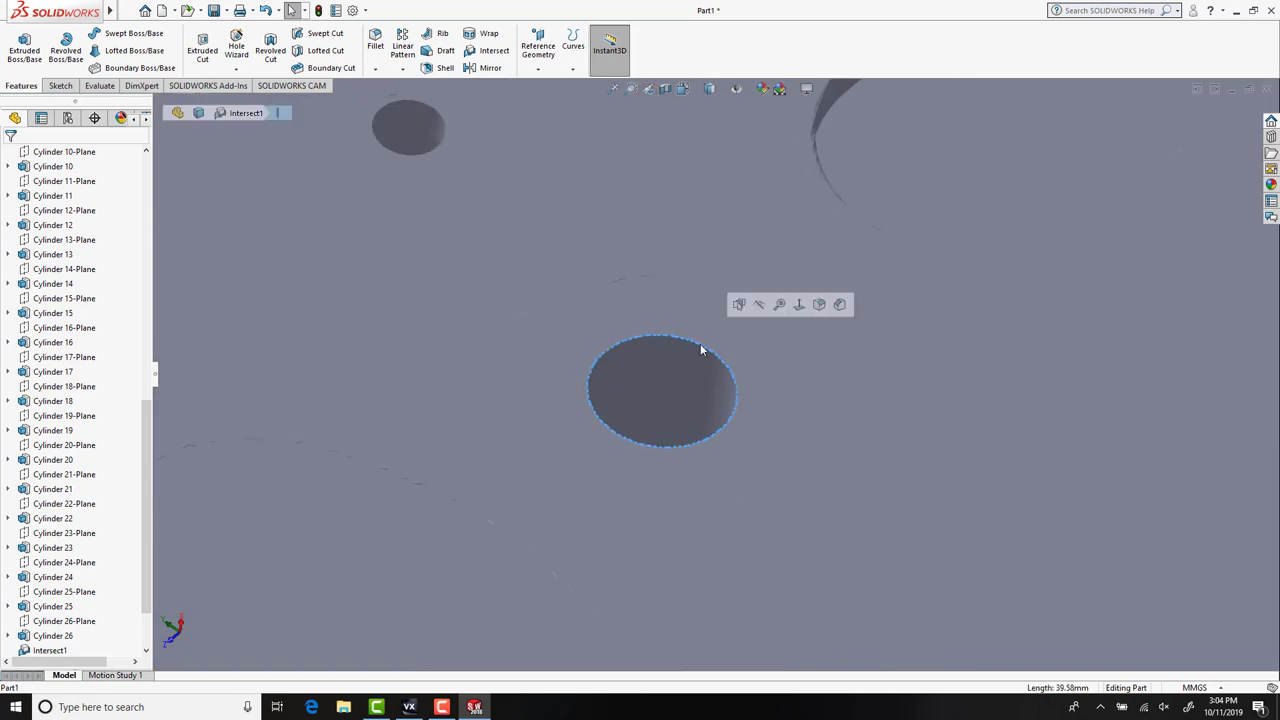
pyautogui.click(386, 68)
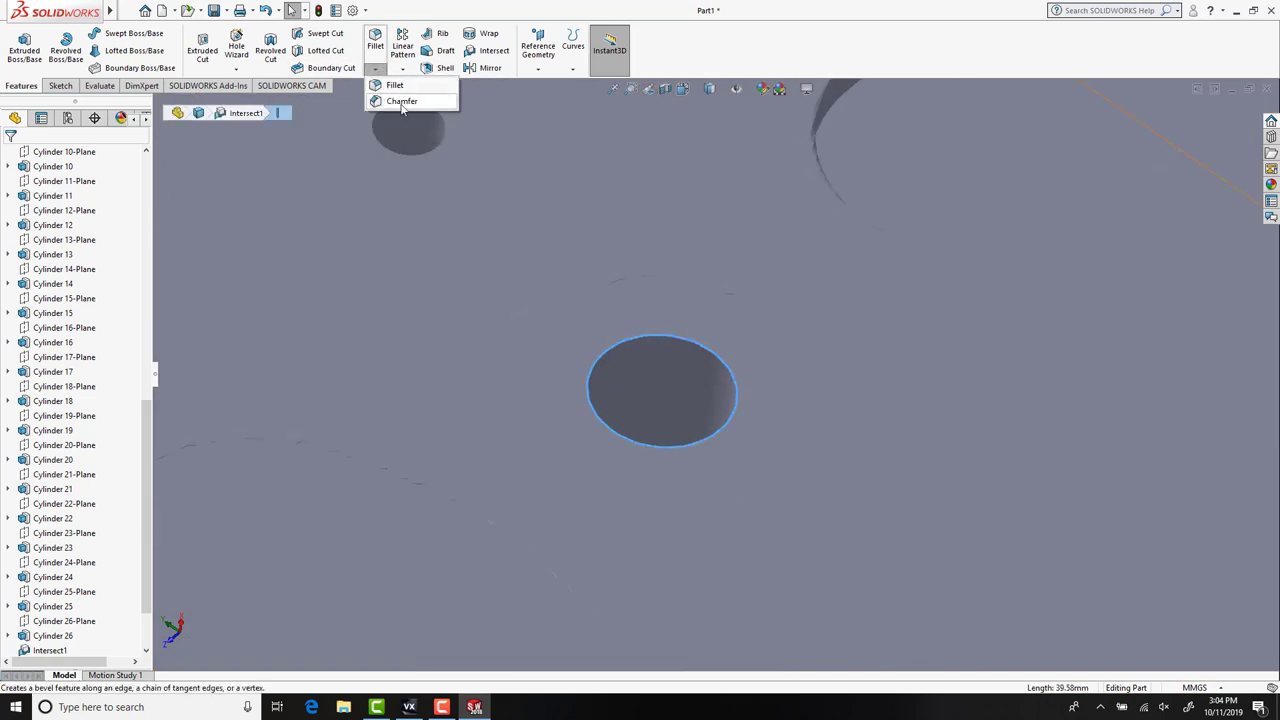
pyautogui.click(398, 98)
pyautogui.scroll(-1, 674, 391)
pyautogui.moveTo(674, 391); pyautogui.dragTo(694, 414, button='middle')
pyautogui.scroll(1, 694, 414)
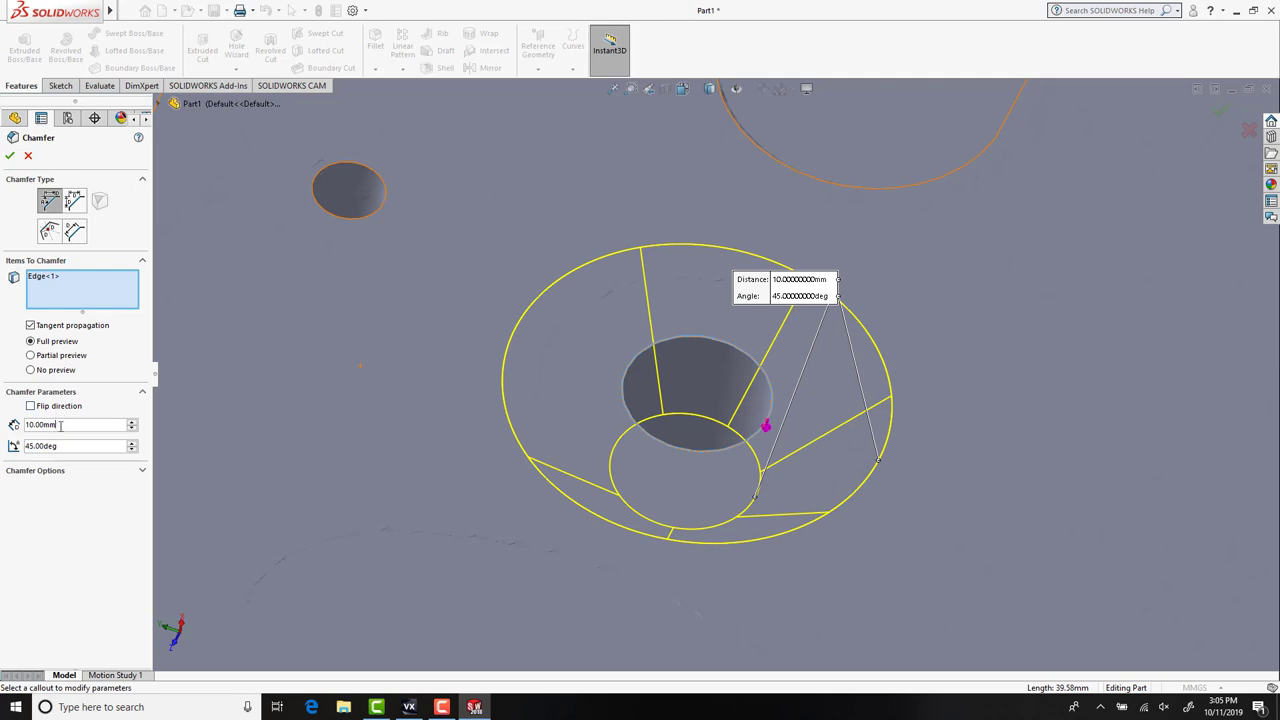
pyautogui.press('Return')
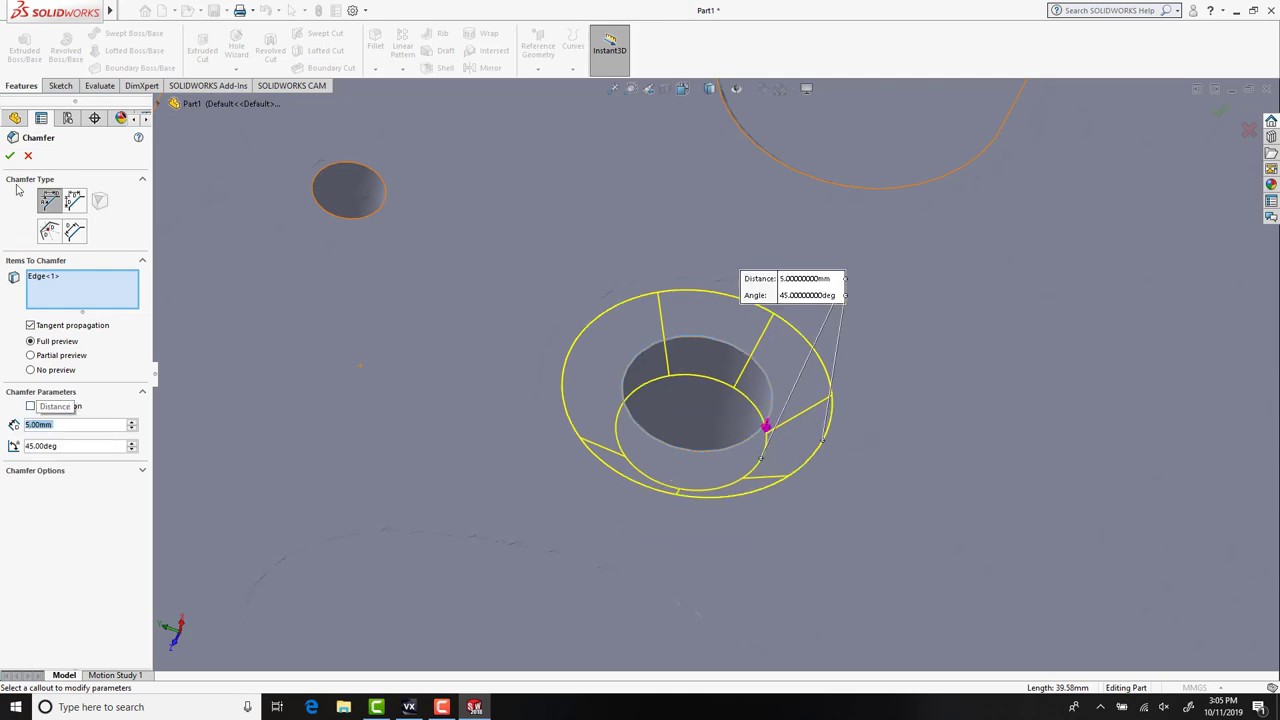
pyautogui.click(10, 157)
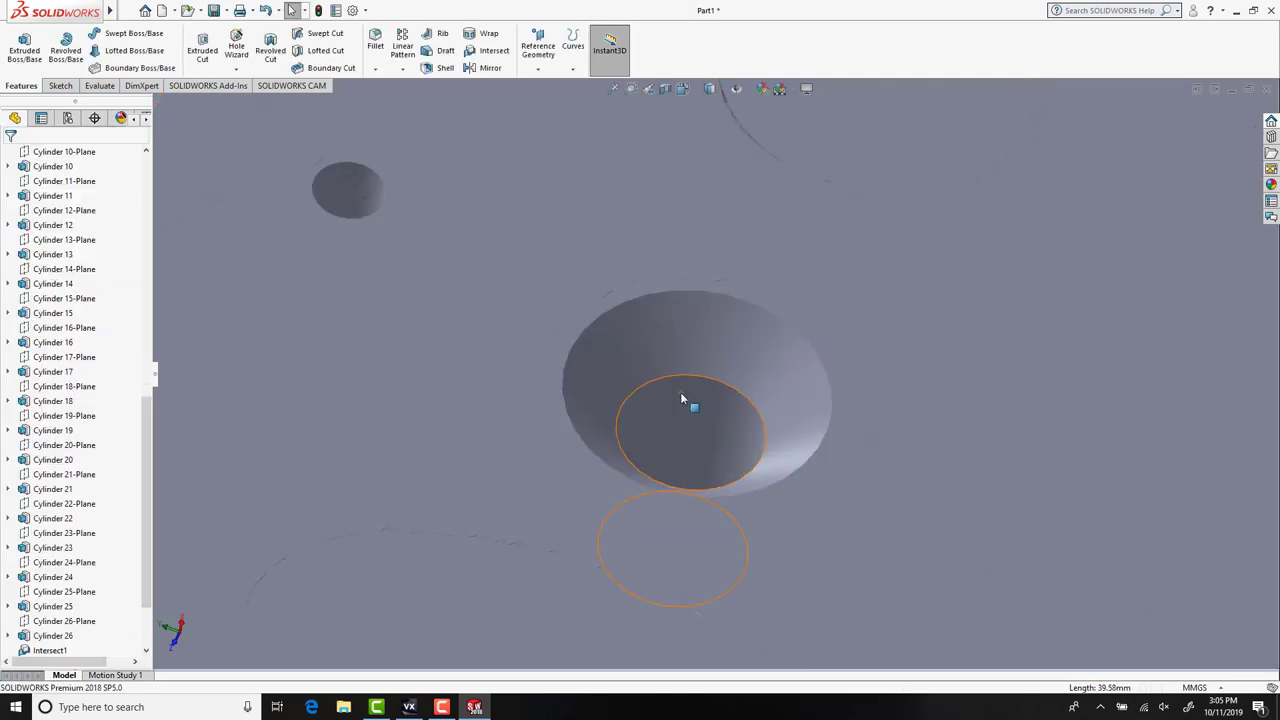
# Edit the hole's chamfer and set its distance to 6 mm.
pyautogui.moveTo(681, 394); pyautogui.dragTo(694, 314, button='middle')
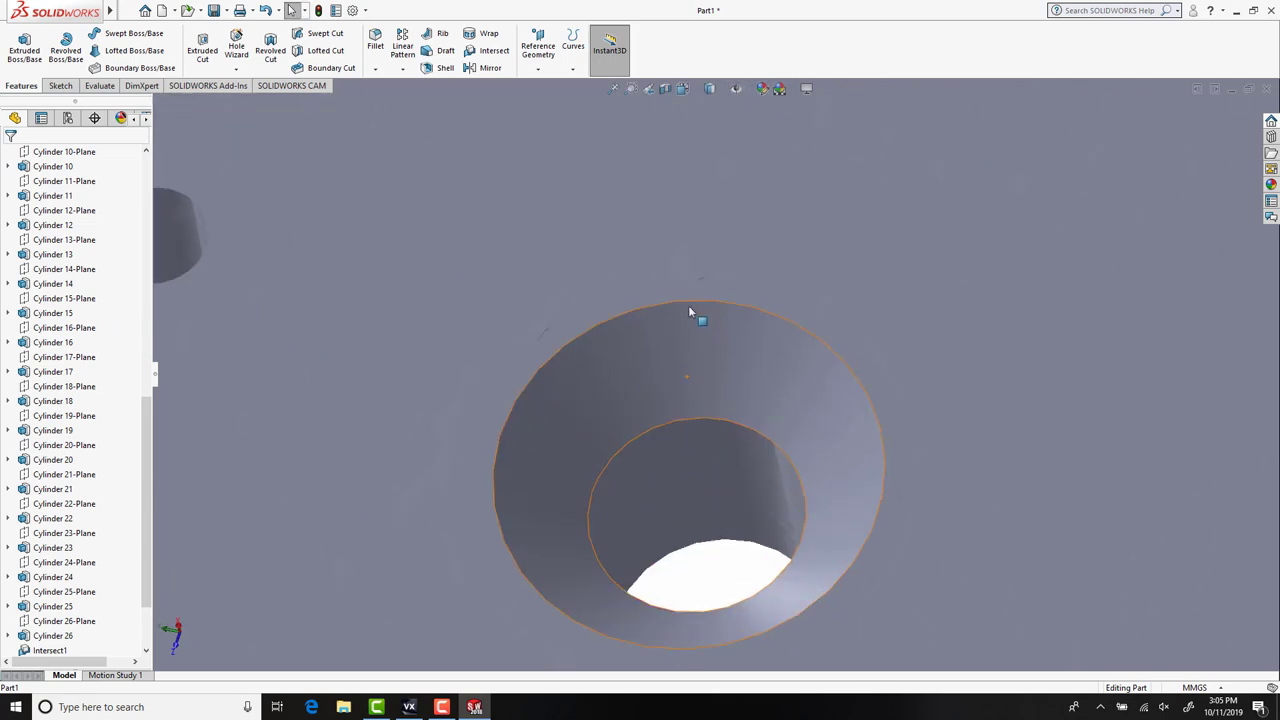
pyautogui.click(692, 318)
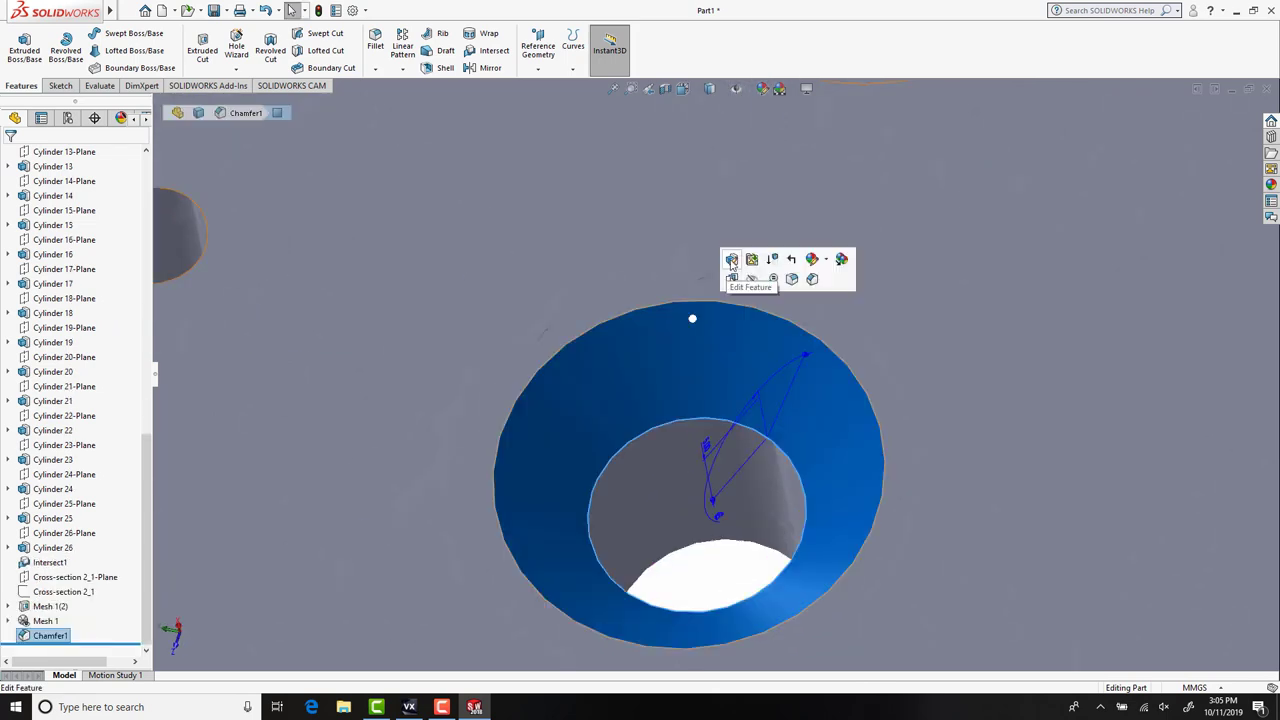
pyautogui.click(692, 318)
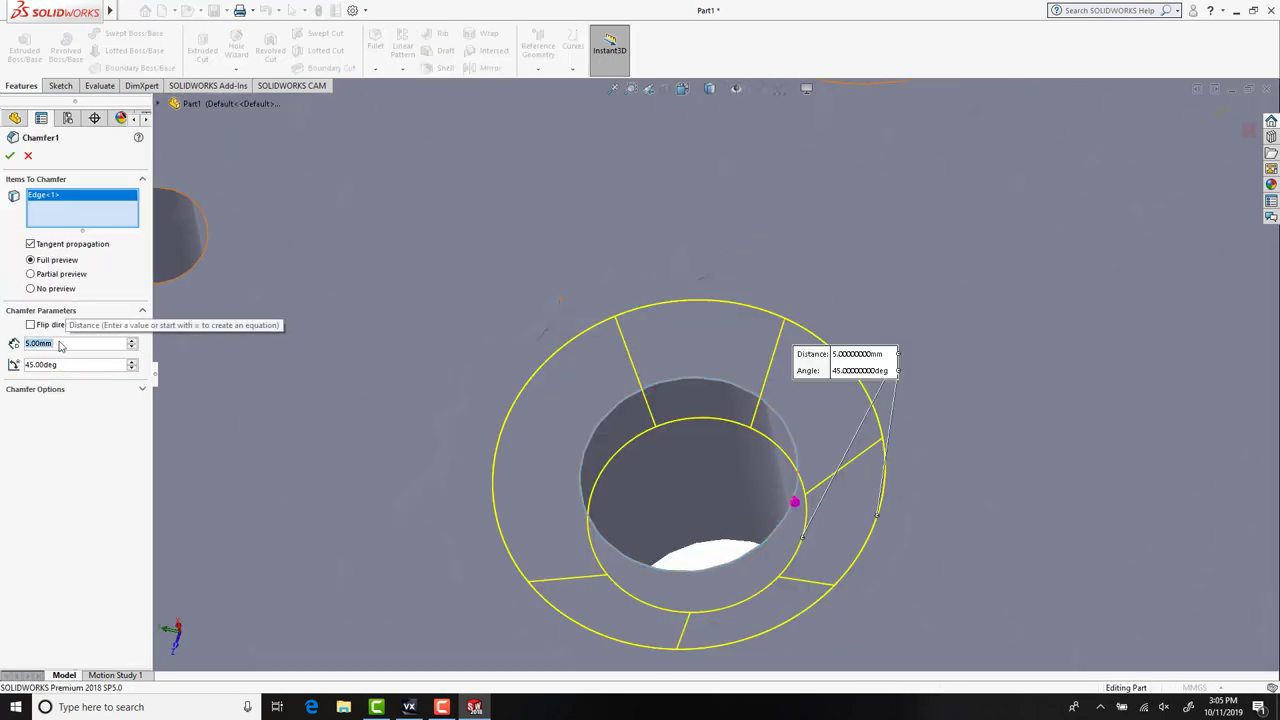
pyautogui.scroll(1, 60, 345)
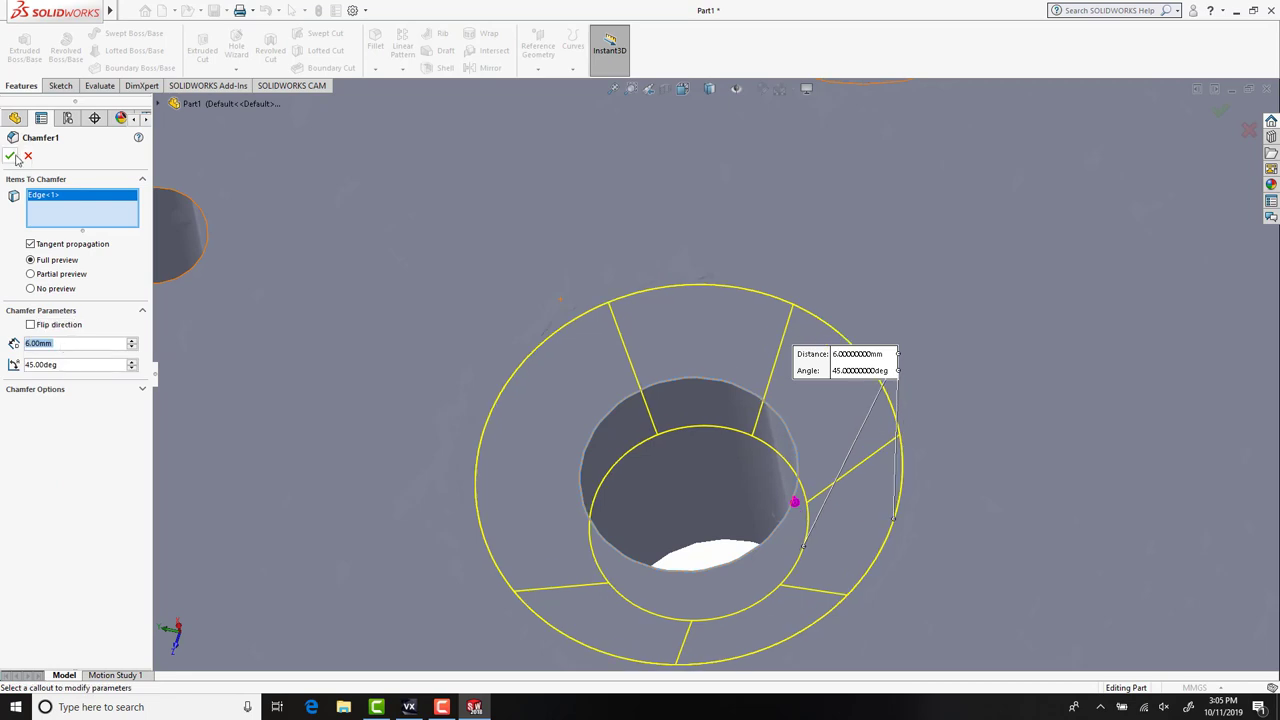
pyautogui.press('Return')
pyautogui.scroll(8, 636, 461)
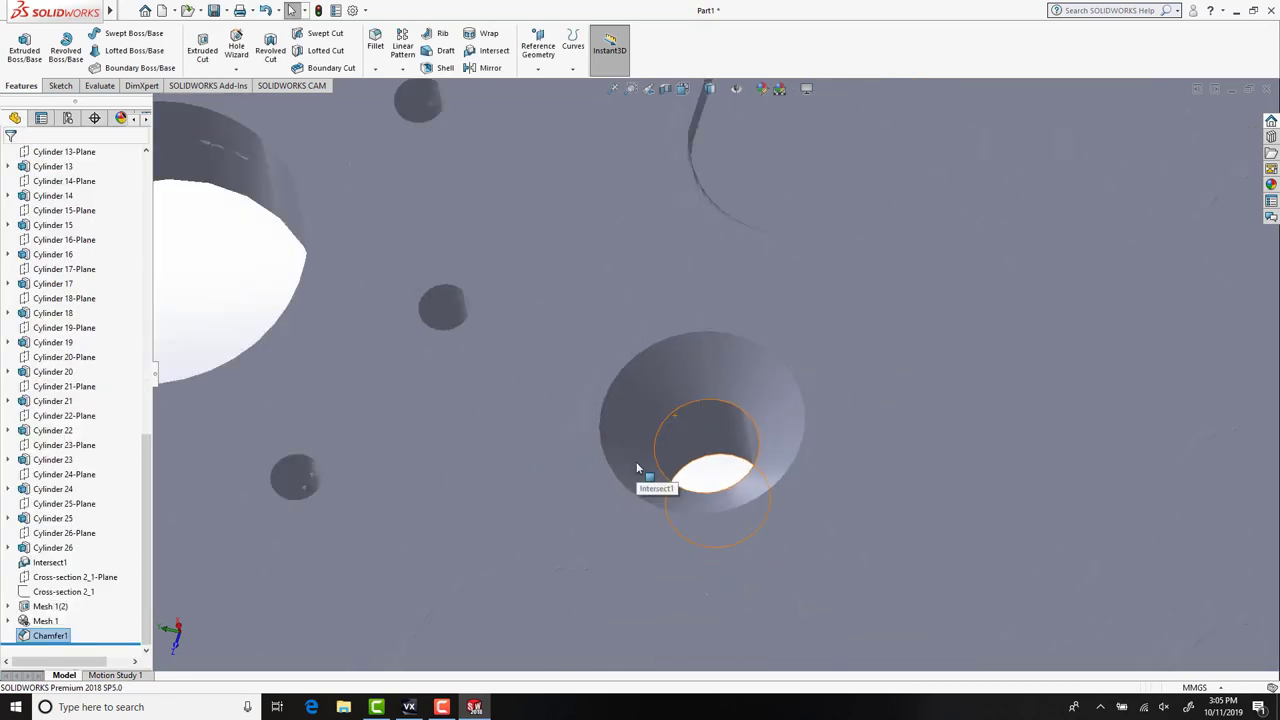
pyautogui.scroll(-8, 695, 390)
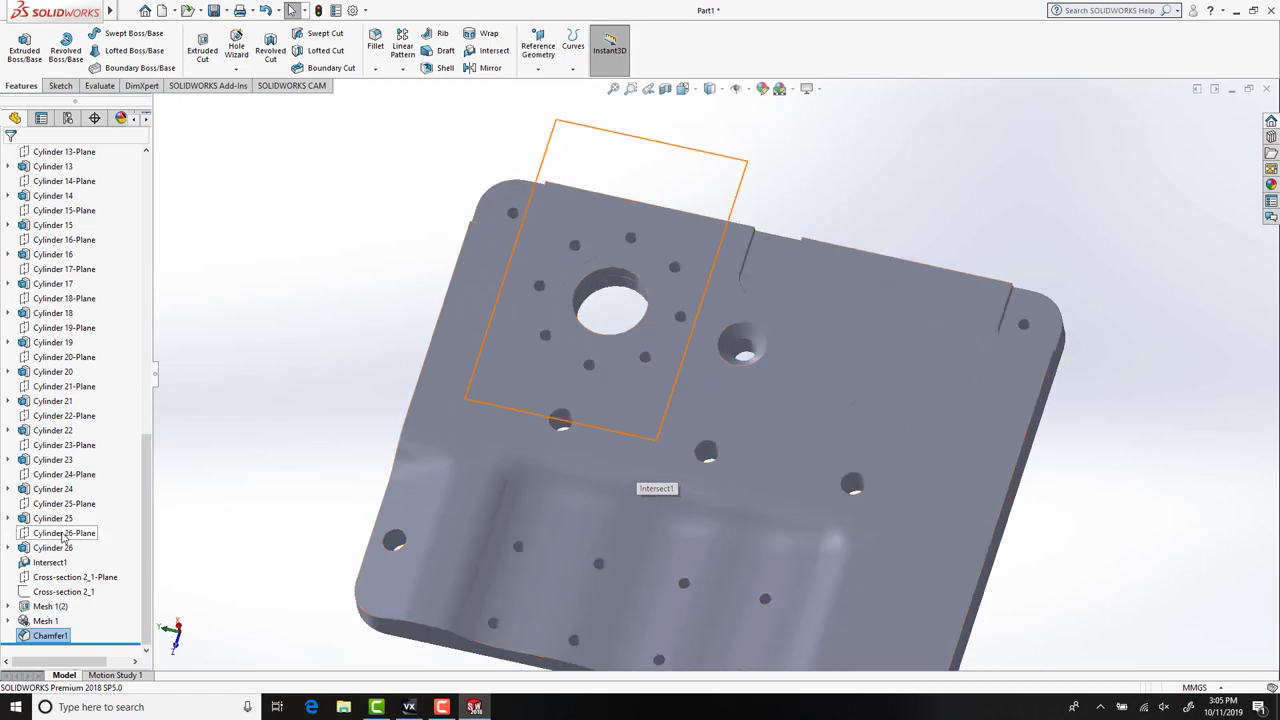
# Hide Mesh 1 so that only the finished solid plate is displayed.
pyautogui.click(45, 621)
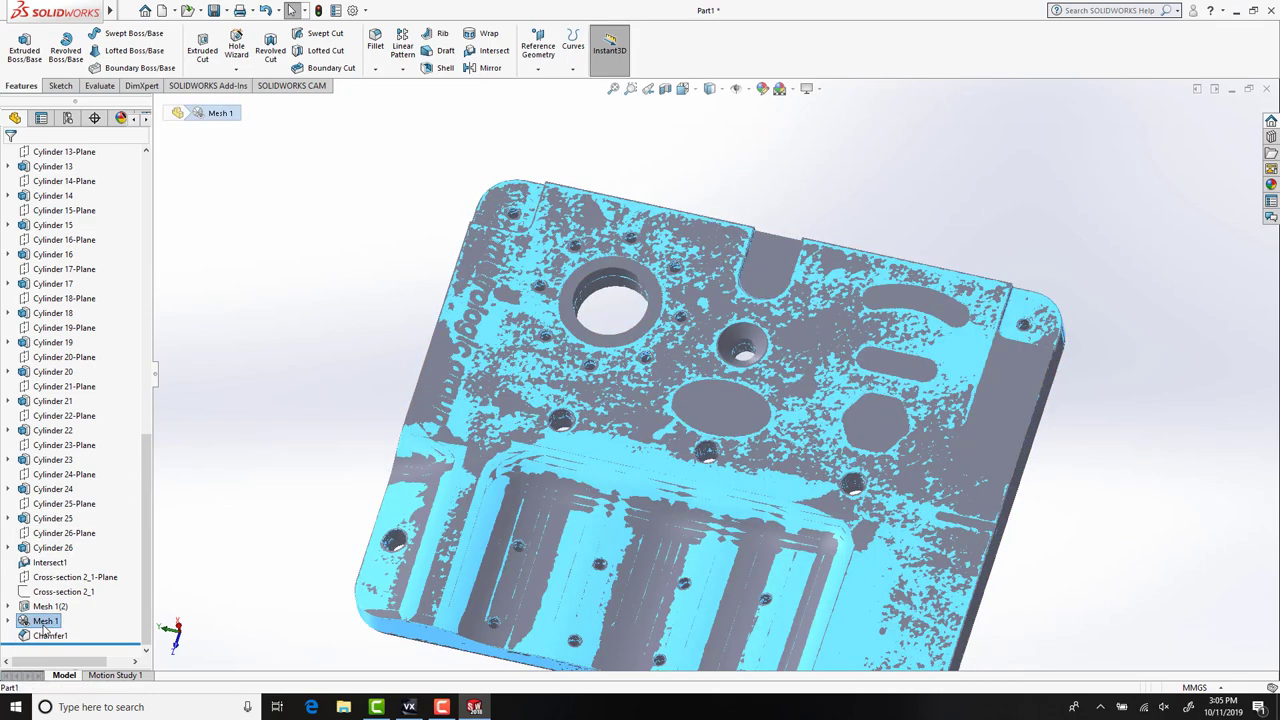
pyautogui.rightClick(44, 626)
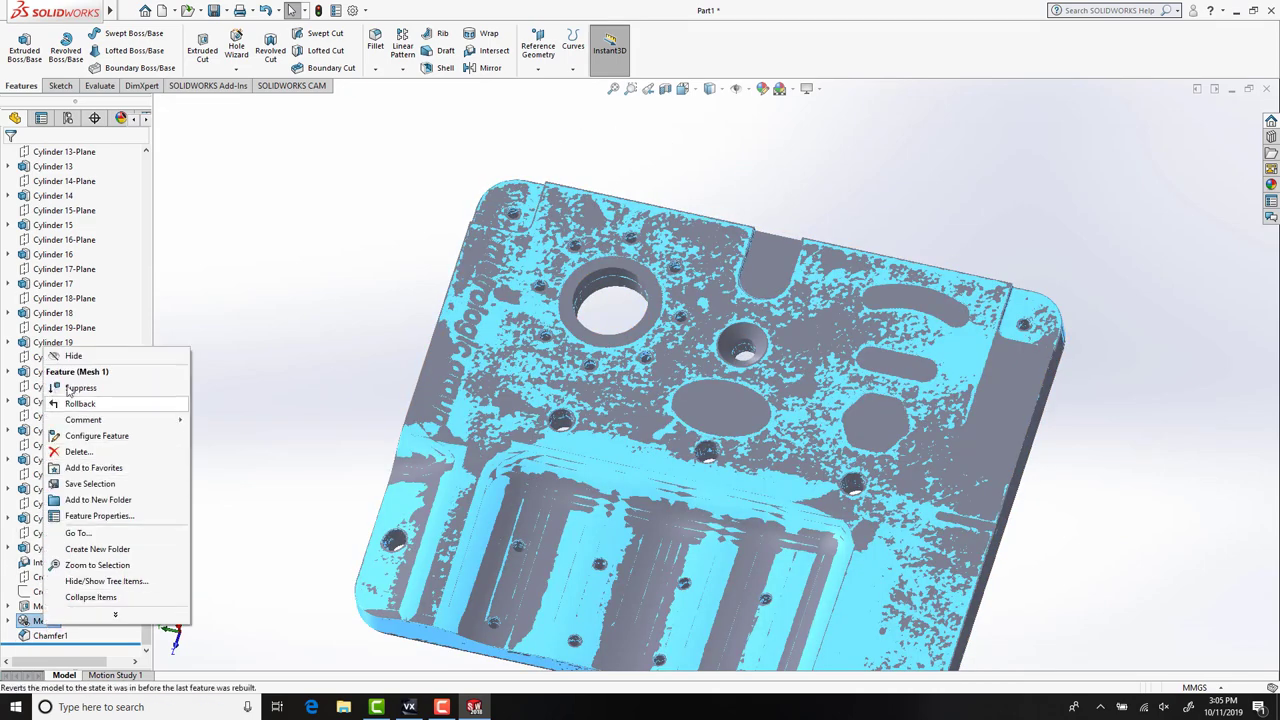
pyautogui.click(73, 356)
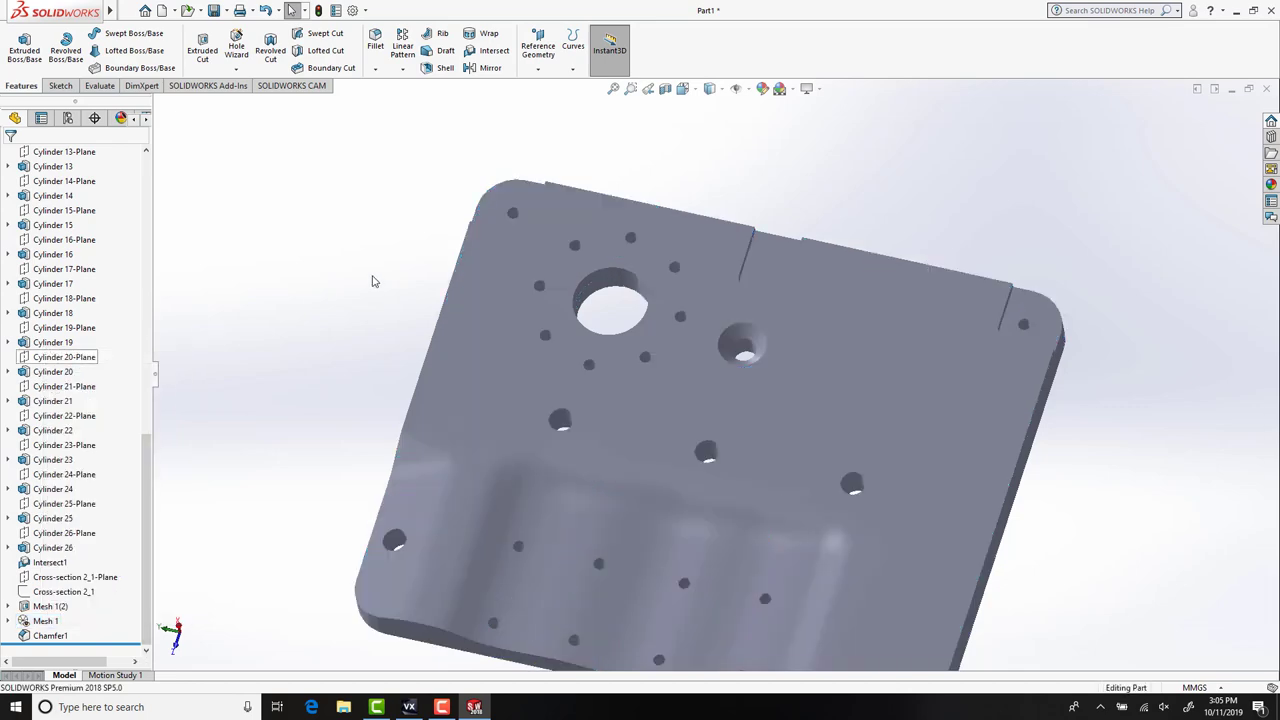
pyautogui.scroll(3, 695, 489)
pyautogui.scroll(-3, 754, 512)
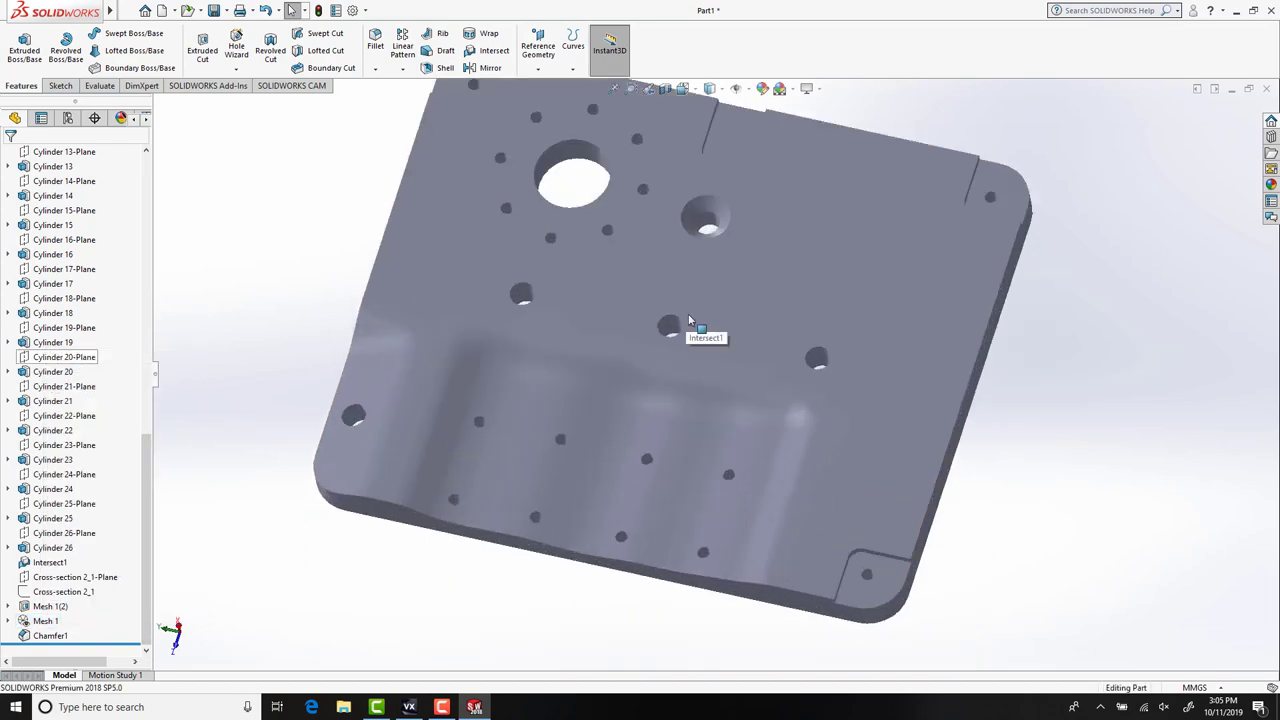
pyautogui.scroll(2, 689, 318)
pyautogui.scroll(-1, 704, 278)
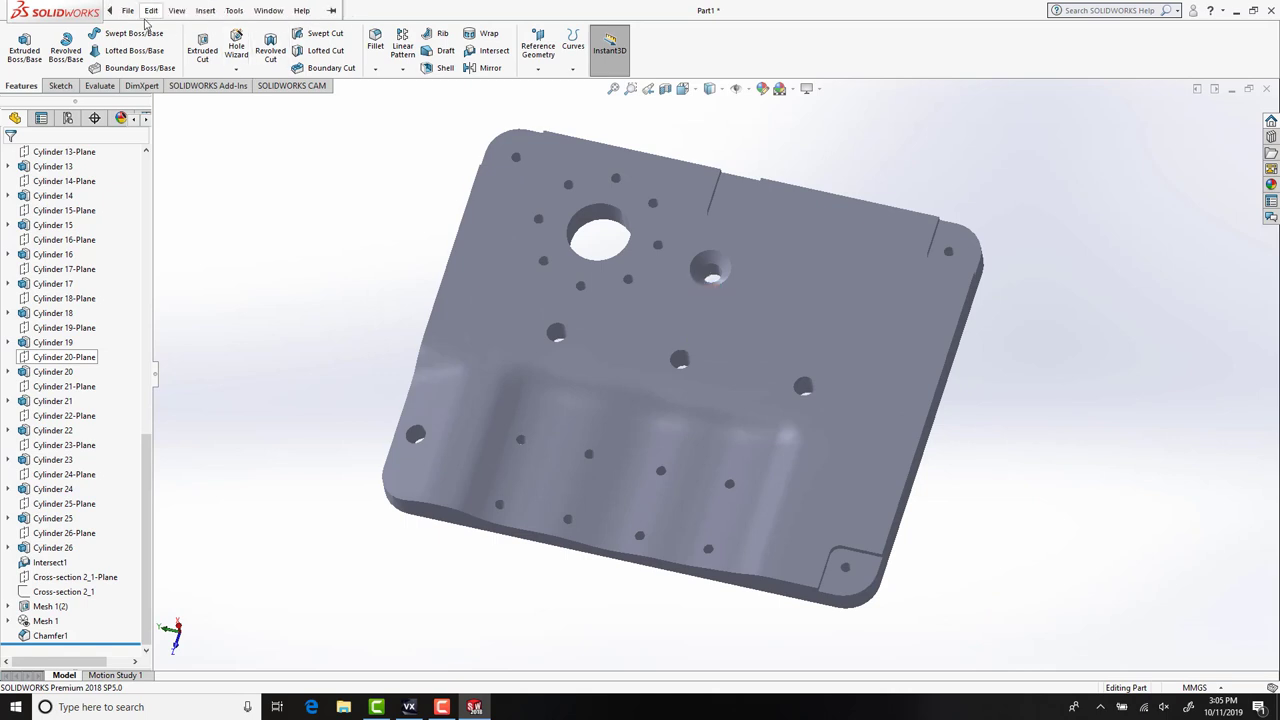
# Save the part to the Desktop as an IGES file named EXAMPLE, with Instant3D turned off.
pyautogui.click(151, 10)
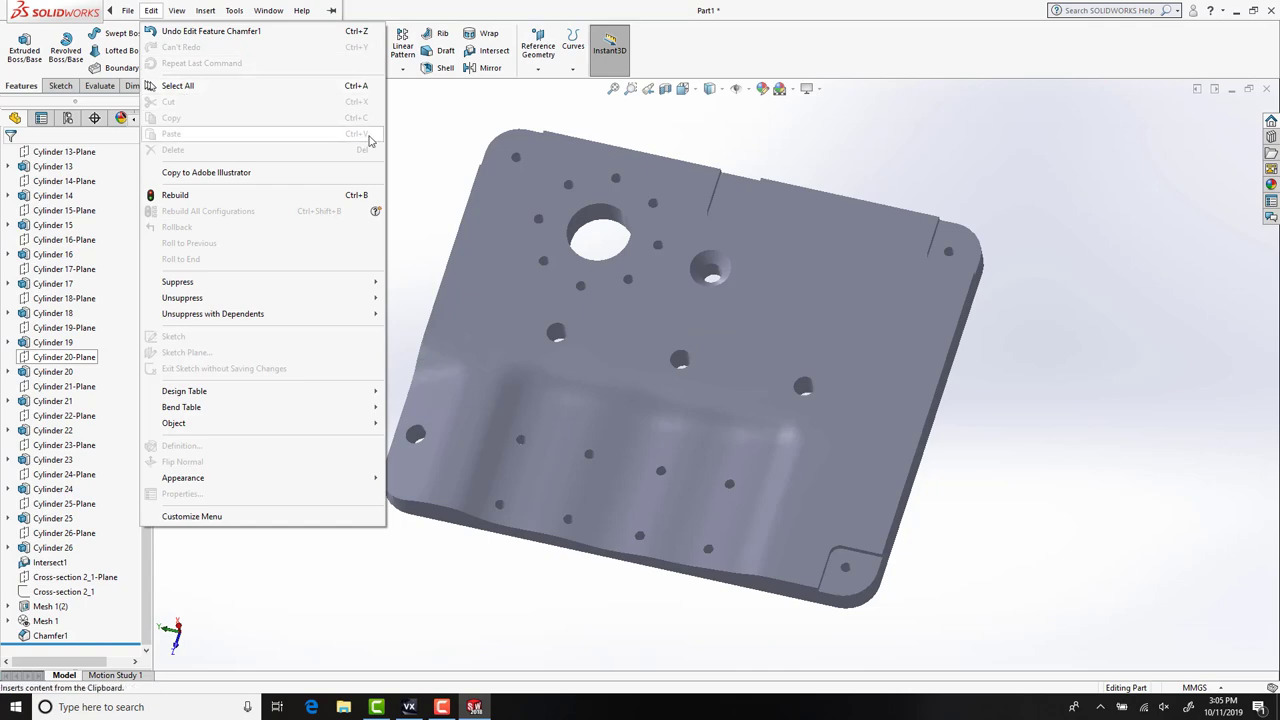
pyautogui.click(439, 142)
pyautogui.click(610, 56)
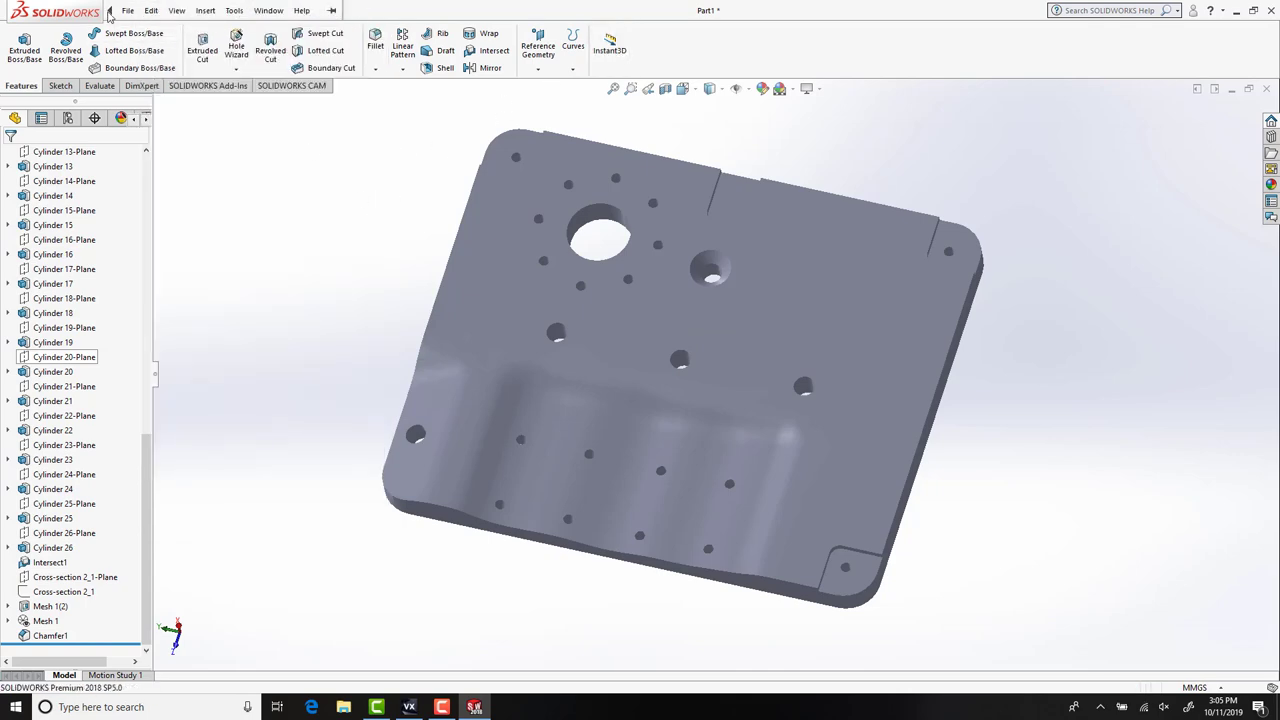
pyautogui.click(128, 10)
pyautogui.click(155, 172)
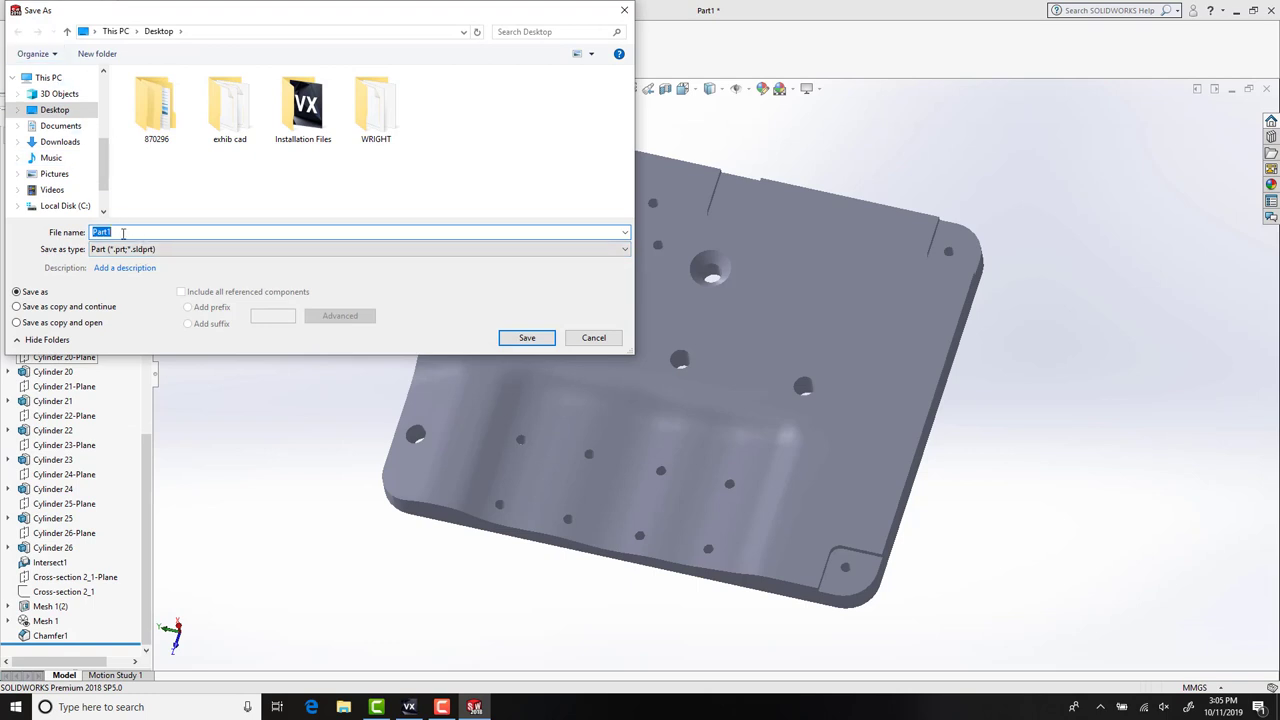
pyautogui.write('EXAMPLE')
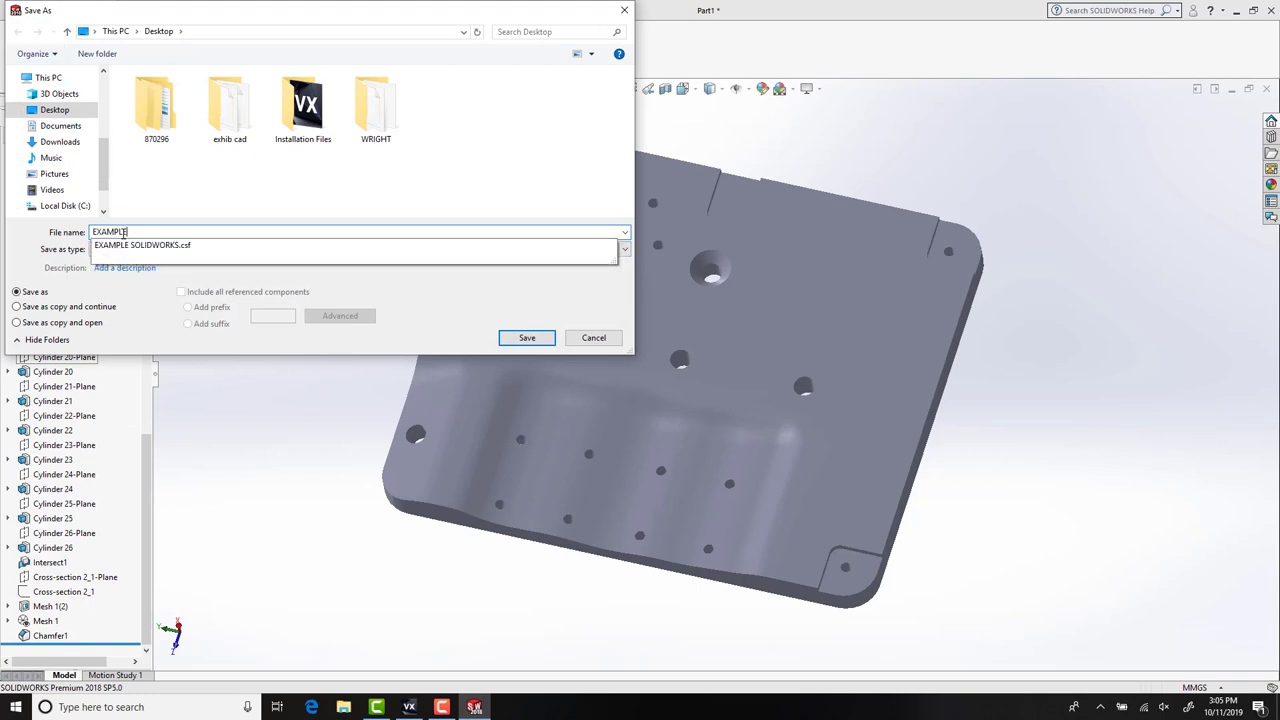
pyautogui.click(118, 252)
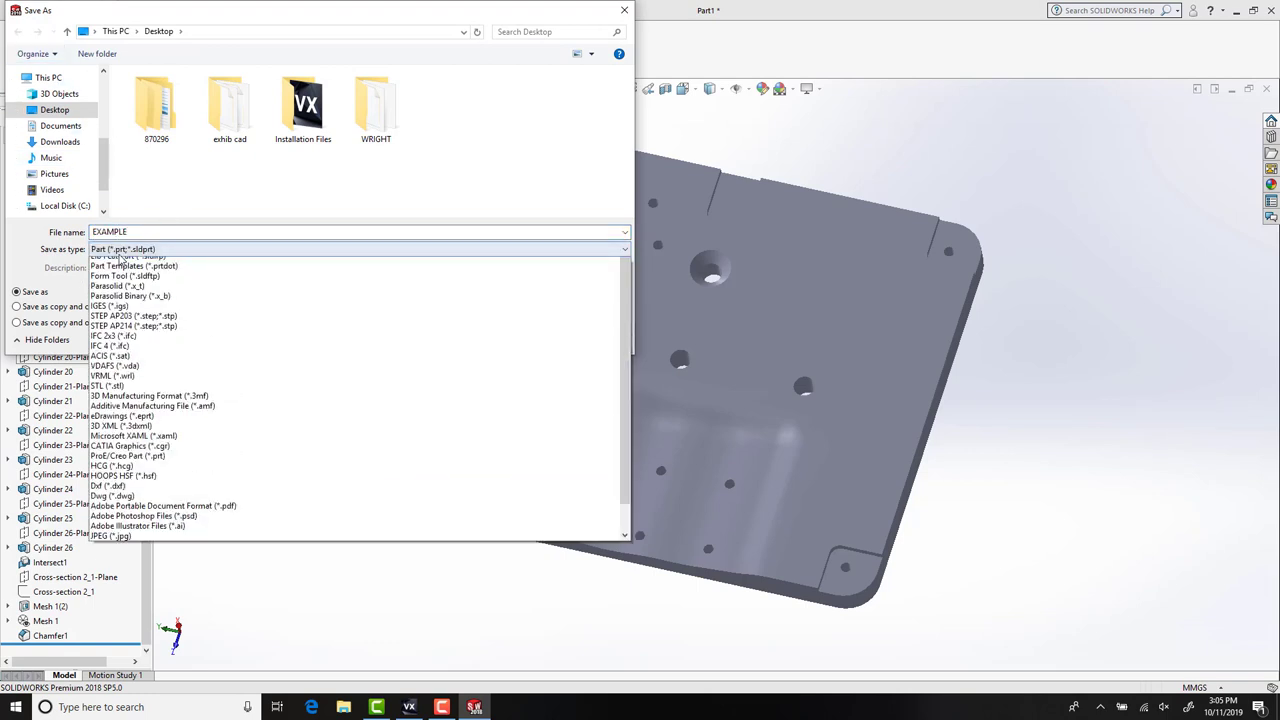
pyautogui.click(125, 322)
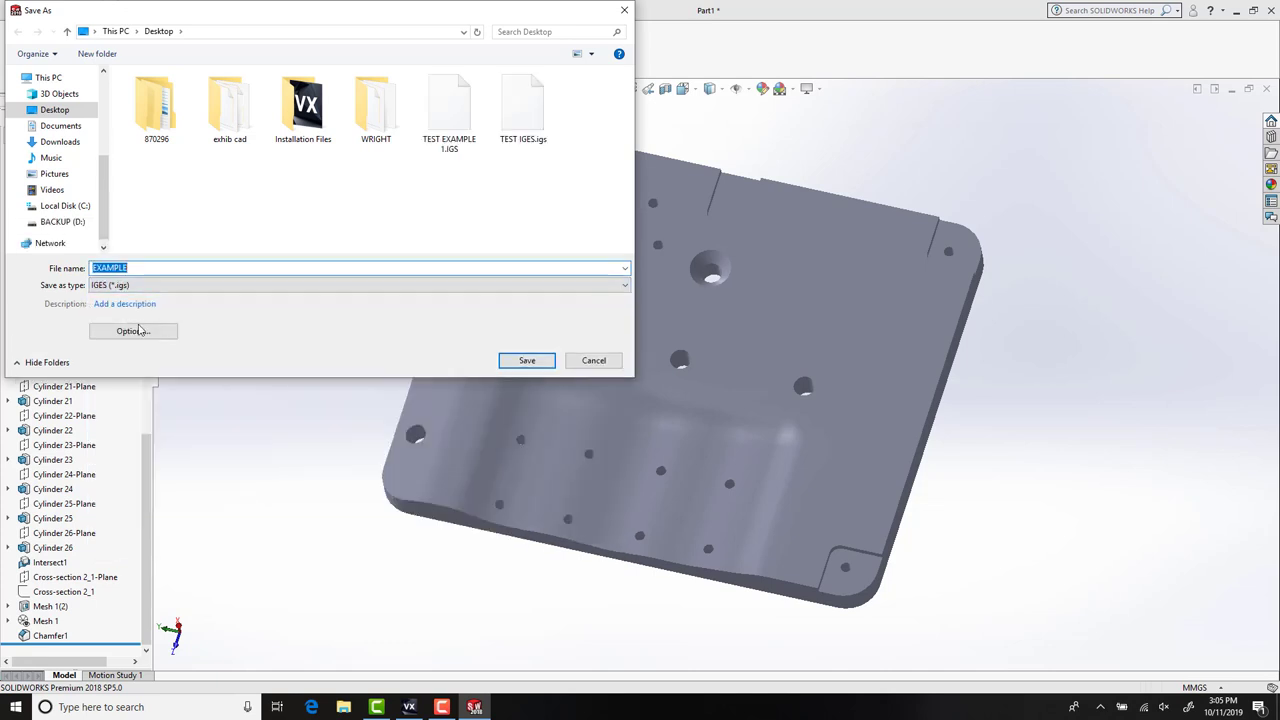
pyautogui.click(522, 361)
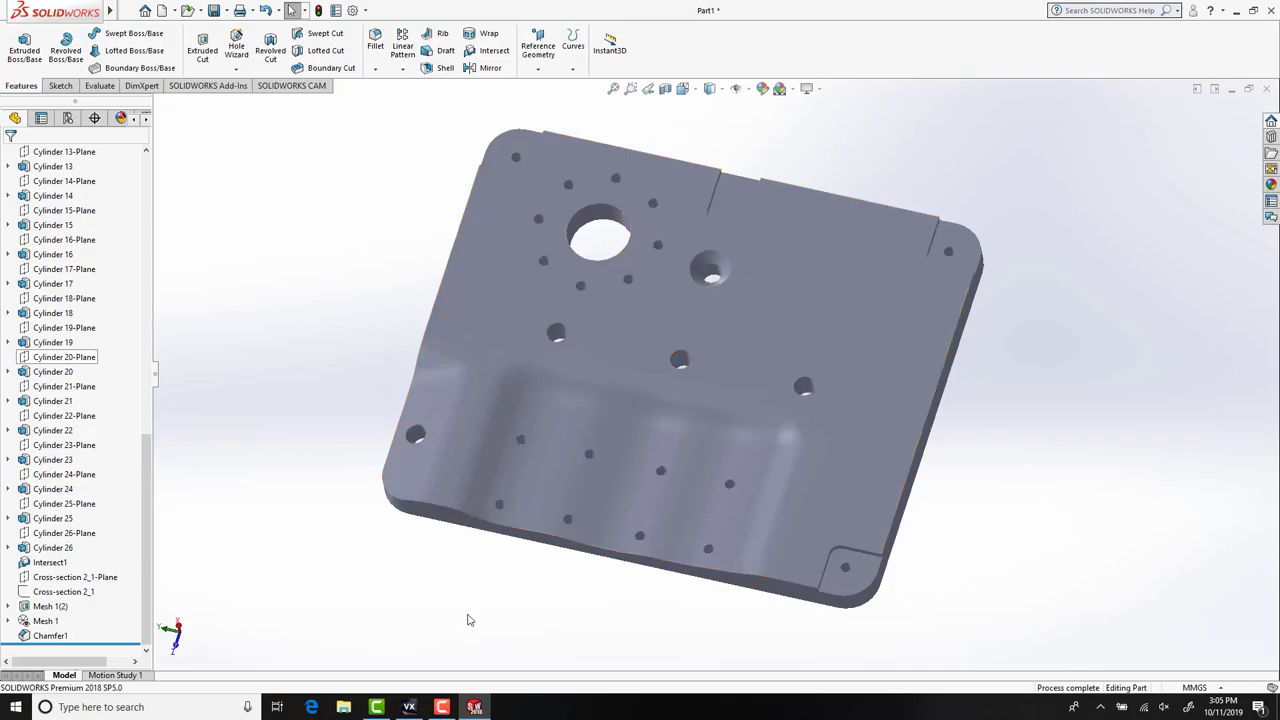
# Switch to VXelements and import EXAMPLE.IGS from the Desktop as a CAD model.
pyautogui.click(418, 710)
pyautogui.moveTo(673, 333); pyautogui.dragTo(670, 382, button='middle')
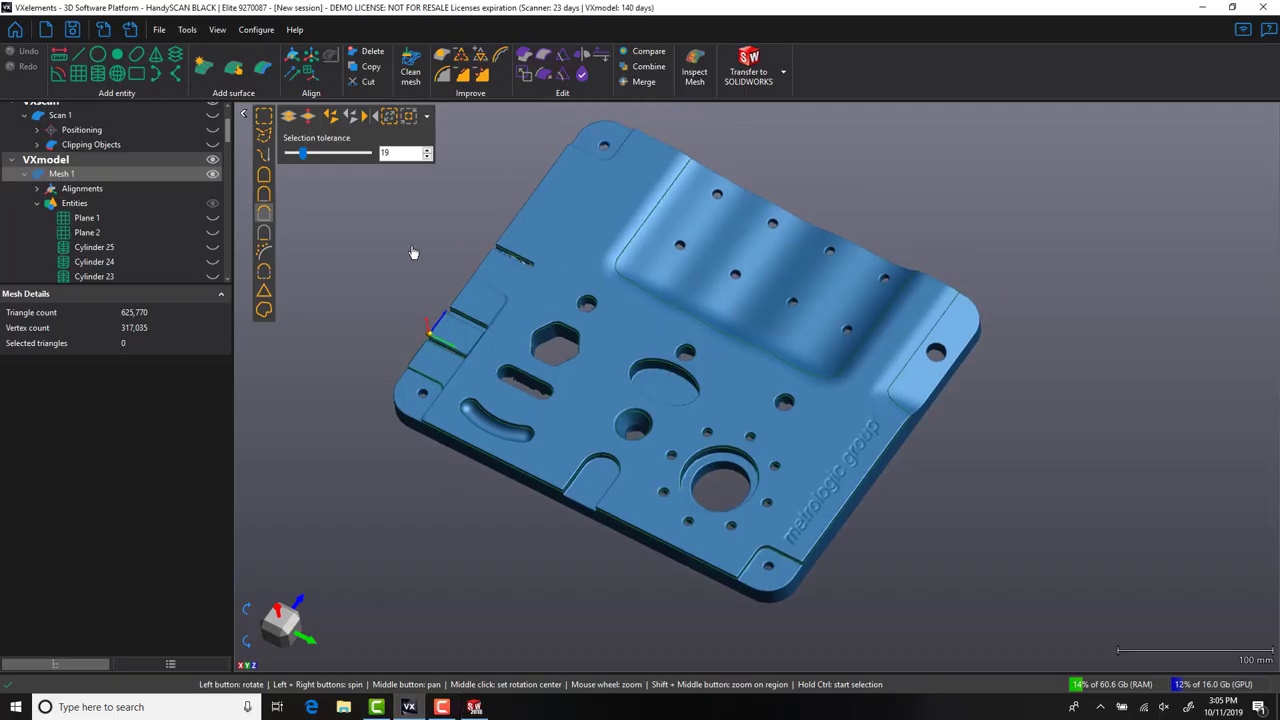
pyautogui.click(158, 28)
pyautogui.moveTo(200, 131)
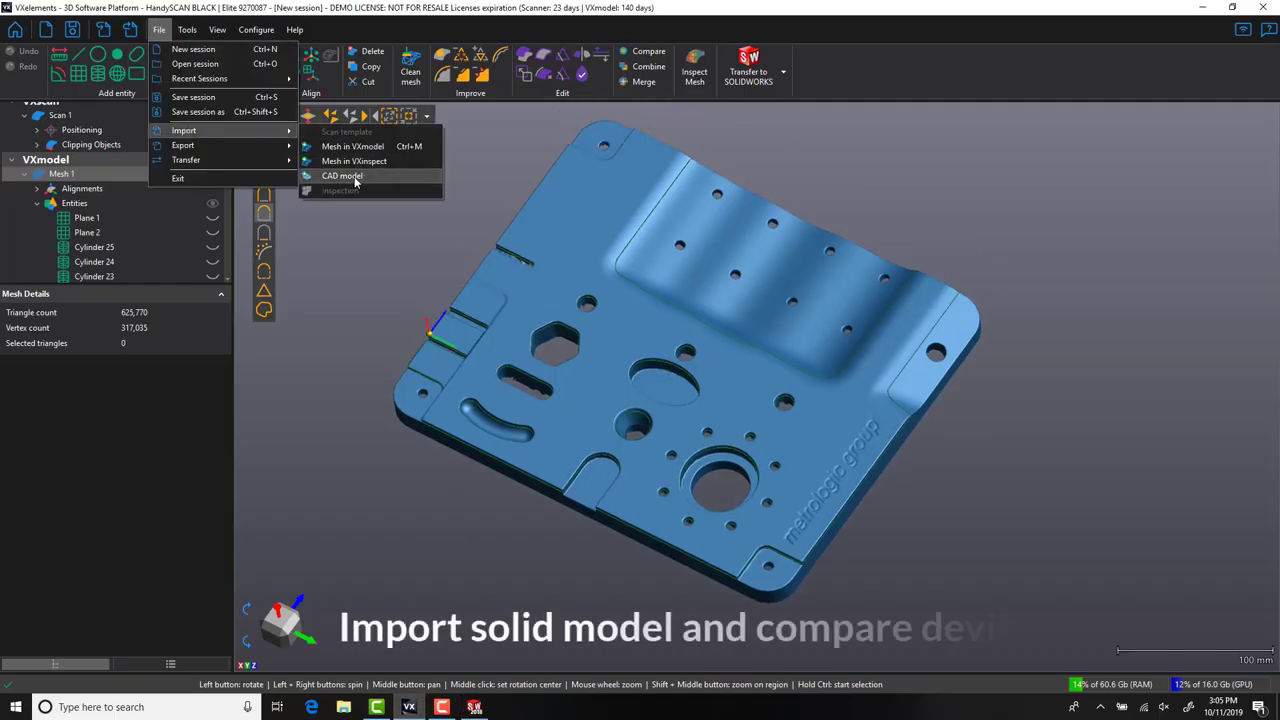
pyautogui.click(318, 177)
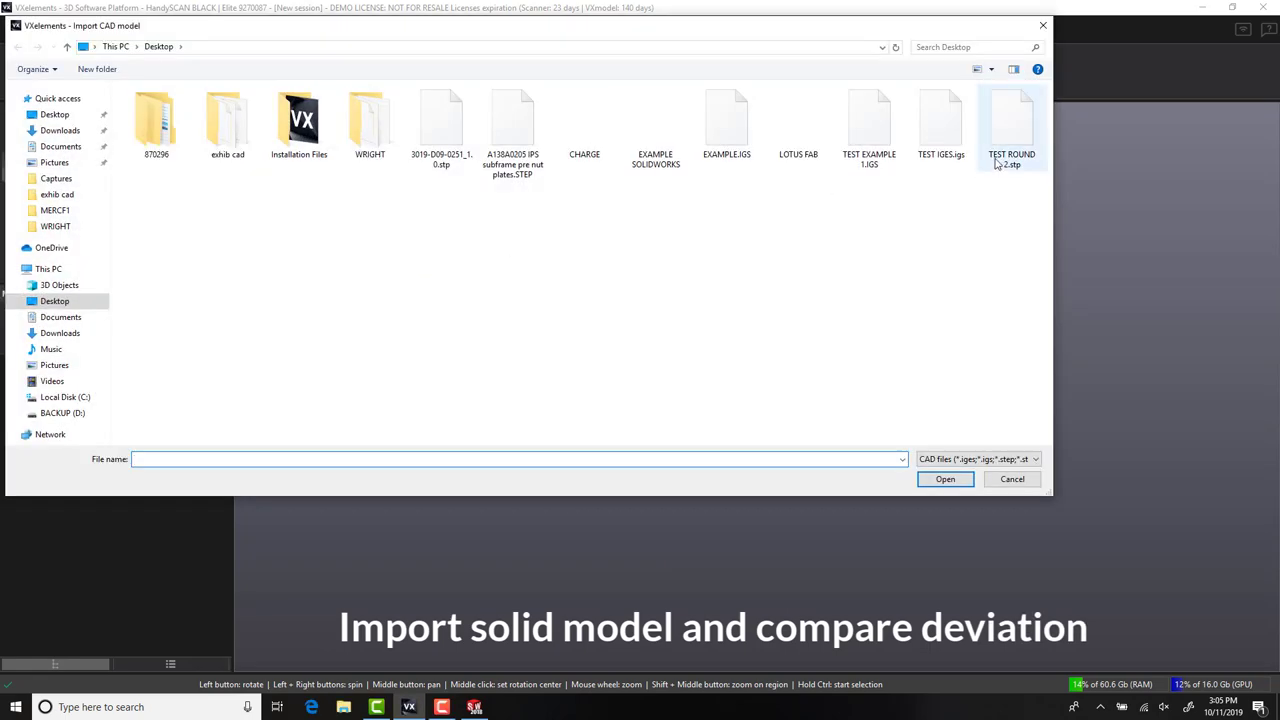
pyautogui.click(741, 136)
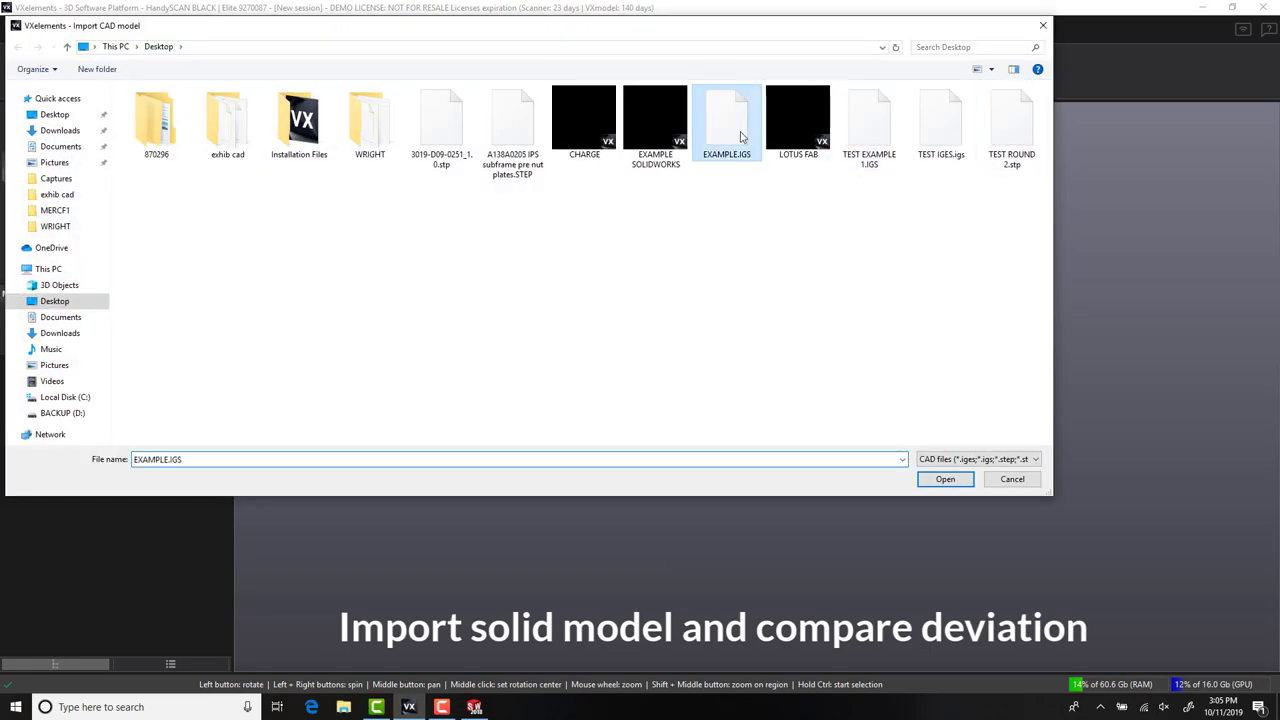
pyautogui.click(955, 483)
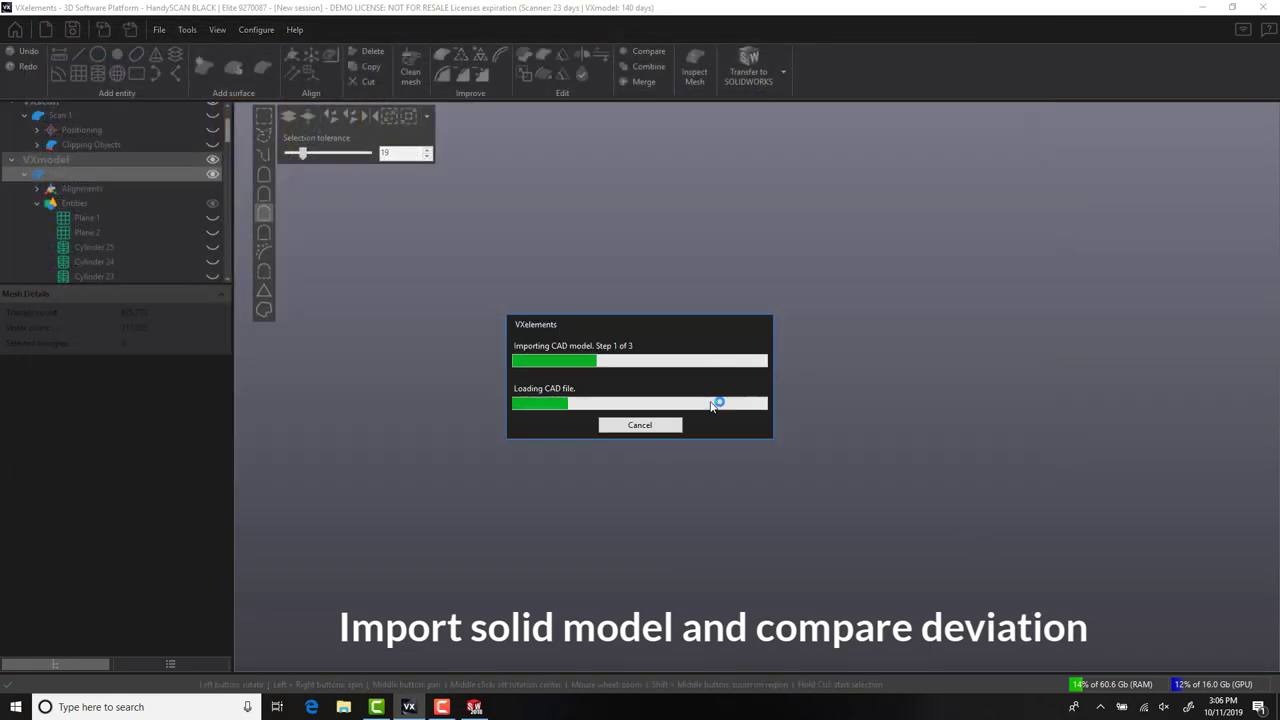
pyautogui.moveTo(720, 508); pyautogui.dragTo(591, 531, button='middle')
pyautogui.moveTo(592, 537); pyautogui.dragTo(700, 515)
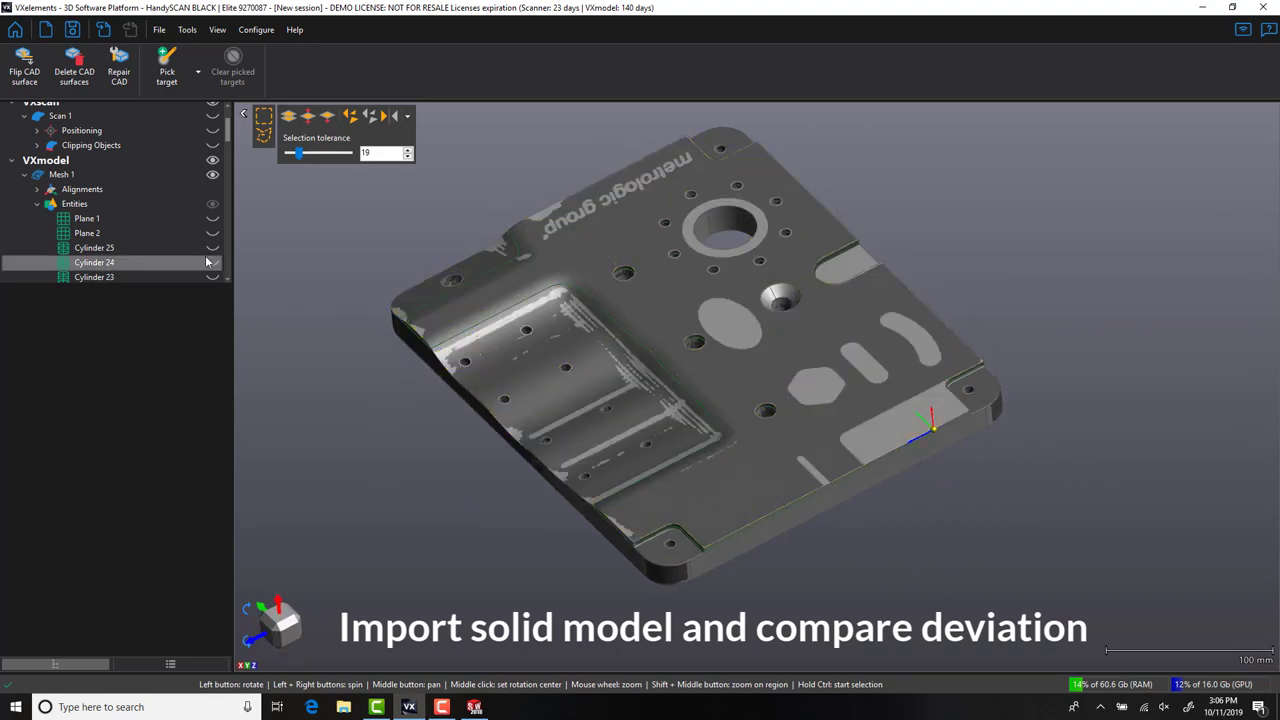
# Compare Mesh 1 with the imported CAD model to display the deviation color map.
pyautogui.scroll(-2, 143, 200)
pyautogui.scroll(-1, 143, 205)
pyautogui.scroll(3, 100, 160)
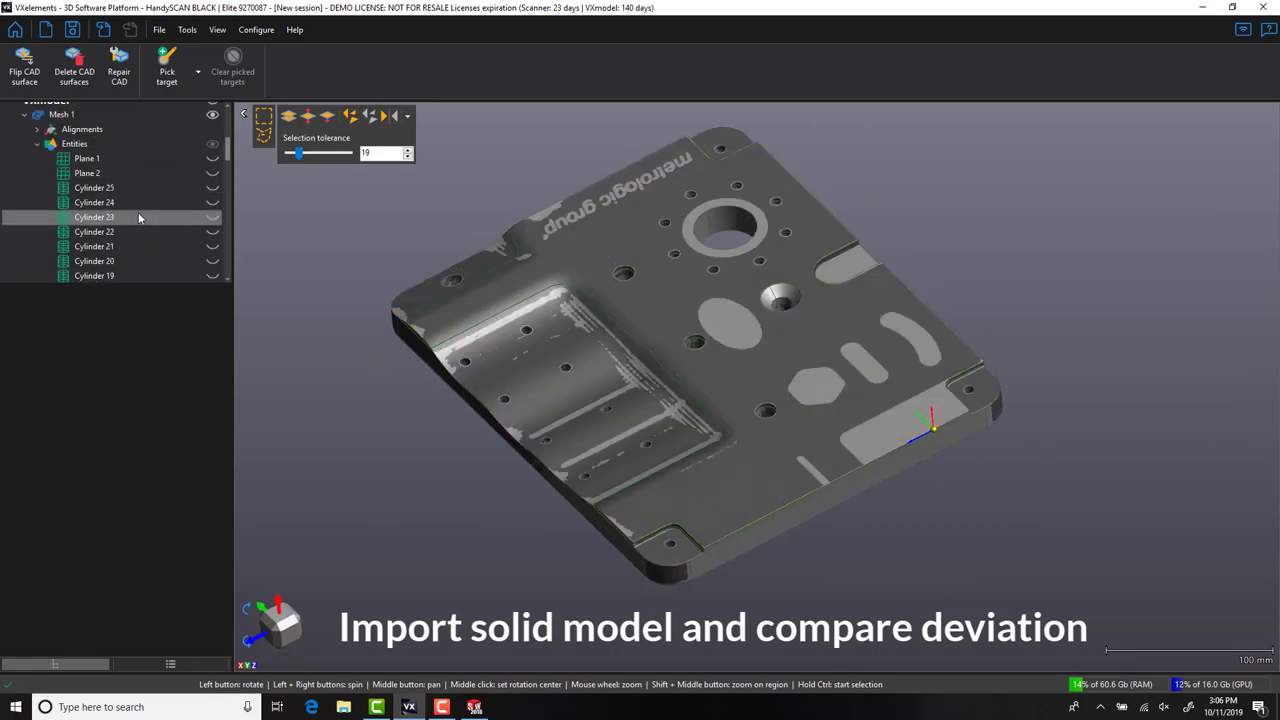
pyautogui.click(64, 114)
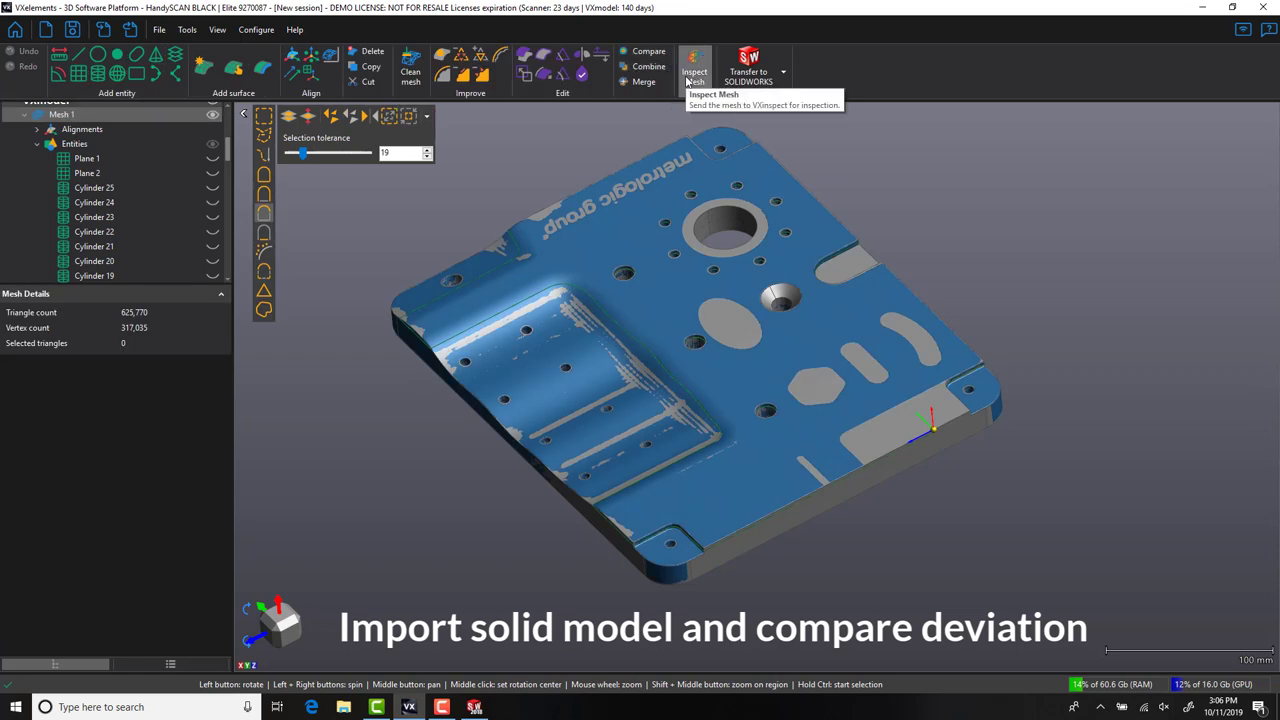
pyautogui.moveTo(657, 178)
pyautogui.mouseDown()
pyautogui.moveTo(579, 172)
pyautogui.moveTo(666, 172)
pyautogui.moveTo(670, 194)
pyautogui.mouseUp()
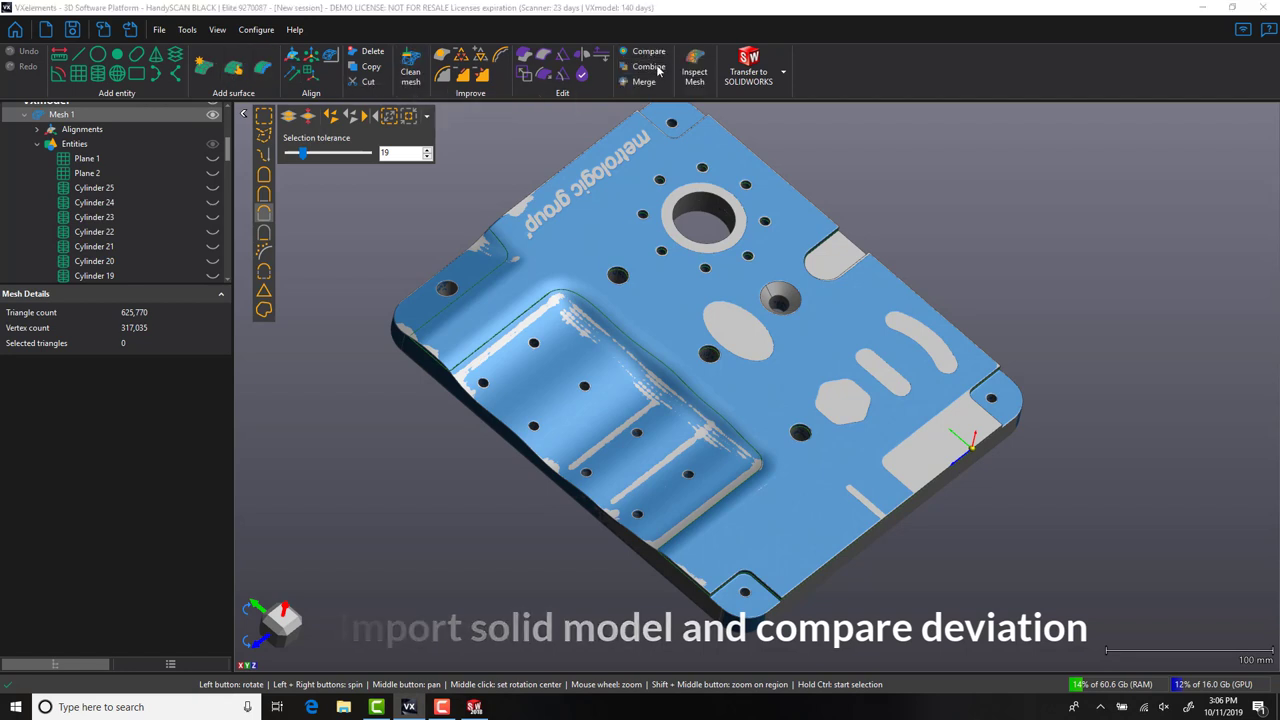
pyautogui.click(648, 52)
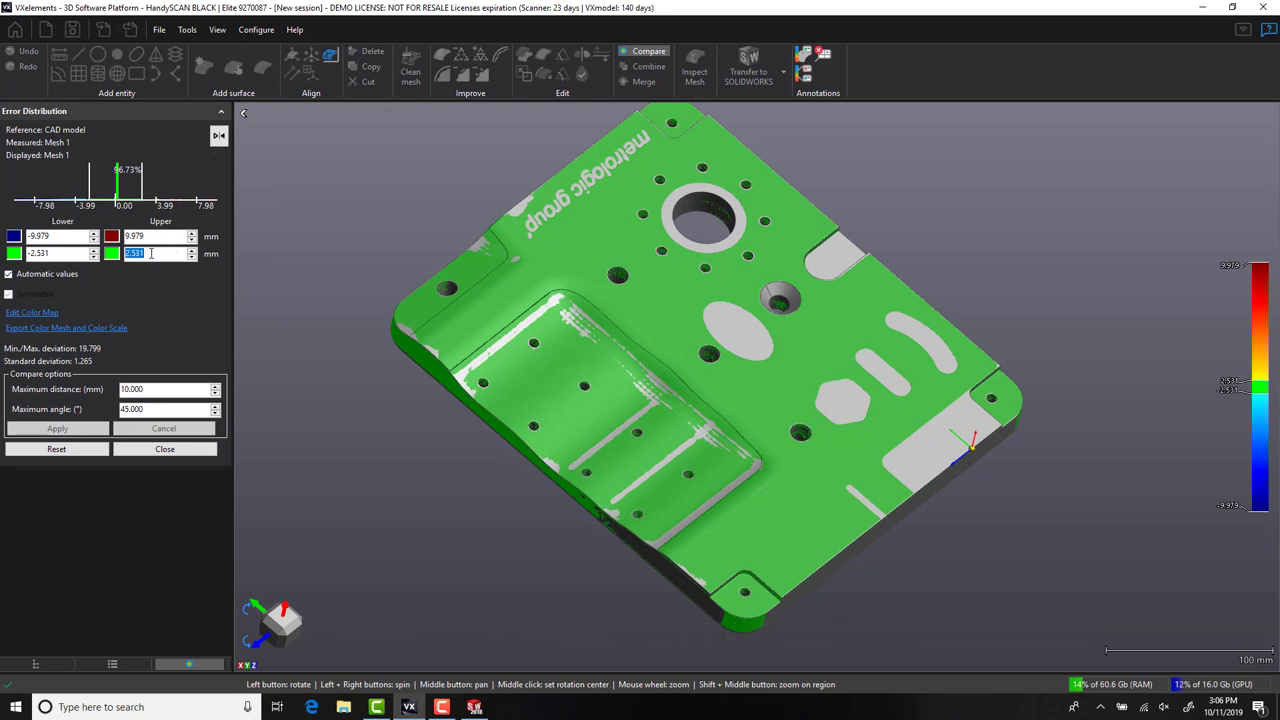
# Set the upper tolerance of the error distribution to 0.5 mm and its upper color limit to 1 mm.
pyautogui.write('0.5')
pyautogui.doubleClick(138, 236)
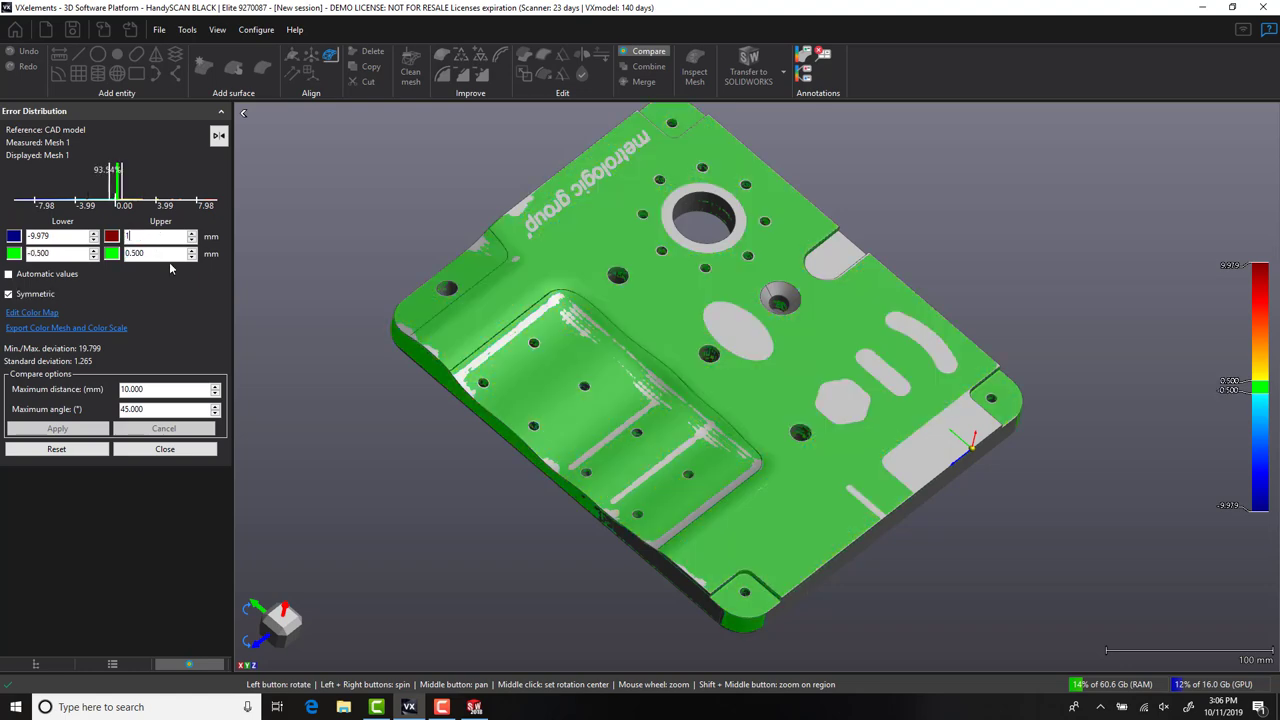
pyautogui.press('Tab')
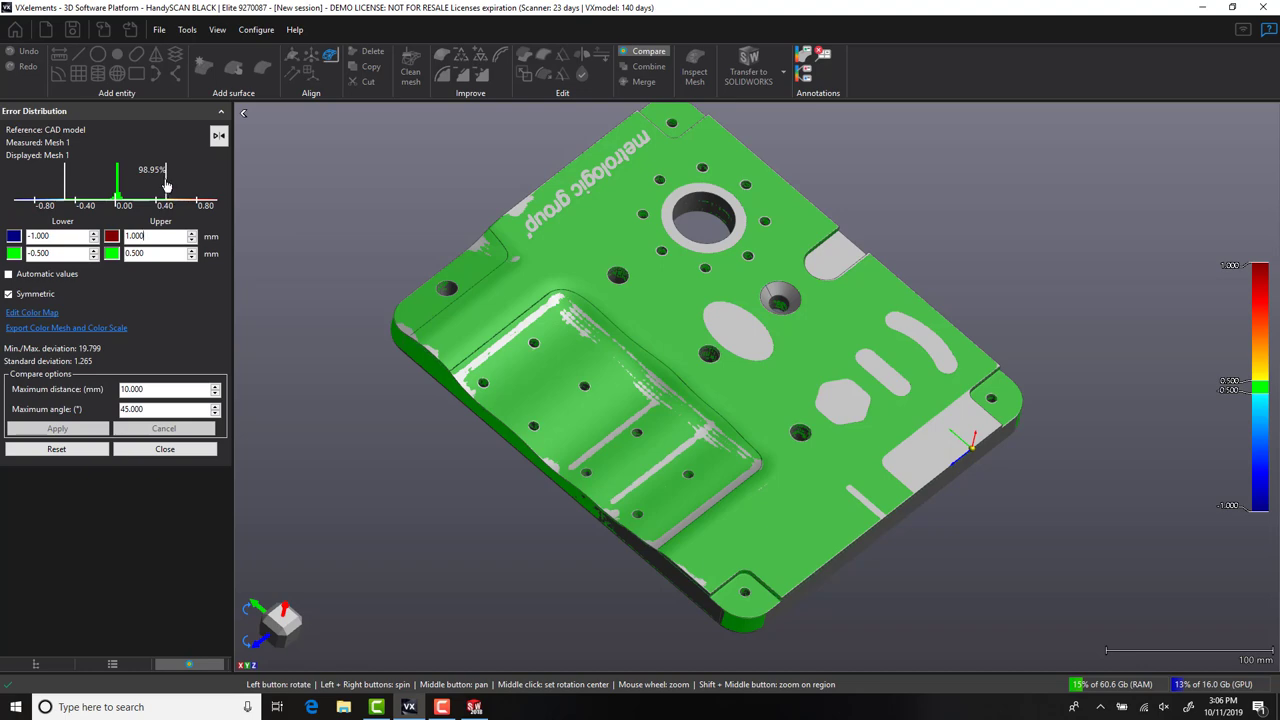
# Narrow the symmetric deviation tolerance to 0.1 mm and inspect the color map over the plate.
pyautogui.moveTo(136, 187); pyautogui.dragTo(126, 187)
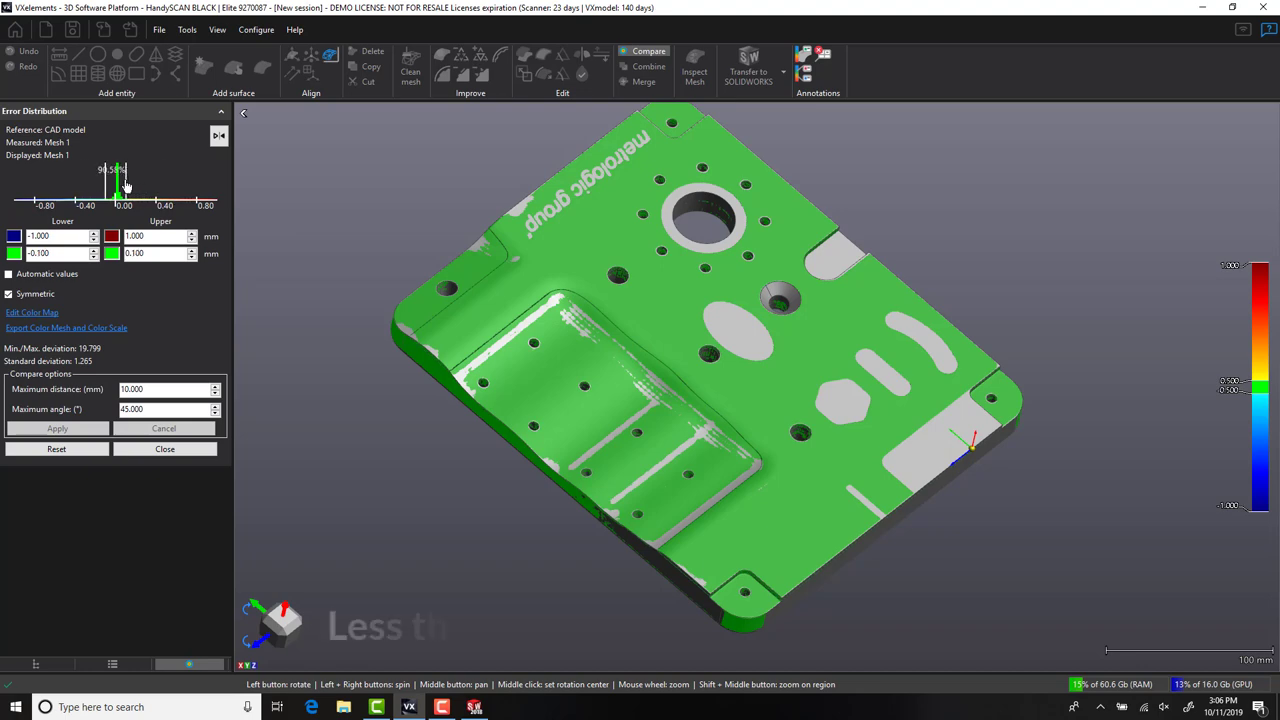
pyautogui.moveTo(606, 431); pyautogui.dragTo(243, 434)
pyautogui.scroll(5, 594, 329)
pyautogui.scroll(-5, 594, 343)
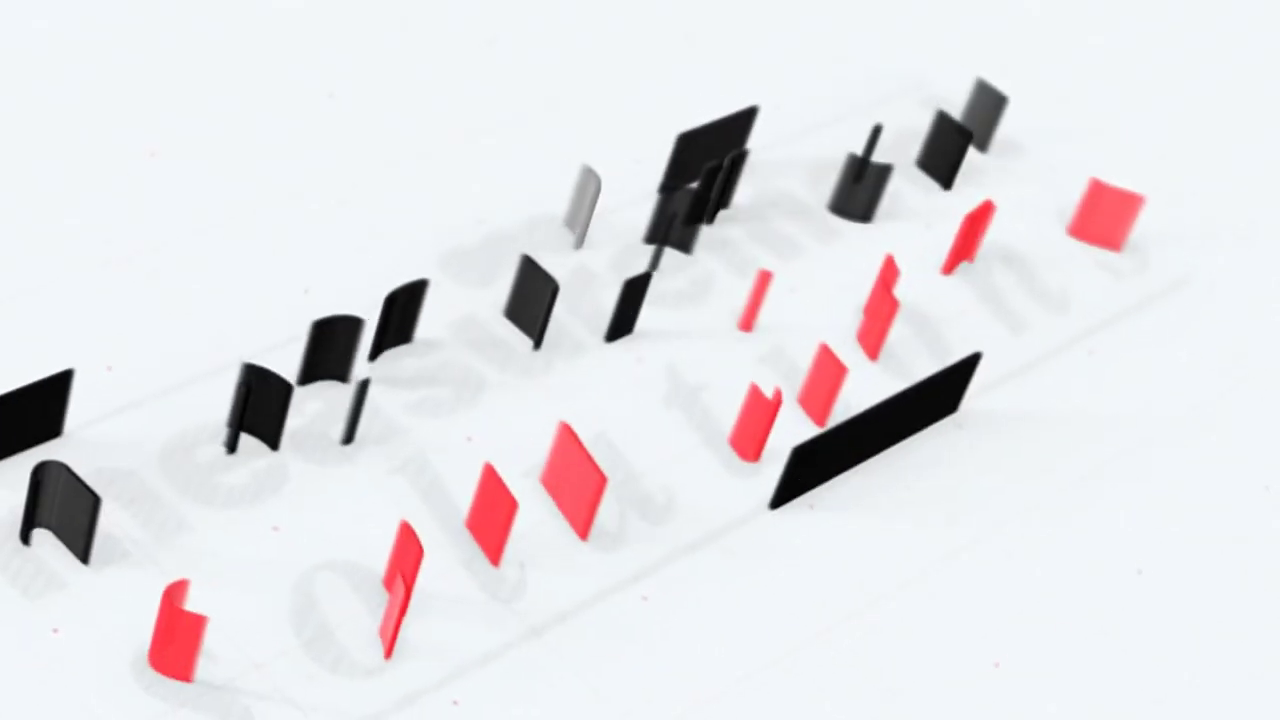